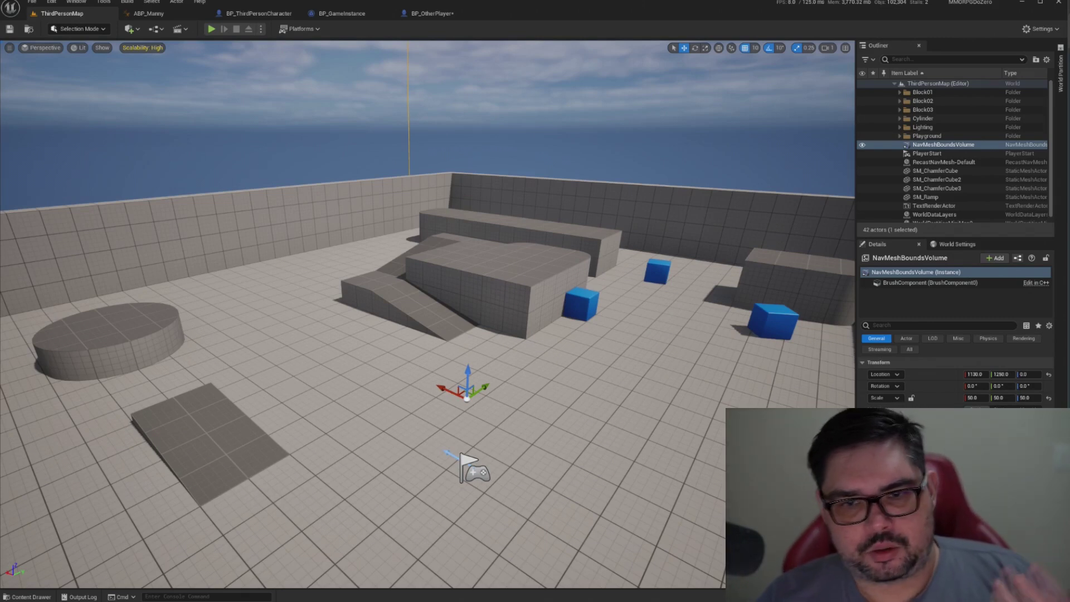
Step: Highlight the 'Thread Safe Anim BP' line in the Notepad topic list, then return to Unreal
click(924, 304)
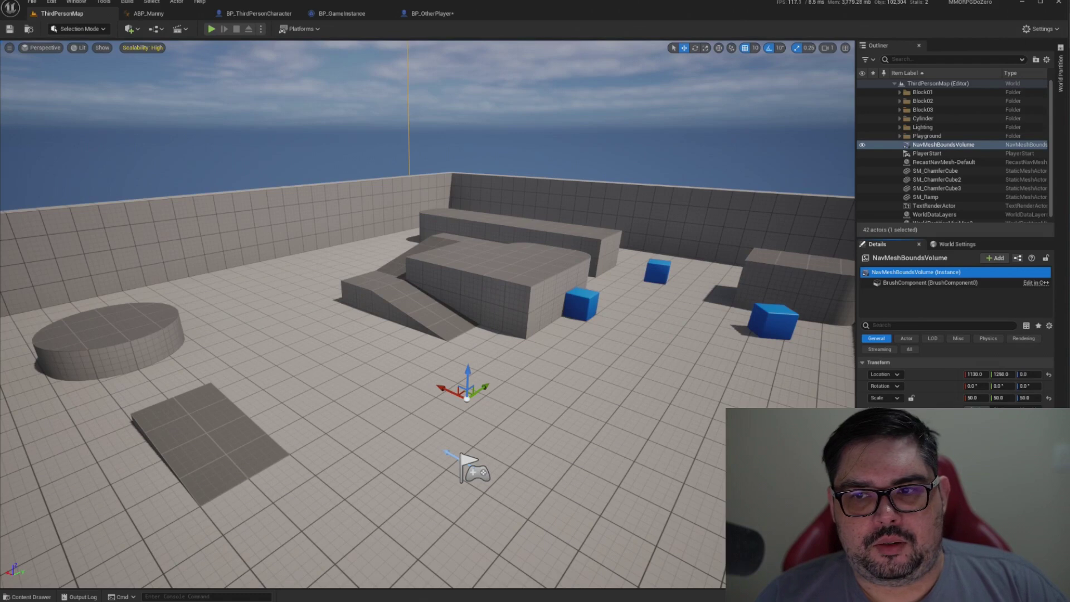
key(alt+Tab)
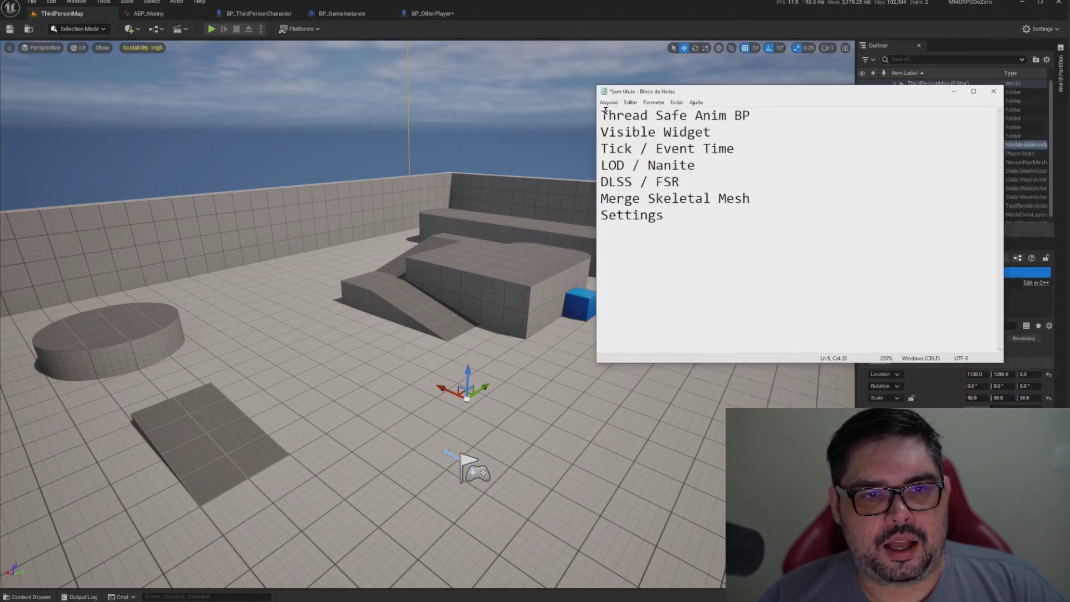
drag(676, 111, 756, 115)
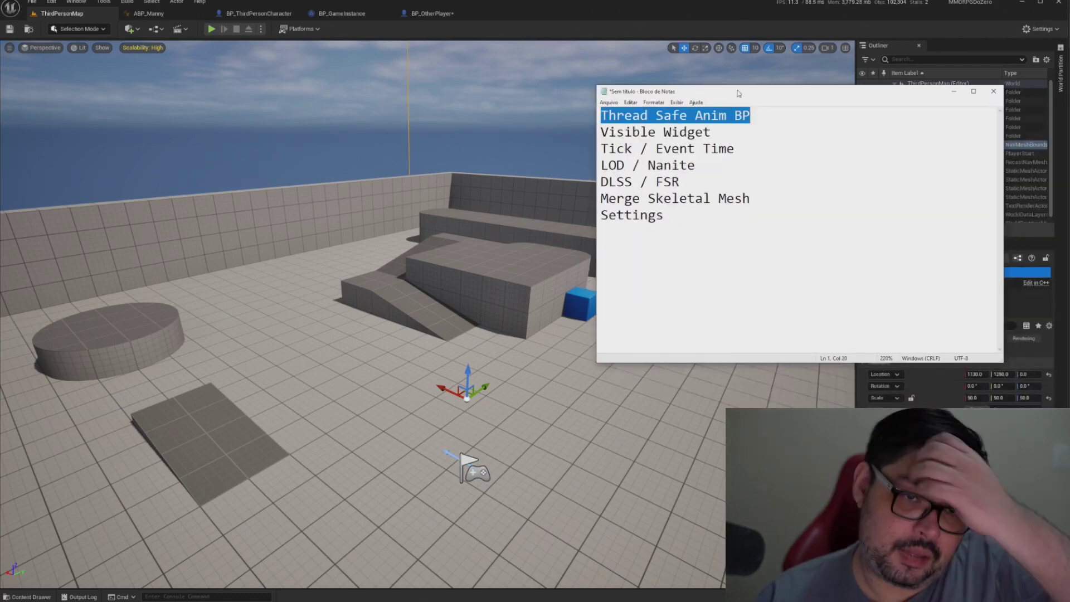
key(alt+Tab)
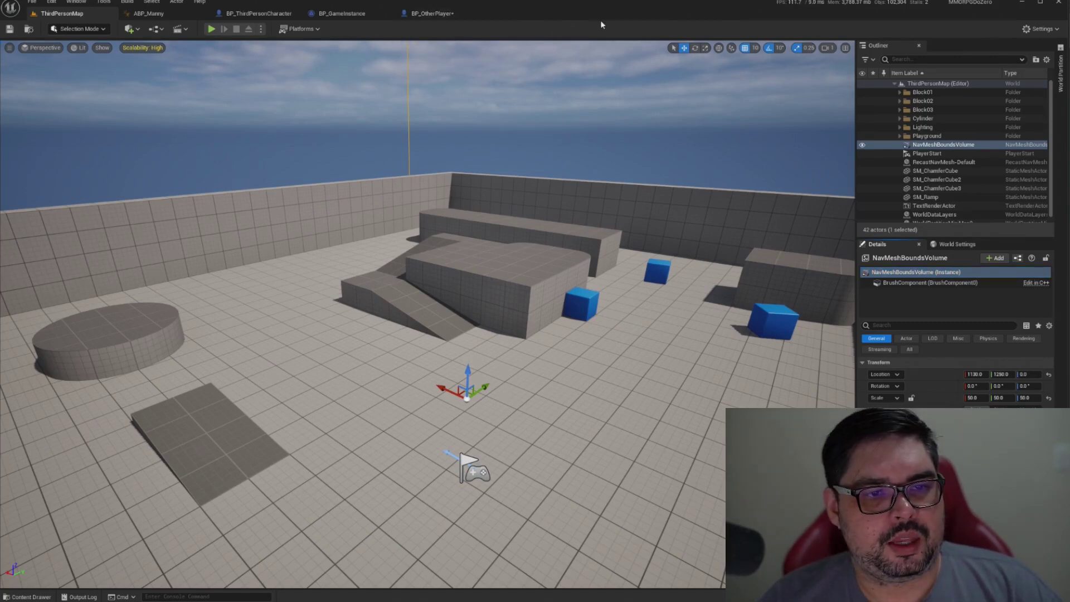
Step: Open BP_ThirdPersonCharacter from the ThirdPerson > Blueprints folder in the Content Drawer
key(ctrl+space)
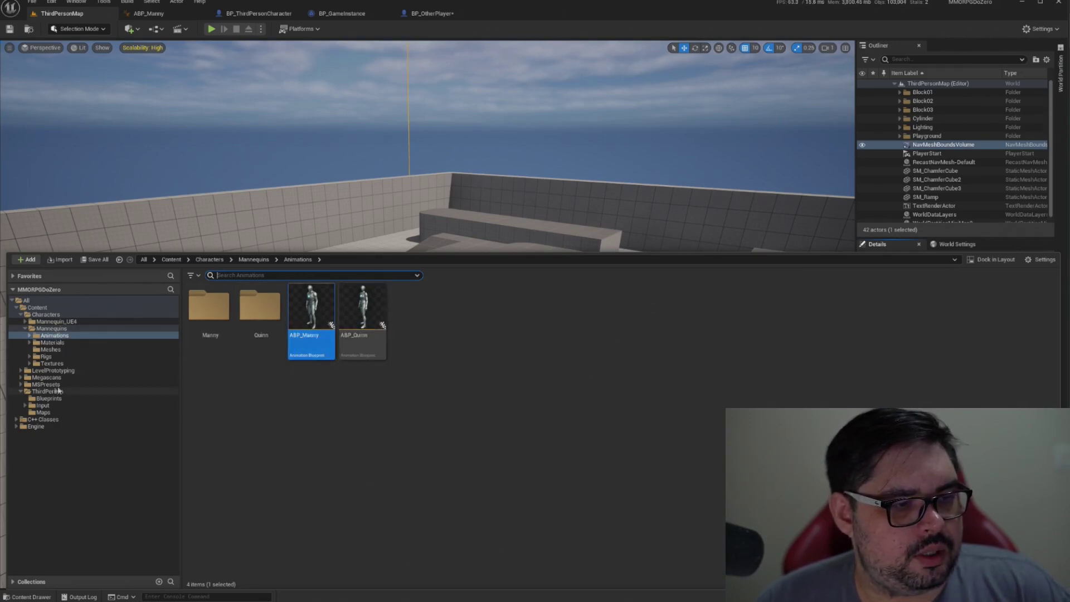
click(73, 392)
click(49, 399)
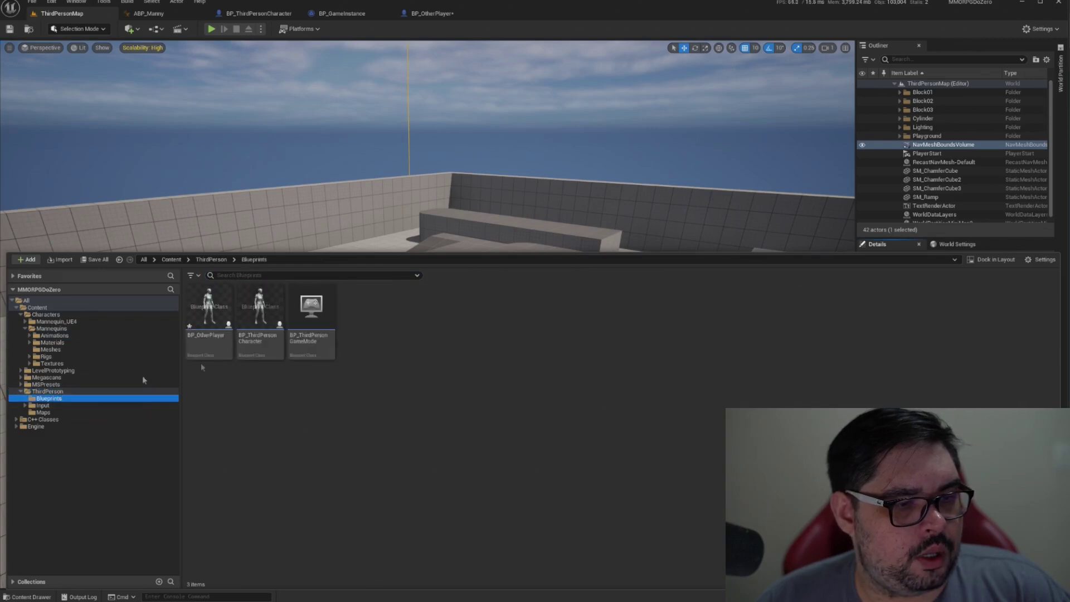
double_click(258, 329)
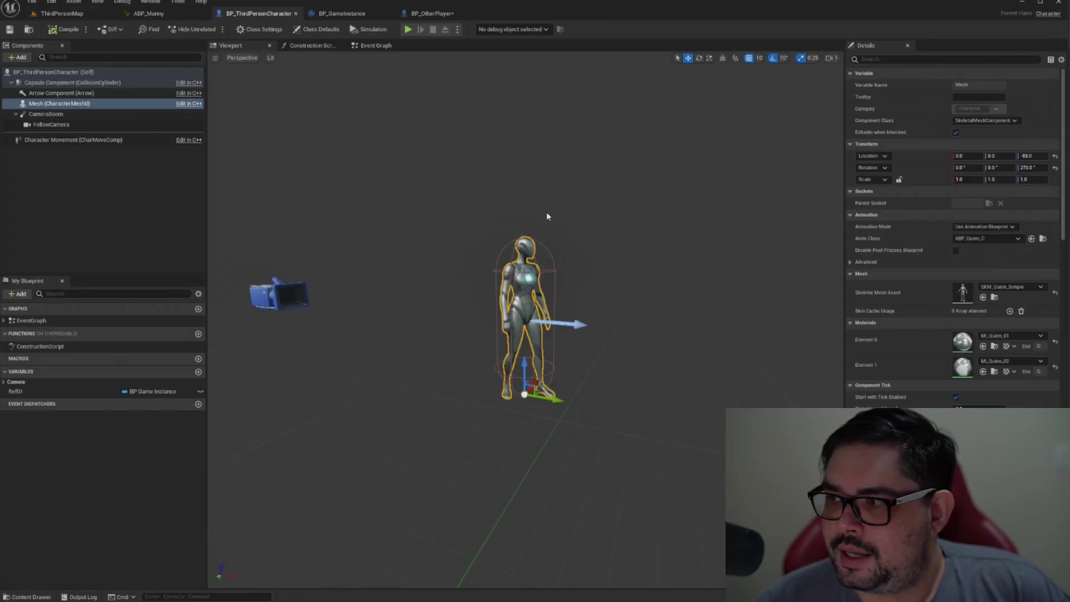
Step: Browse to the mesh's Anim Class asset and open ABP_Quinn
scroll(546, 212, up, 3)
scroll(510, 219, up, 3)
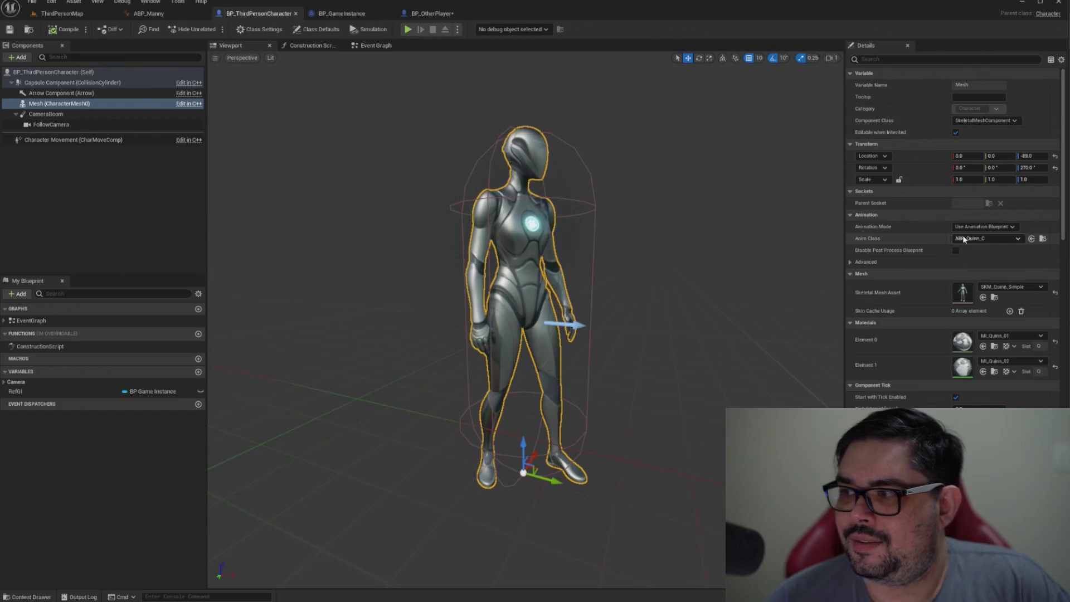
click(1042, 239)
mouse_move(350, 266)
double_click(350, 265)
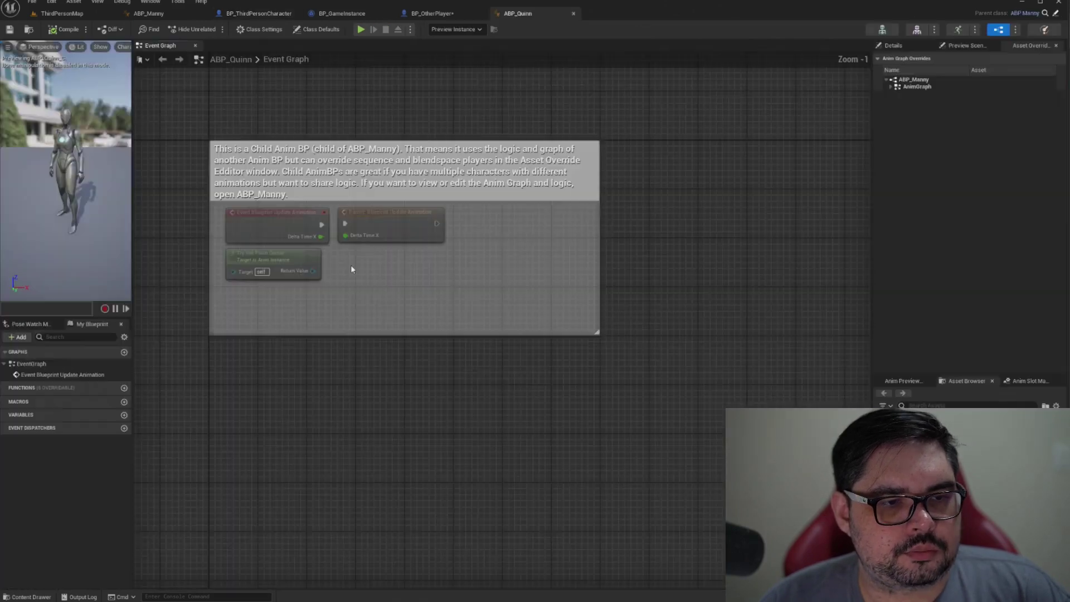
Step: Follow ABP_Quinn's parent class link to ABP_Manny and frame its Event Graph update logic
right_drag(217, 136, 352, 240)
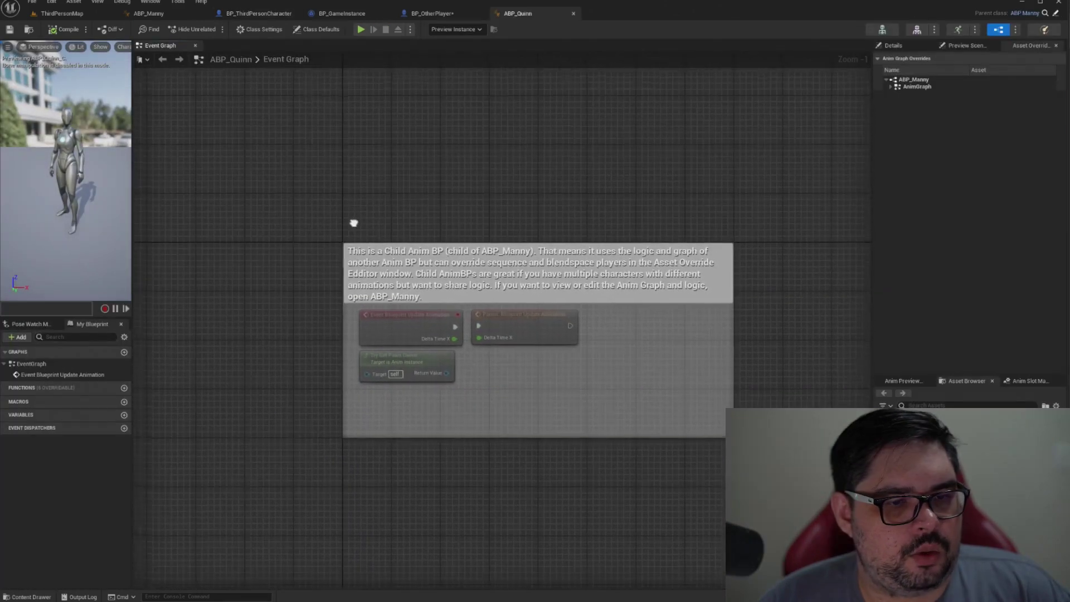
click(1044, 13)
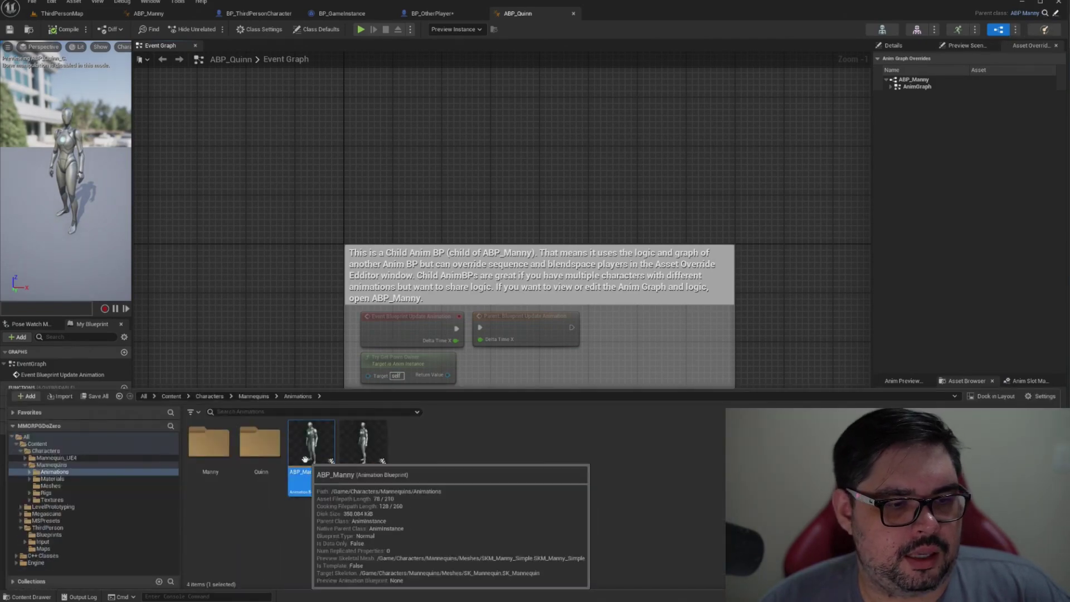
double_click(306, 458)
mouse_move(454, 161)
right_down()
mouse_move(363, 211)
mouse_move(418, 165)
right_up()
scroll(442, 207, up, 2)
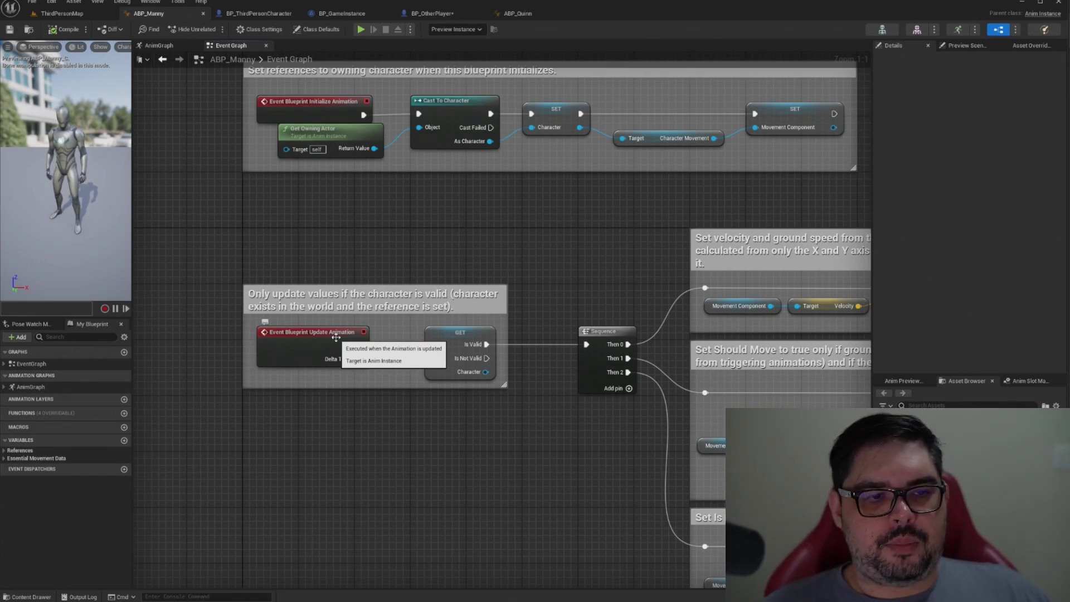
Step: Break the exec wire from Event Blueprint Update Animation to the GET (Is Valid) node
drag(363, 345, 433, 345)
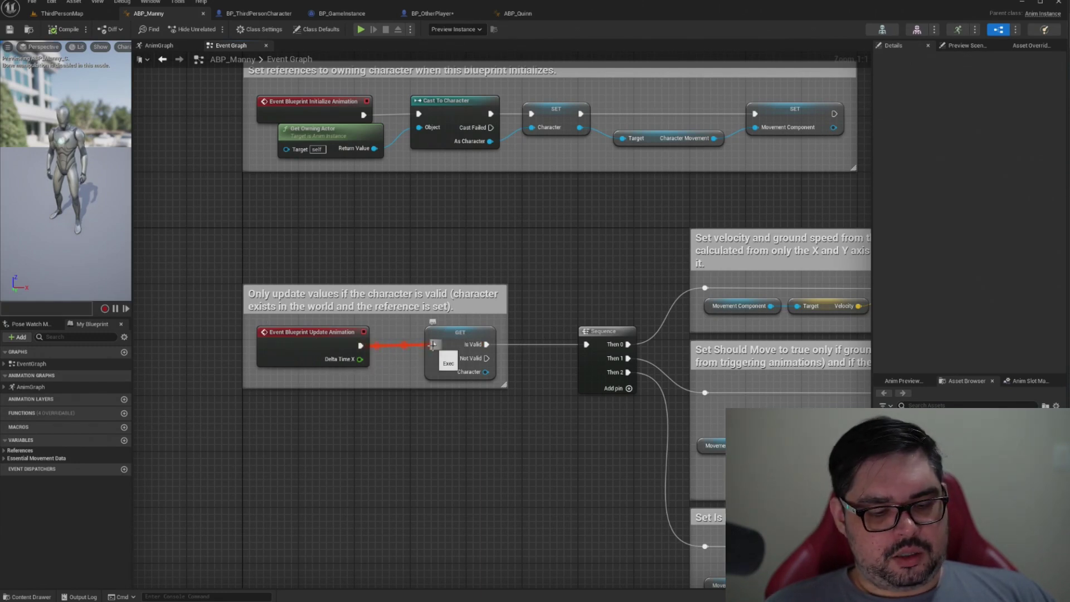
alt+click(432, 345)
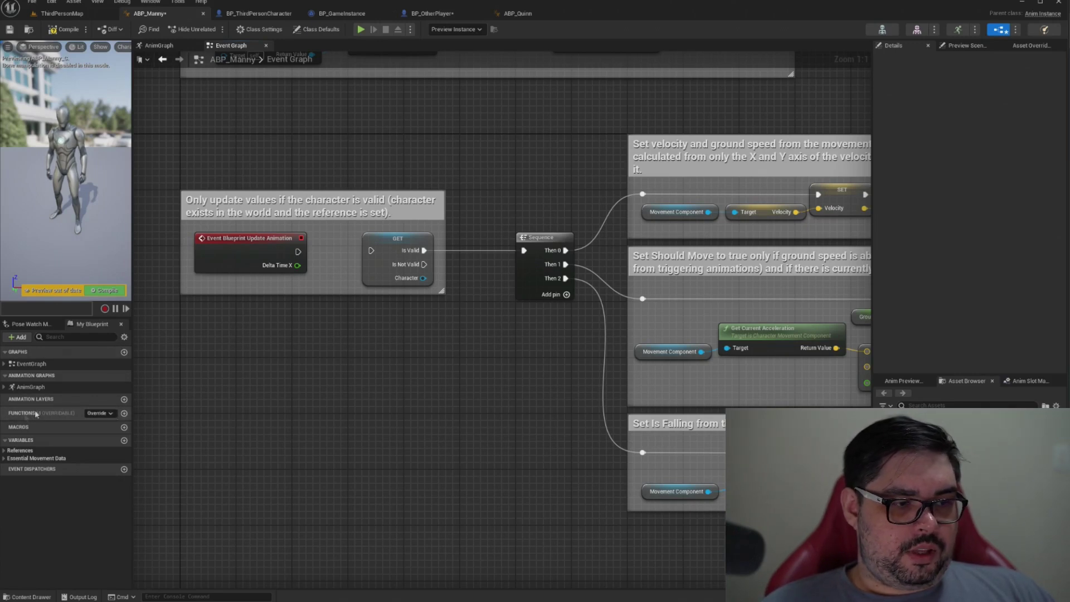
click(102, 414)
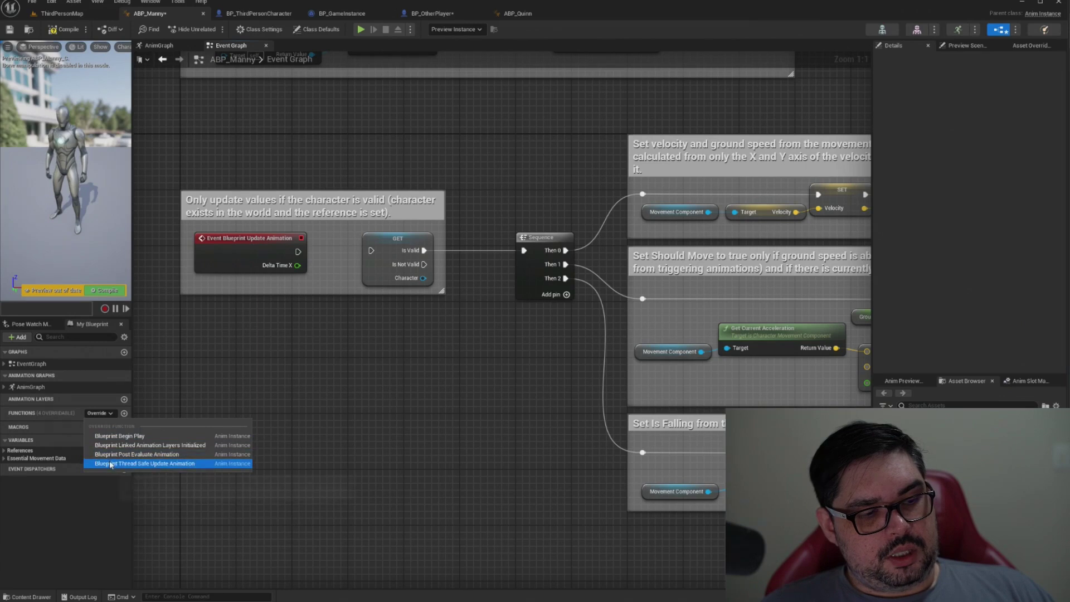
Step: Override Blueprint Thread Safe Update Animation in ABP_Manny, then return to the Event Graph
click(187, 464)
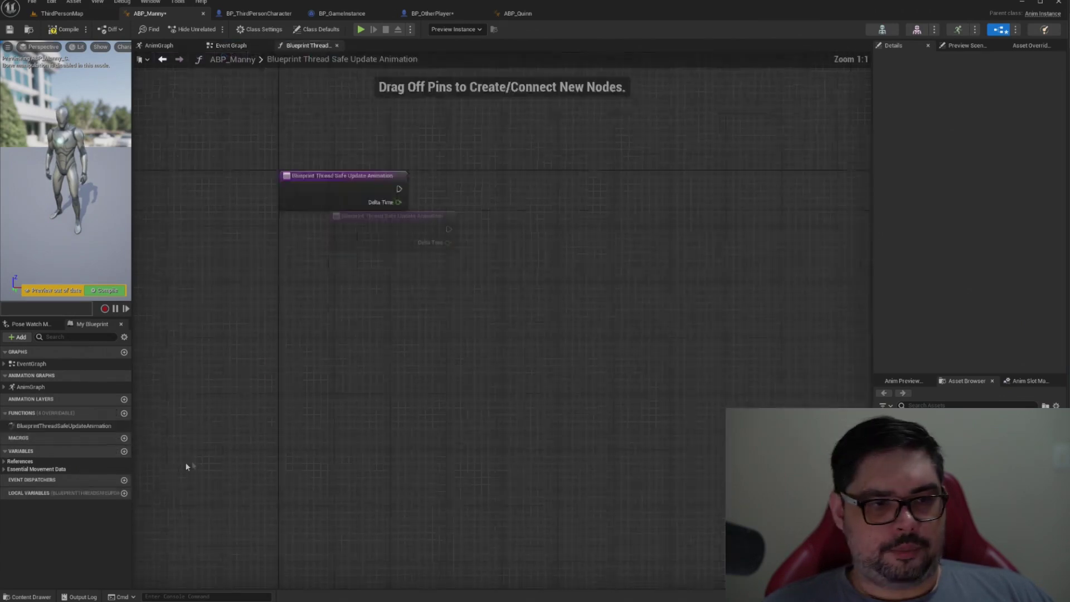
right_drag(353, 382, 307, 338)
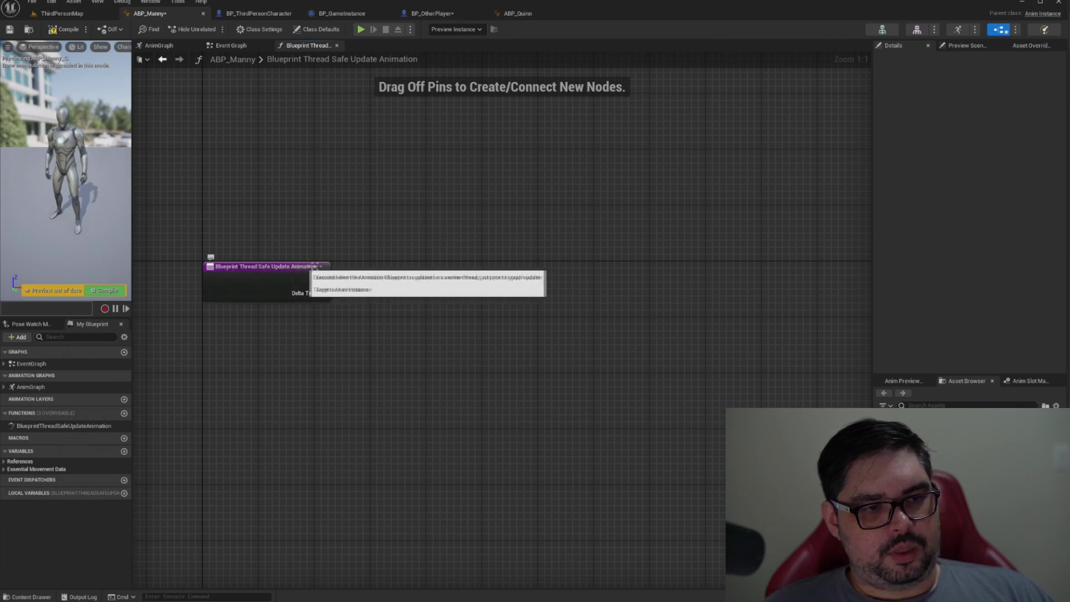
click(229, 46)
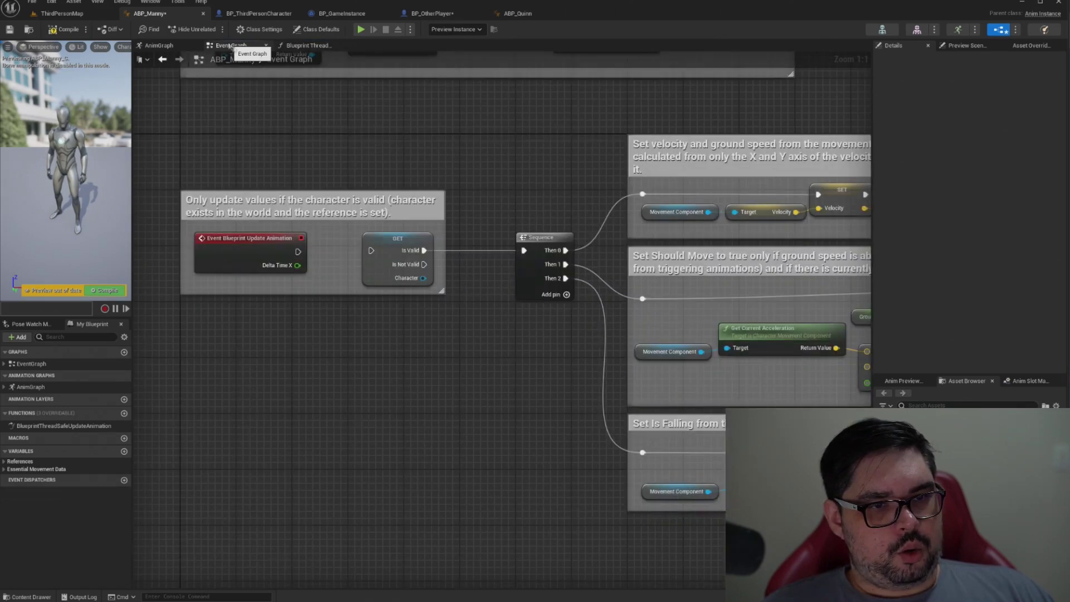
Step: Paste all Event Graph nodes into Blueprint Thread Safe Update Animation and wire its entry to GET
scroll(266, 114, down, 2)
scroll(264, 114, down, 1)
key(ctrl+a)
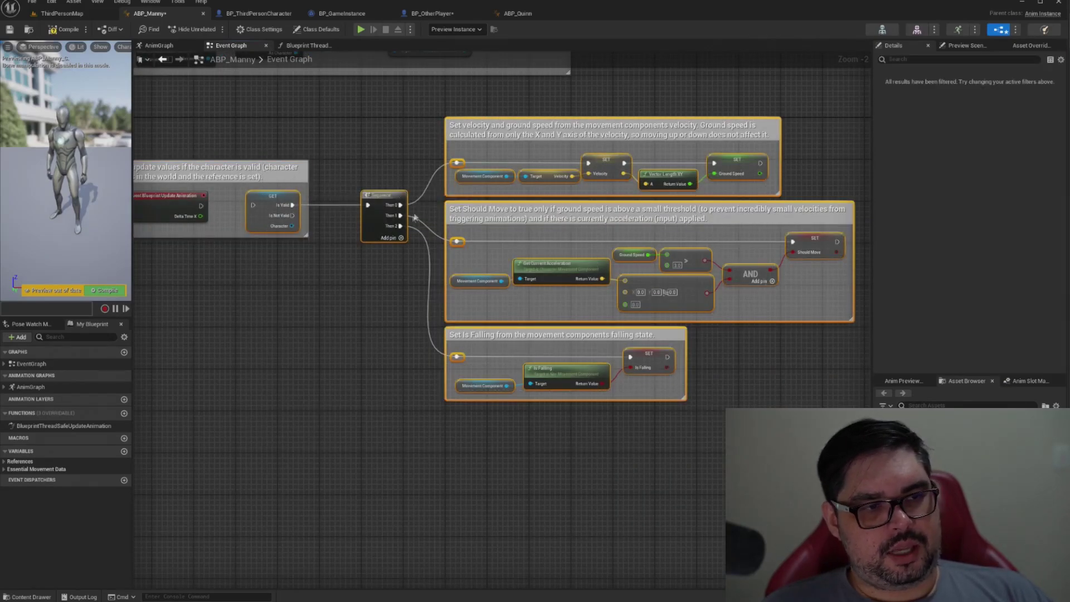
click(308, 46)
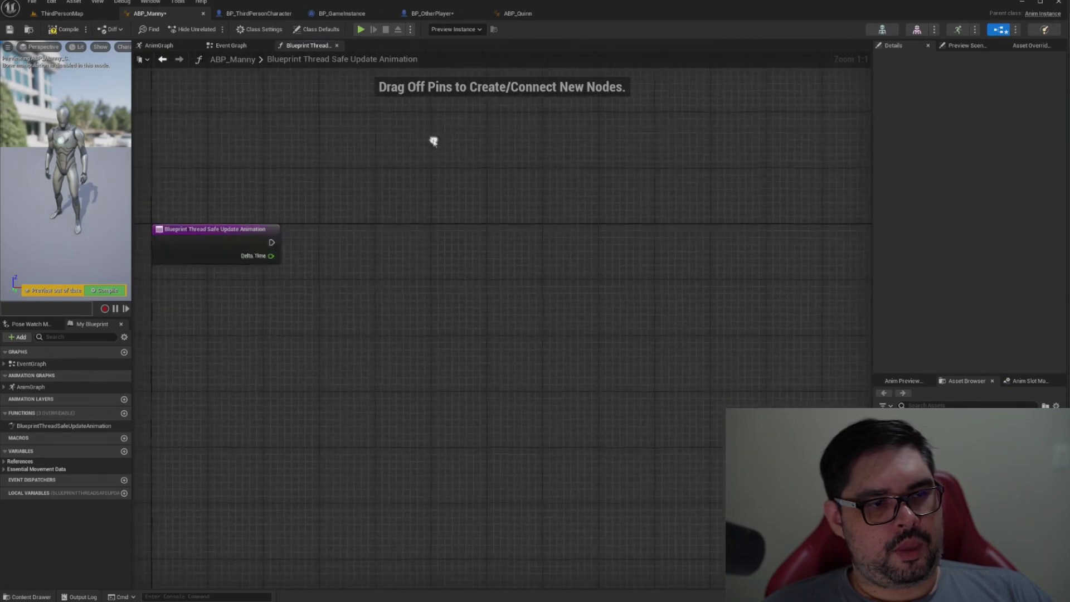
key(ctrl+v)
drag(233, 92, 499, 239)
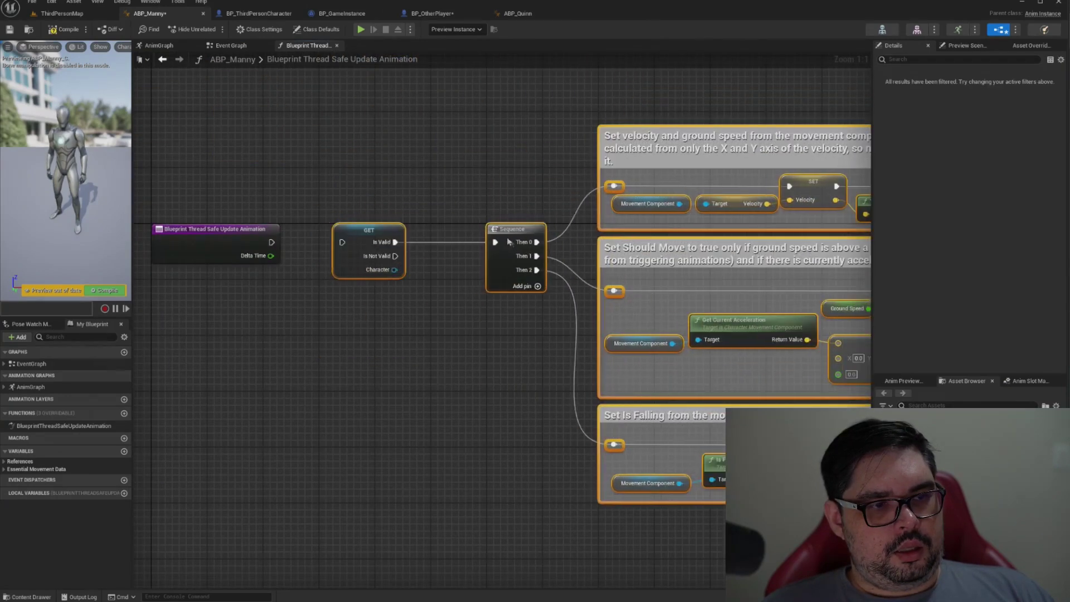
ctrl+drag(328, 241, 271, 241)
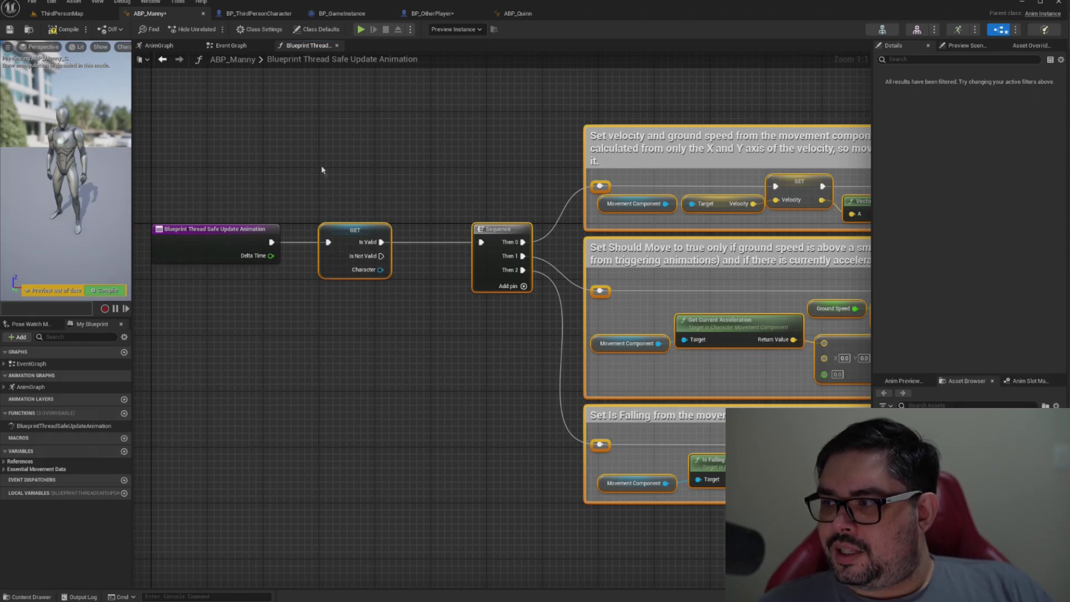
Step: Compile and inspect the thread-safety errors on Get MovementComponent, Is Falling and Is Valid
click(63, 31)
right_drag(446, 334, 292, 241)
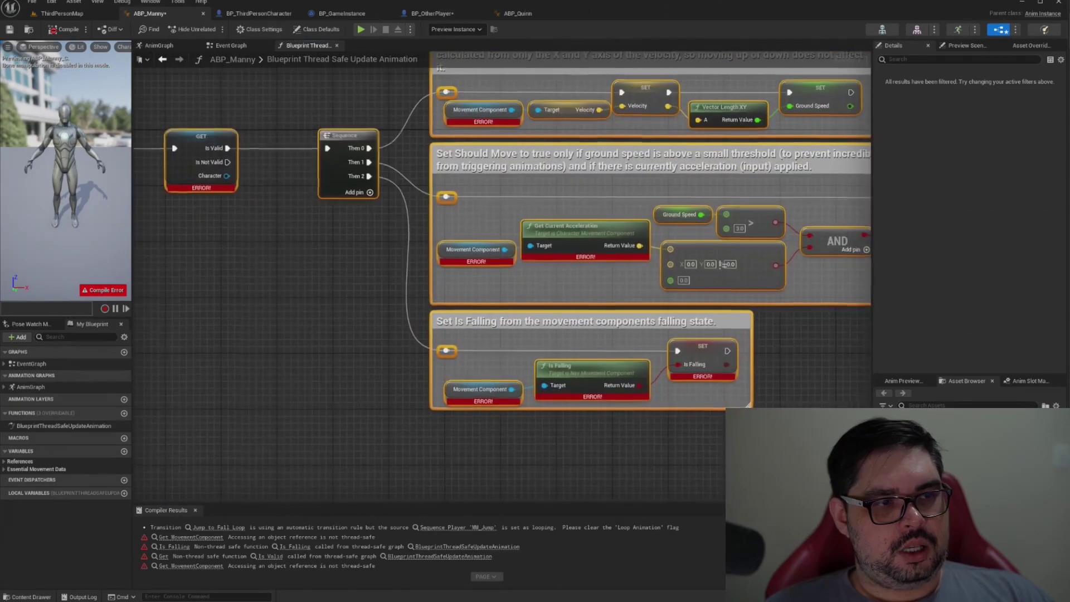
right_drag(588, 167, 449, 187)
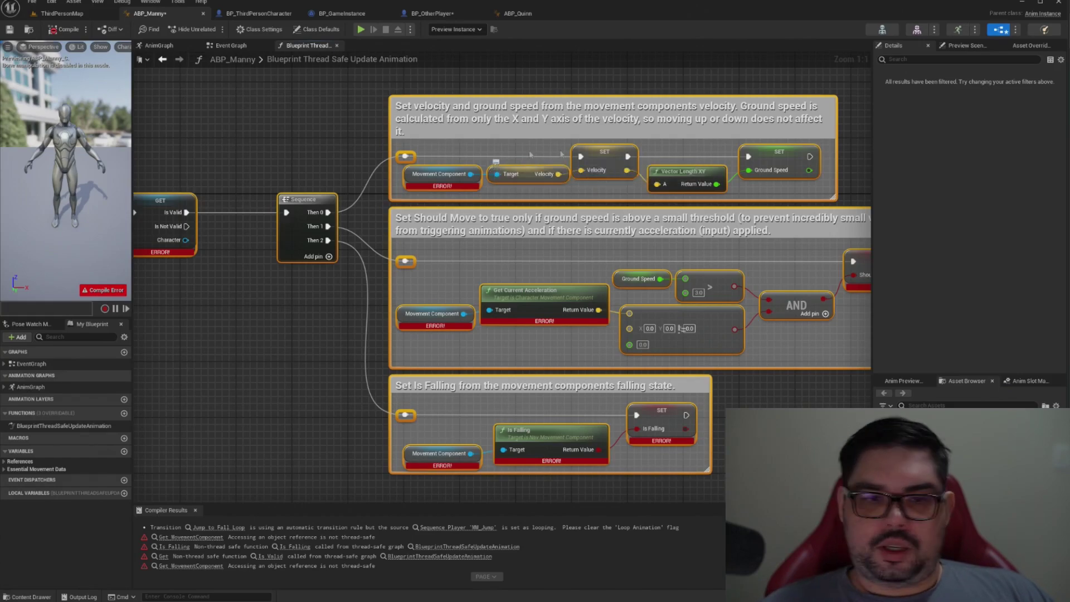
right_drag(520, 228, 596, 220)
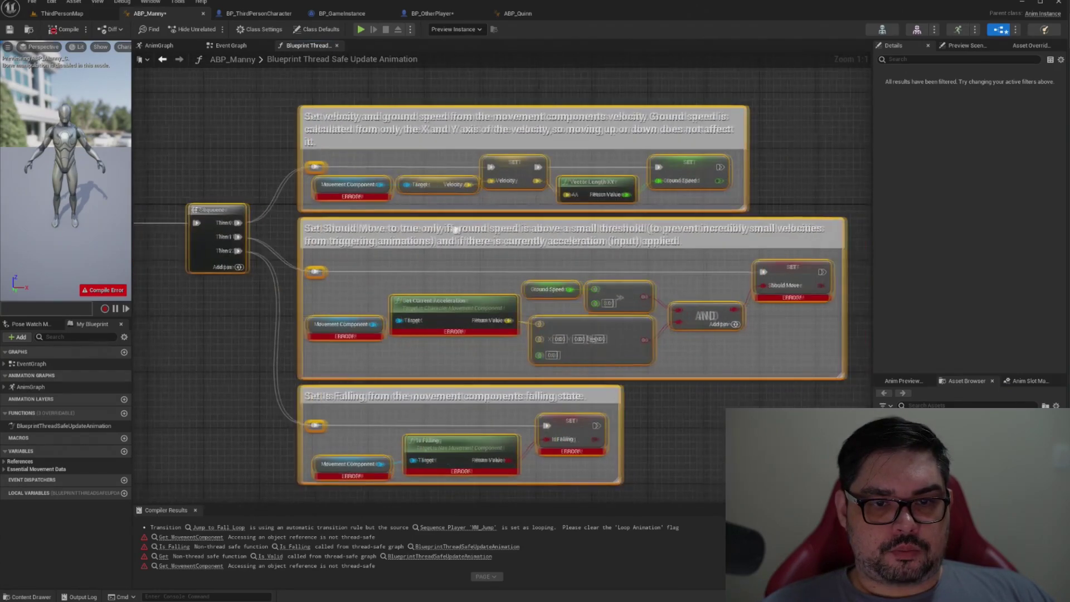
right_drag(451, 299, 476, 284)
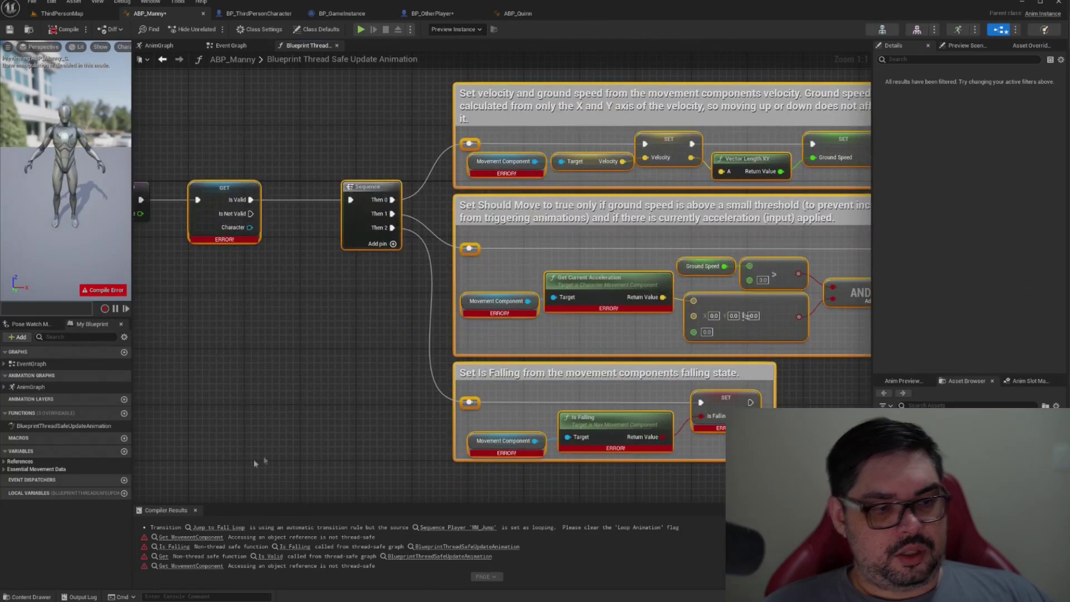
click(195, 510)
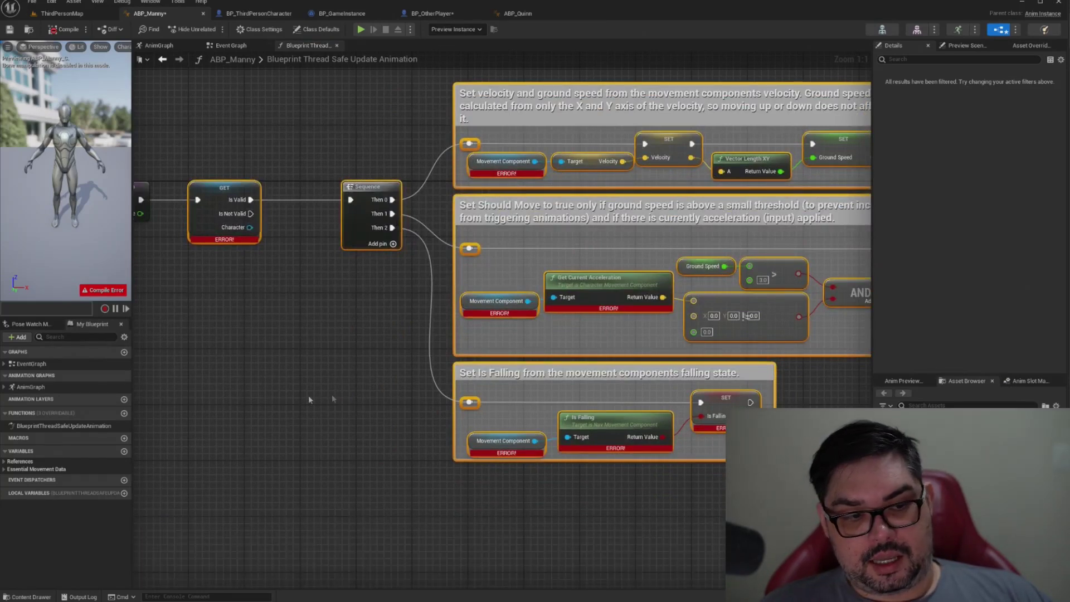
right_drag(363, 315, 360, 385)
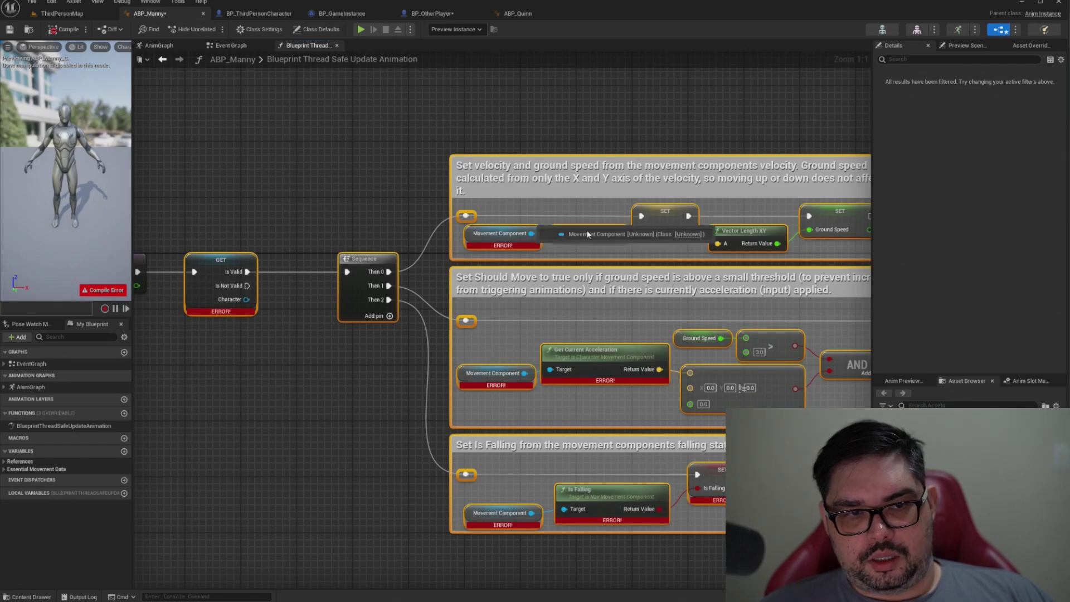
right_drag(509, 213, 409, 217)
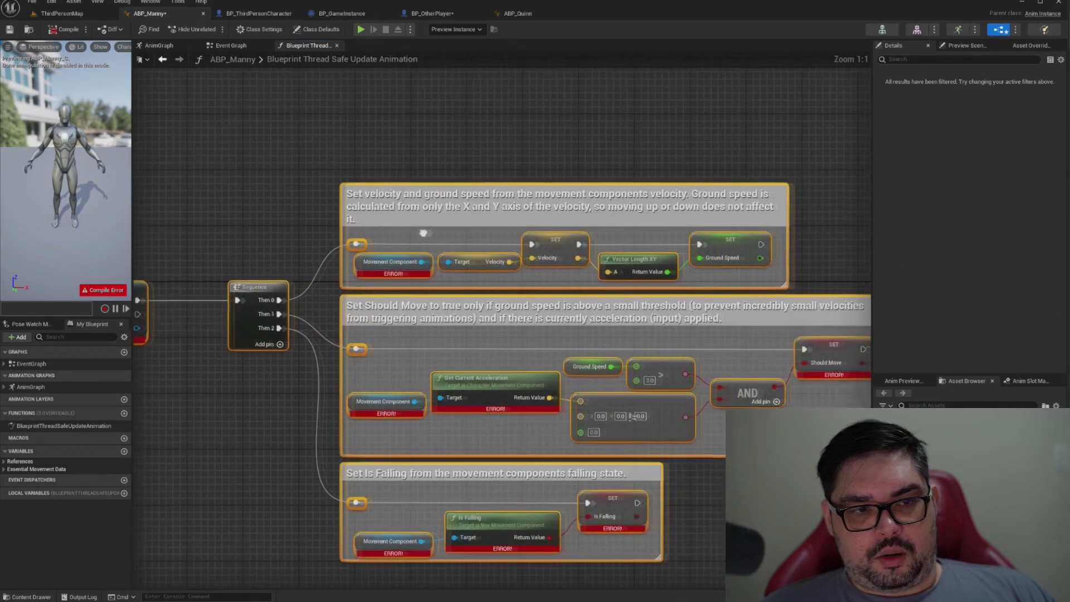
right_click(409, 217)
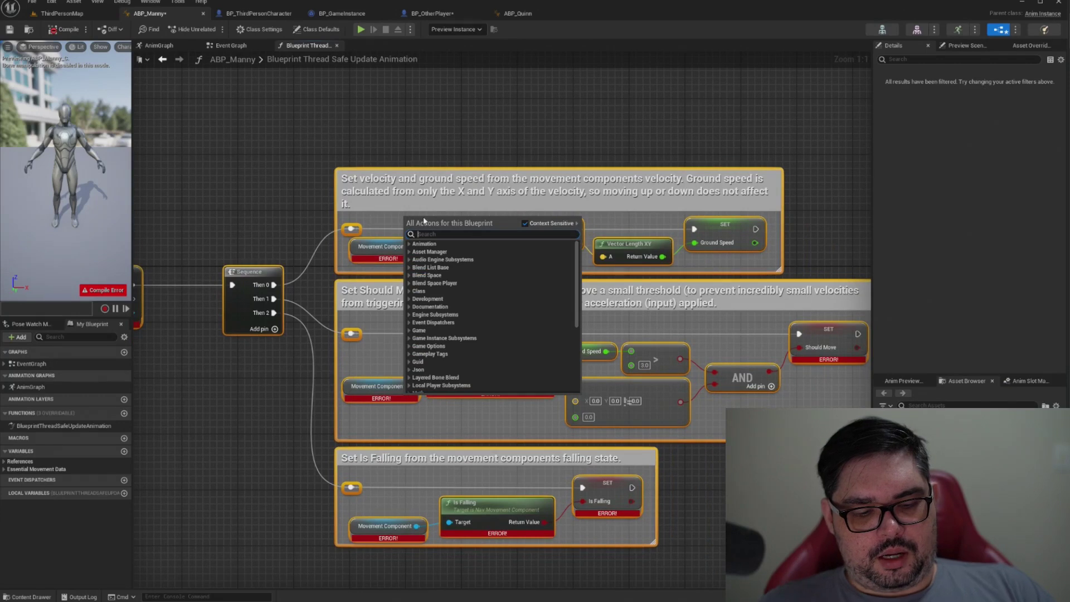
Step: Place a Property Access node beside the SET Velocity node
text(access)
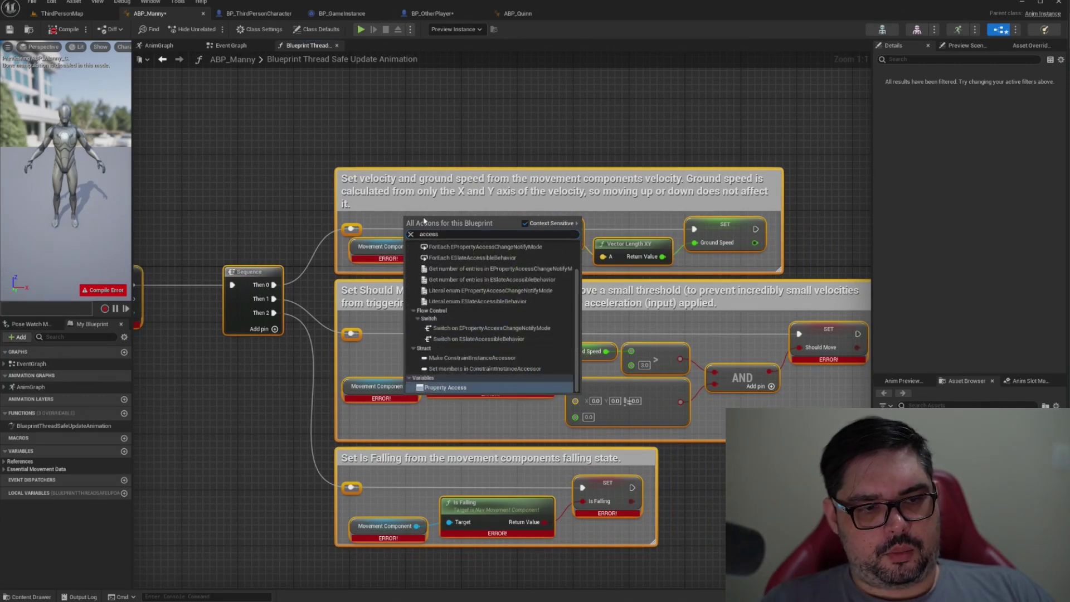
click(450, 387)
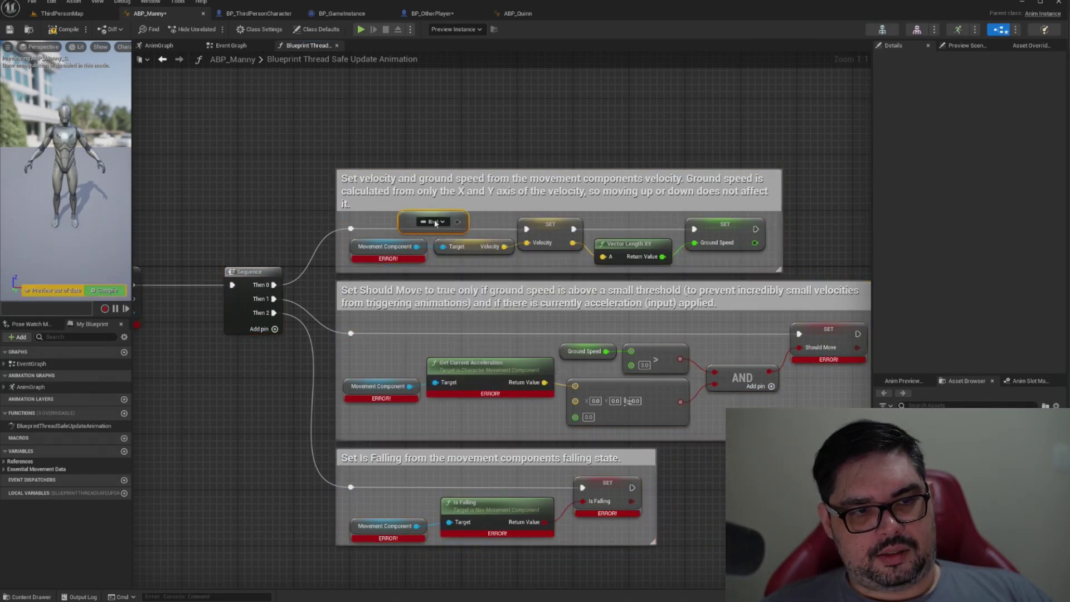
drag(435, 224, 400, 217)
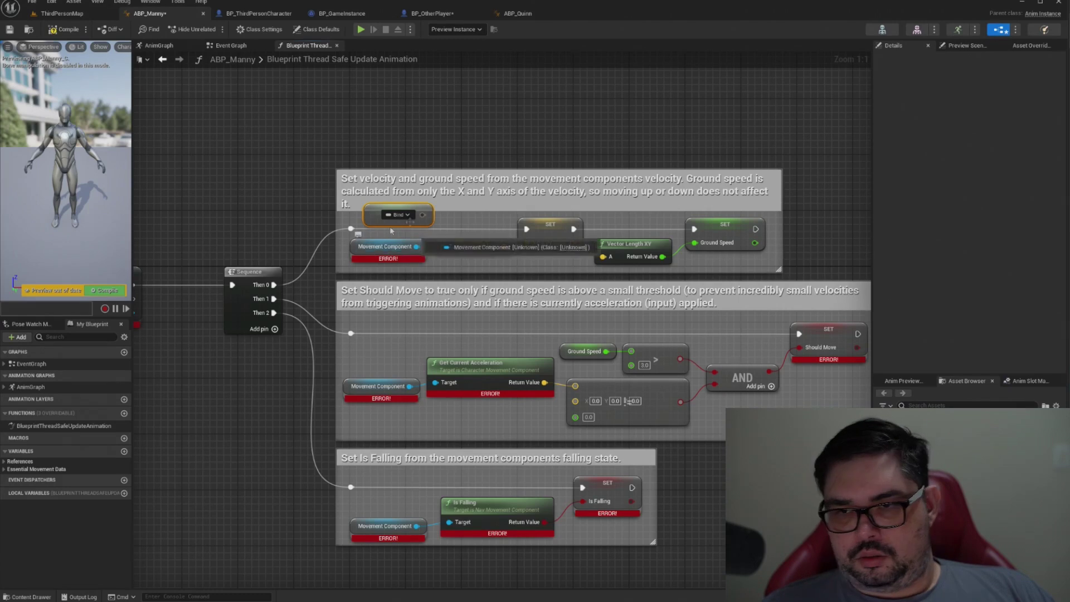
click(407, 215)
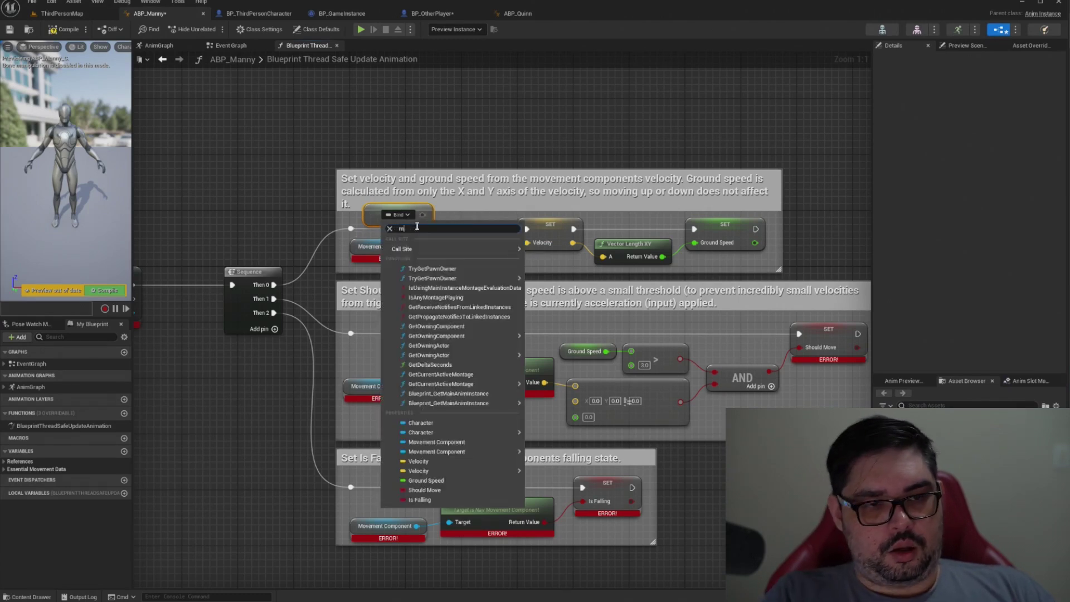
text(ove)
mouse_move(454, 251)
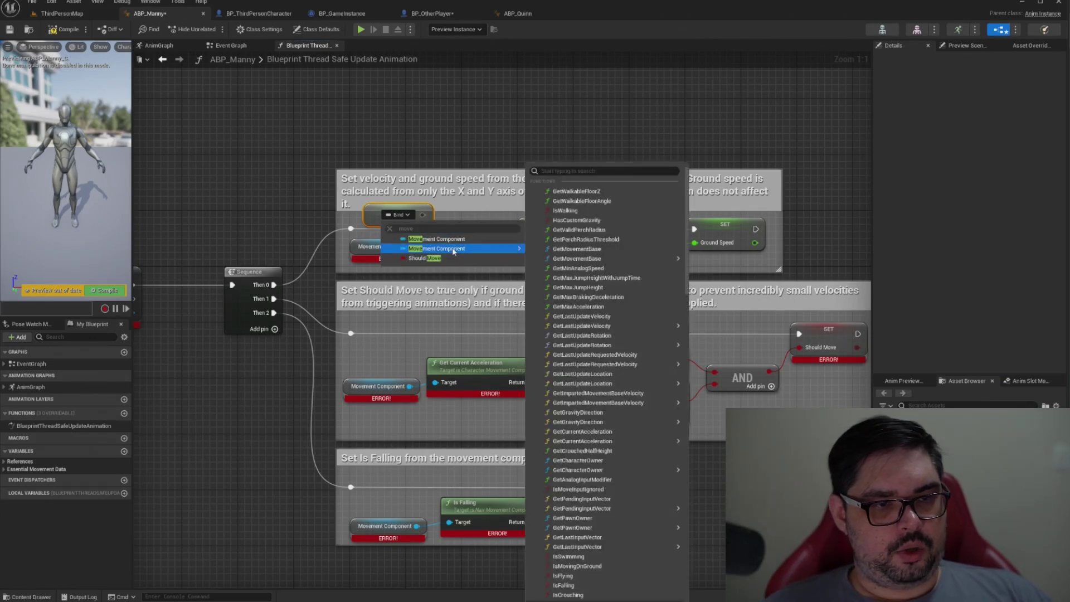
click(459, 159)
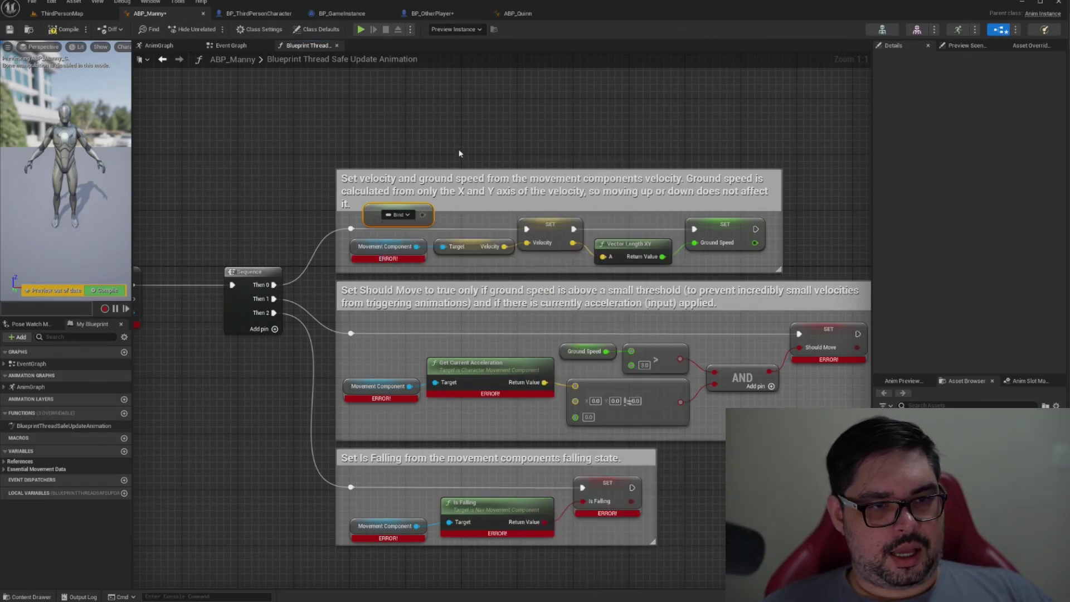
Step: Bind the Property Access node to Velocity
click(397, 219)
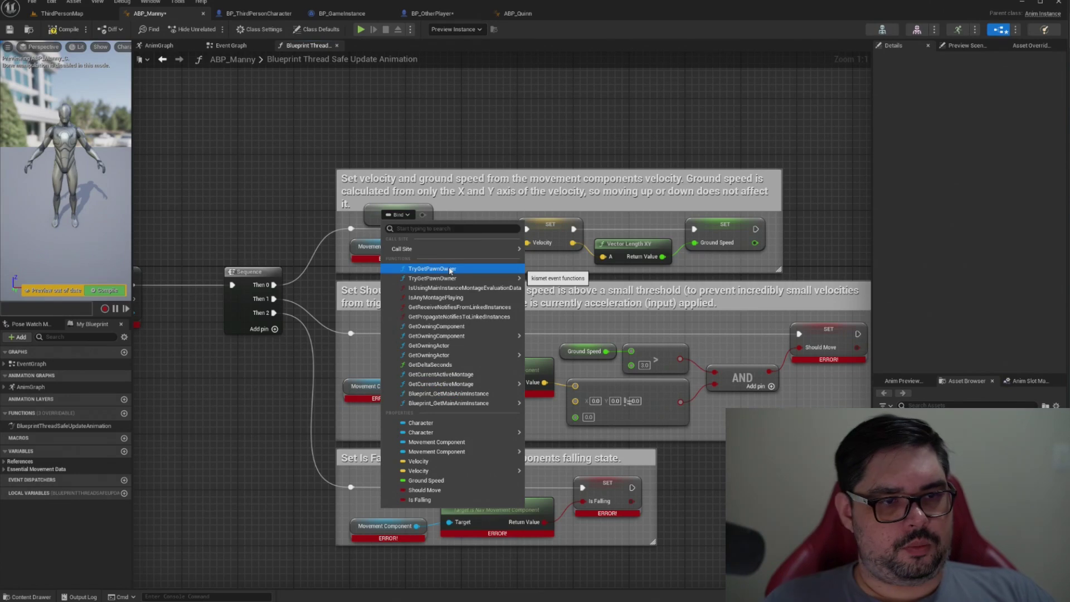
text(move)
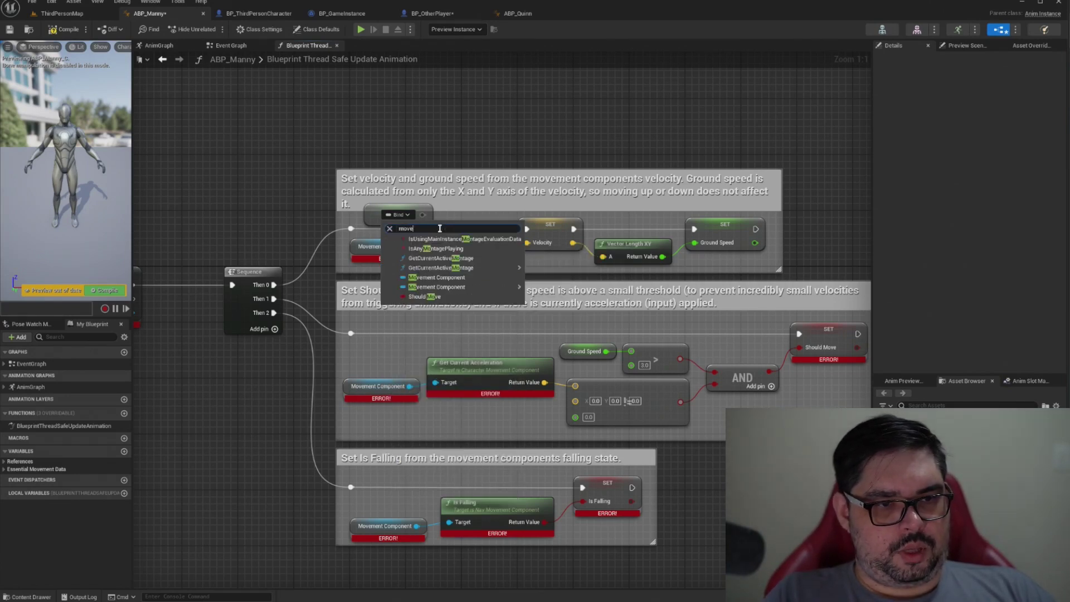
mouse_move(464, 253)
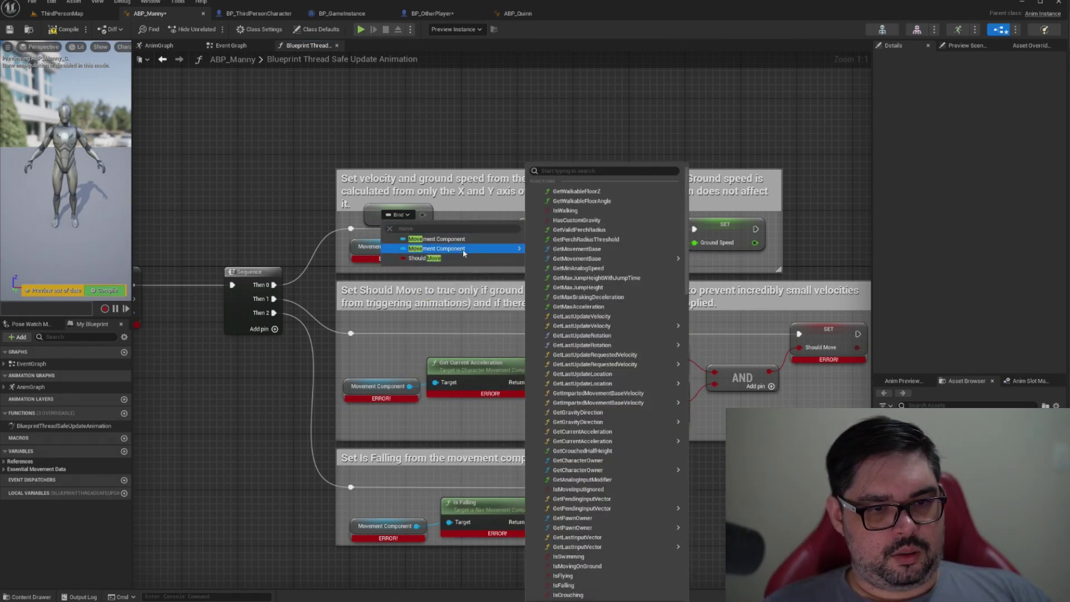
scroll(584, 355, down, 1)
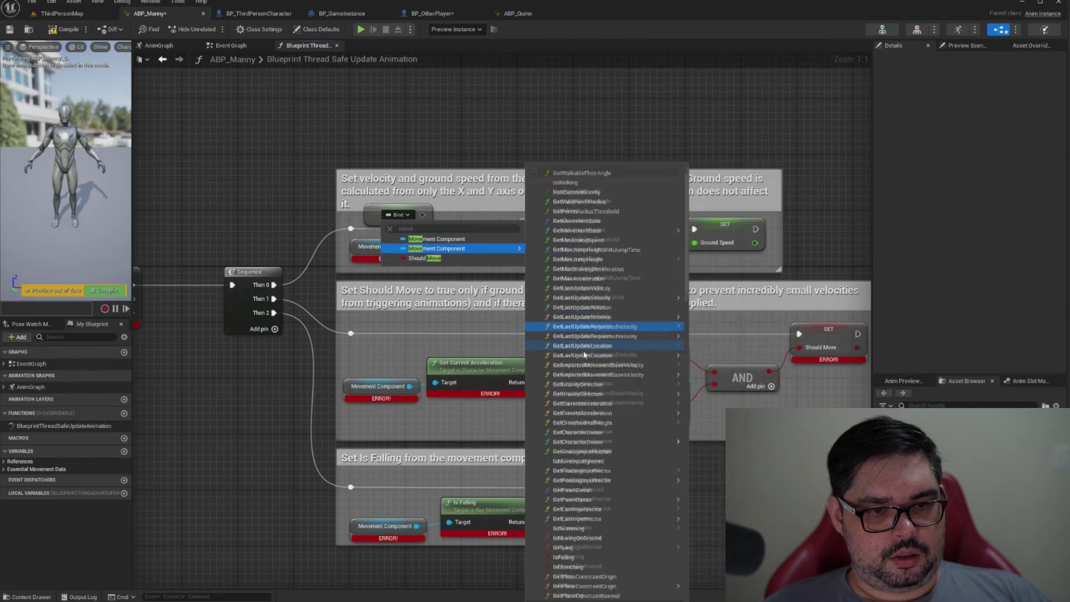
scroll(584, 355, down, 10)
mouse_move(609, 424)
scroll(610, 426, down, 2)
scroll(606, 409, up, 8)
click(411, 229)
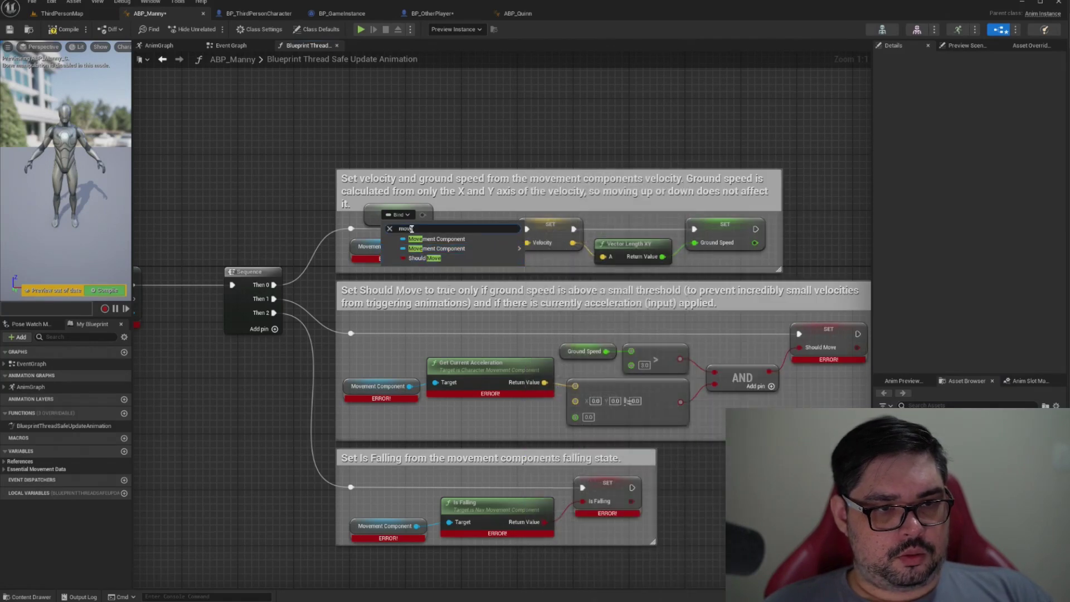
click(411, 229)
text(loci)
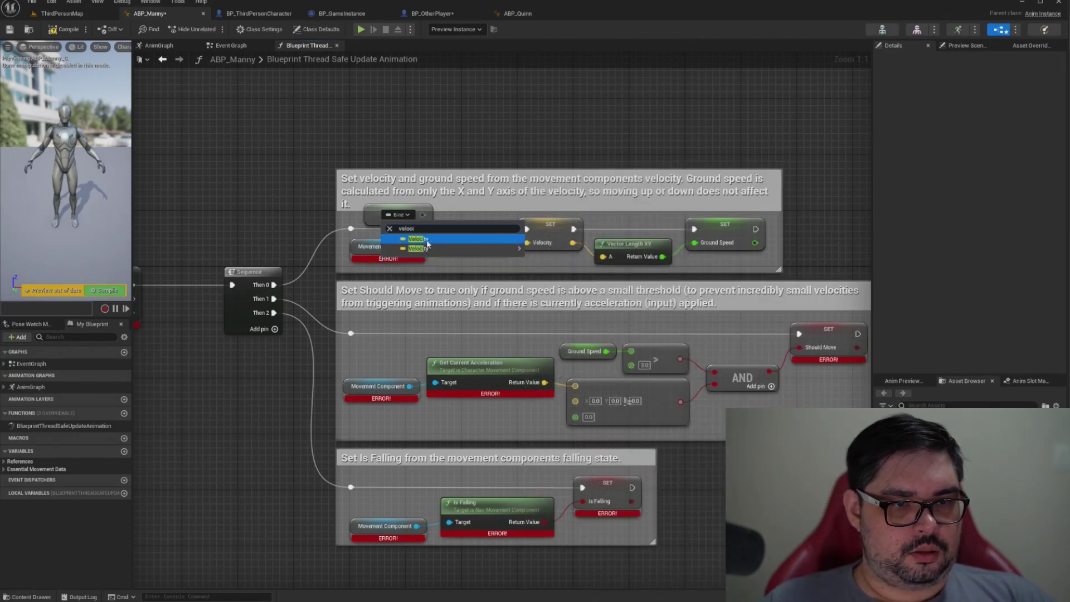
click(428, 249)
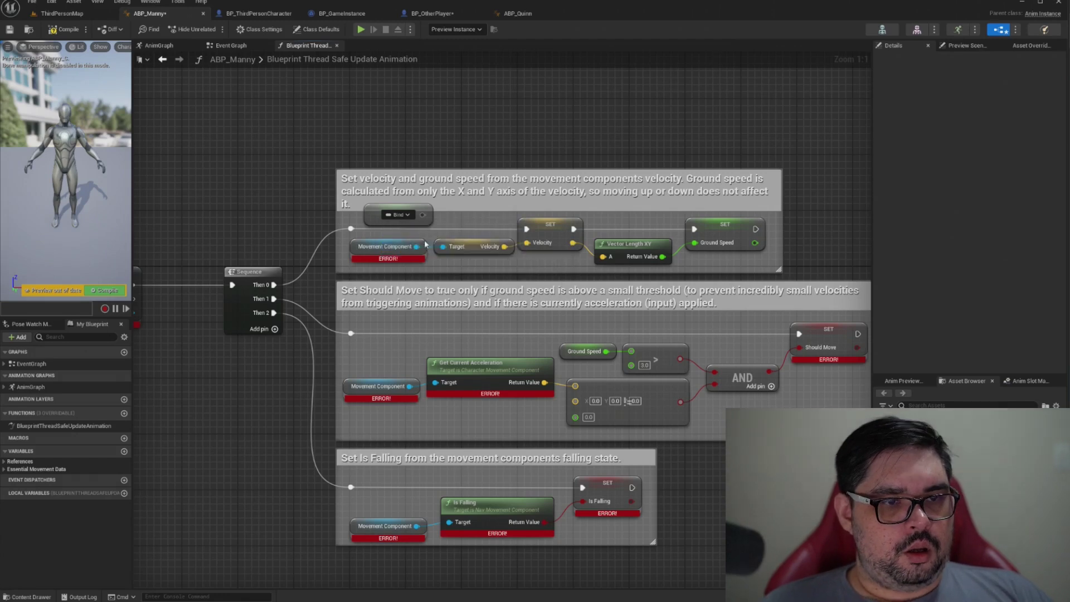
Step: Wire it into SET Velocity, delete the old Movement Component and Velocity getters, and recompile
drag(432, 215, 528, 243)
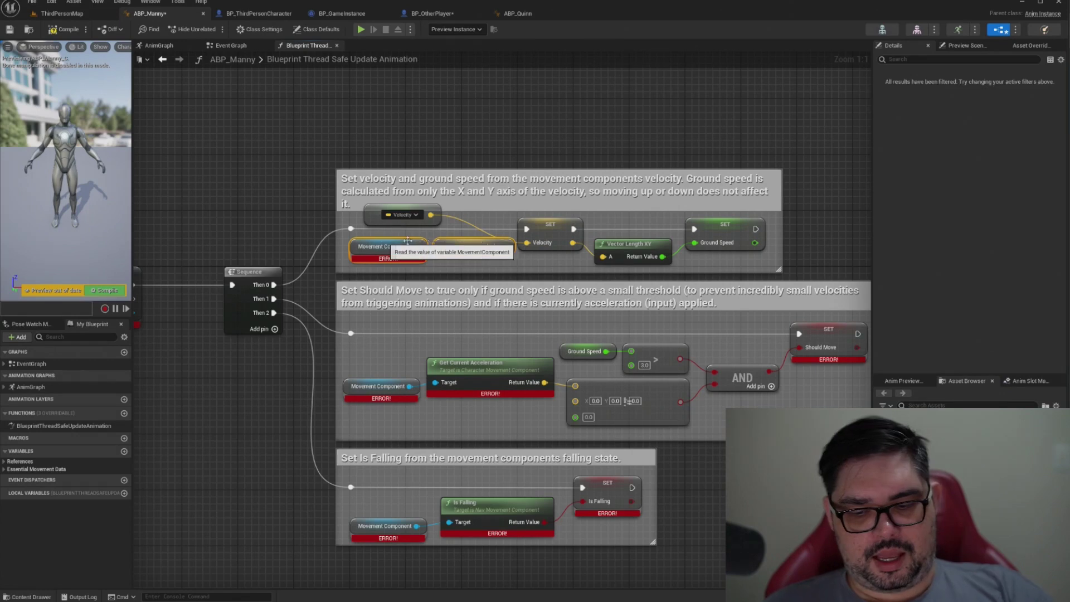
key(Delete)
drag(406, 223, 441, 252)
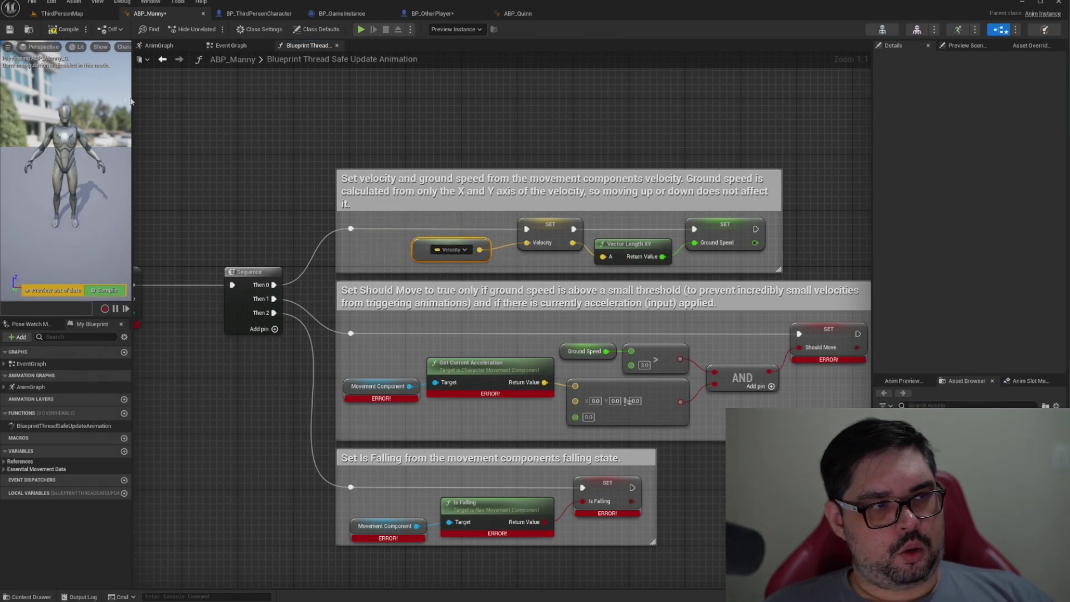
key(F7)
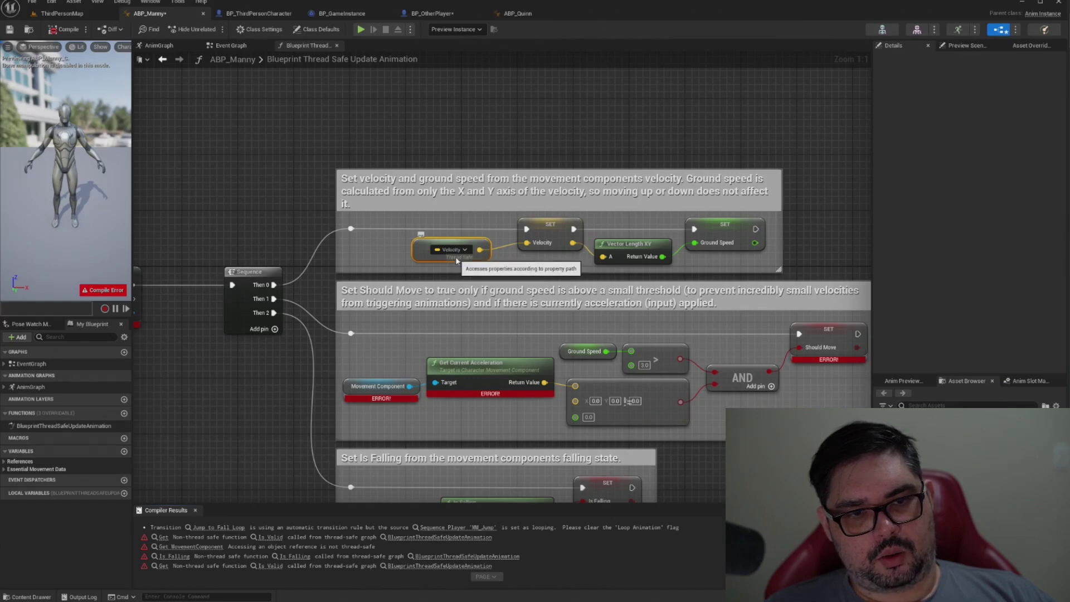
right_drag(466, 261, 429, 160)
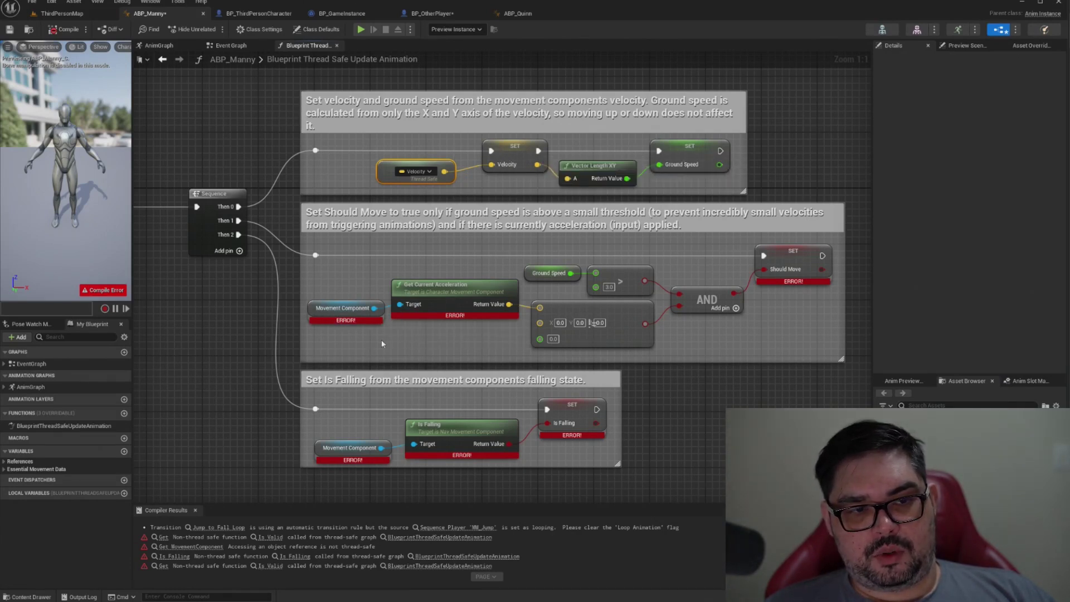
Step: Add a Property Access node bound to Movement Component.GetCurrentAcceleration
right_click(381, 351)
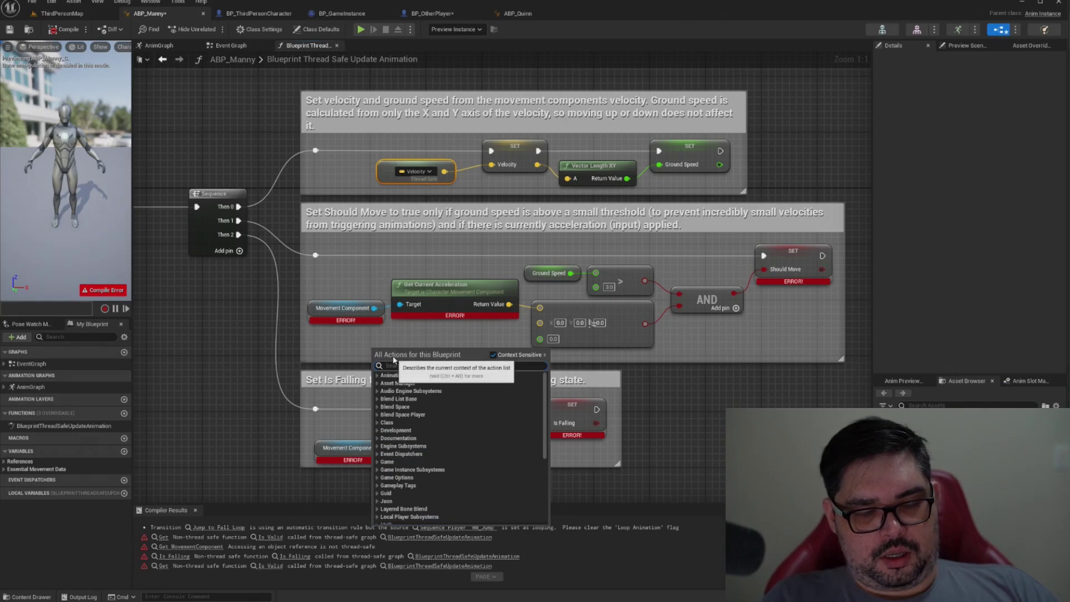
text(pro)
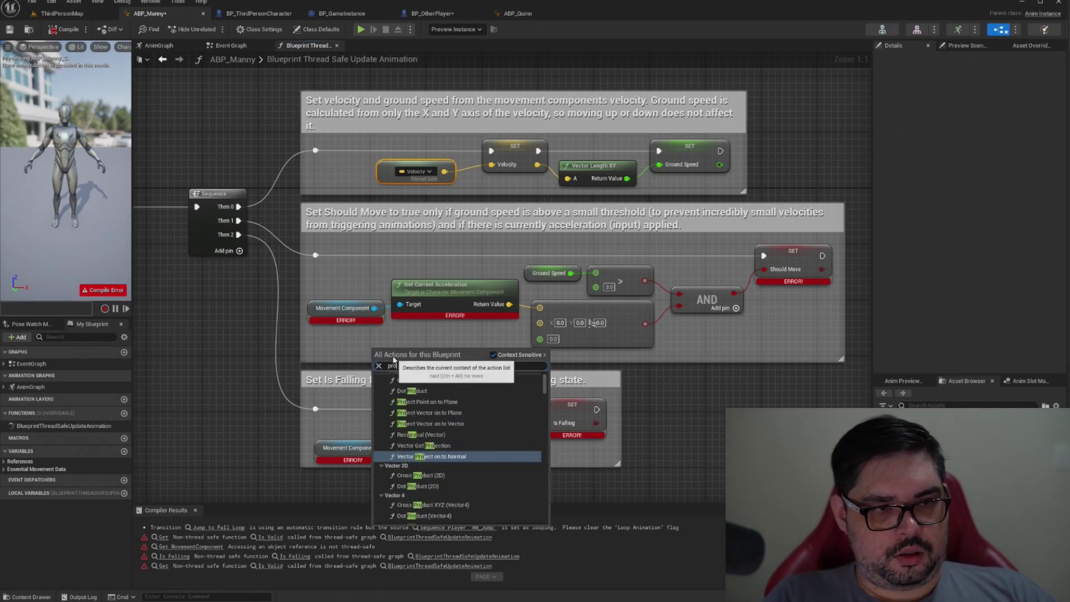
text(p)
key(Return)
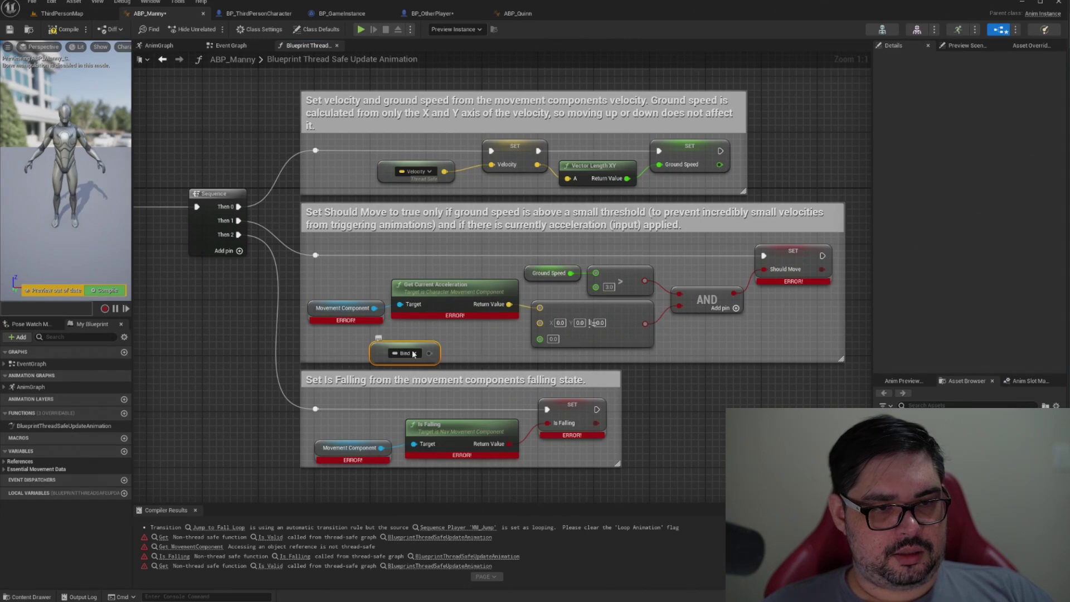
click(413, 353)
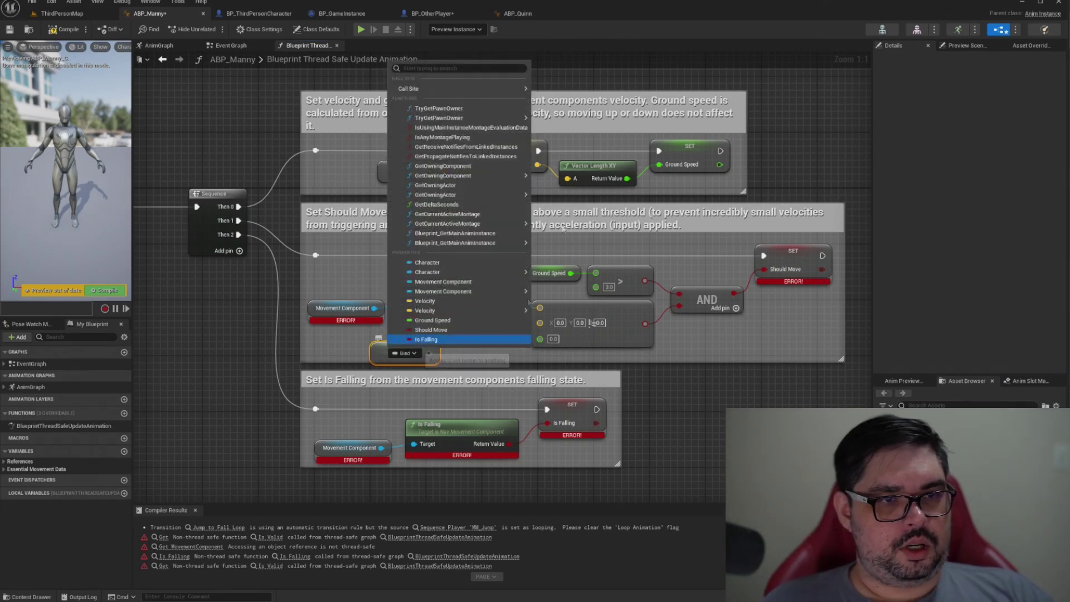
text(get curre)
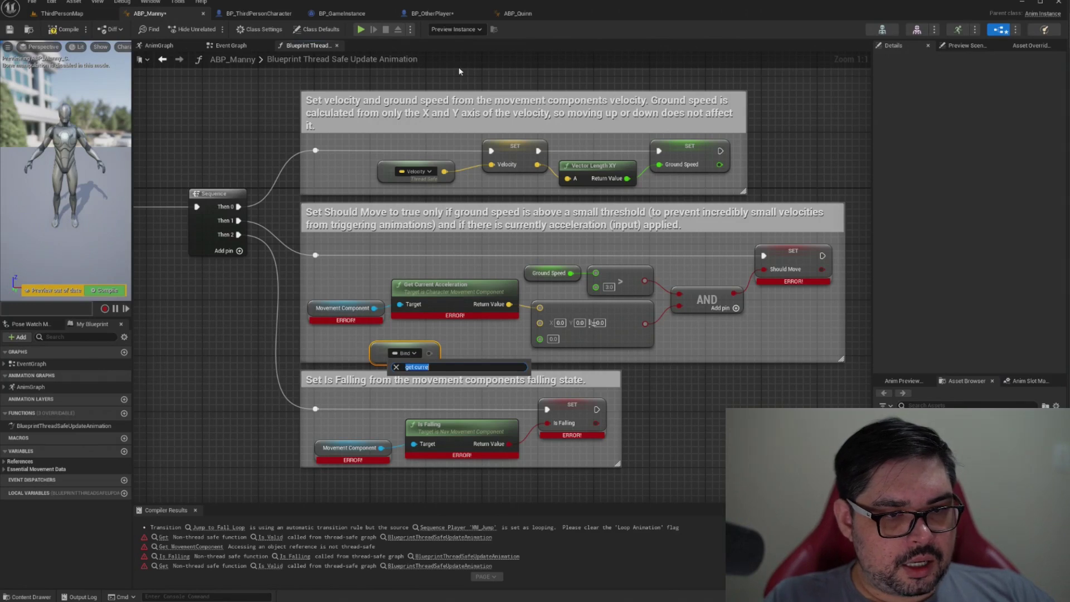
key(BackSpace)
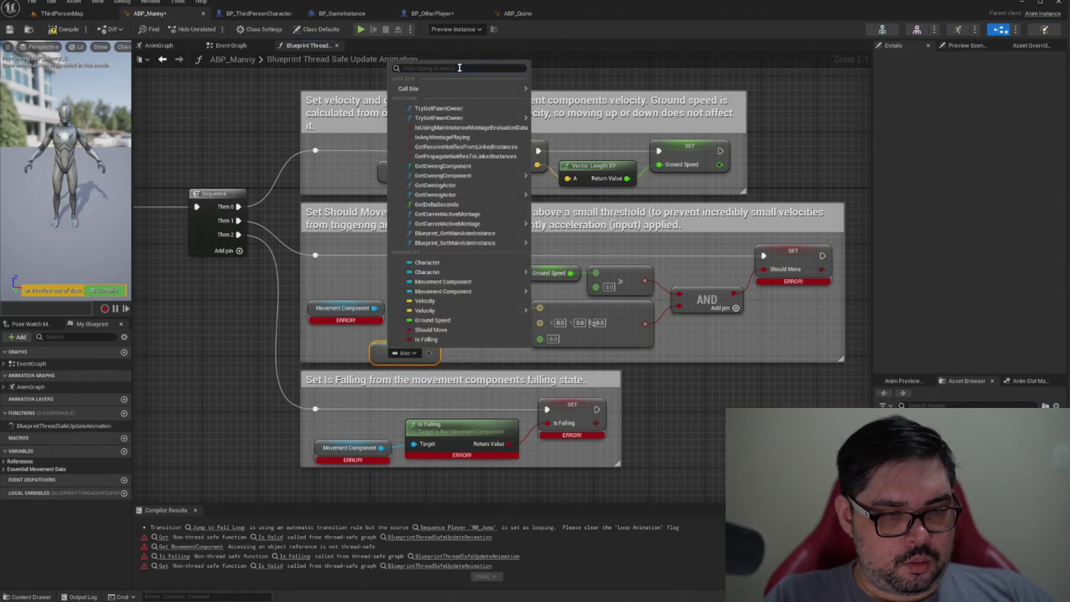
text(moveme)
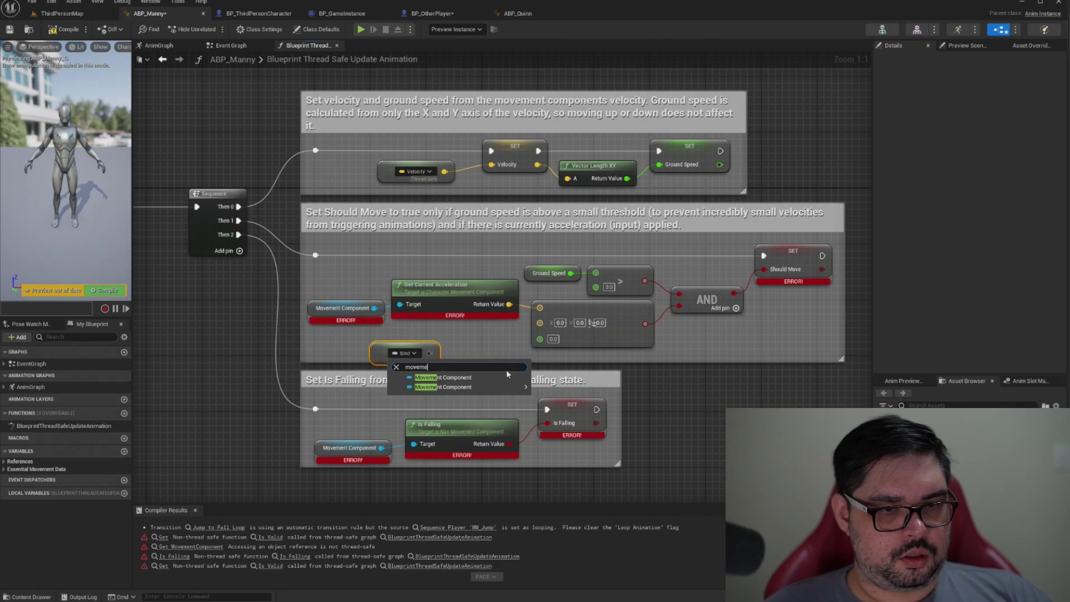
mouse_move(515, 388)
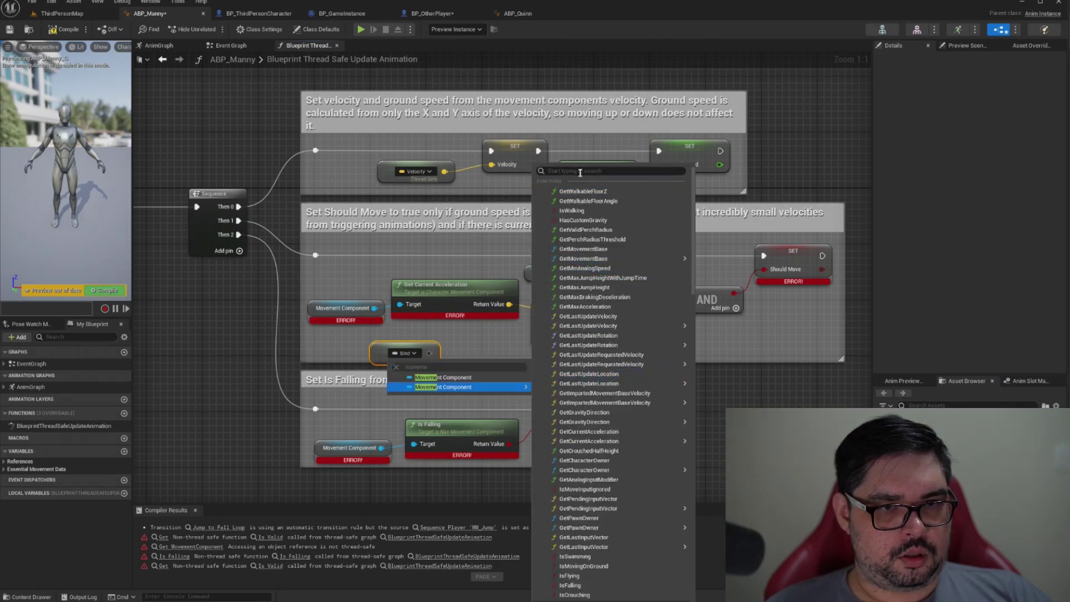
text(get)
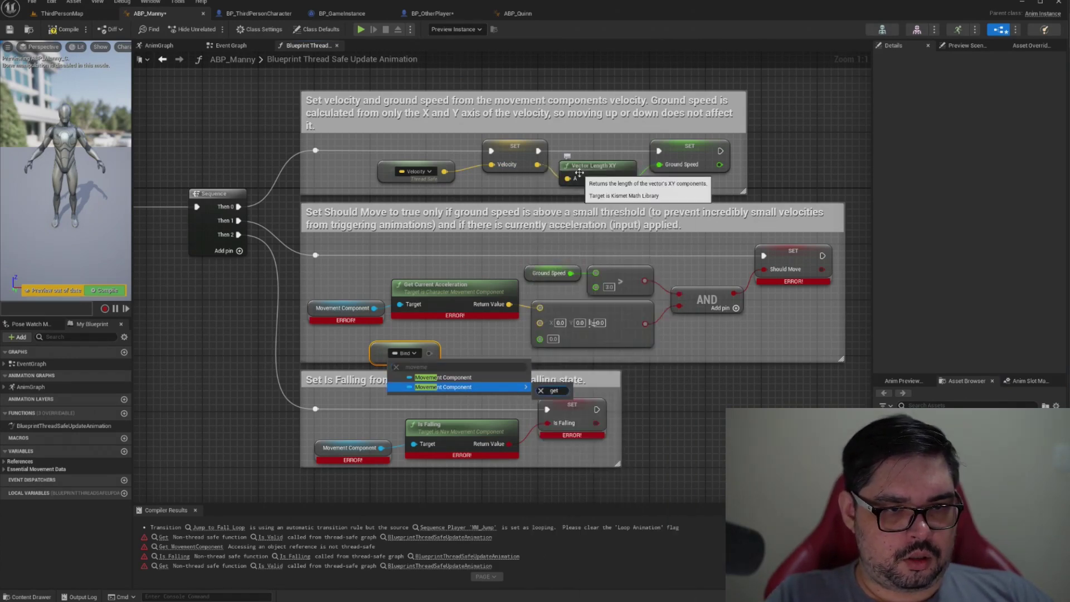
key(BackSpace)
key(BackSpace)
text(curre)
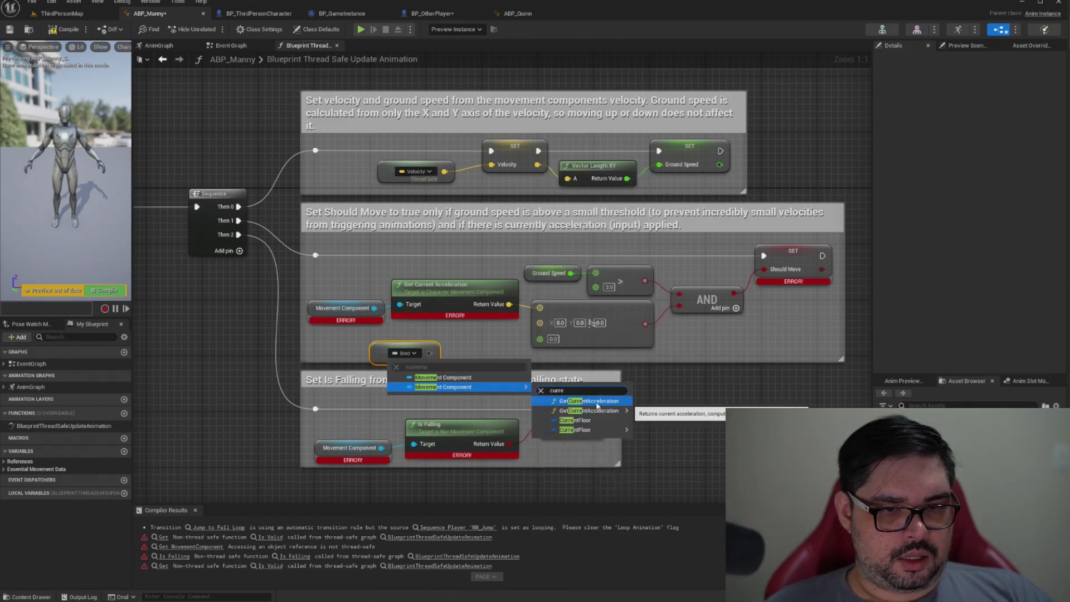
key(Escape)
Step: Wire it to the Should Move vector comparison, delete the old acceleration nodes, and recompile
click(511, 356)
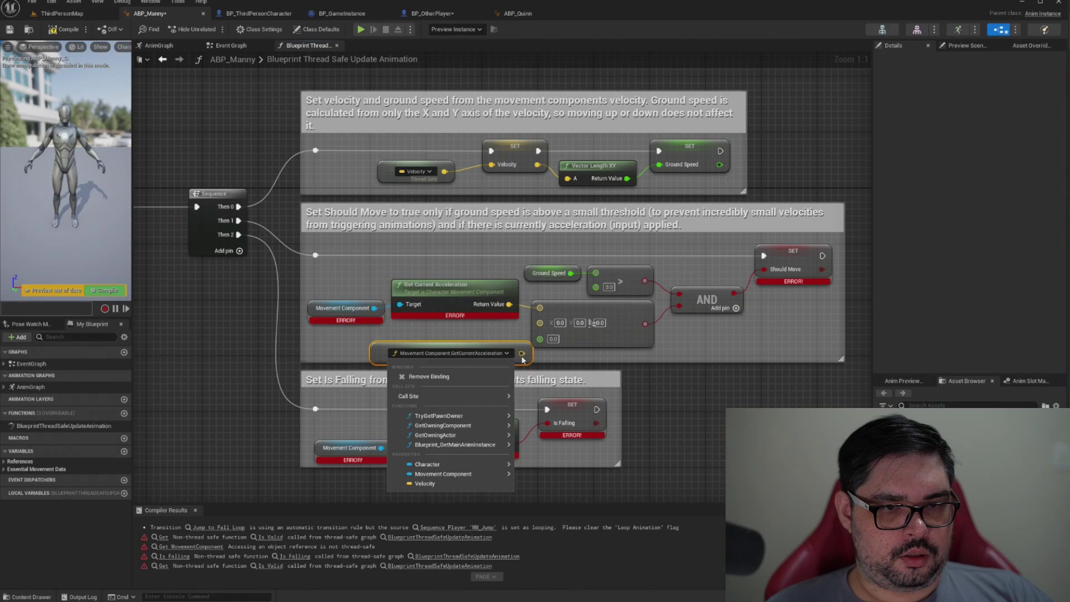
drag(522, 353, 539, 308)
drag(424, 353, 381, 347)
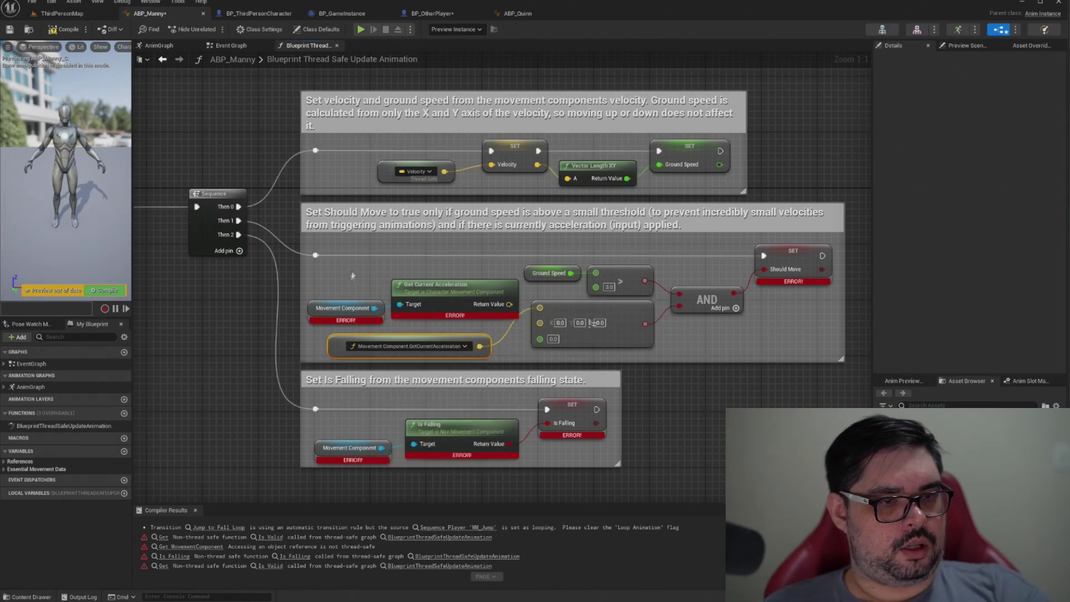
drag(352, 275, 521, 329)
key(Delete)
drag(413, 336, 412, 280)
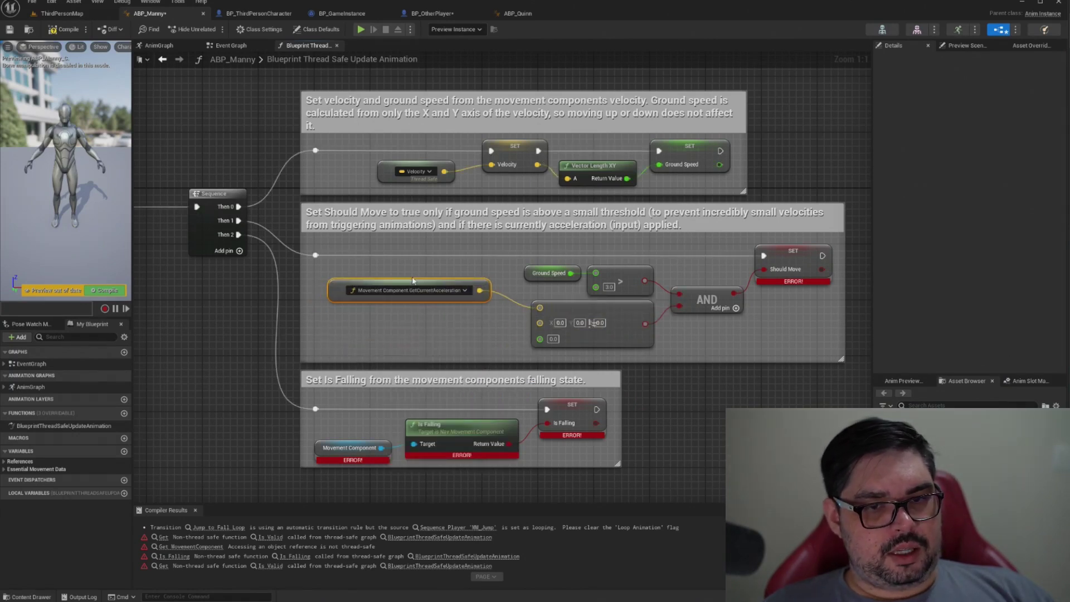
click(58, 31)
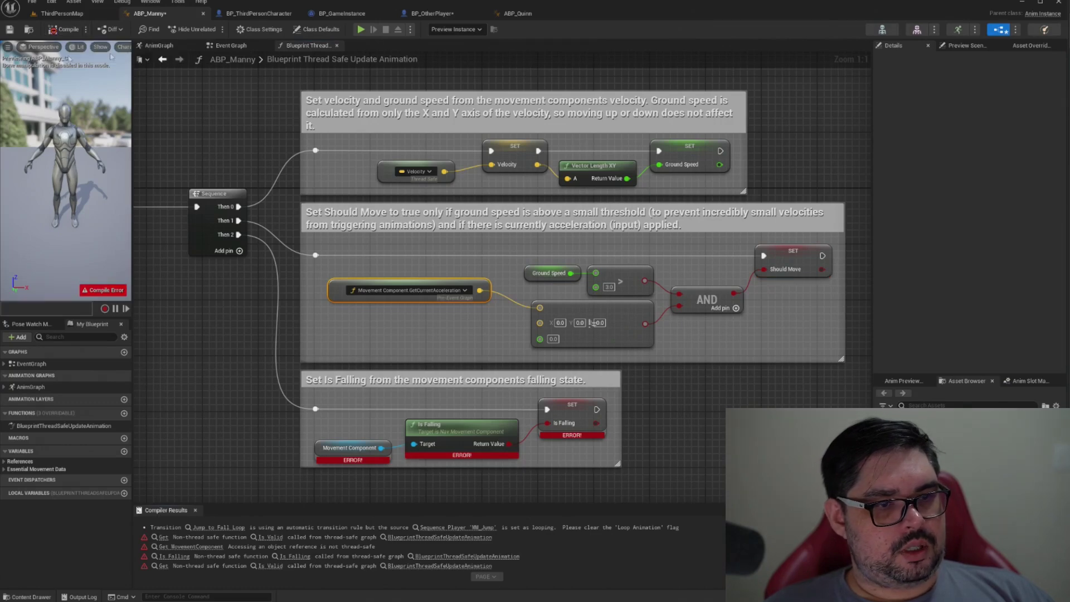
Step: Add a Property Access bound to Movement Component.IsFalling for SET Is Falling, deleting the erroring getters
right_drag(363, 400, 336, 285)
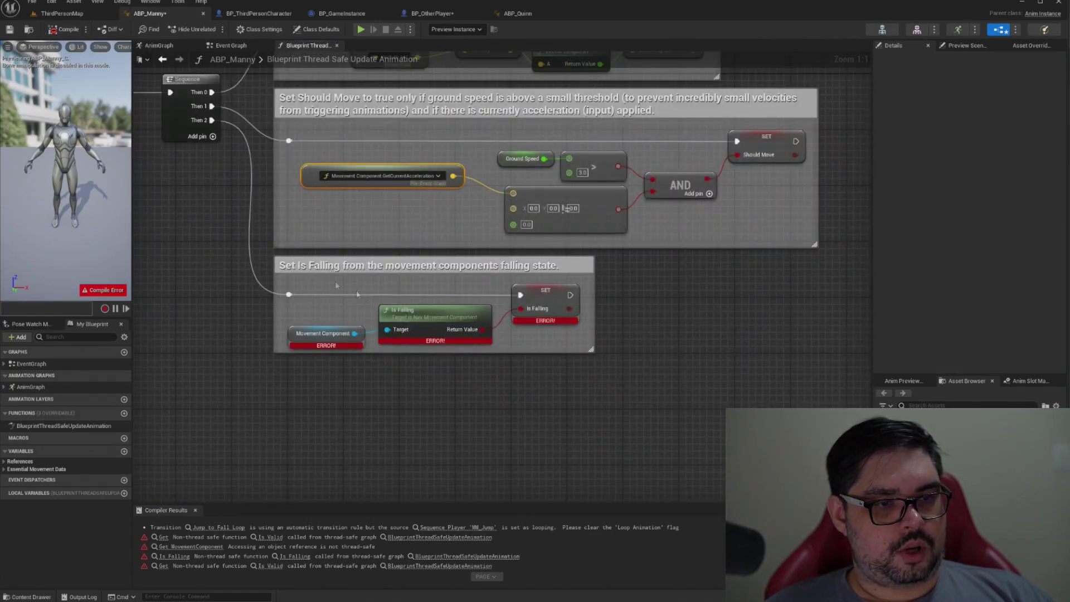
right_click(312, 288)
text(property access)
key(Return)
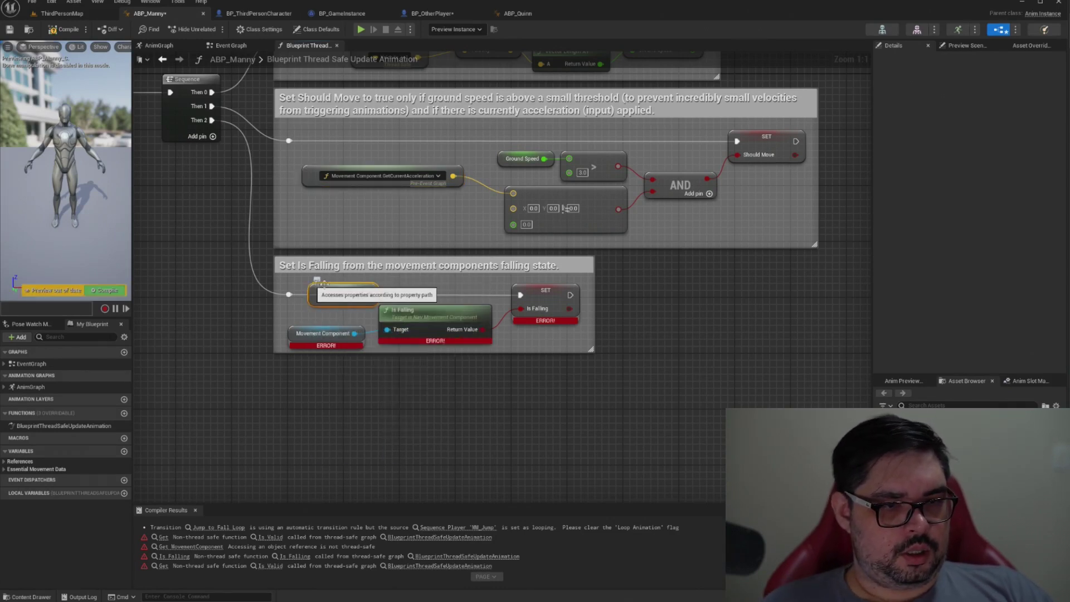
click(341, 294)
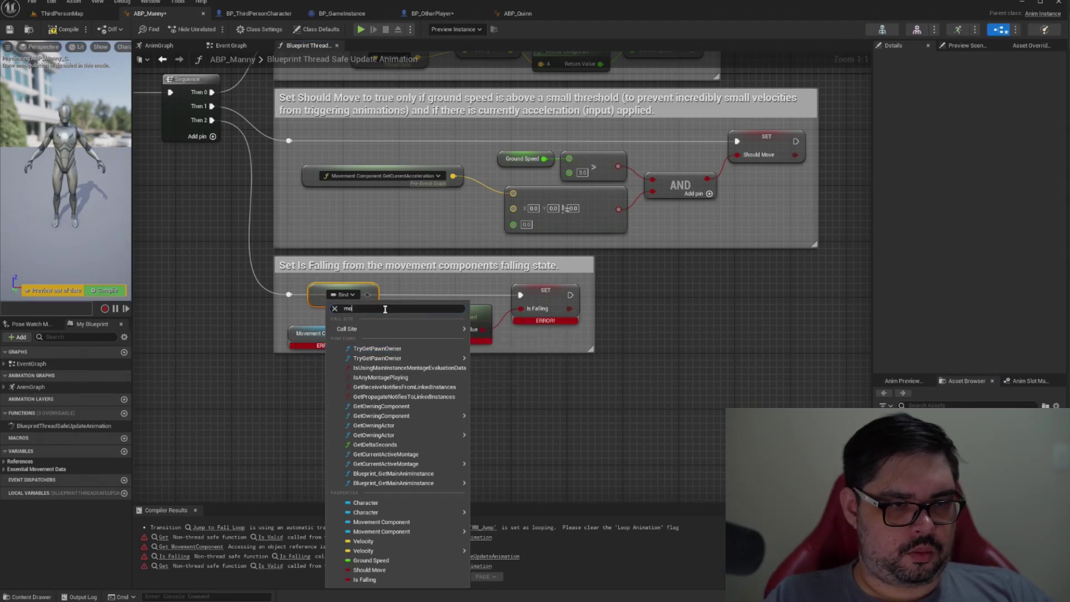
text(ve)
mouse_move(415, 330)
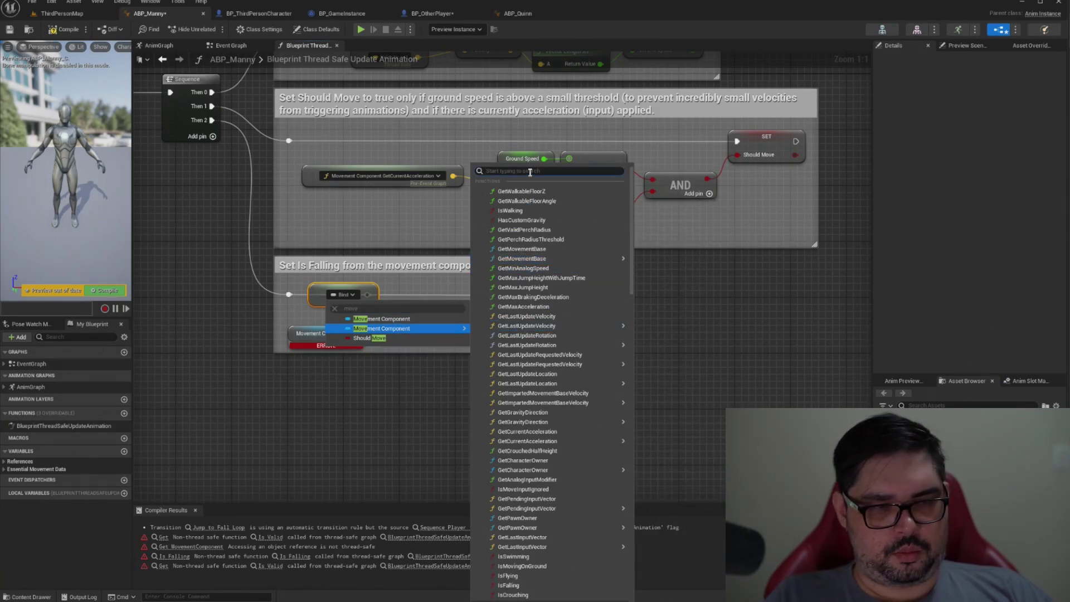
text(is)
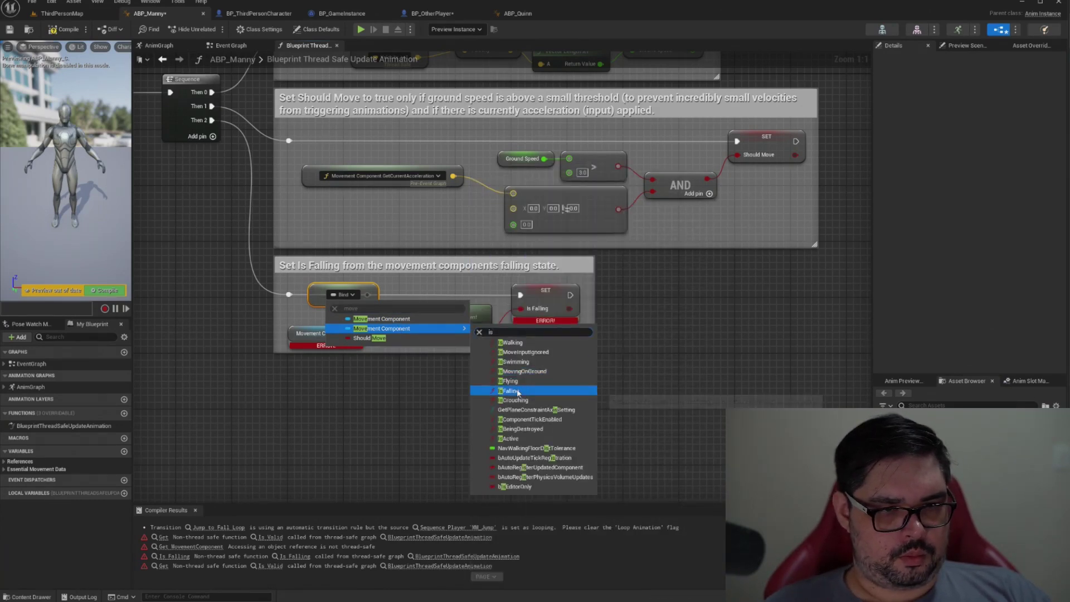
click(519, 391)
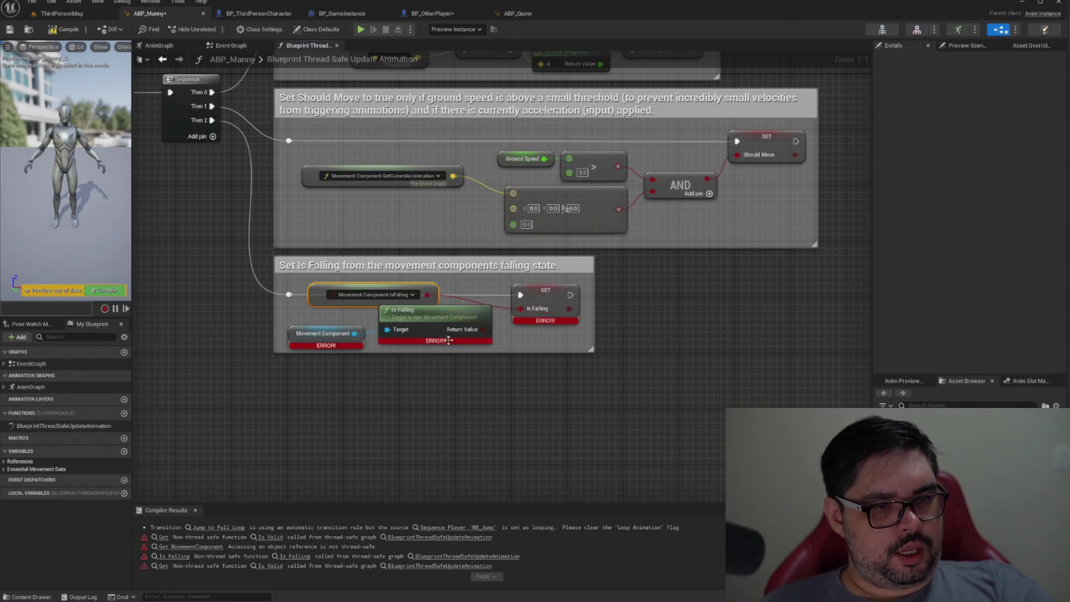
drag(319, 319, 496, 348)
key(Delete)
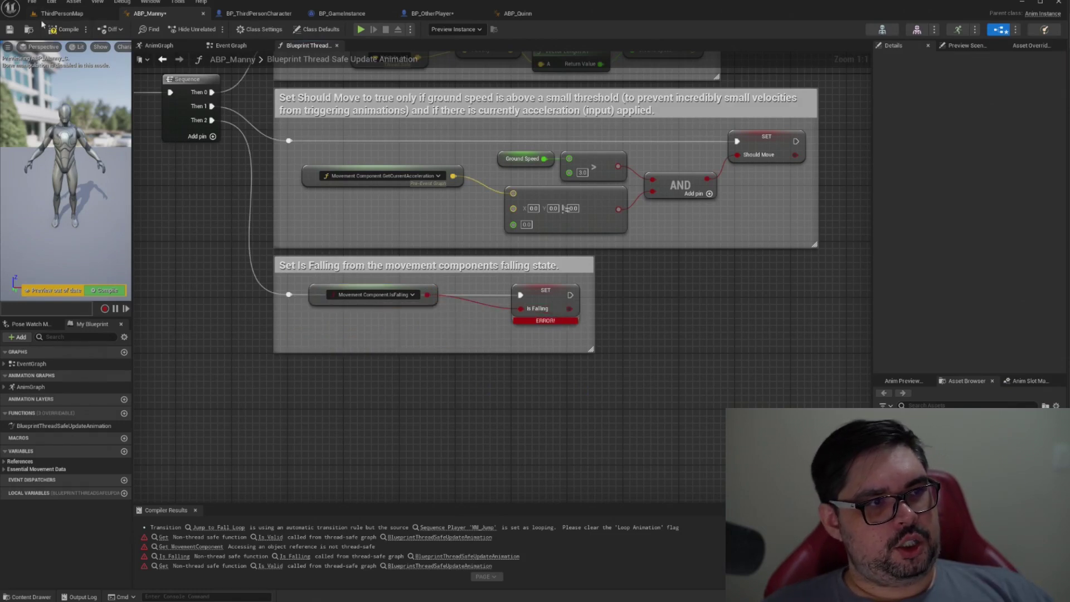
Step: Remove the erroring Is Valid node and wire the entry node straight into the Sequence
click(64, 29)
drag(325, 298, 337, 329)
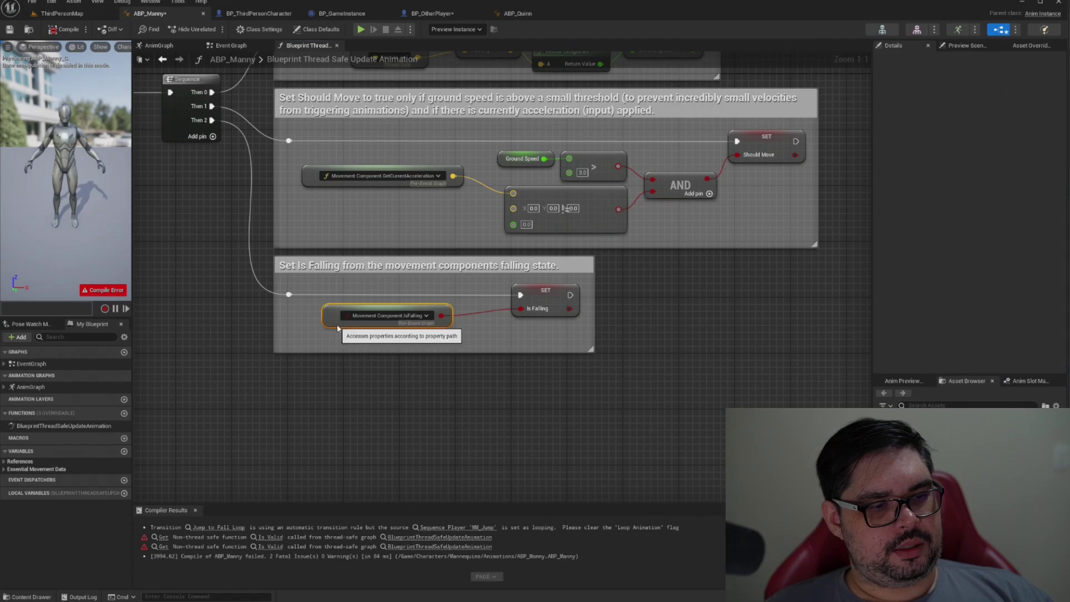
right_drag(337, 329, 696, 466)
click(376, 222)
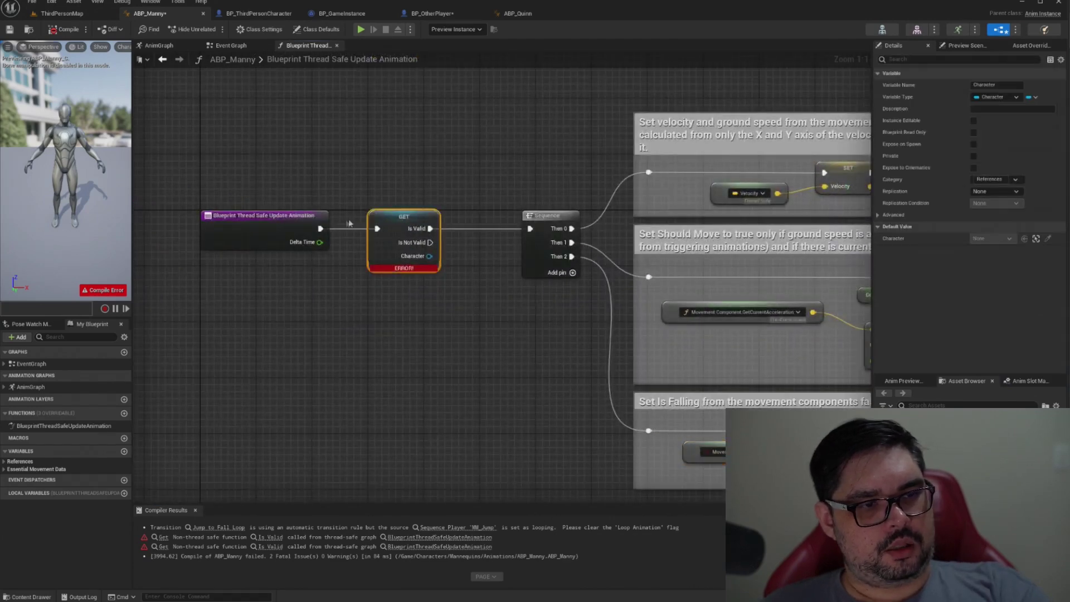
key(Delete)
drag(320, 229, 530, 228)
Step: Move the three comment groups closer to the entry node, then compile and save ABP_Manny
scroll(446, 166, down, 2)
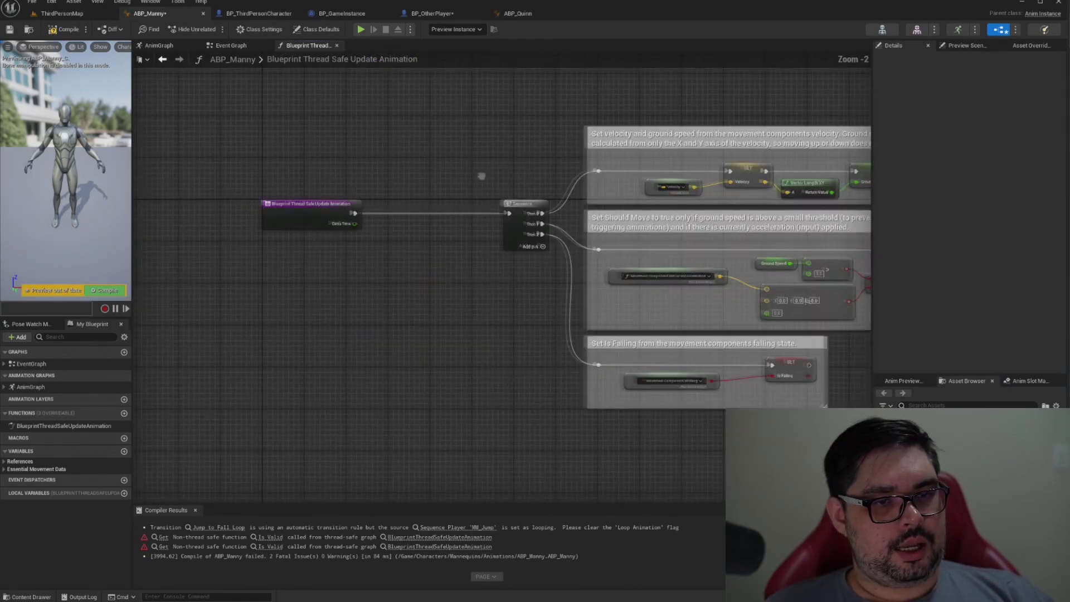
right_drag(481, 177, 334, 195)
drag(345, 109, 789, 446)
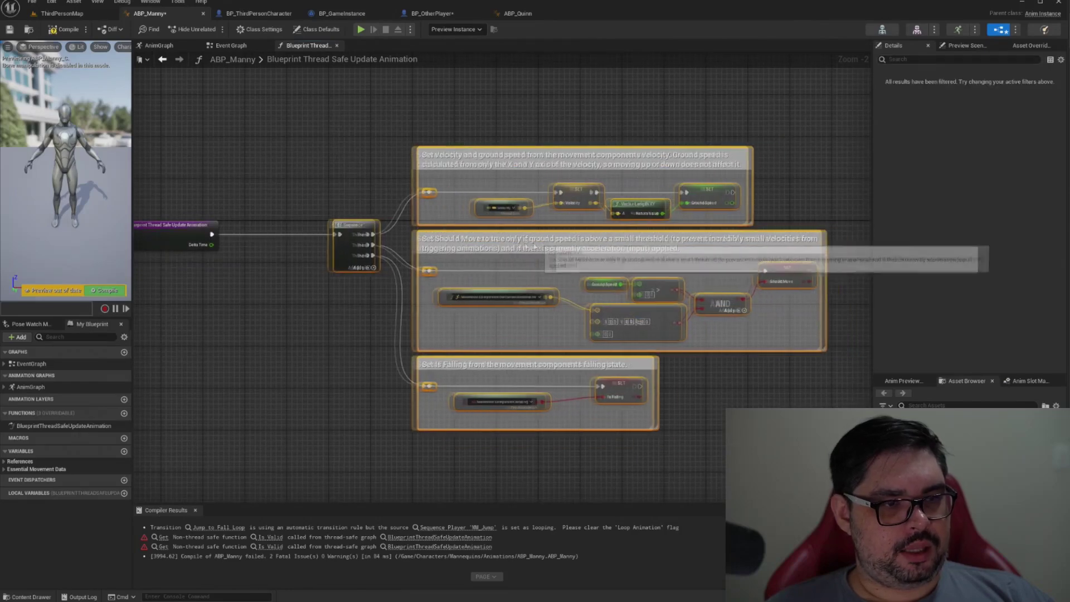
drag(534, 246, 446, 247)
right_drag(312, 290, 426, 350)
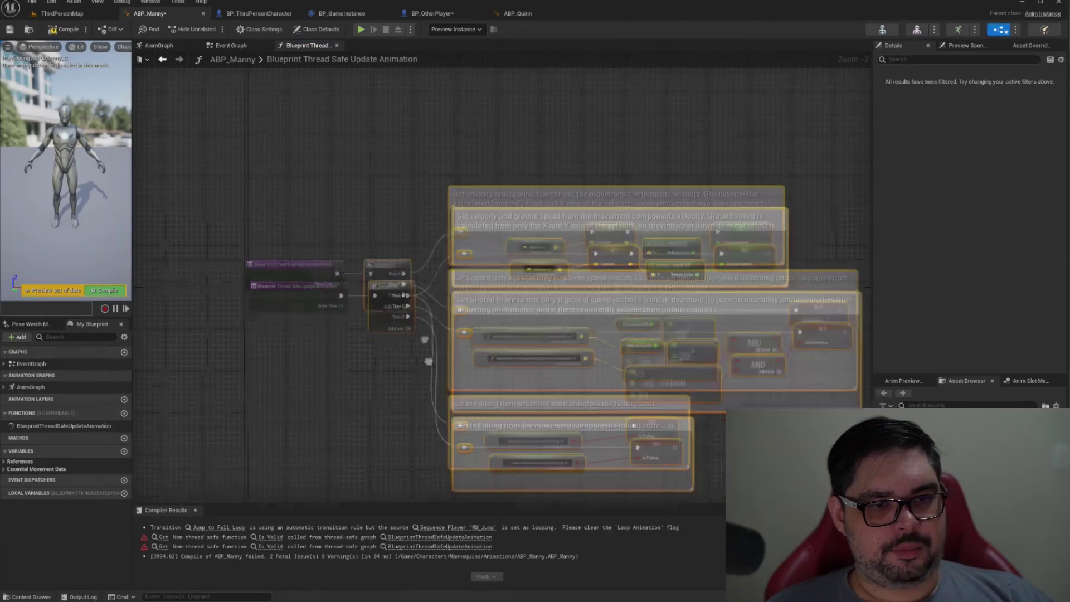
scroll(231, 245, up, 2)
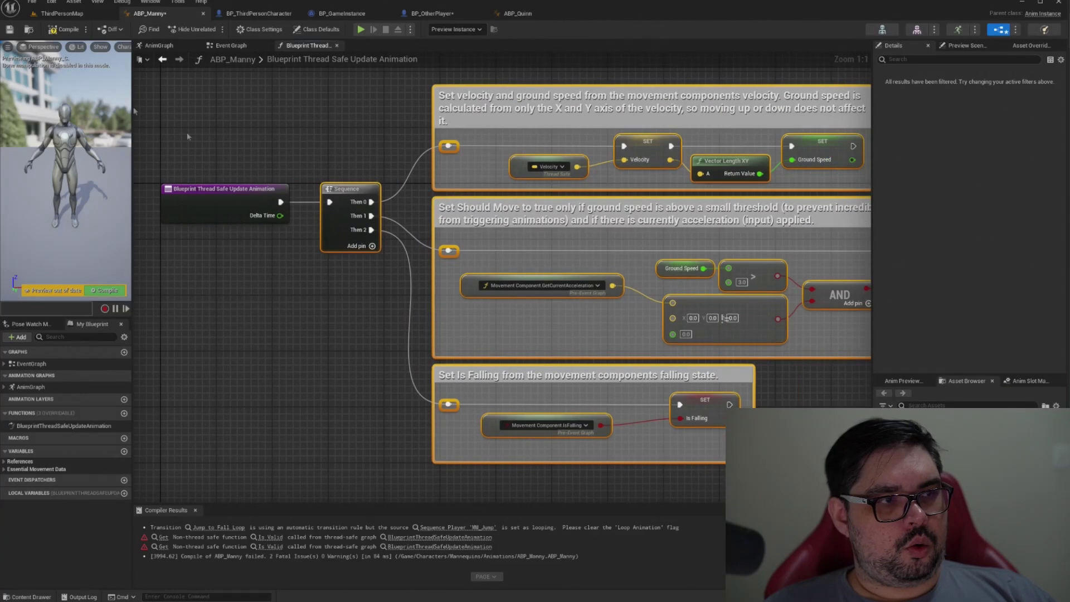
click(48, 31)
click(9, 30)
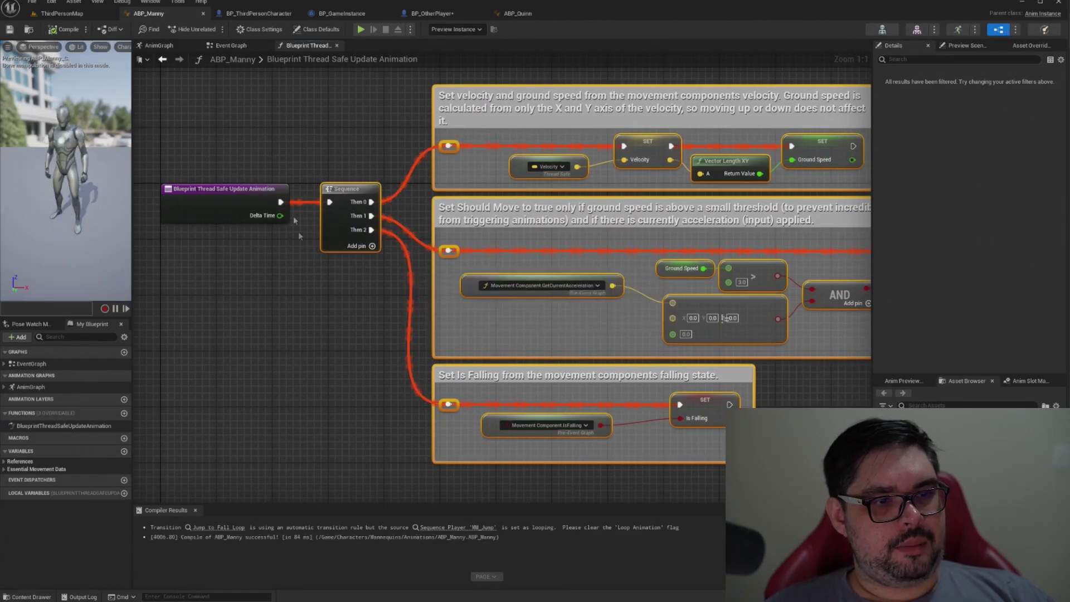
click(195, 511)
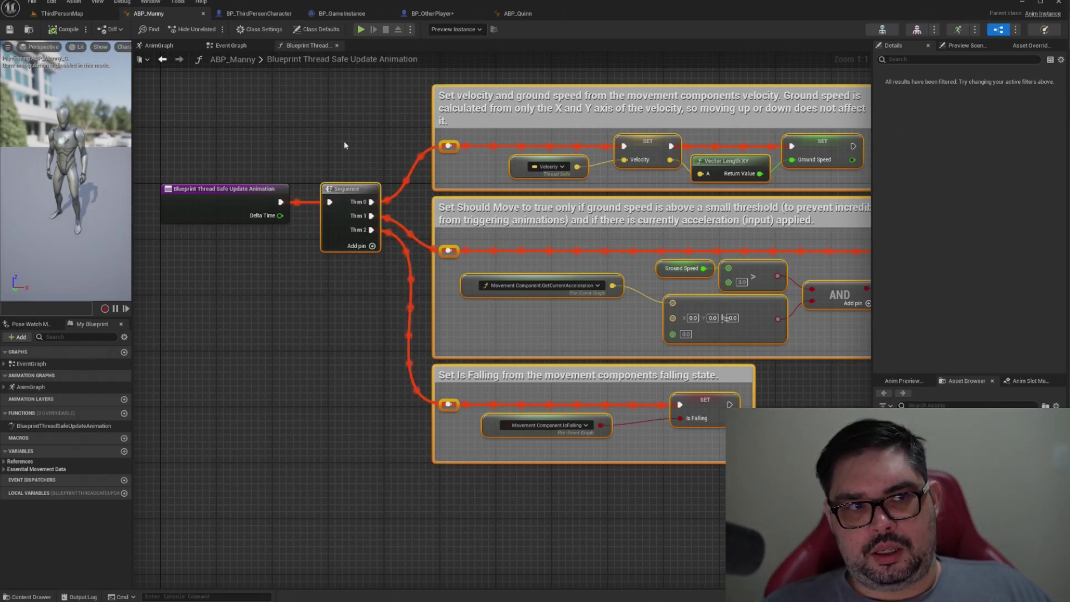
Step: Switch to ABP_Manny's Event Graph and bring the original update-animation logic into view
right_drag(343, 141, 318, 198)
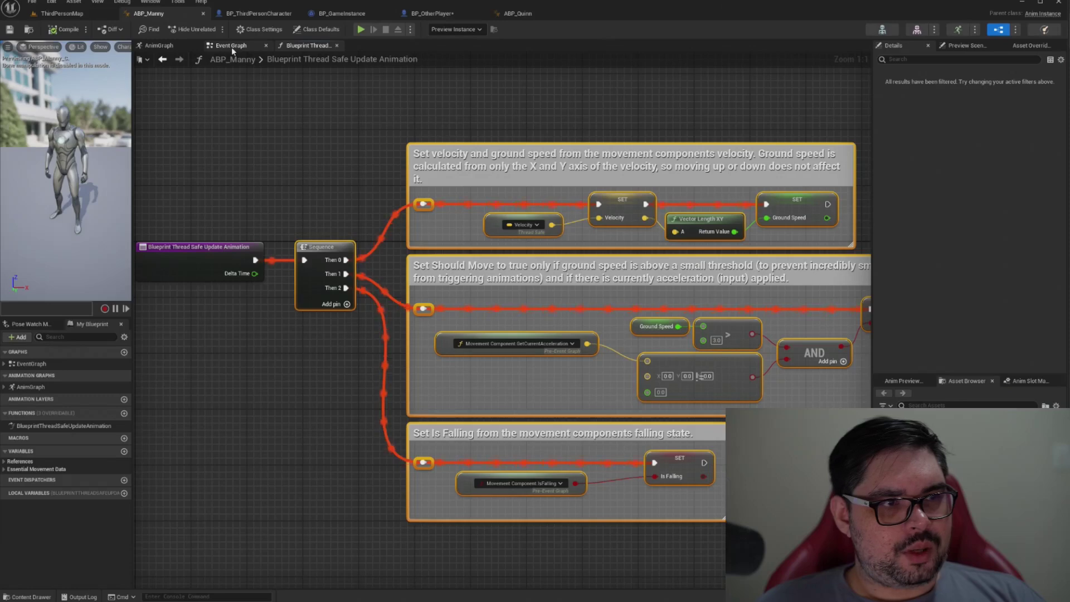
click(232, 47)
right_drag(303, 83, 362, 129)
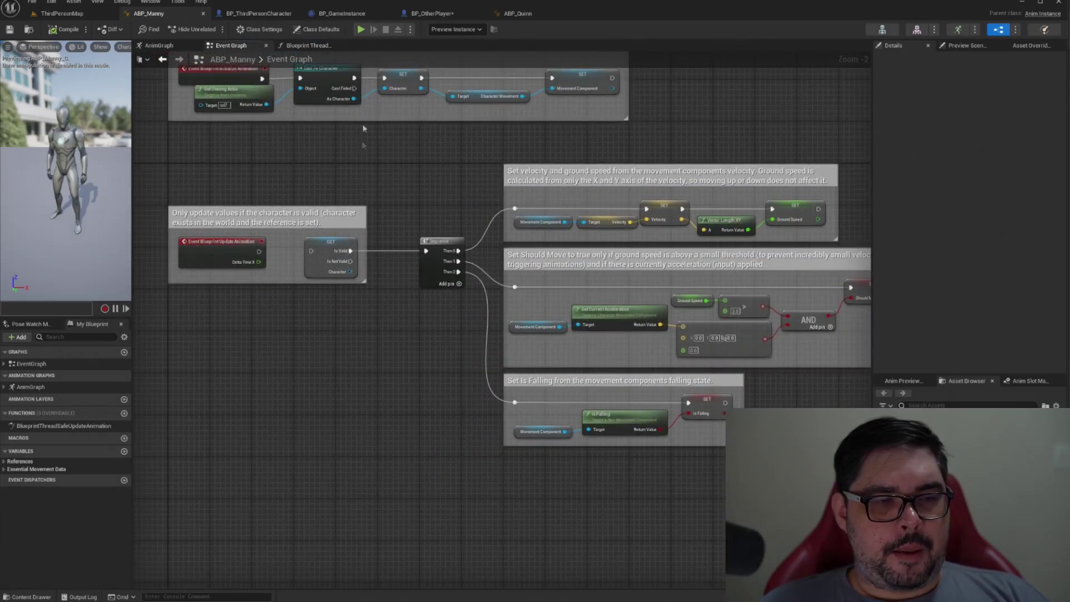
Step: Delete the update logic and Event Blueprint Update Animation, keeping the left initialize comment
drag(337, 163, 752, 418)
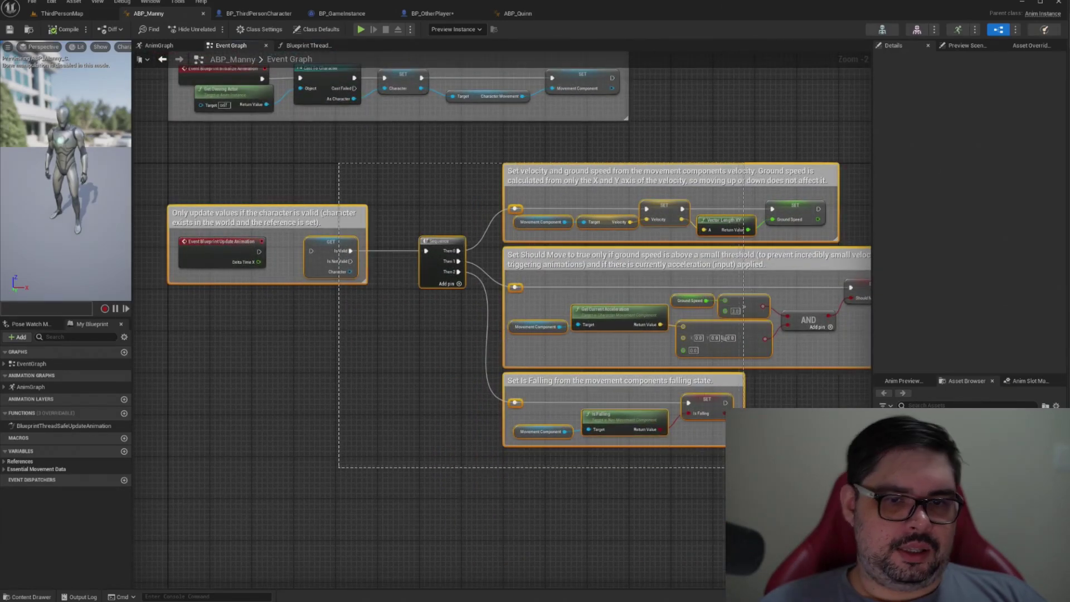
ctrl+click(288, 215)
key(Delete)
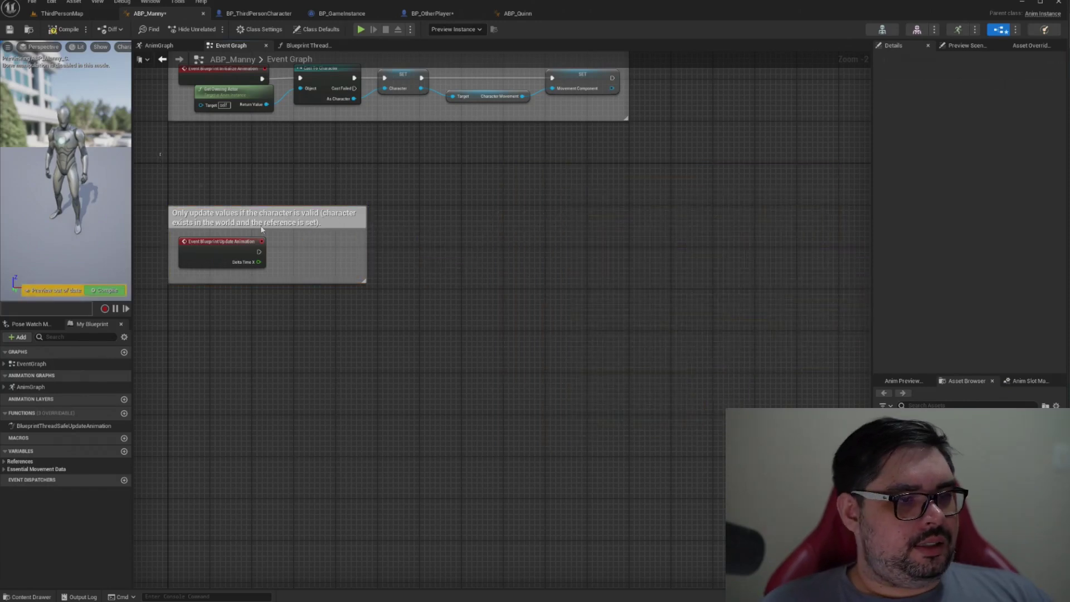
drag(198, 183, 410, 354)
key(Delete)
key(Home)
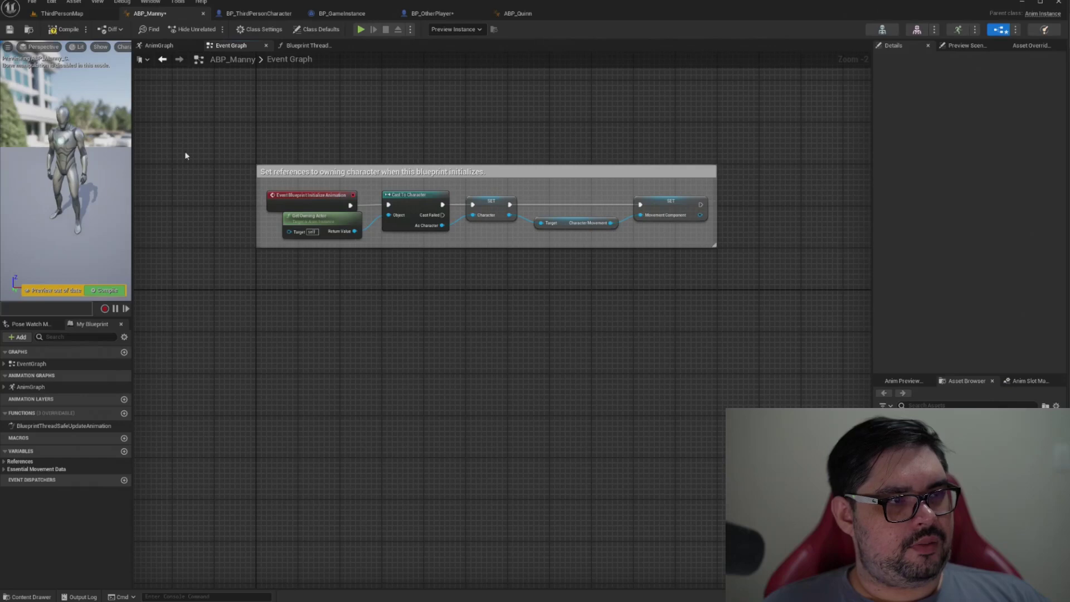
Step: Compile ABP_Manny and go back to the ThirdPersonMap level
click(56, 29)
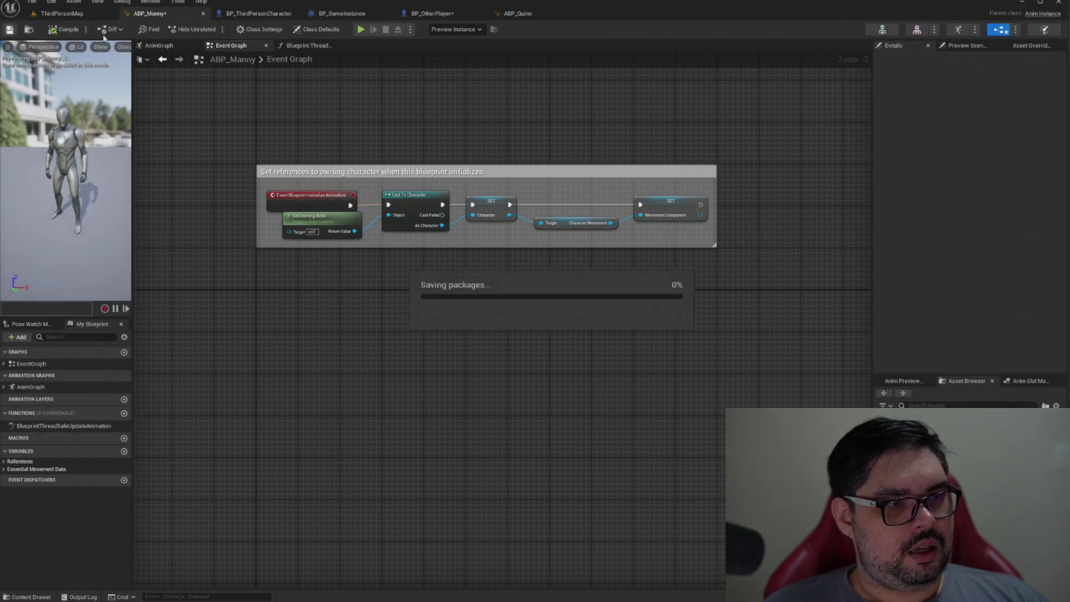
click(159, 46)
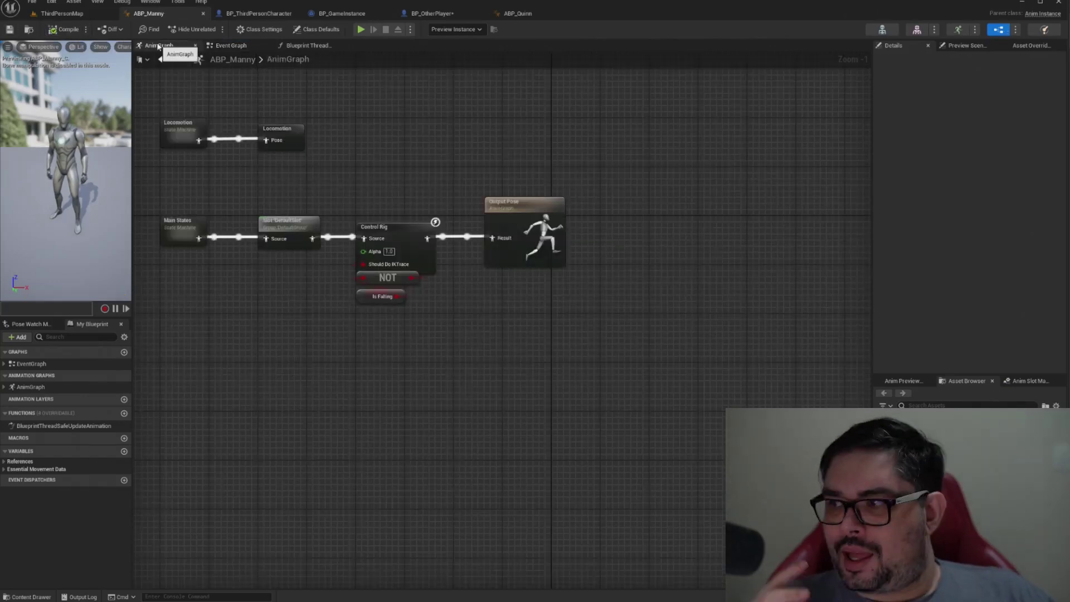
click(62, 13)
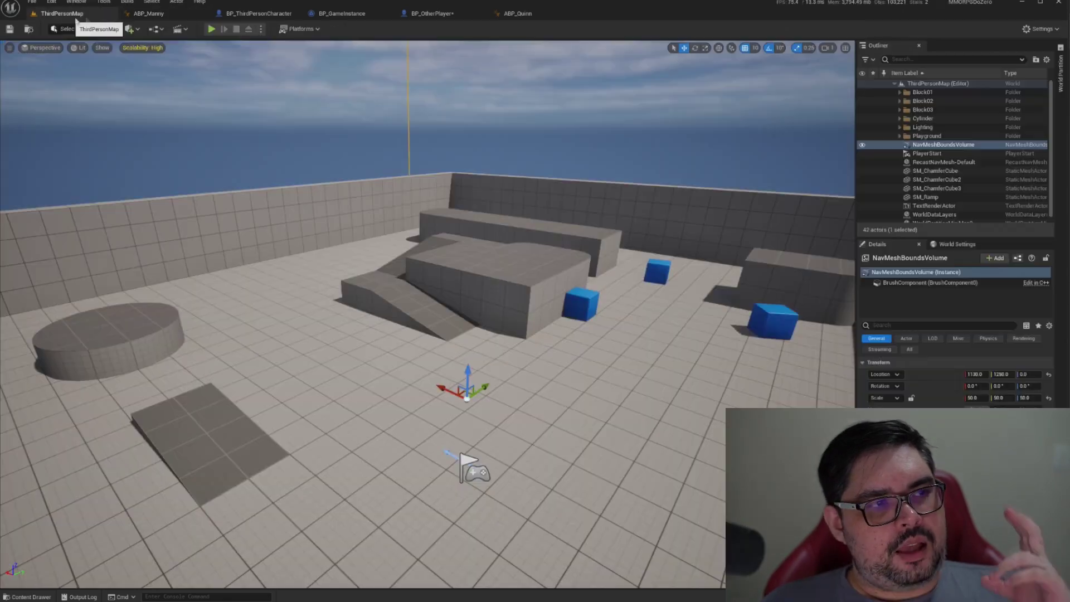
Step: Run a quick play test, stop it, and check the Net Mode play option
click(211, 28)
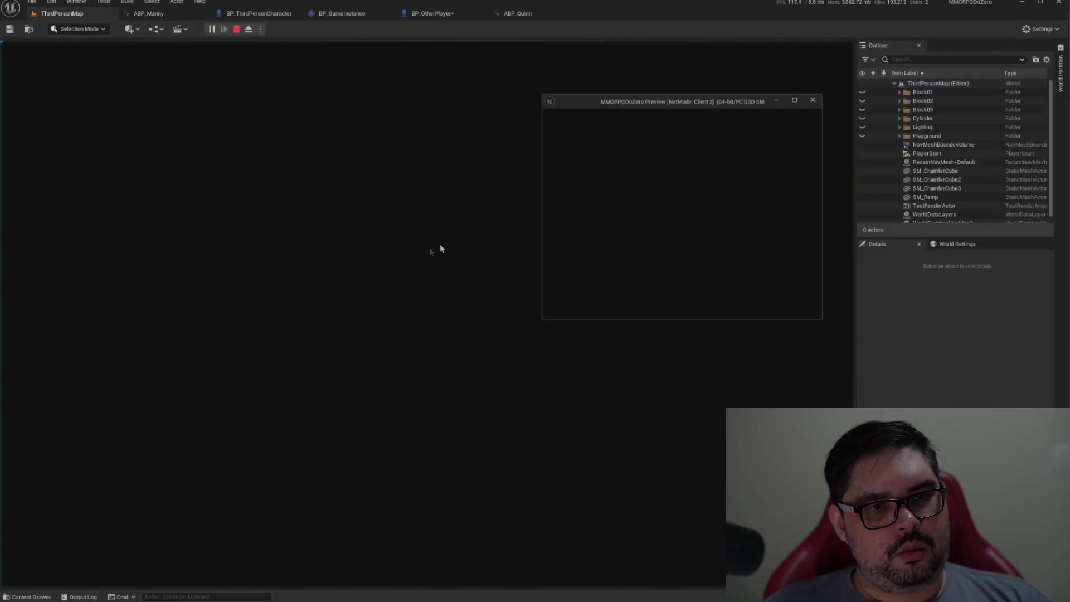
key(Escape)
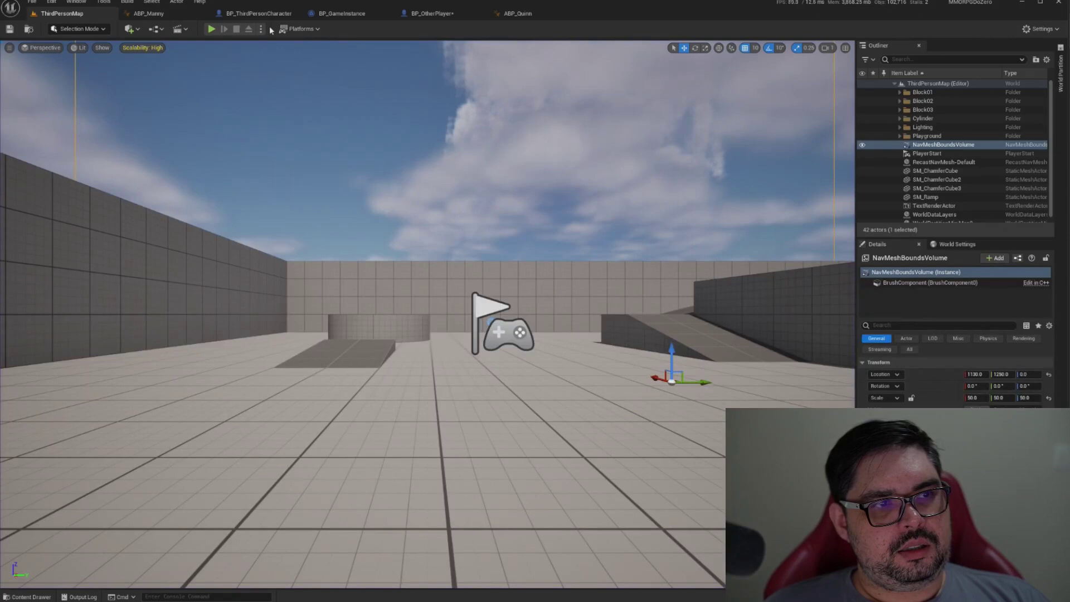
click(261, 29)
mouse_move(332, 223)
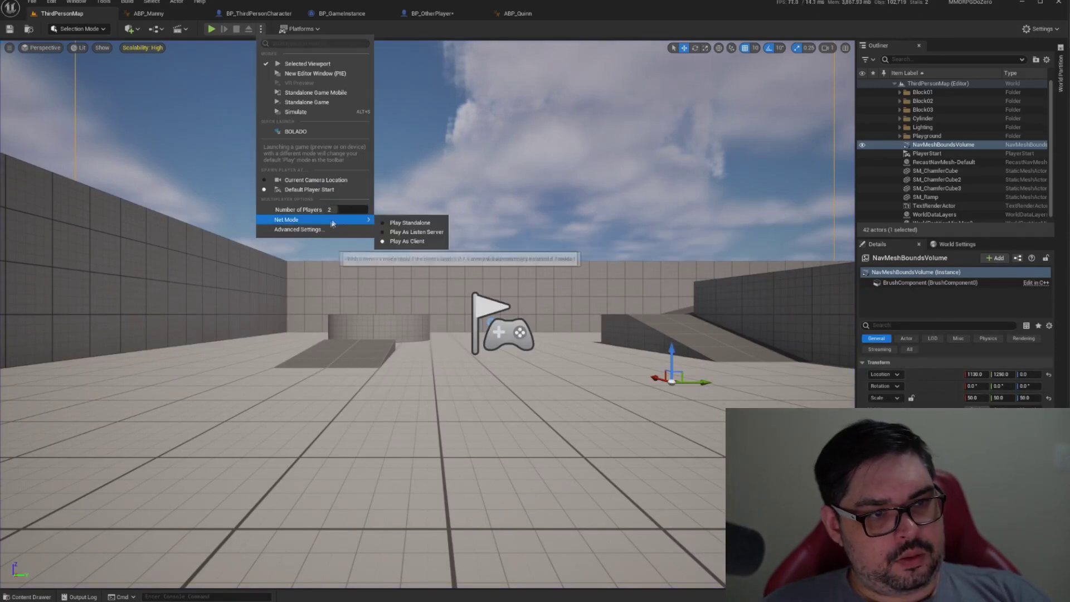
click(304, 38)
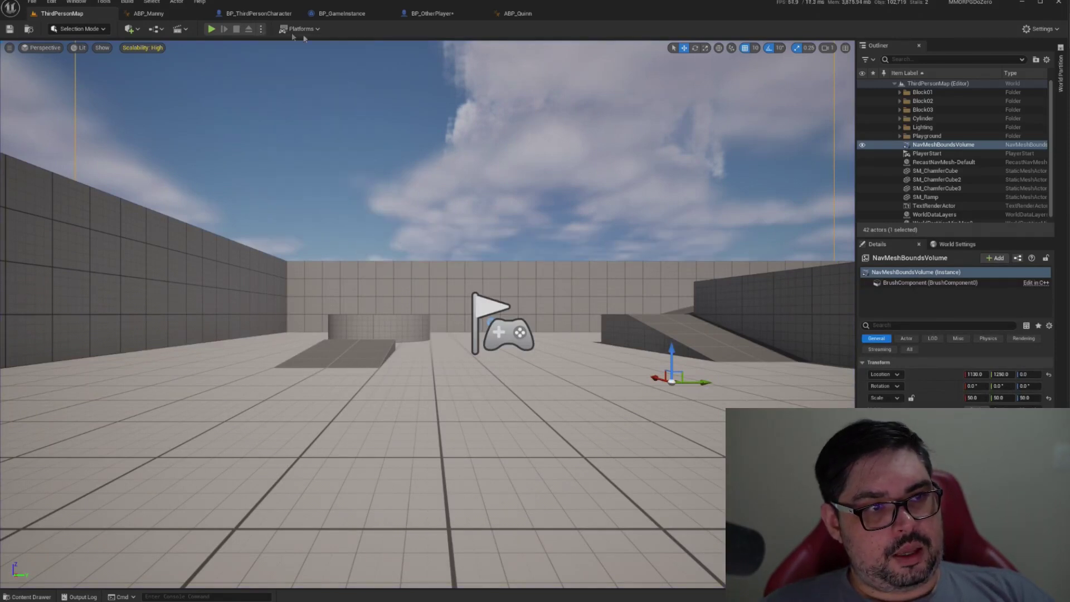
Step: Play again and walk the character forward to verify animation, then bring up ABP_Quinn
click(211, 29)
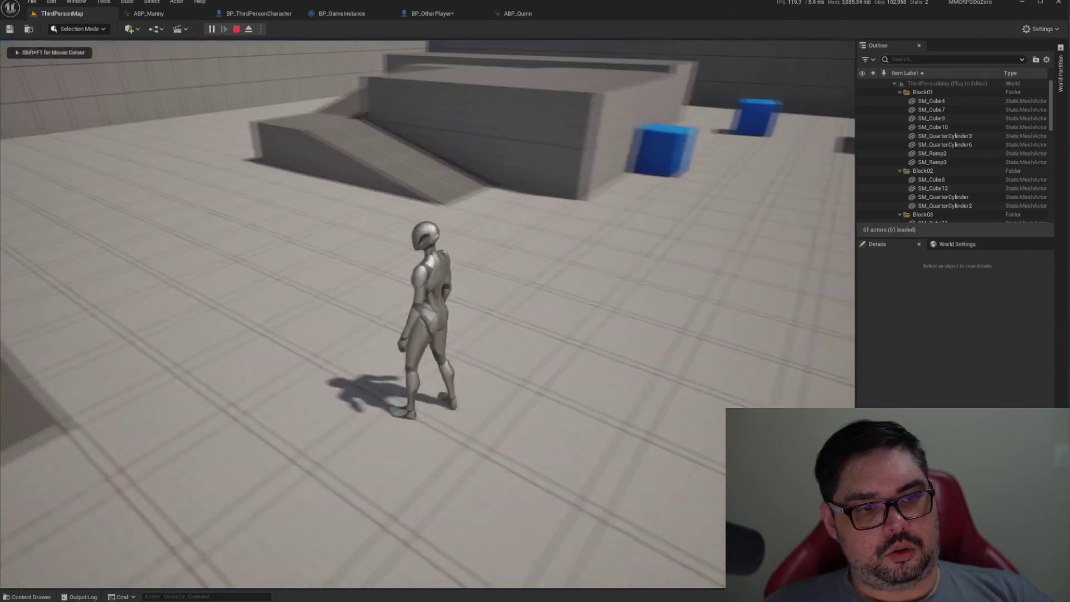
key(w)
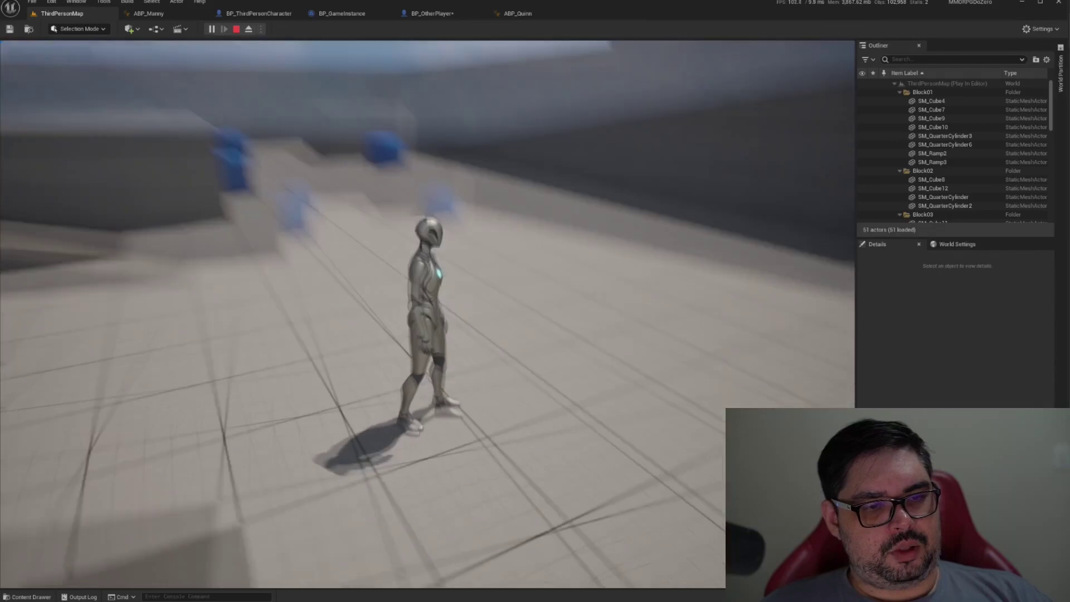
key(Escape)
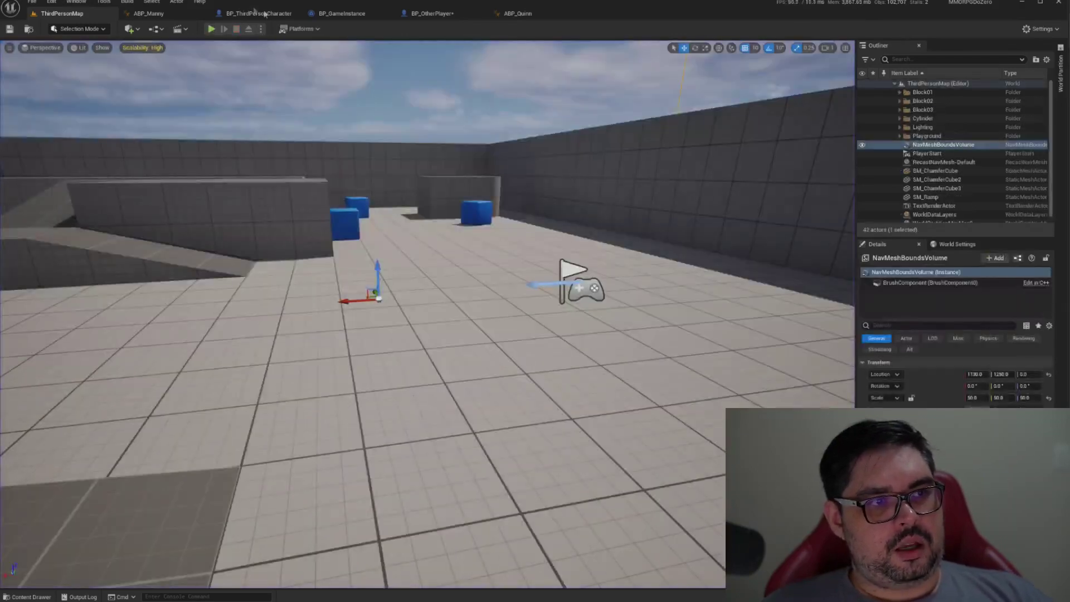
click(507, 16)
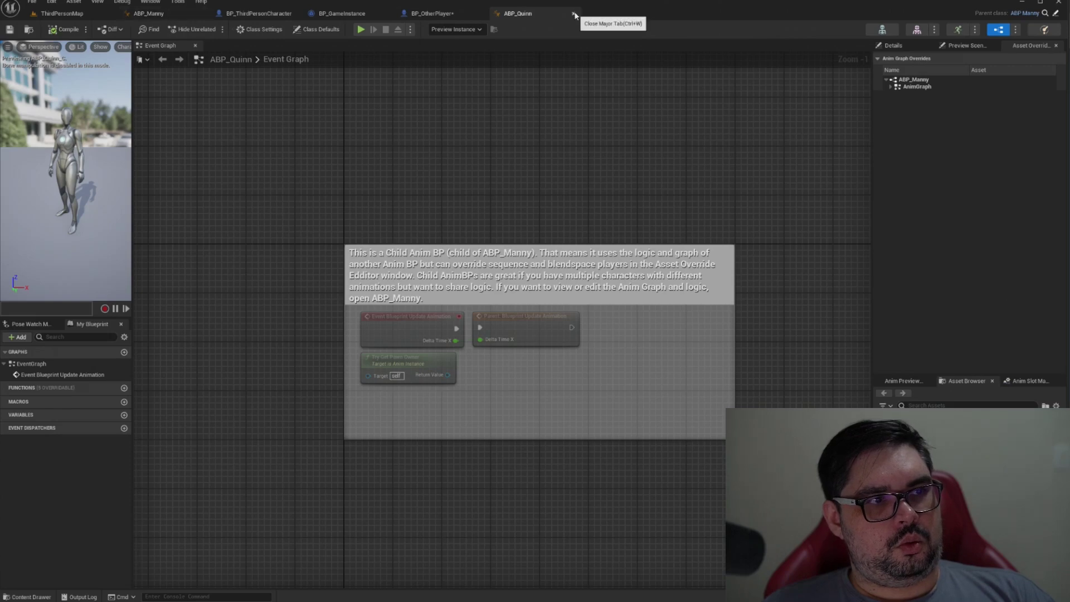
Step: Close ABP_Quinn and open ABP_Manny's Locomotion state machine and its Idle state
click(575, 15)
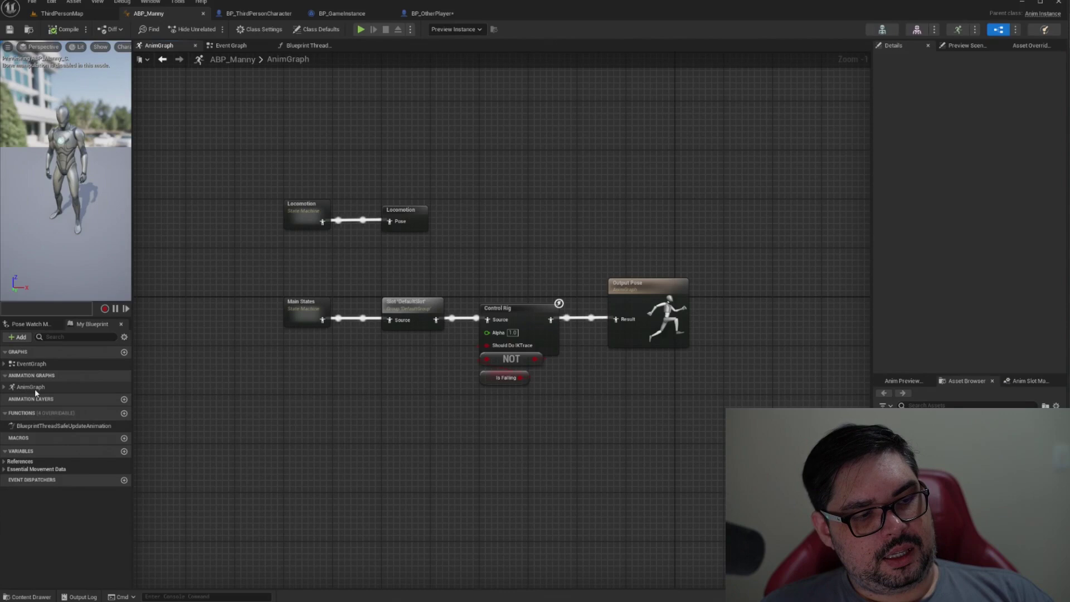
double_click(31, 363)
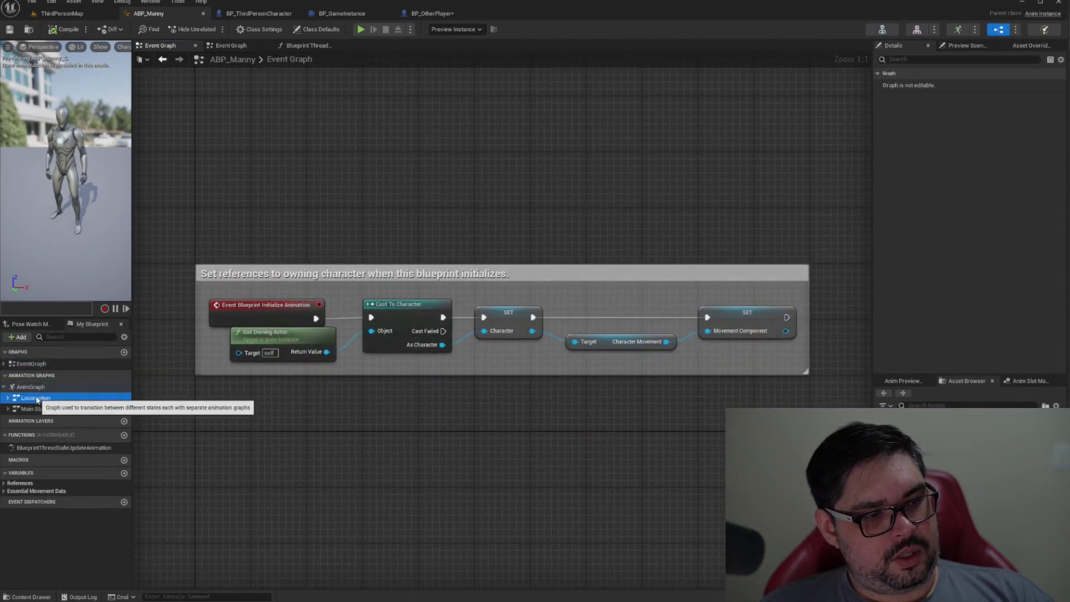
double_click(36, 397)
double_click(468, 318)
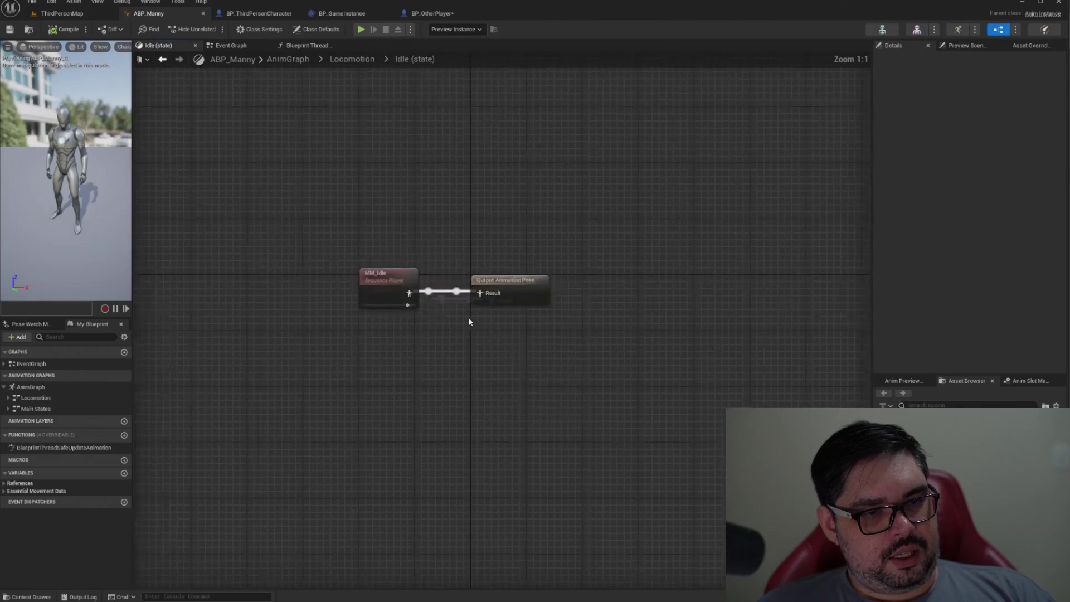
Step: Return to Locomotion and open the Idle to Walk / Run transition rule
click(353, 60)
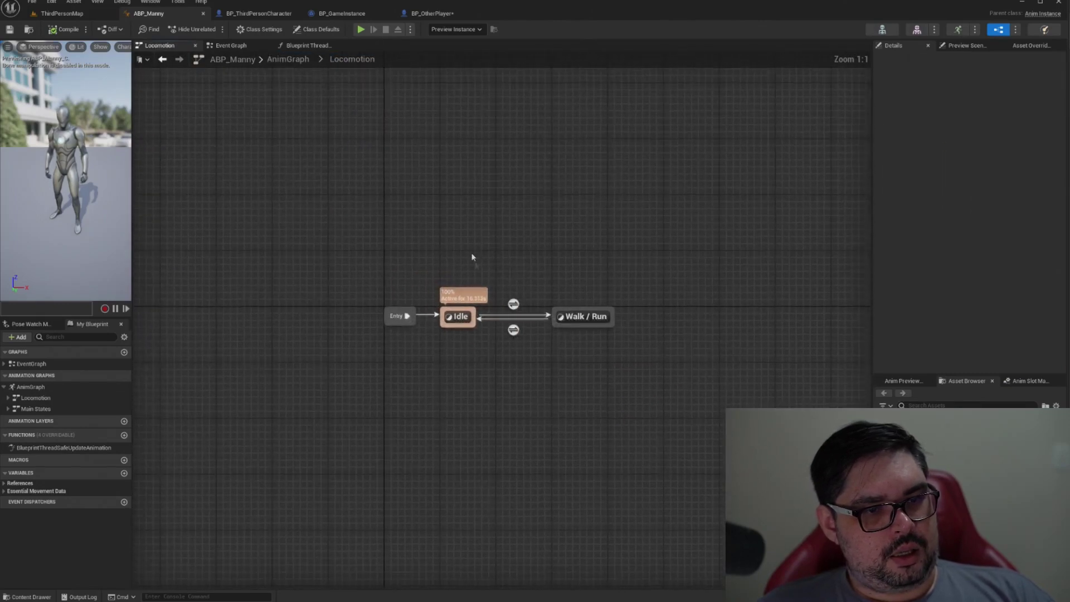
mouse_move(516, 311)
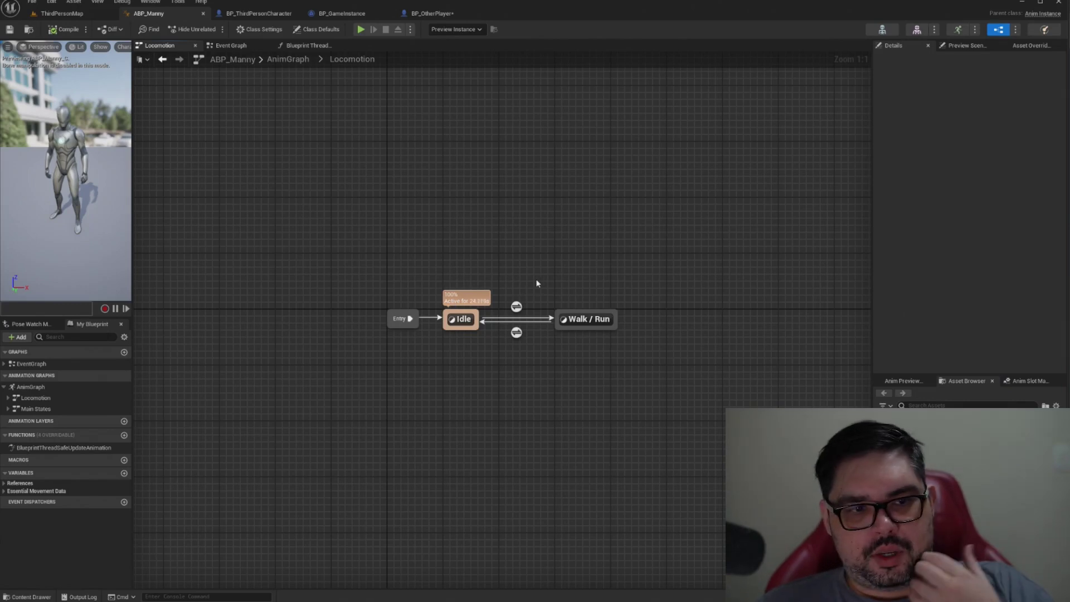
right_drag(536, 279, 515, 286)
double_click(495, 314)
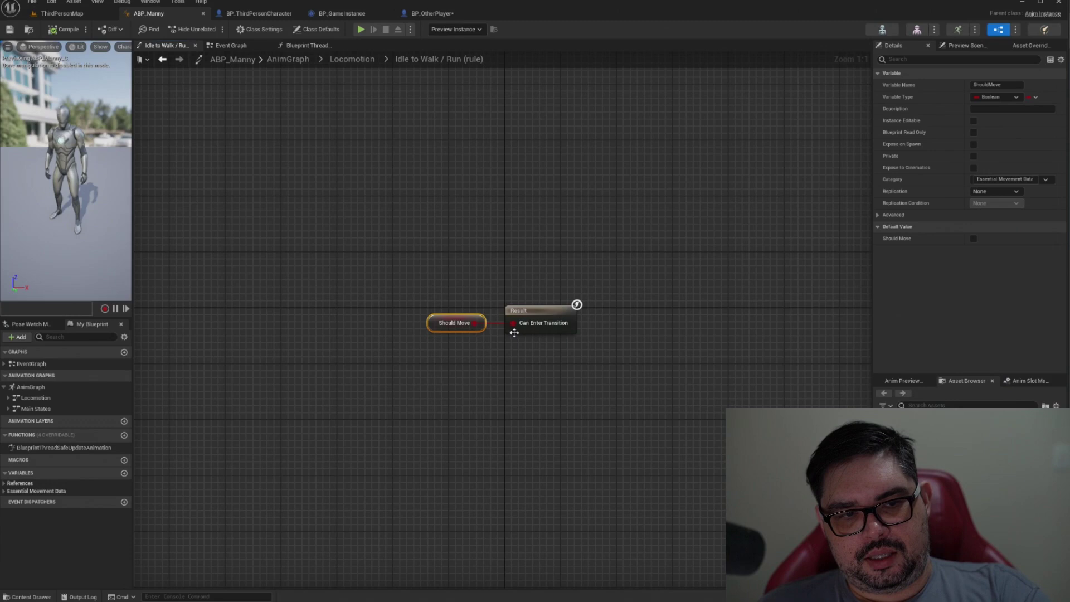
Step: Delete the Should Move node, bind Can Enter Transition to Should Move, and compile
key(Delete)
click(518, 315)
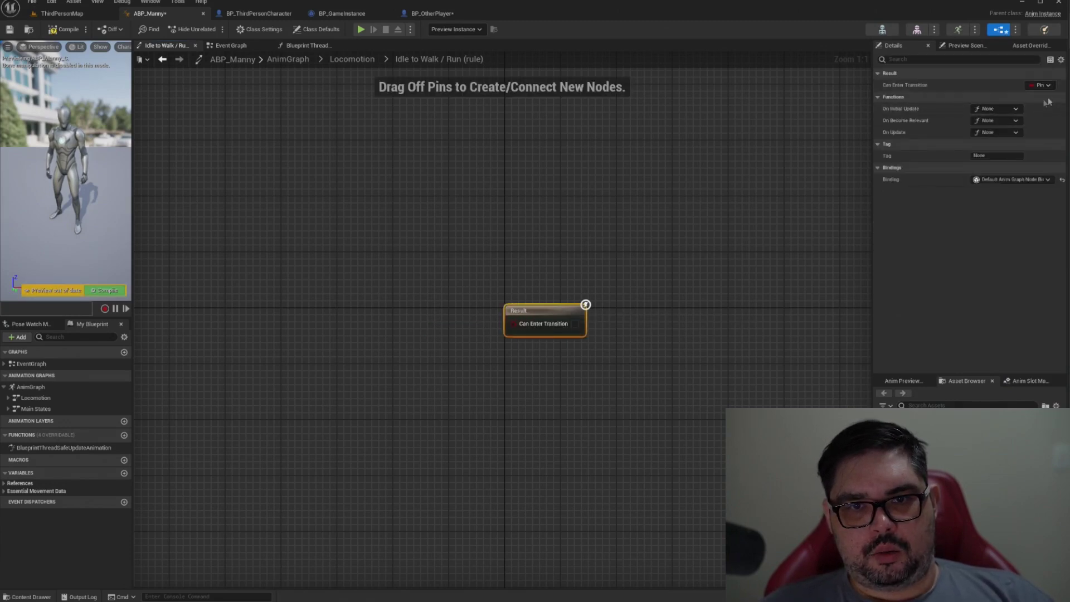
click(1048, 85)
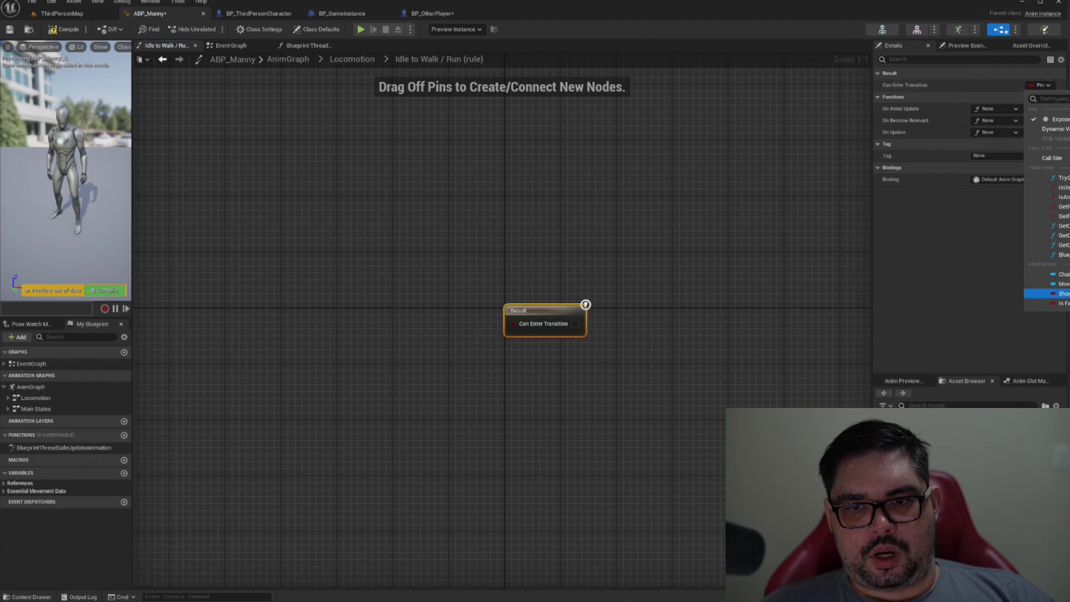
click(1056, 293)
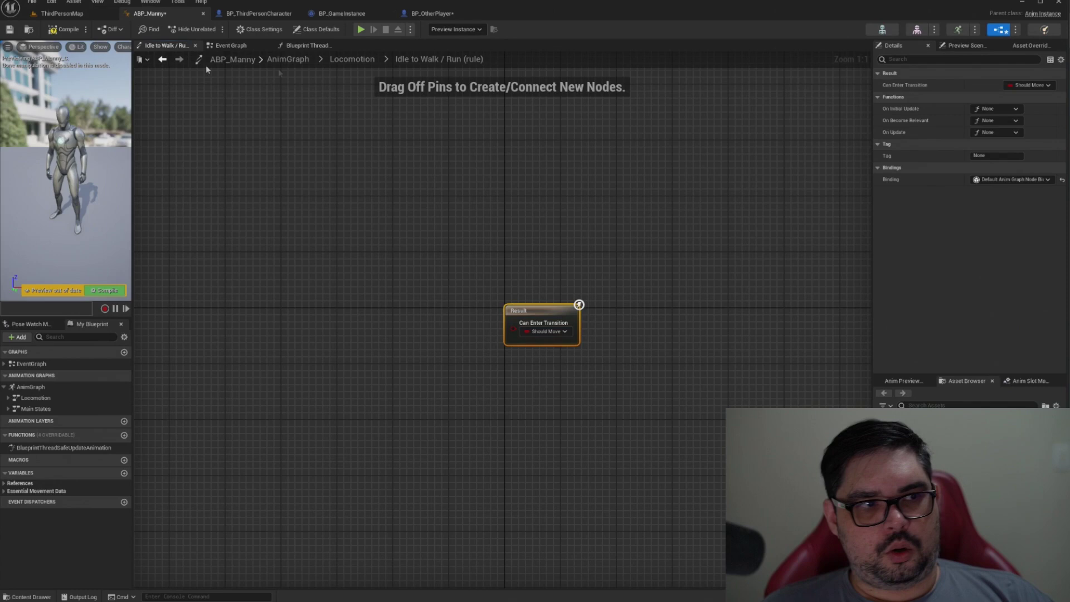
click(65, 29)
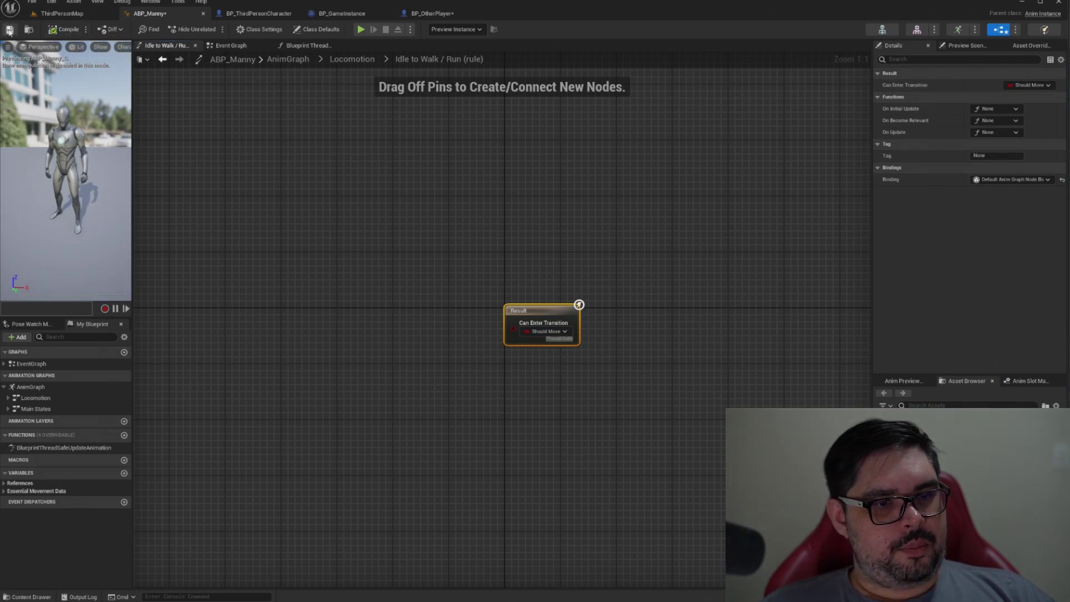
right_drag(639, 347, 590, 364)
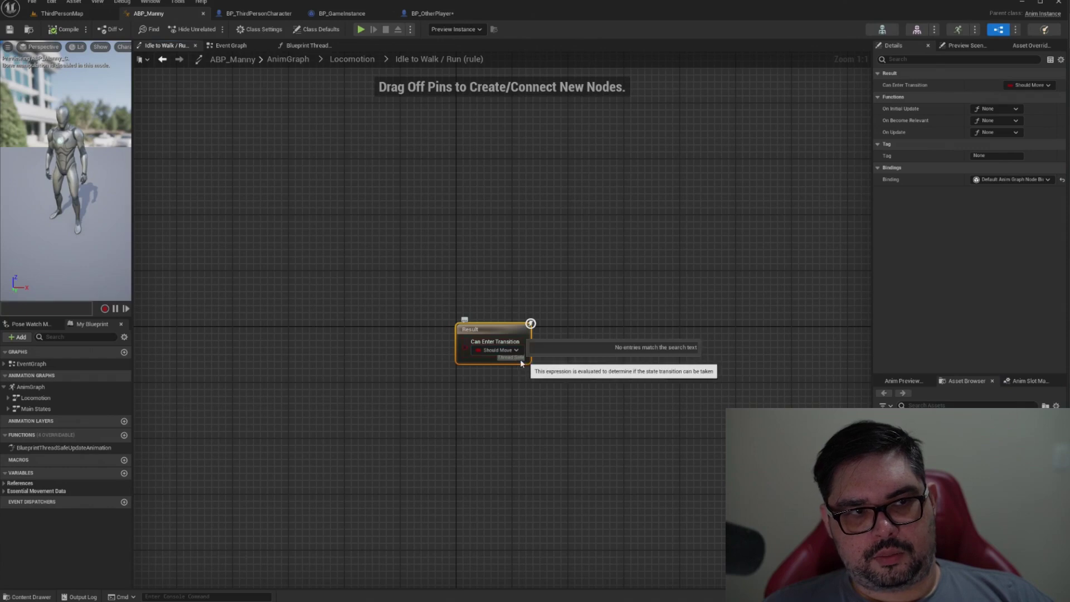
Step: In the Walk / Run to Idle rule, add a Property Access node bound to Should Move
click(365, 66)
double_click(515, 333)
drag(379, 273, 410, 340)
right_click(380, 254)
text(access)
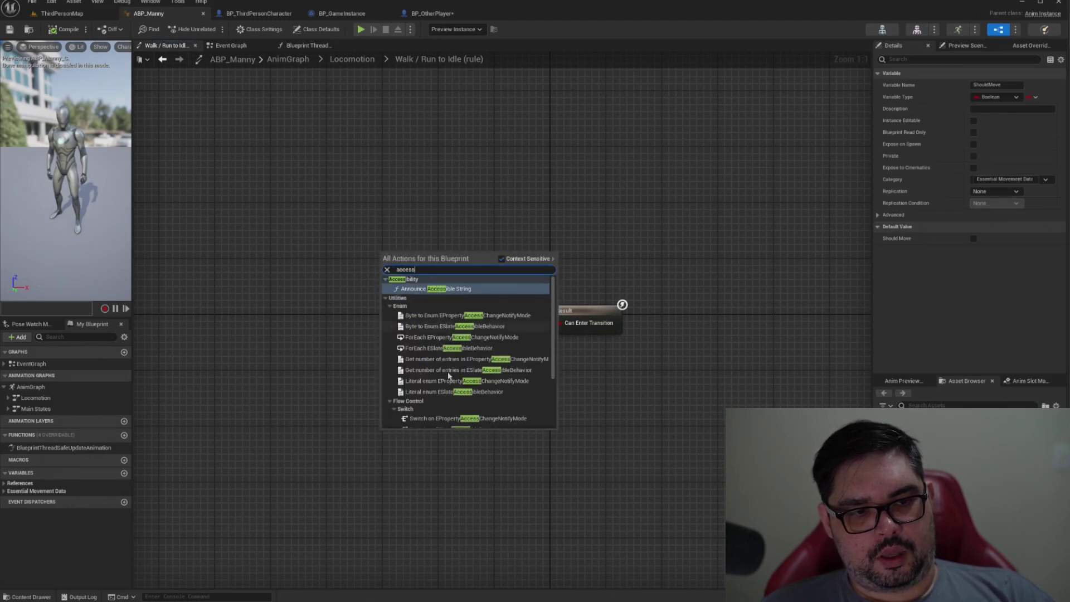
scroll(444, 365, down, 3)
click(429, 398)
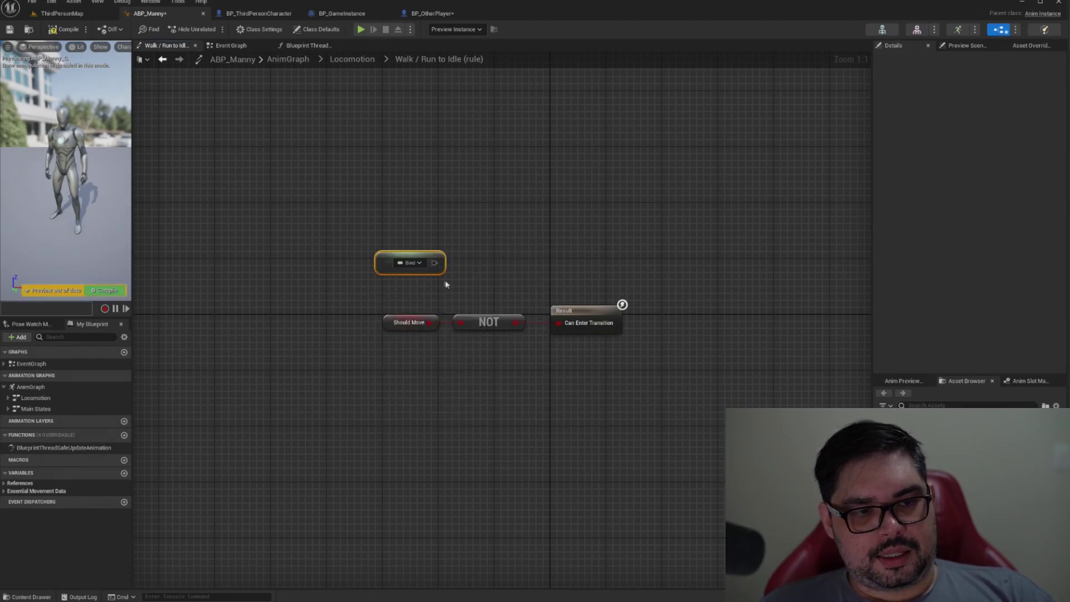
click(419, 265)
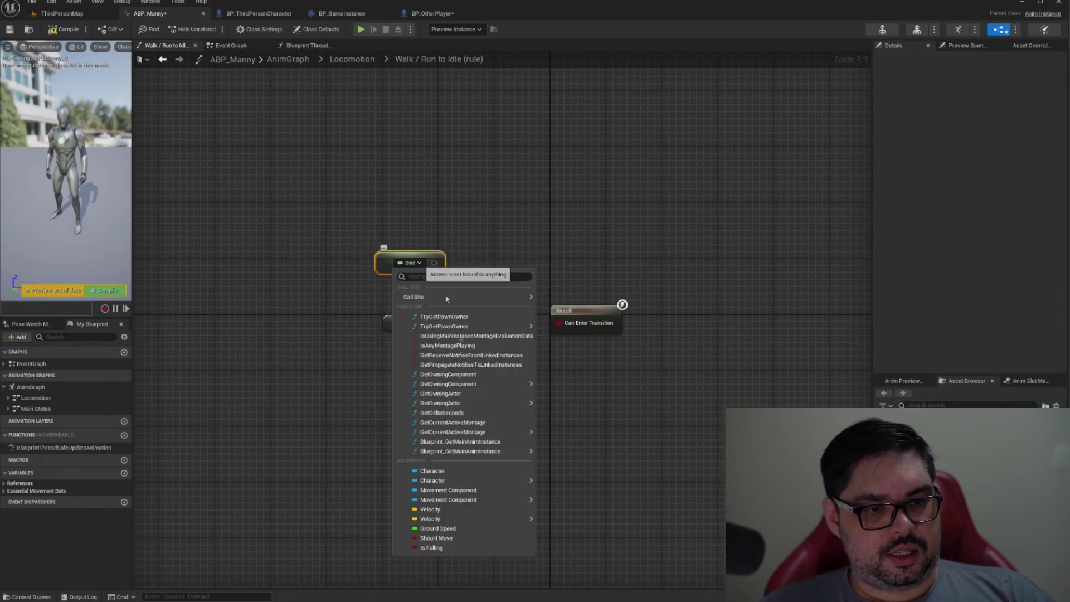
click(437, 536)
Step: Wire the Should Move access node into NOT beside it, then compile and save
drag(452, 263, 460, 322)
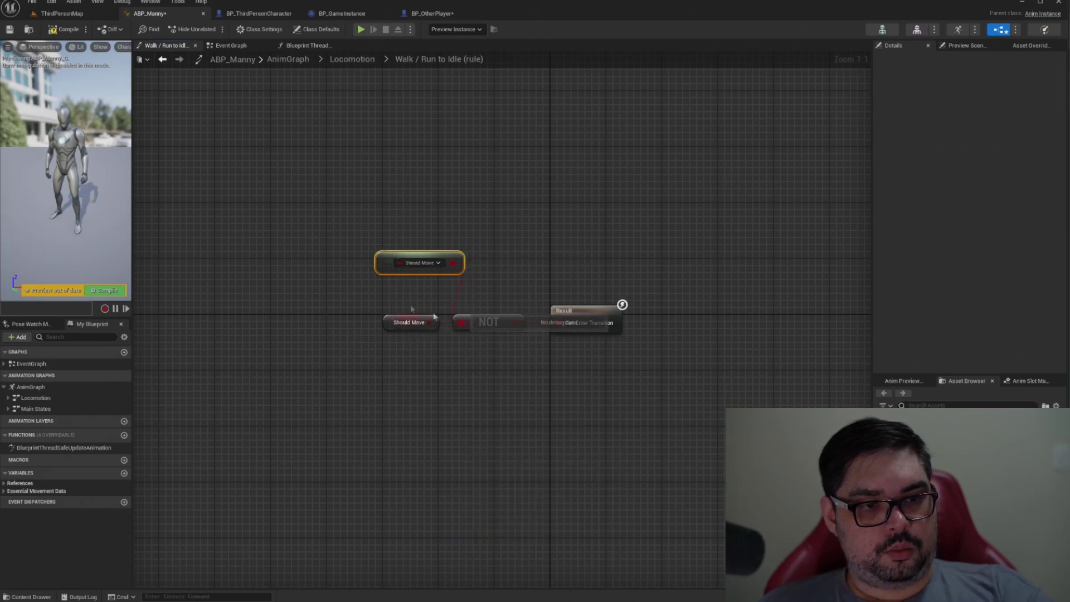
key(Delete)
click(422, 329)
key(ctrl+z)
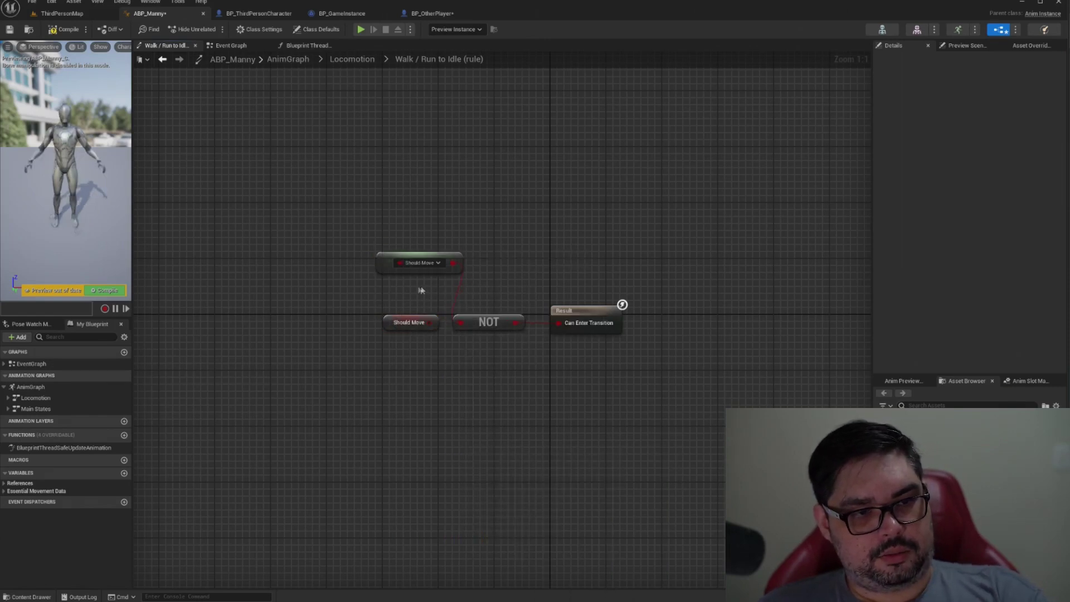
drag(388, 263, 366, 318)
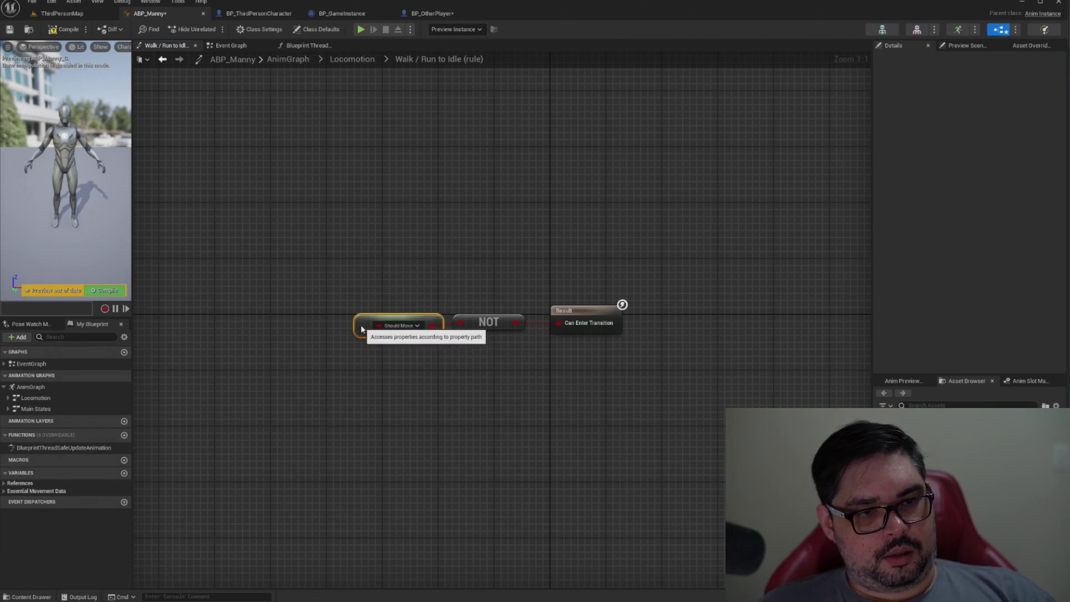
click(64, 29)
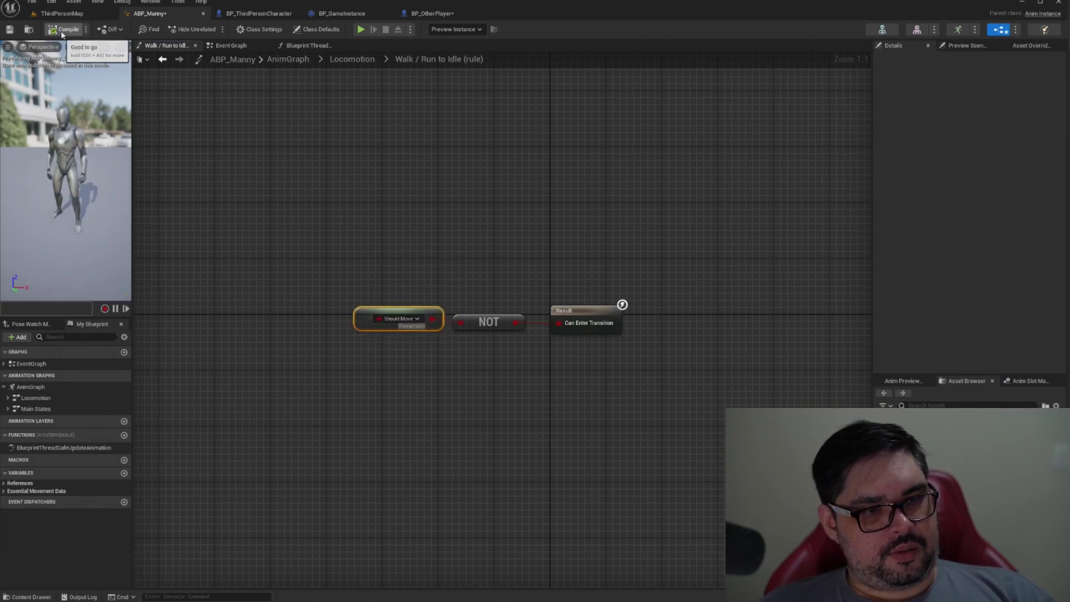
click(9, 29)
click(353, 59)
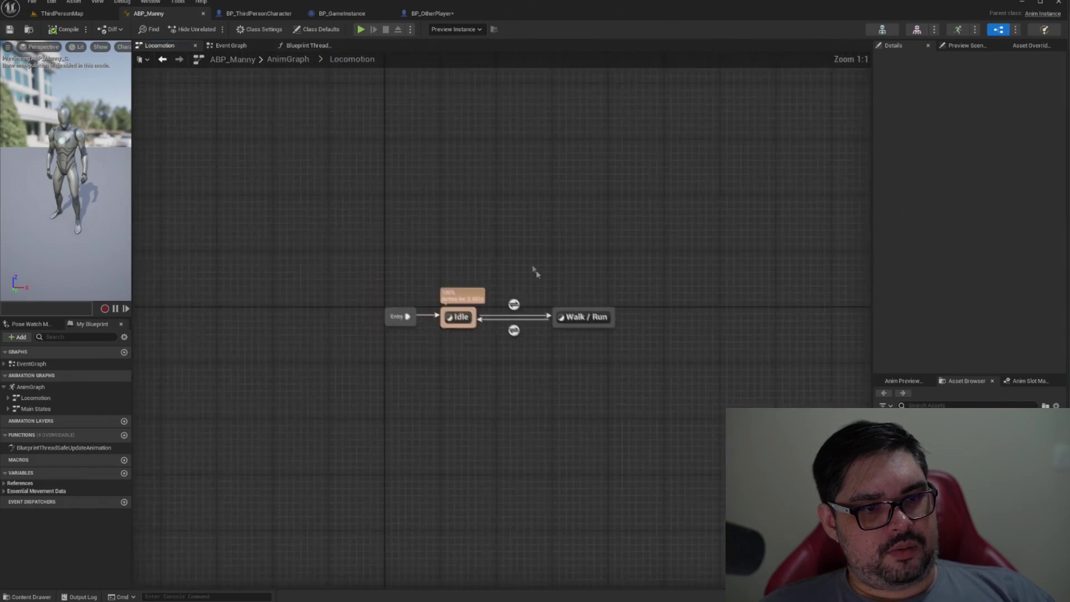
double_click(601, 320)
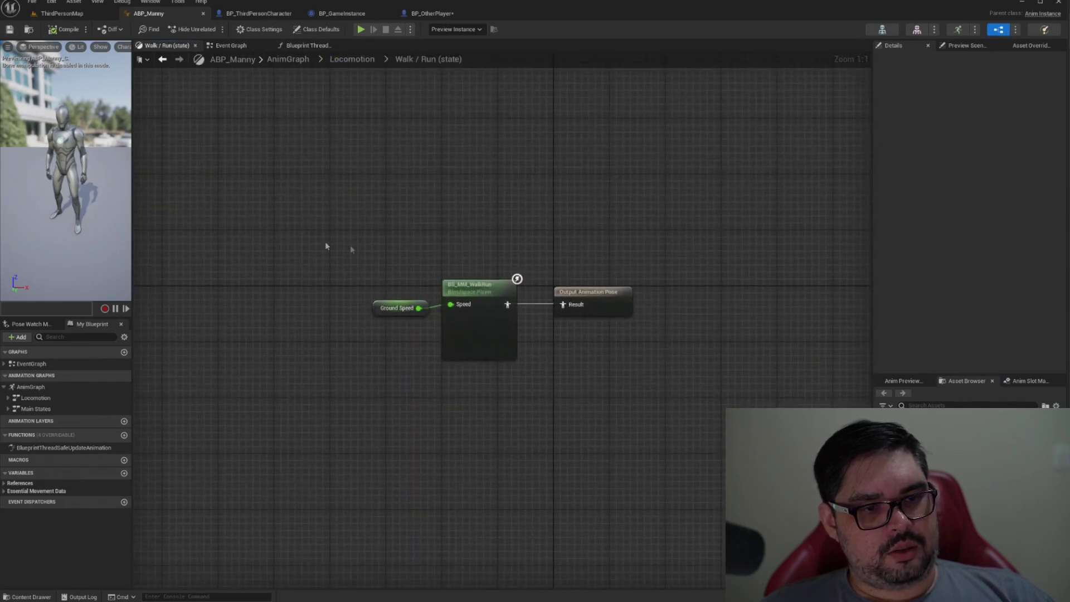
Step: In the Walk / Run state graph, add a Property Access node bound to Ground Speed
click(361, 60)
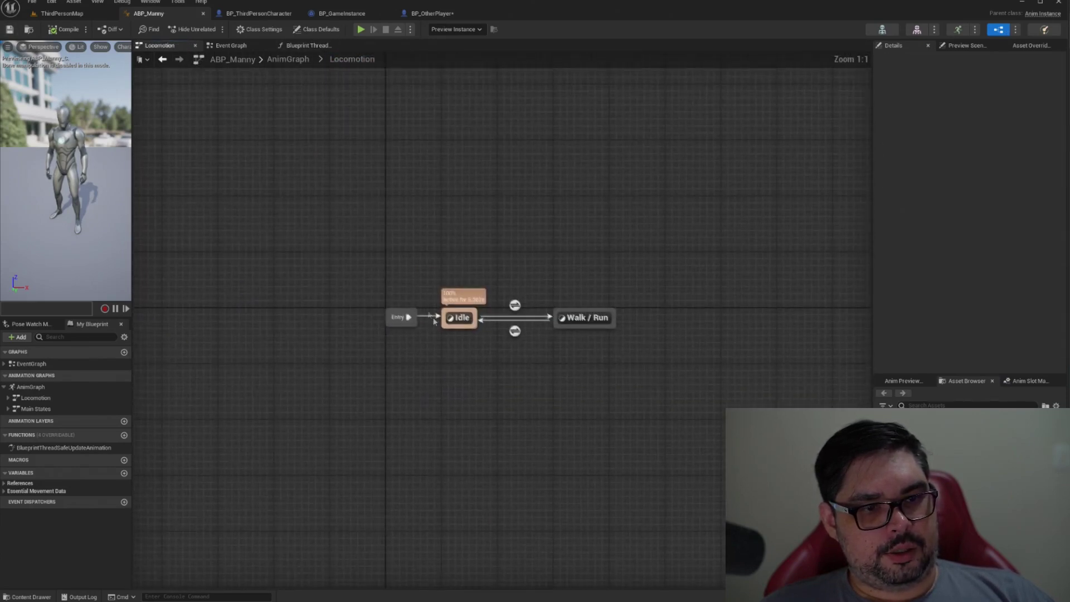
double_click(562, 319)
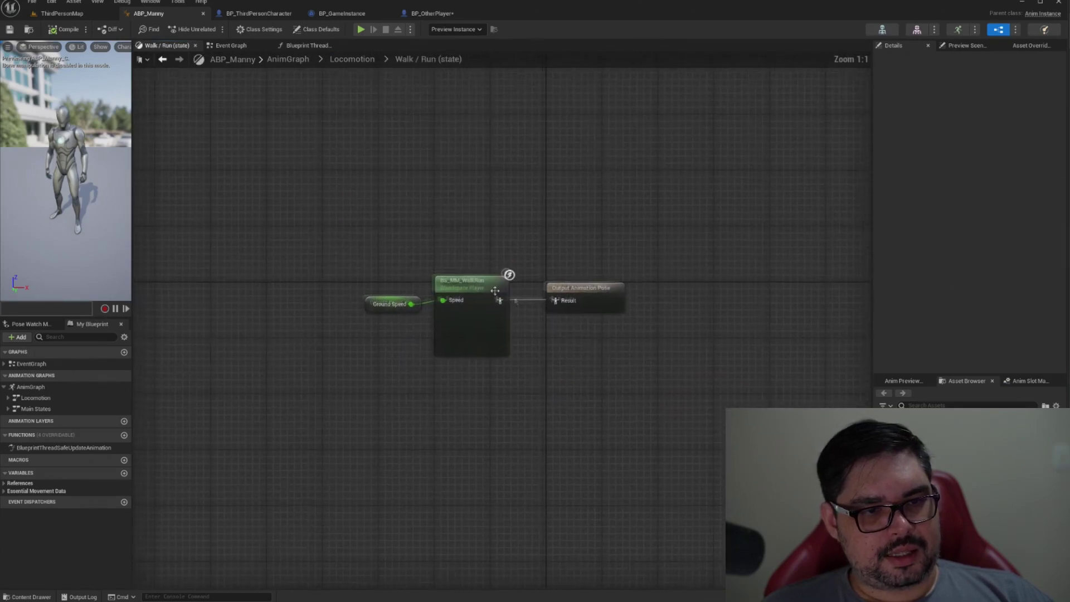
right_click(463, 291)
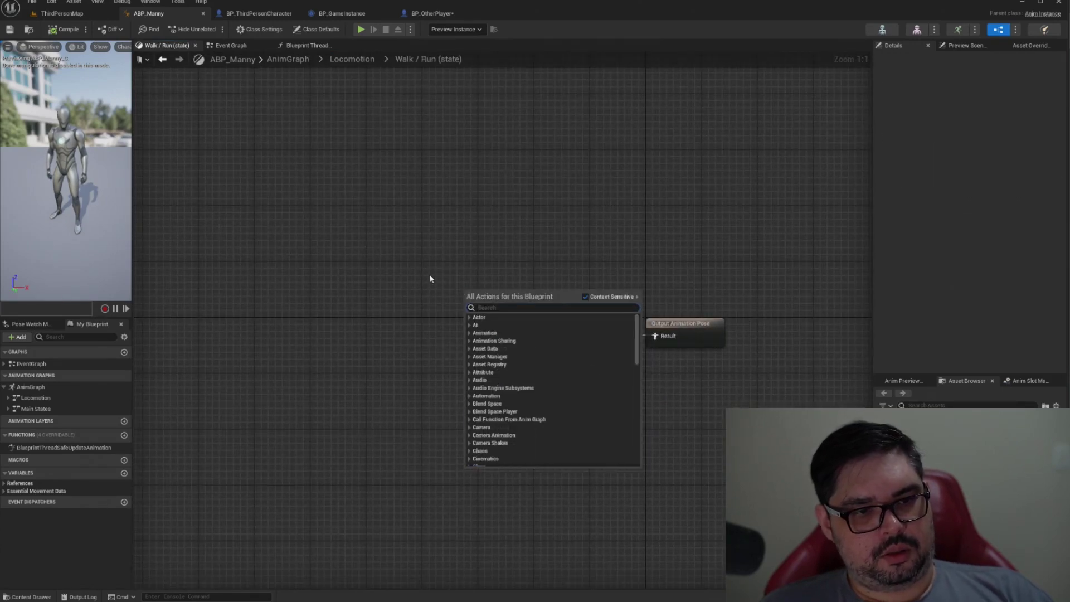
text(access)
click(516, 463)
click(499, 301)
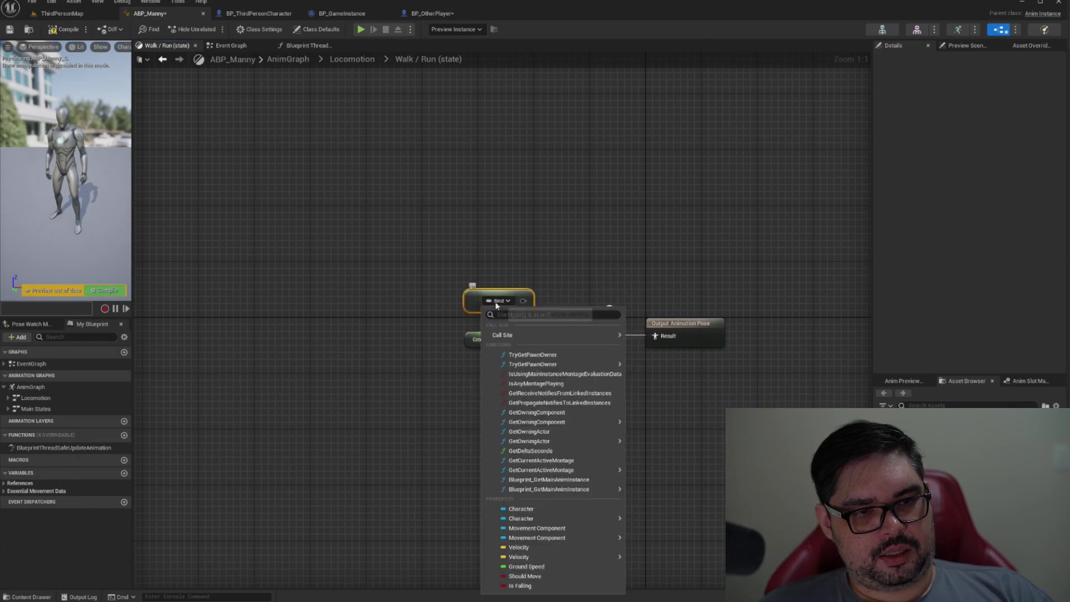
click(527, 566)
Step: Connect it to the blendspace Speed input, delete the old Ground Speed variable, compile and save
drag(543, 301, 542, 336)
drag(499, 307, 436, 313)
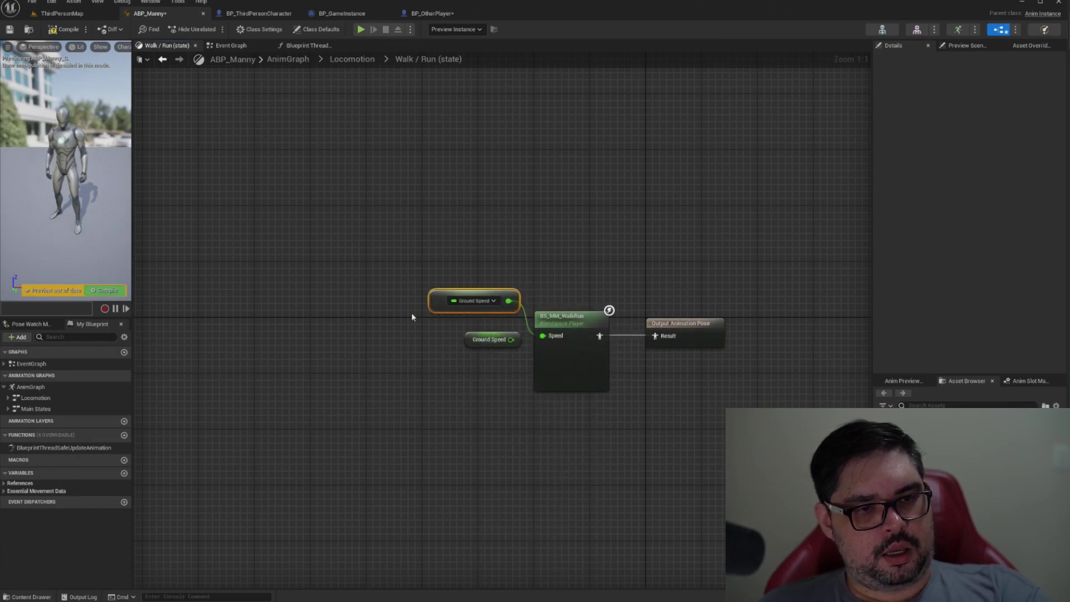
click(474, 341)
key(Delete)
click(65, 29)
key(ctrl+s)
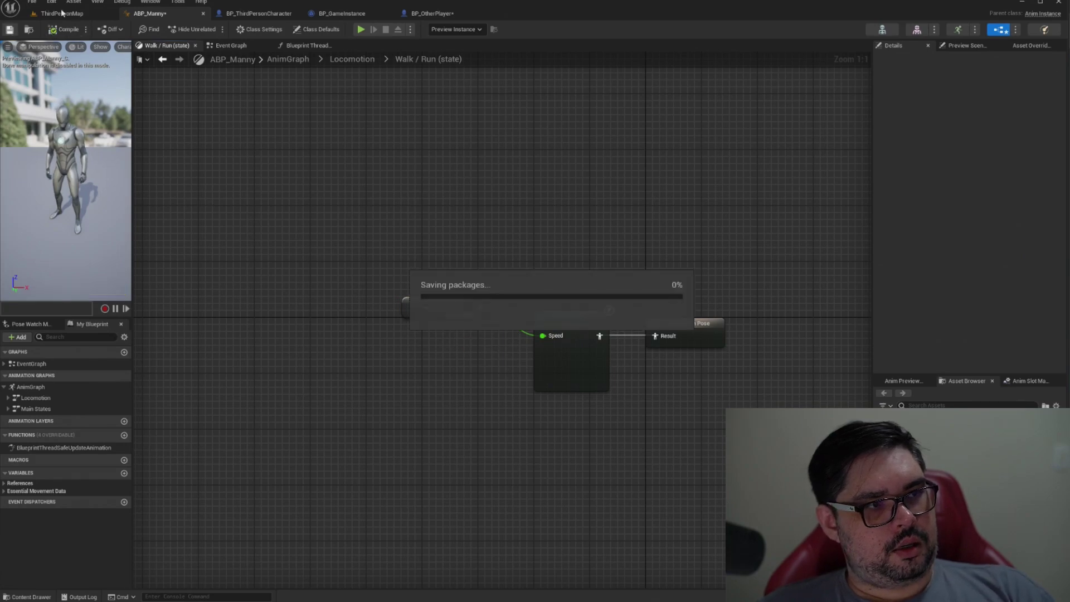
Step: Play-test ThirdPersonMap to check movement, then go back to ABP_Manny
click(62, 13)
click(211, 29)
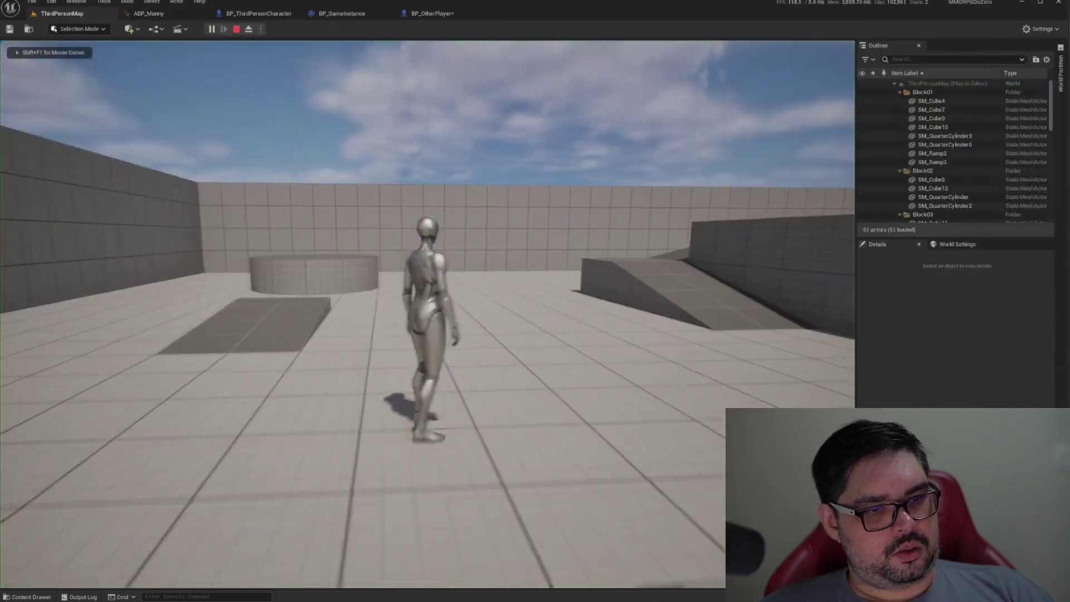
key(Escape)
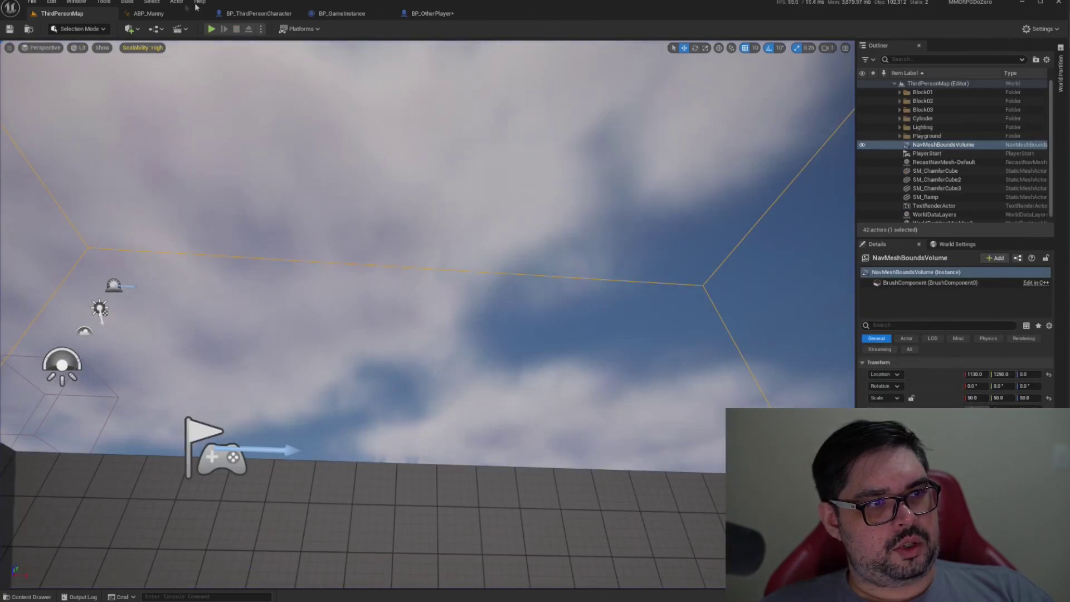
click(178, 14)
Step: Look through ABP_Manny's graphs, then open the Idle and Walk/Run state graphs
click(239, 46)
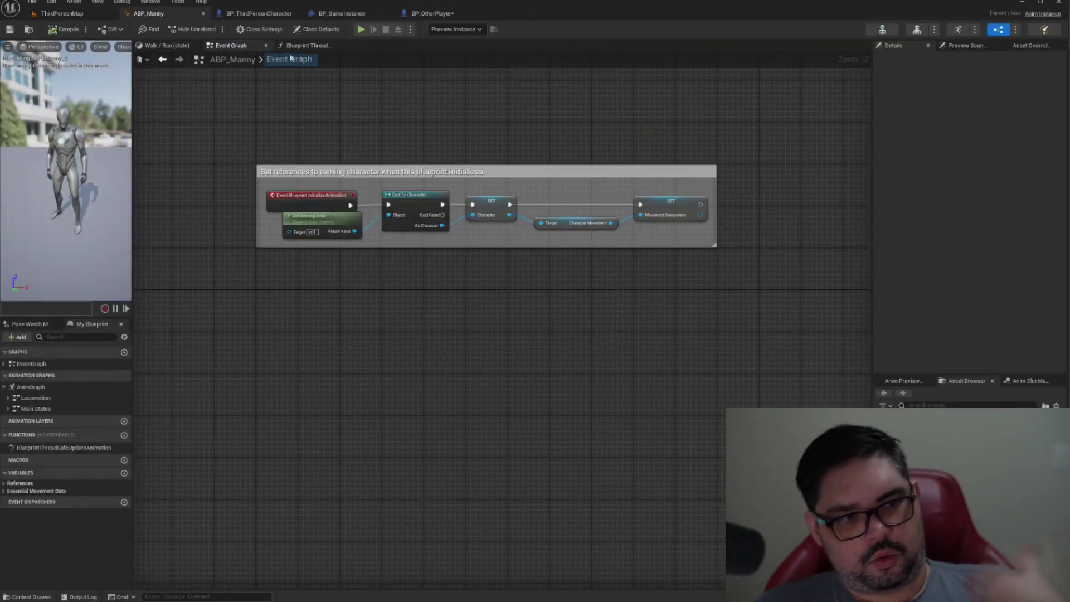
click(314, 46)
click(230, 46)
click(167, 45)
click(333, 60)
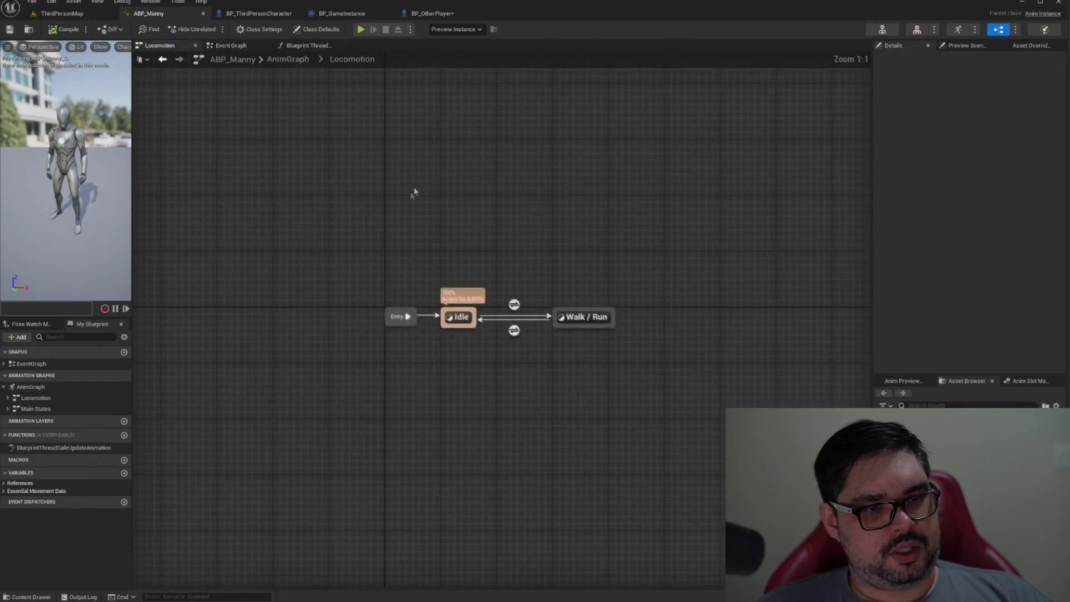
click(458, 314)
double_click(459, 314)
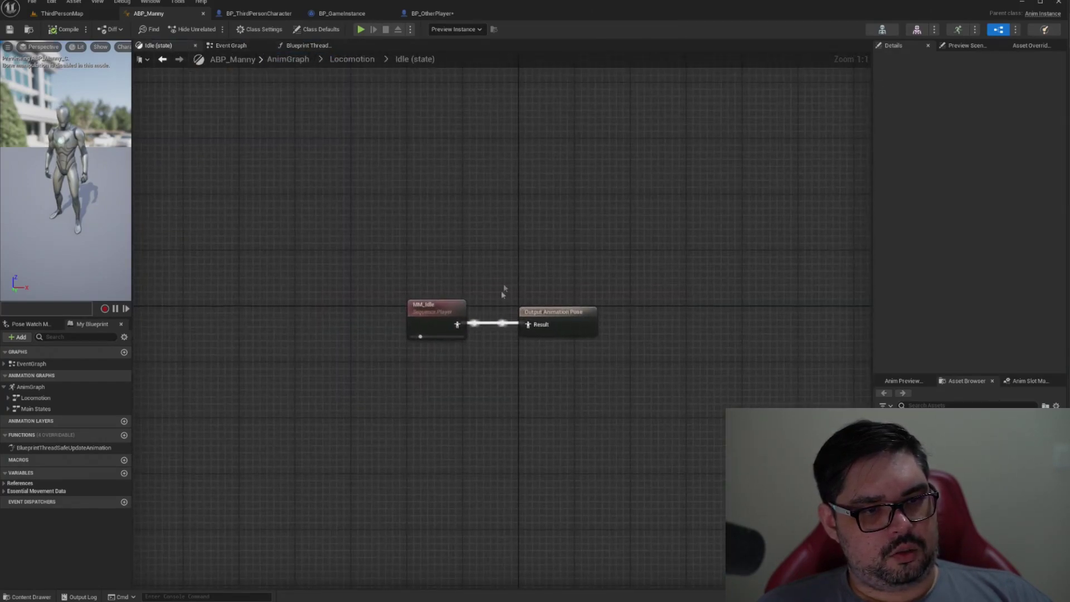
click(352, 59)
double_click(584, 315)
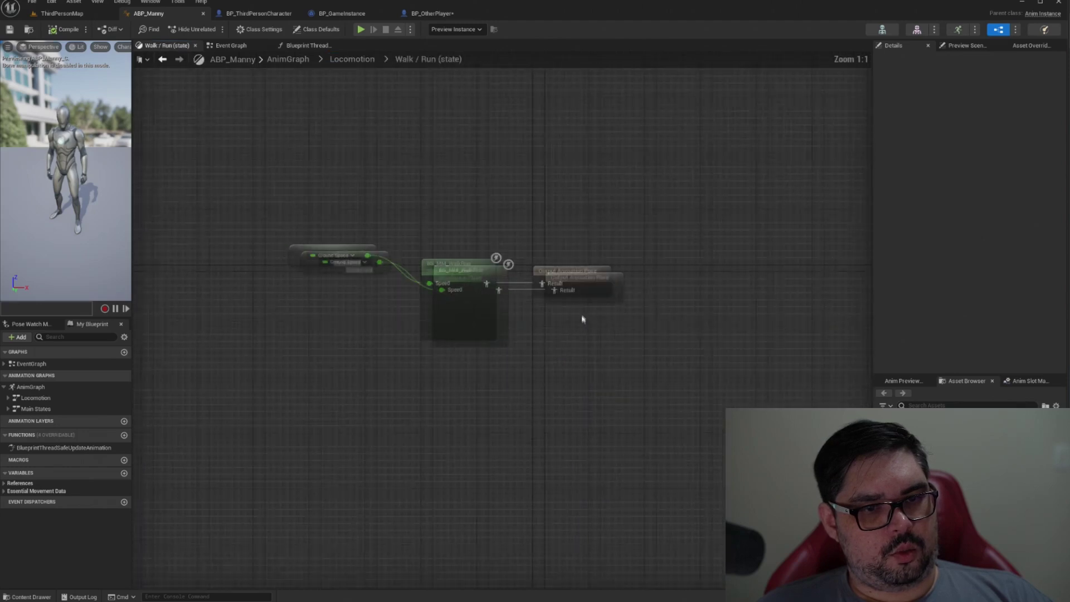
Step: Bind BS_MM_WalkRun's Speed pin to Ground Speed, delete the leftover Ground Speed node, and compile
drag(347, 282, 354, 310)
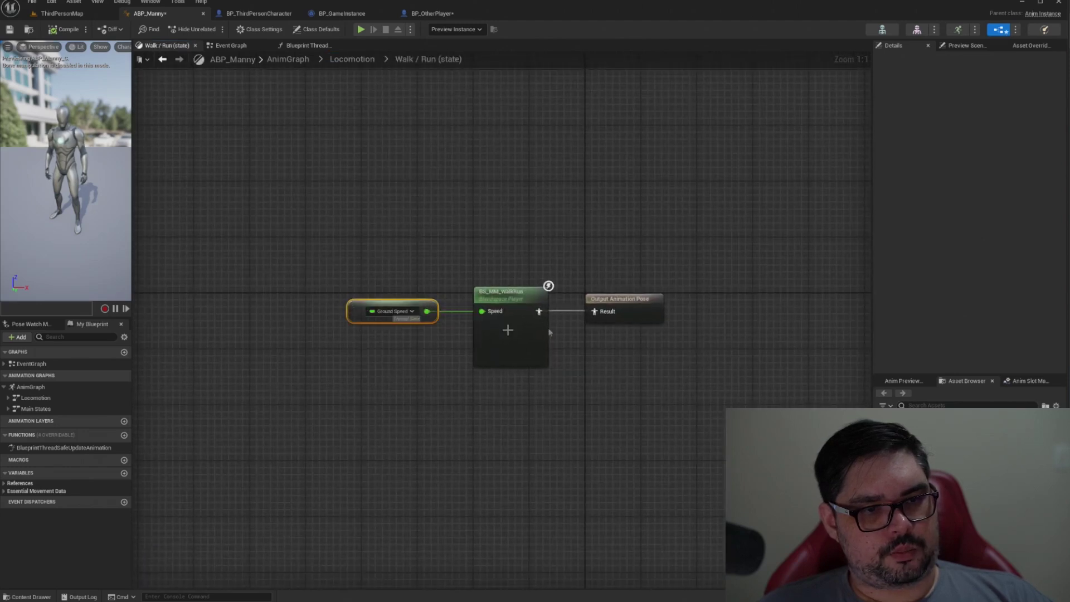
click(508, 307)
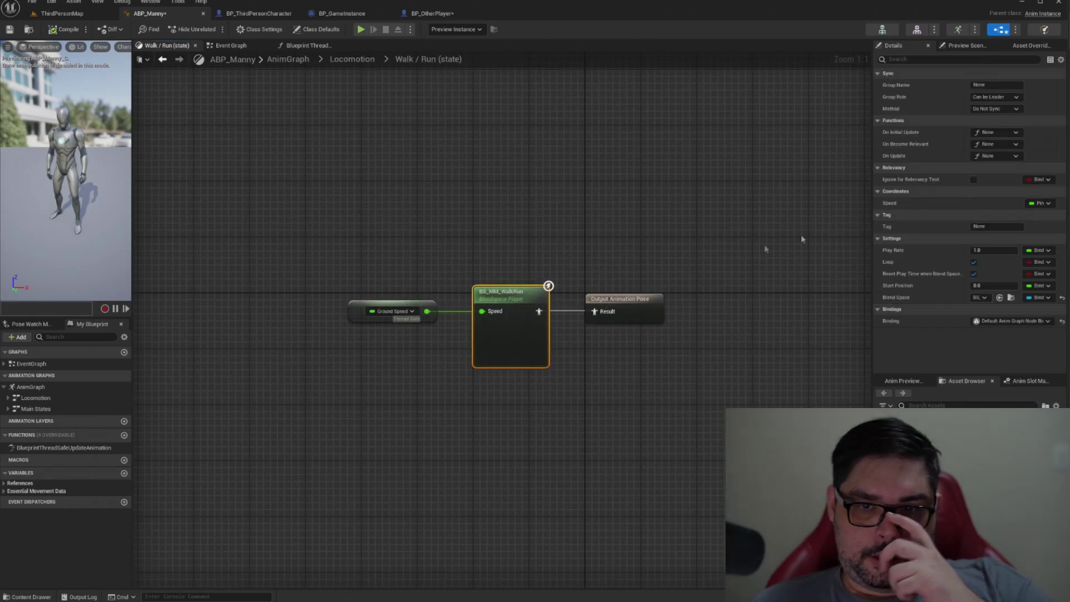
click(1037, 204)
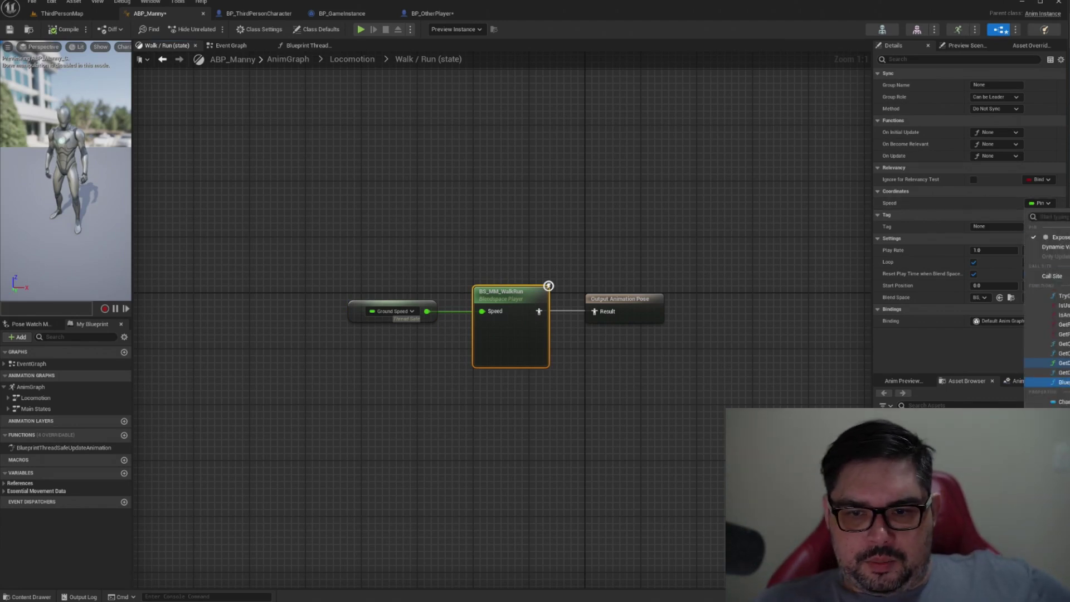
click(1059, 412)
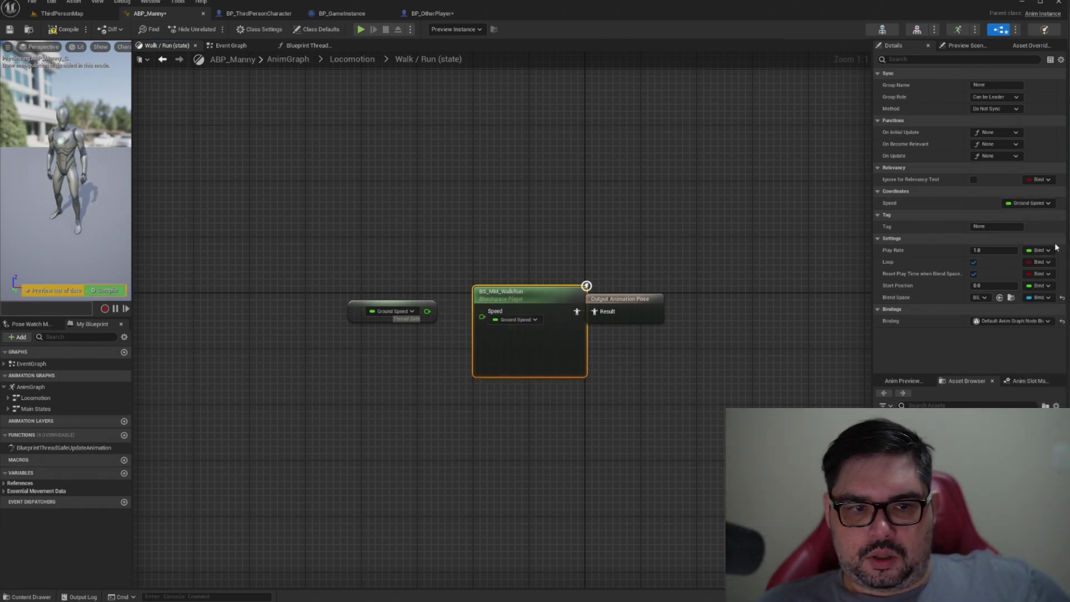
drag(502, 297, 482, 297)
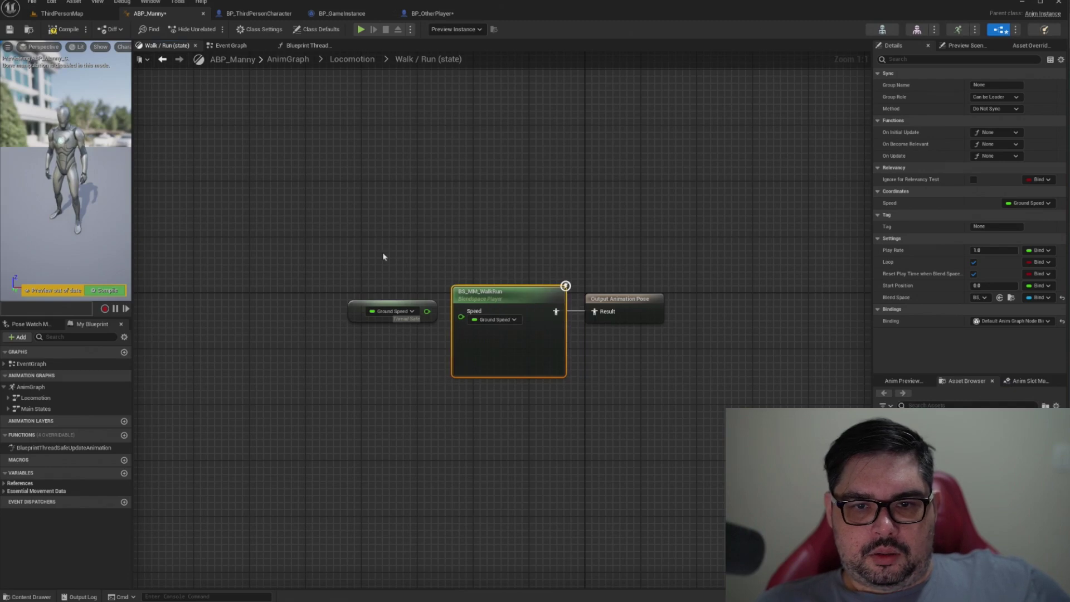
drag(382, 252, 422, 334)
key(Delete)
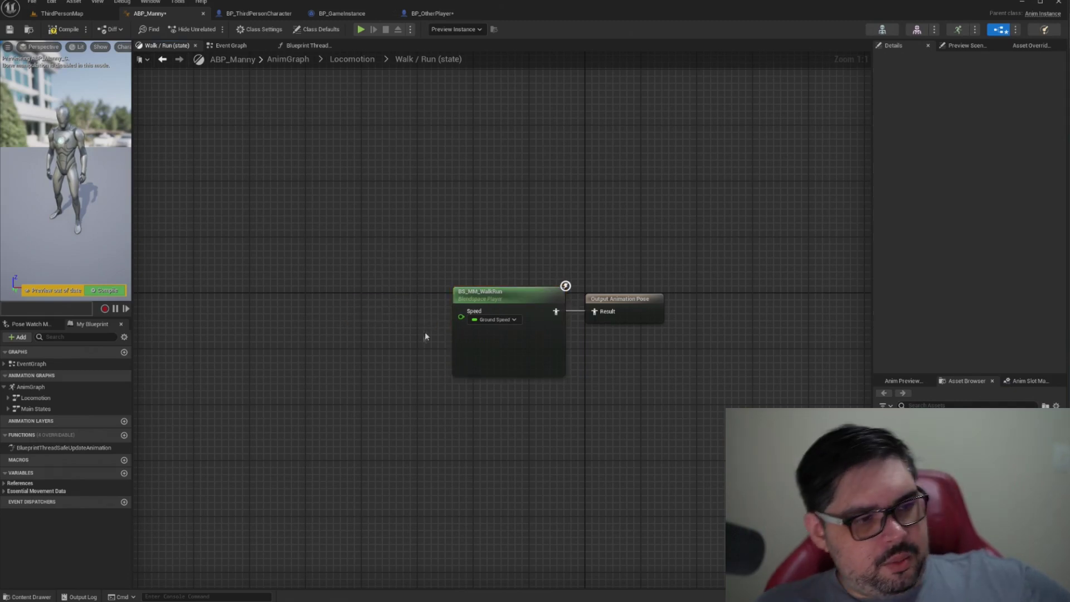
click(64, 29)
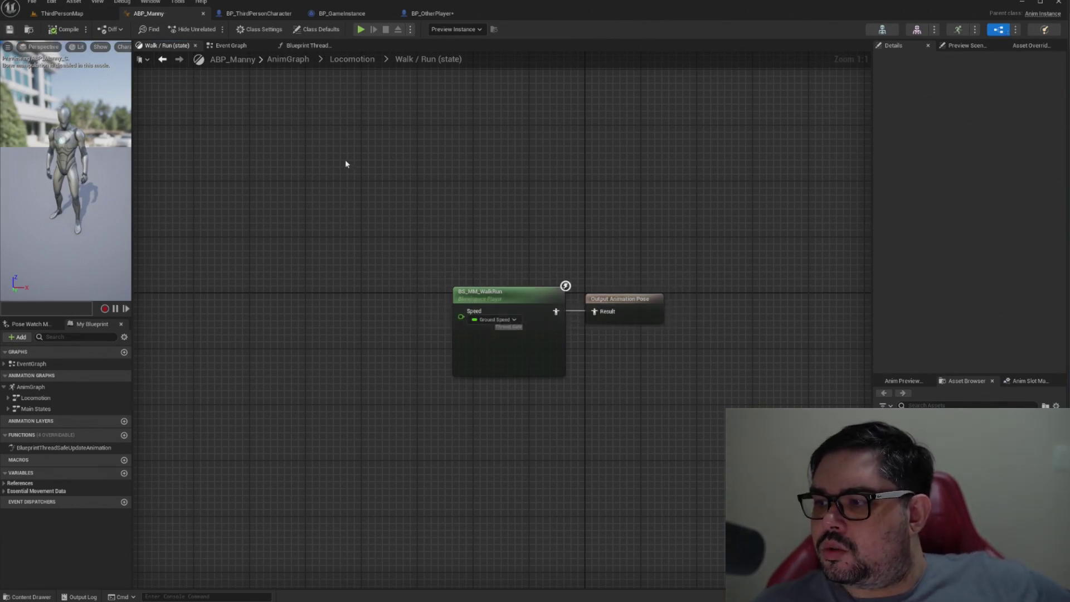
right_drag(583, 191, 477, 198)
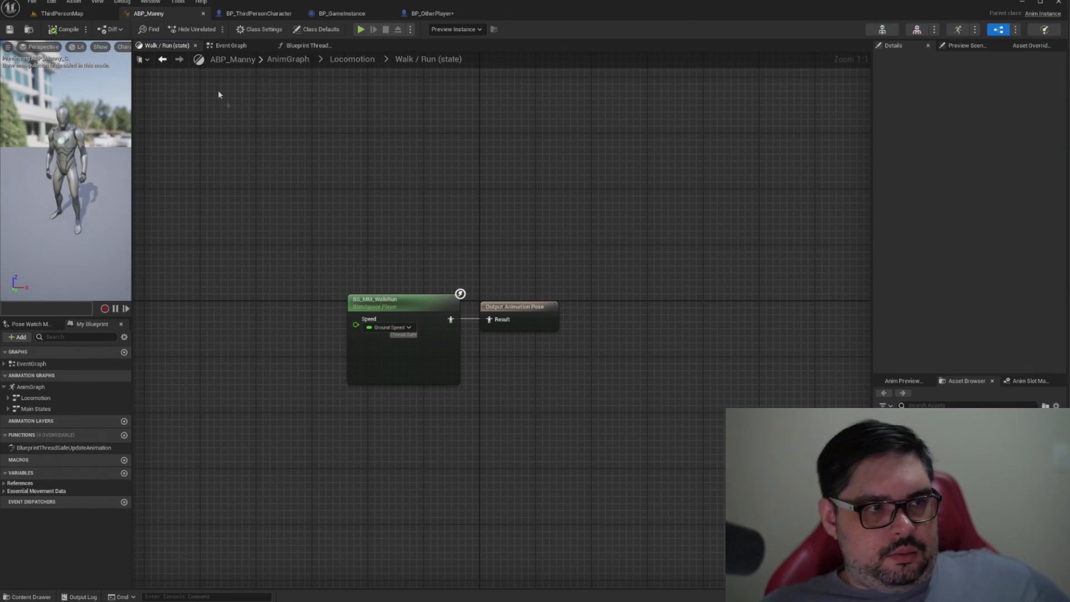
Step: Close the ABP_Manny editor and adjust the level viewport
click(204, 14)
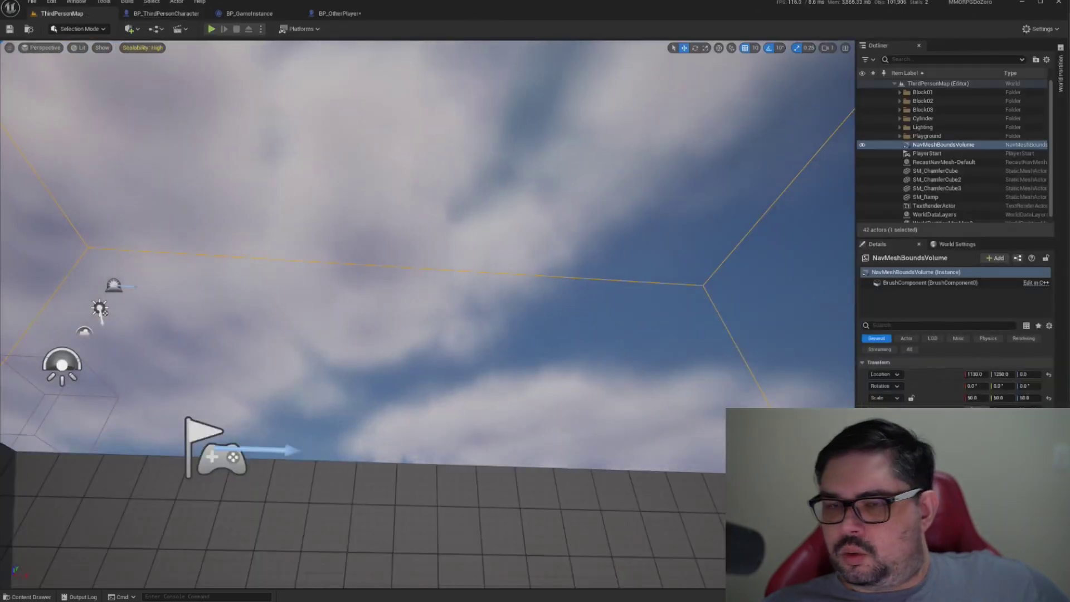
right_drag(706, 206, 706, 312)
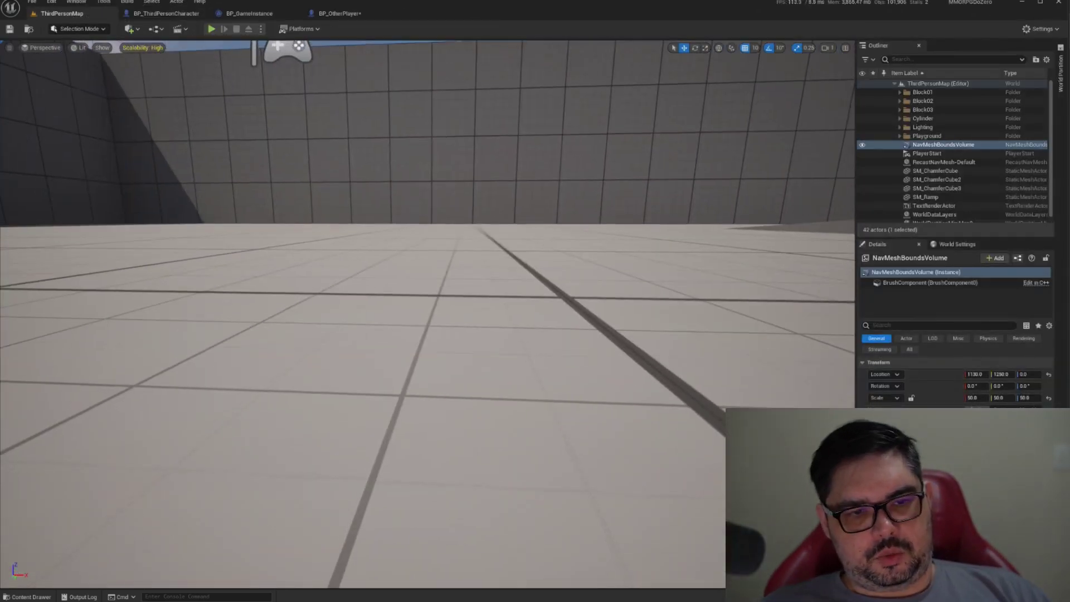
right_drag(465, 185, 466, 185)
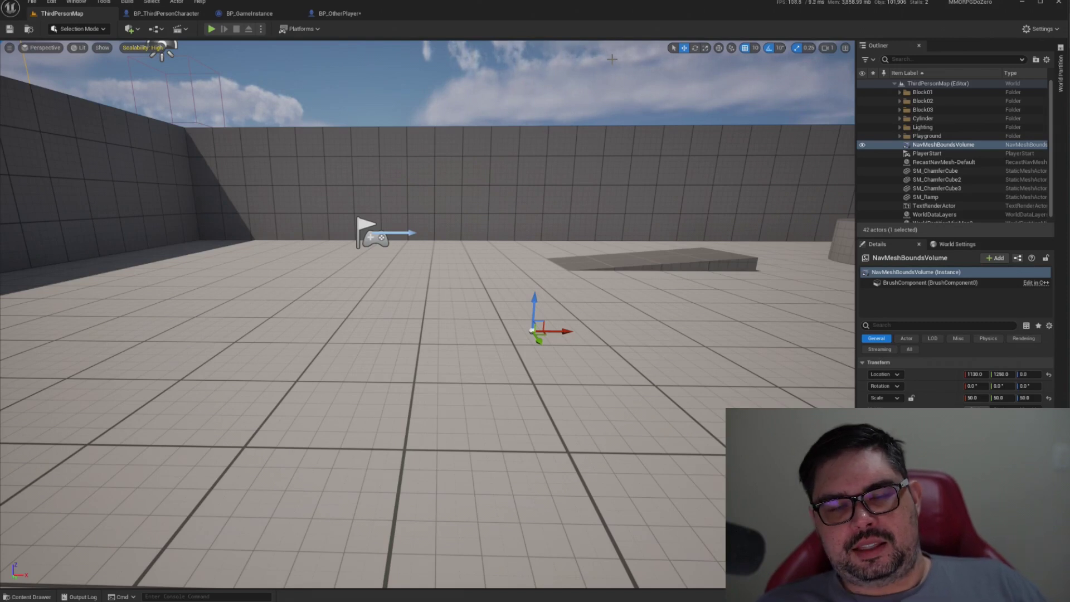
Step: Save BP_OtherPlayer, check BP_GameInstance, then return to ThirdPersonMap with the content drawer open
click(357, 13)
click(10, 30)
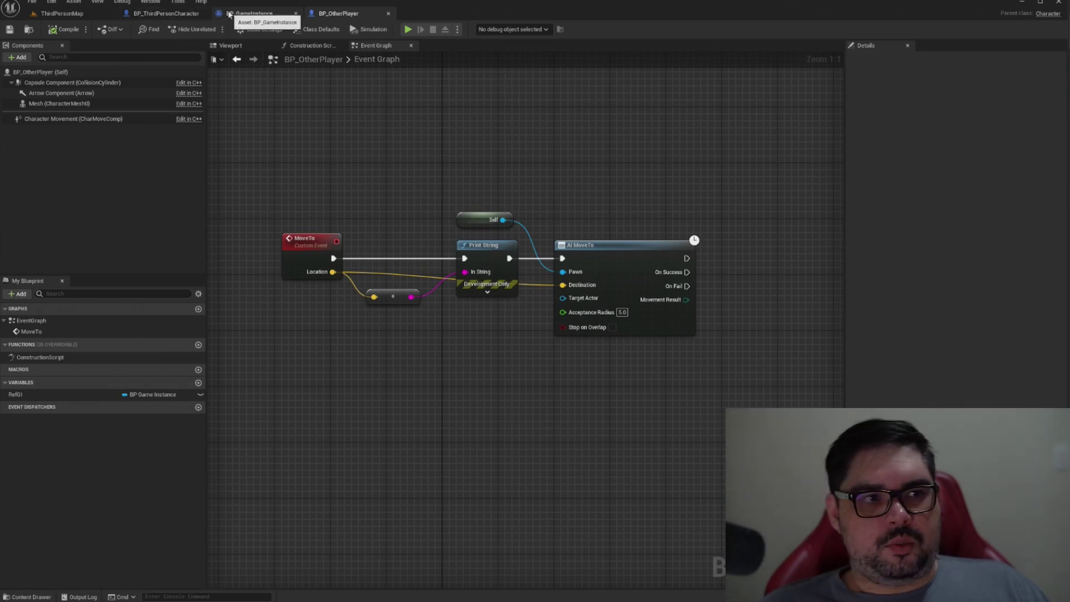
click(249, 13)
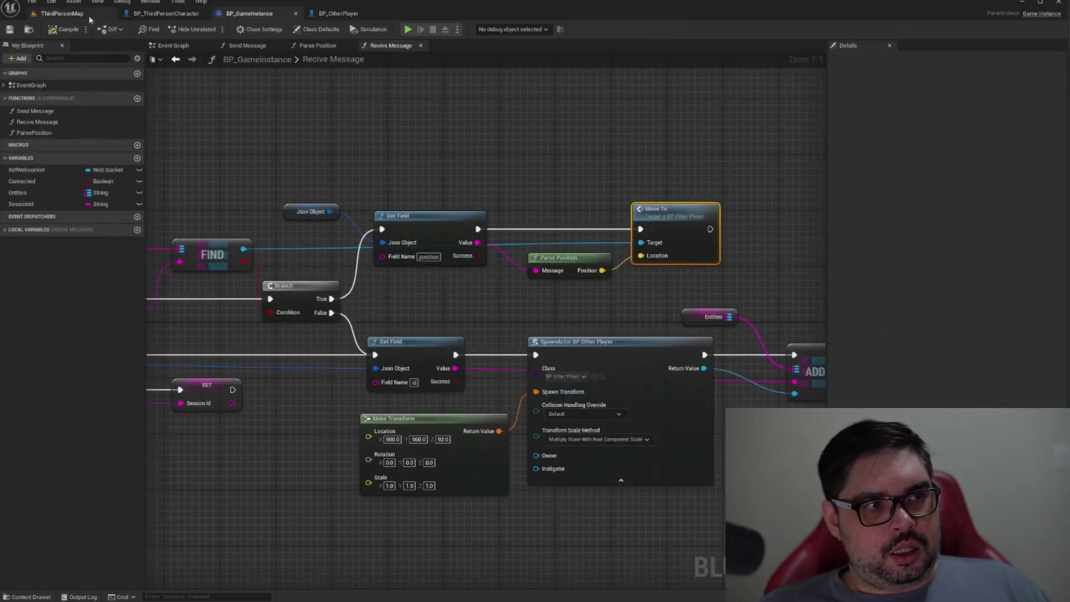
click(62, 13)
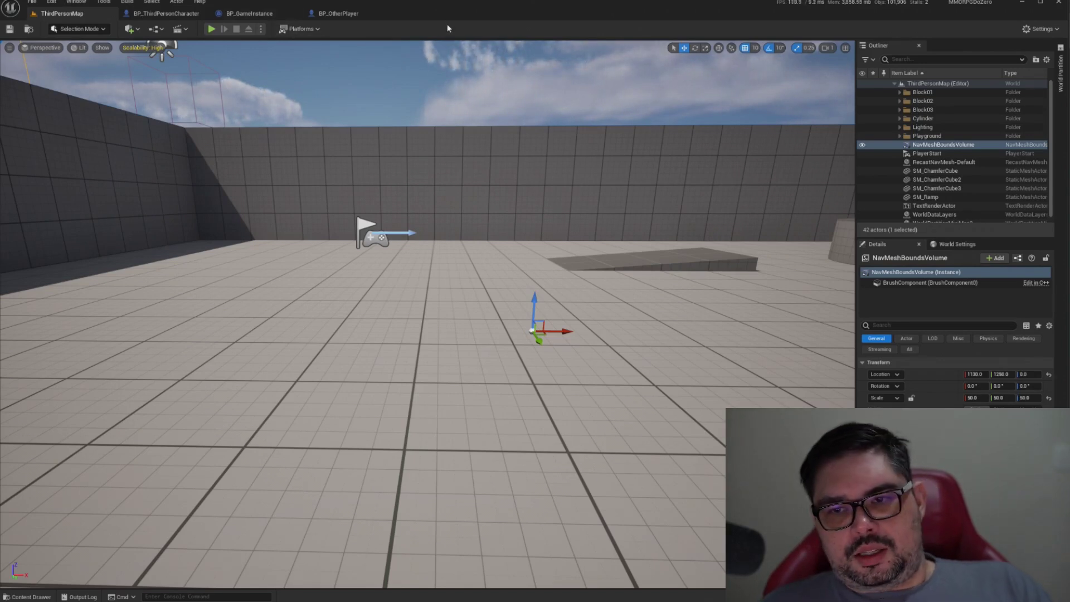
key(ctrl+space)
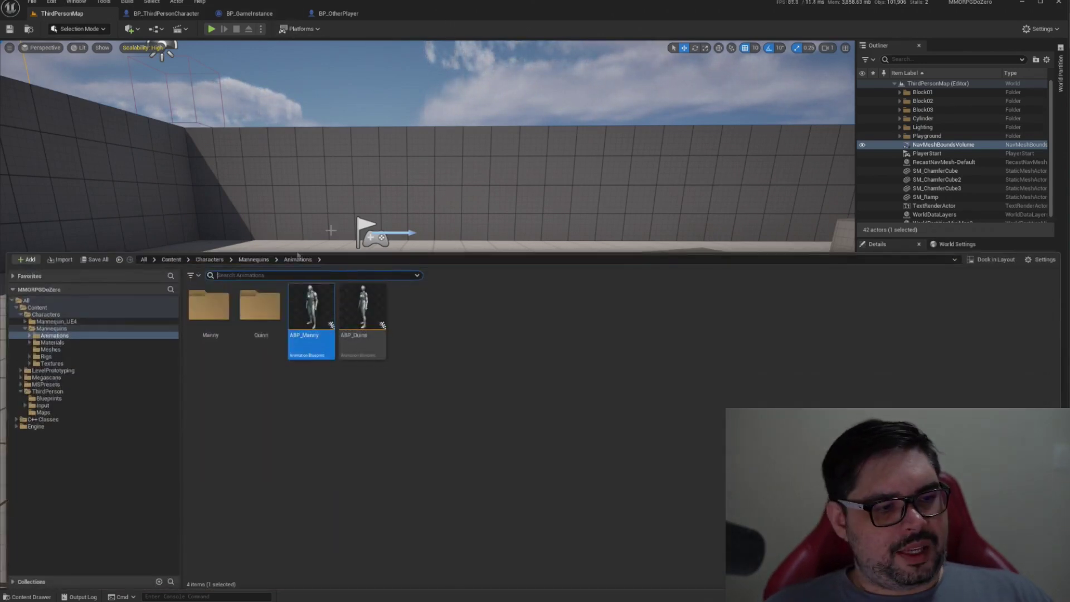
Step: Go to the top-level Content folder and start a widget blueprint, cancelling the first attempt
double_click(45, 315)
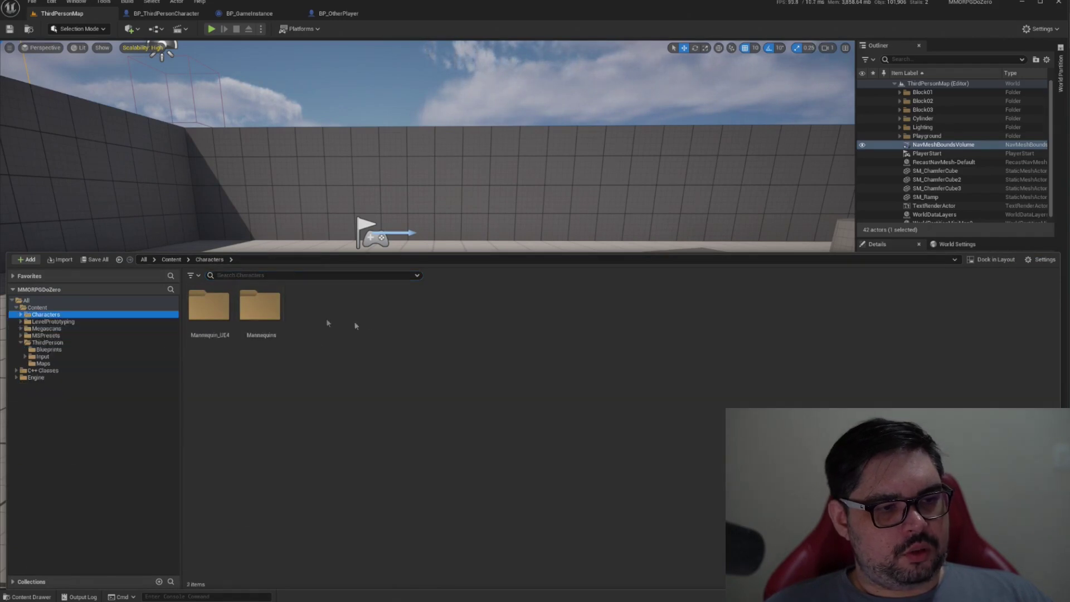
click(21, 342)
click(37, 307)
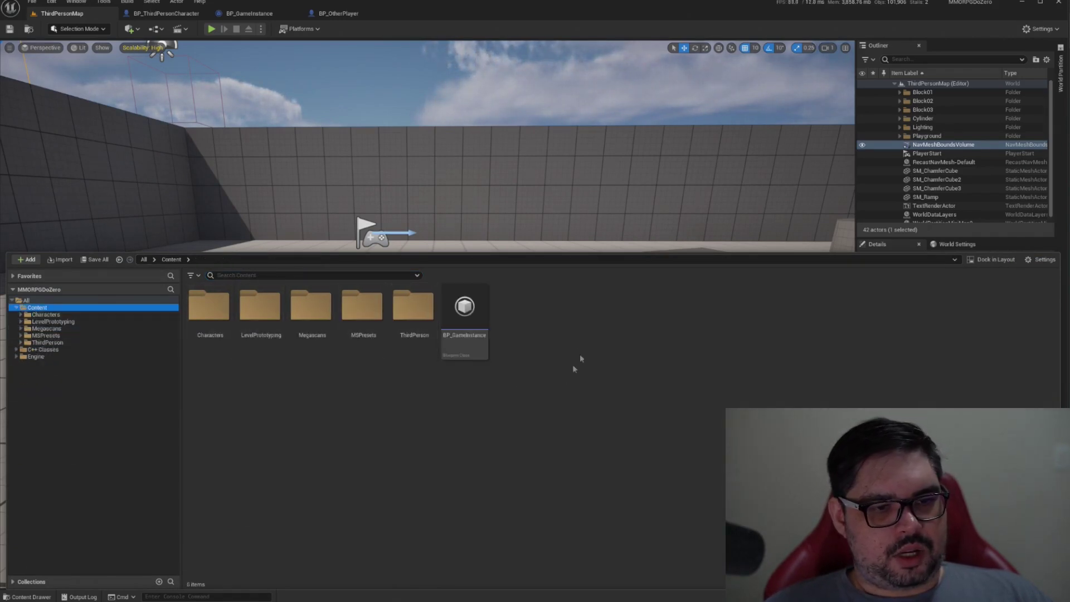
right_click(555, 330)
right_click(508, 303)
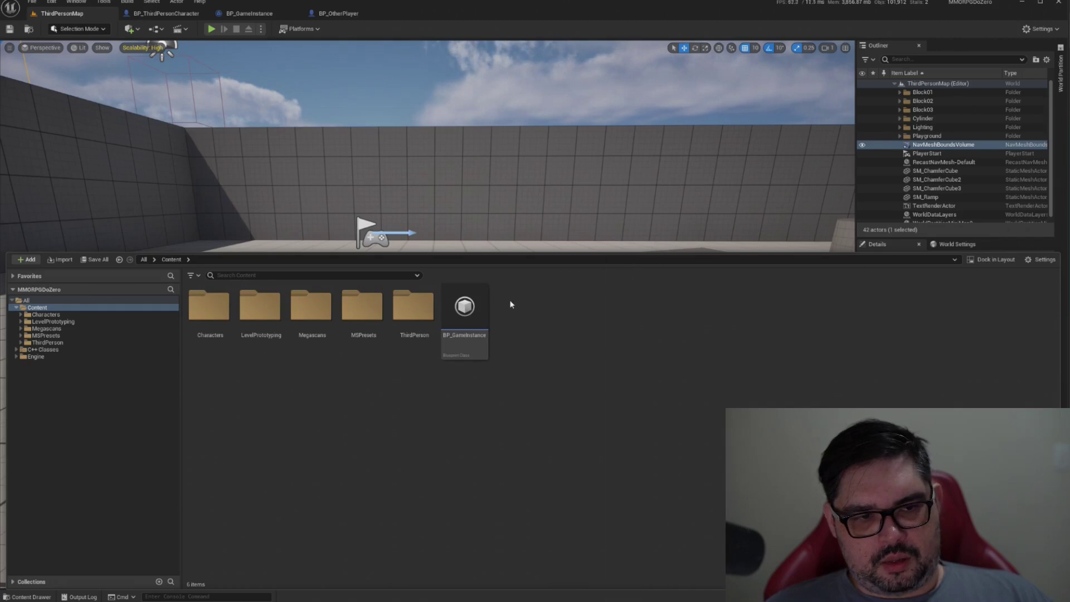
right_click(509, 303)
mouse_move(557, 588)
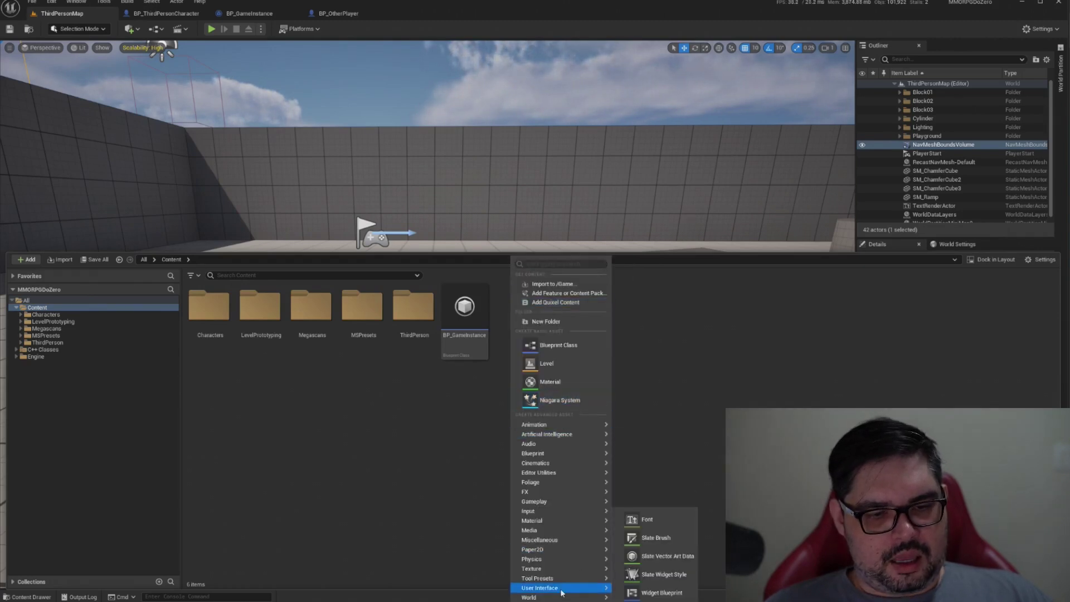
click(661, 595)
click(665, 272)
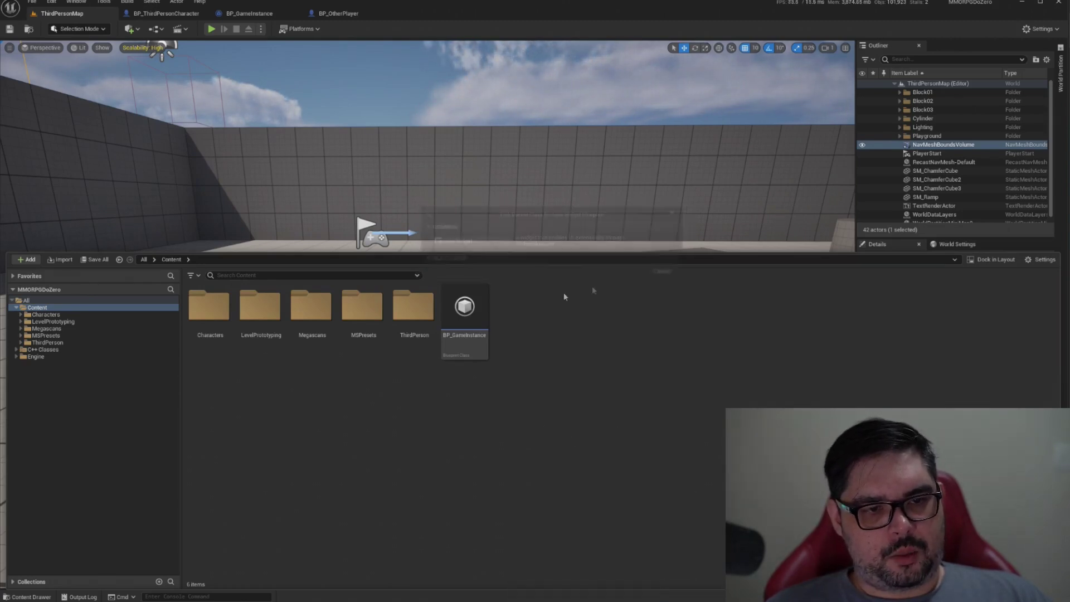
Step: Create a User Widget blueprint named WP_Gameplay in Content and open it
right_click(516, 298)
mouse_move(559, 588)
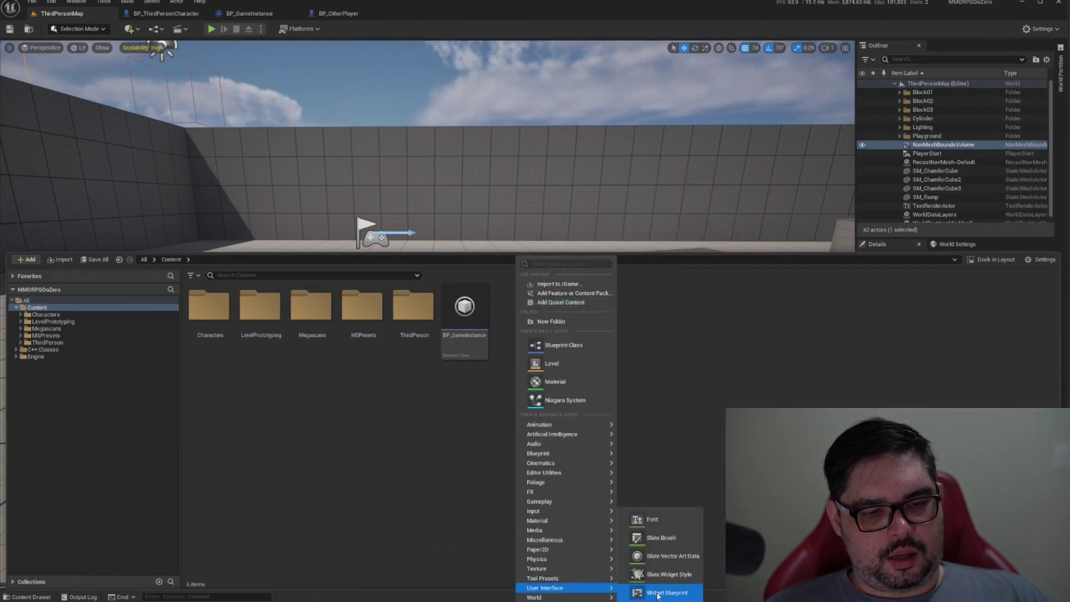
click(663, 592)
click(479, 239)
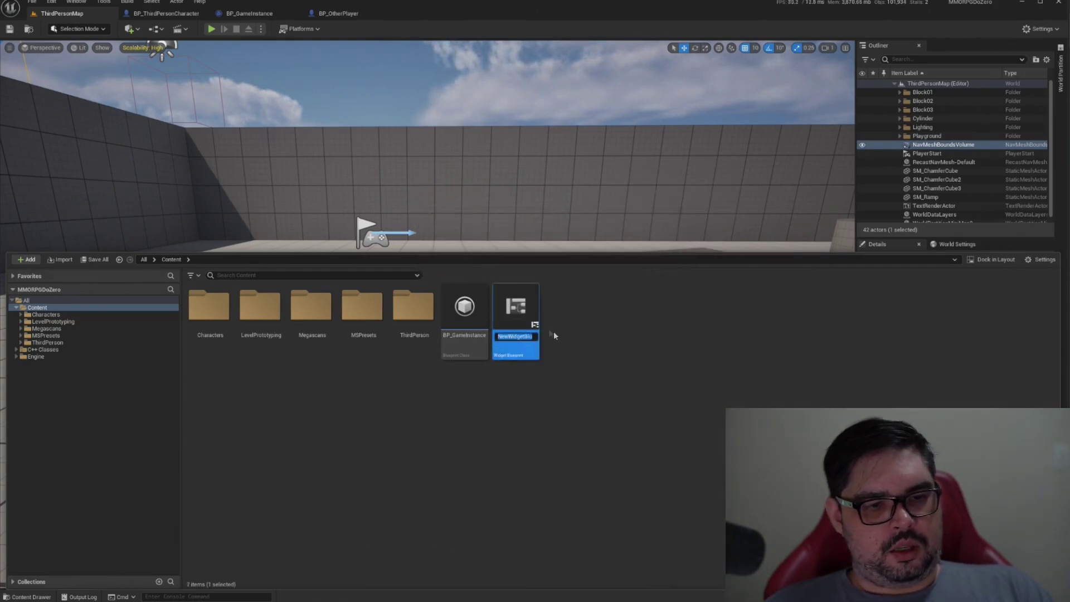
text(WP_Gameplay)
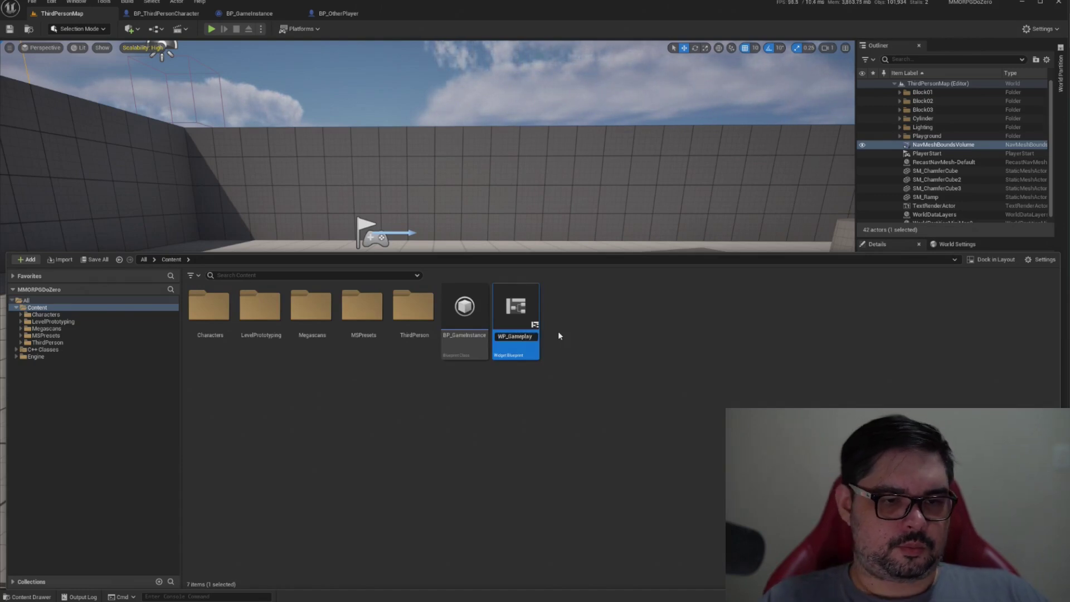
key(Return)
double_click(502, 356)
text(co)
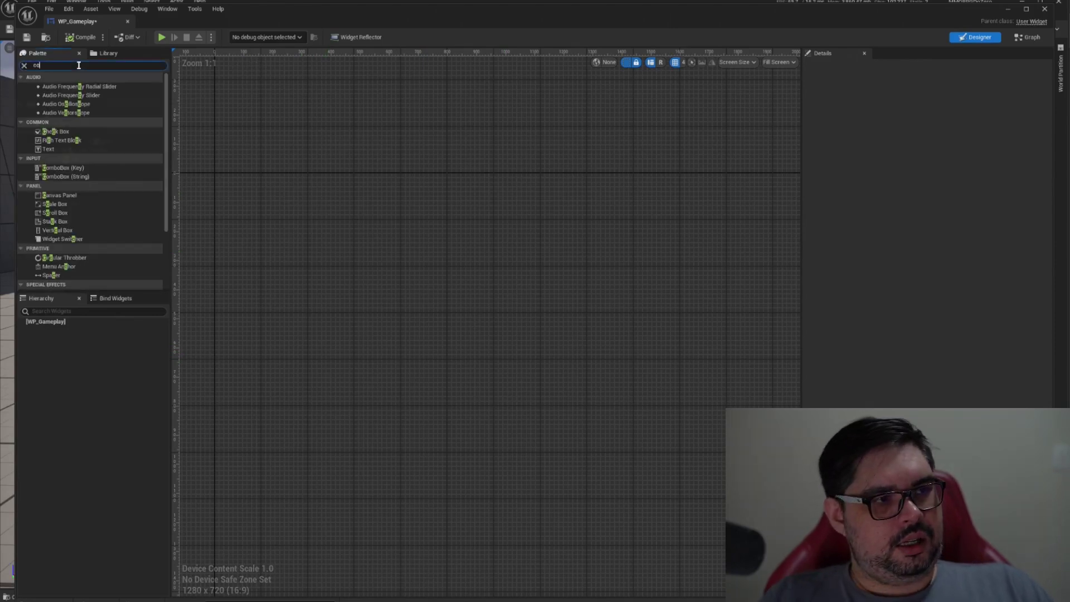
Step: Add a Canvas Panel as WP_Gameplay's root from the Palette, then pick the Image widget
text(an)
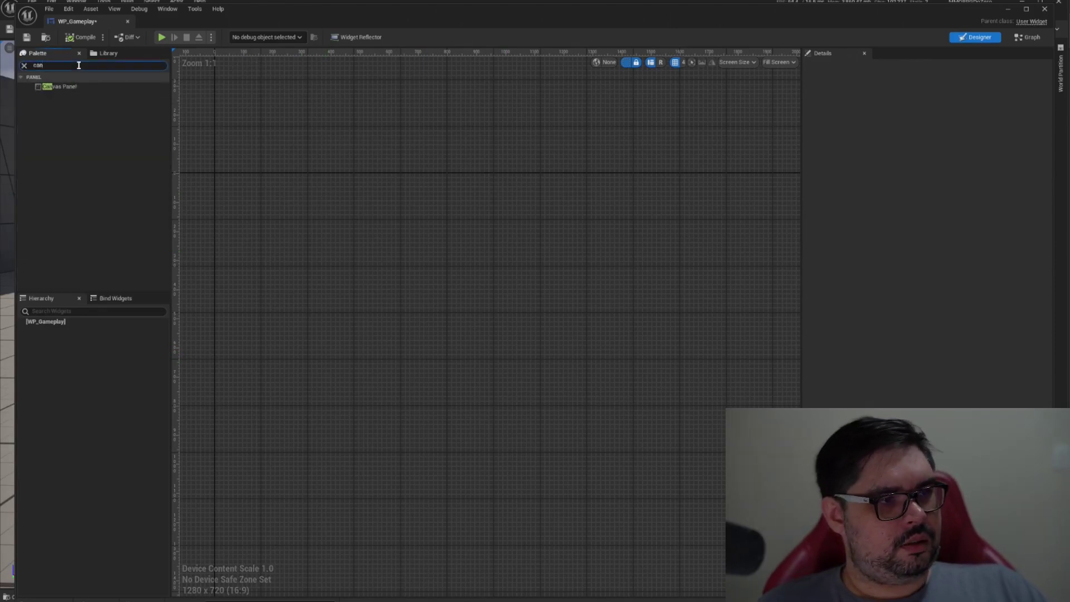
drag(59, 86, 48, 322)
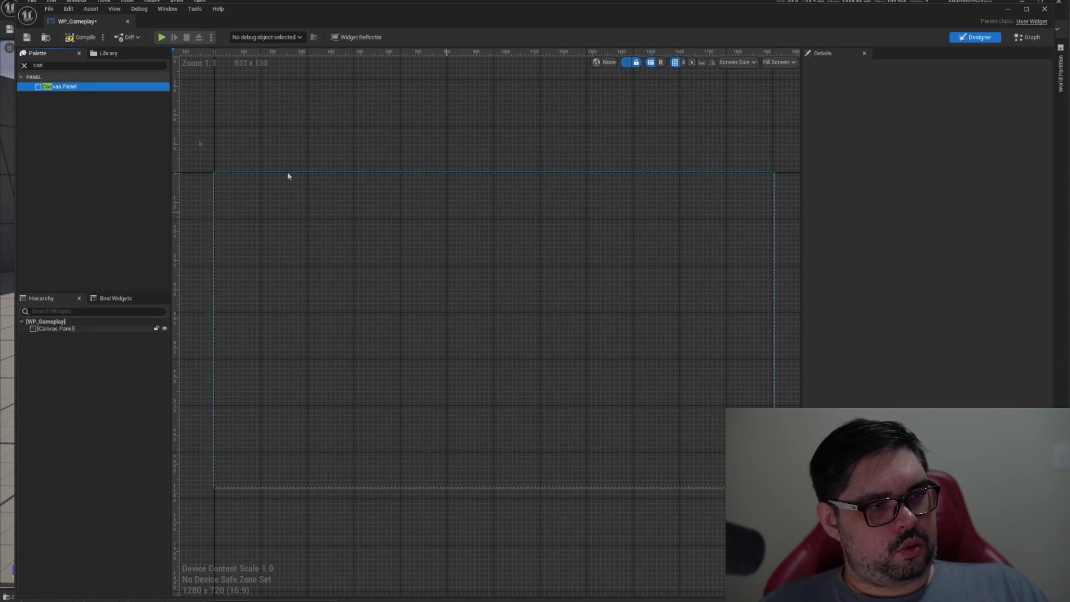
click(58, 66)
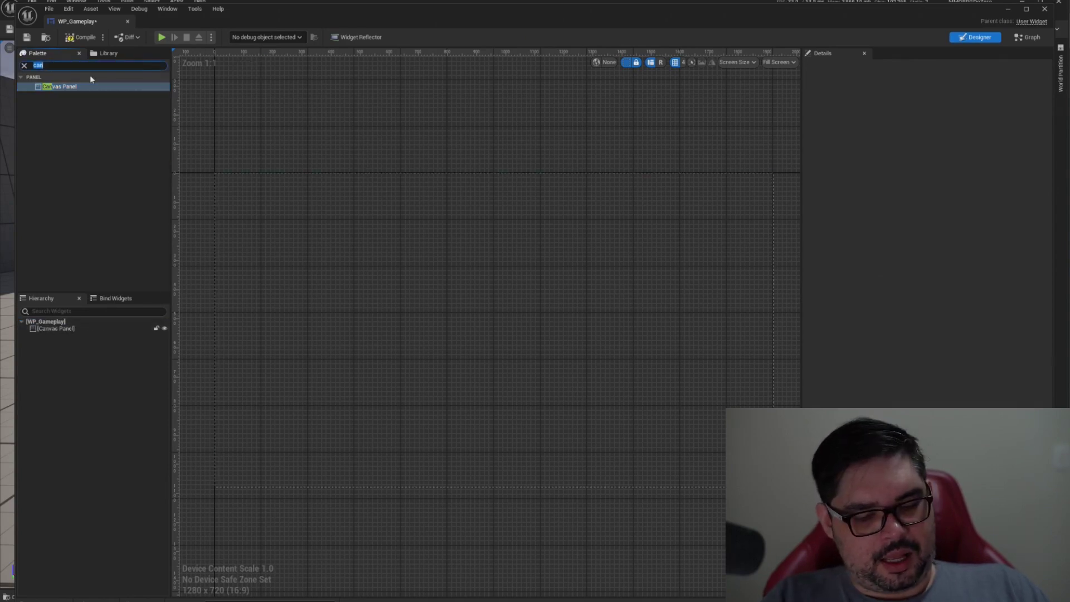
text(image)
click(45, 89)
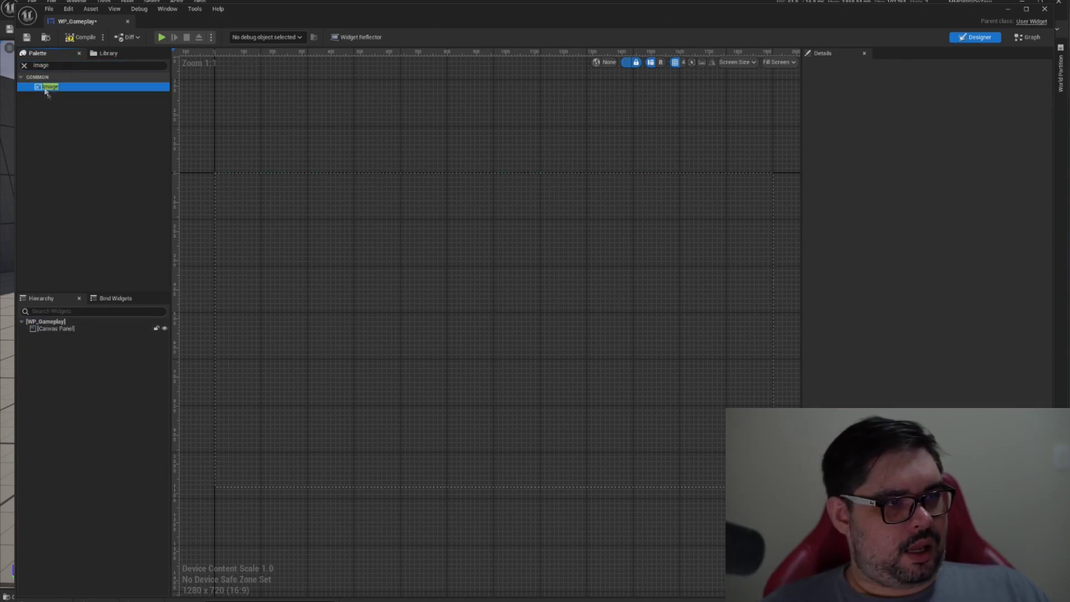
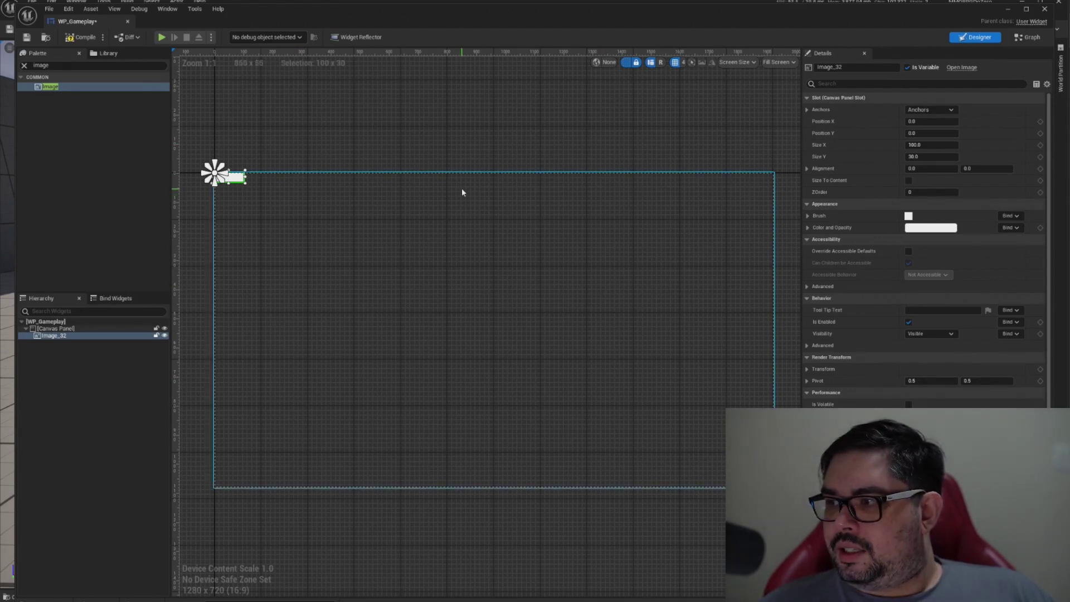
Step: Zoom and pan the Designer canvas so the Image widget is large in view
scroll(249, 159, up, 5)
right_drag(263, 172, 494, 248)
scroll(490, 251, up, 3)
scroll(489, 251, up, 1)
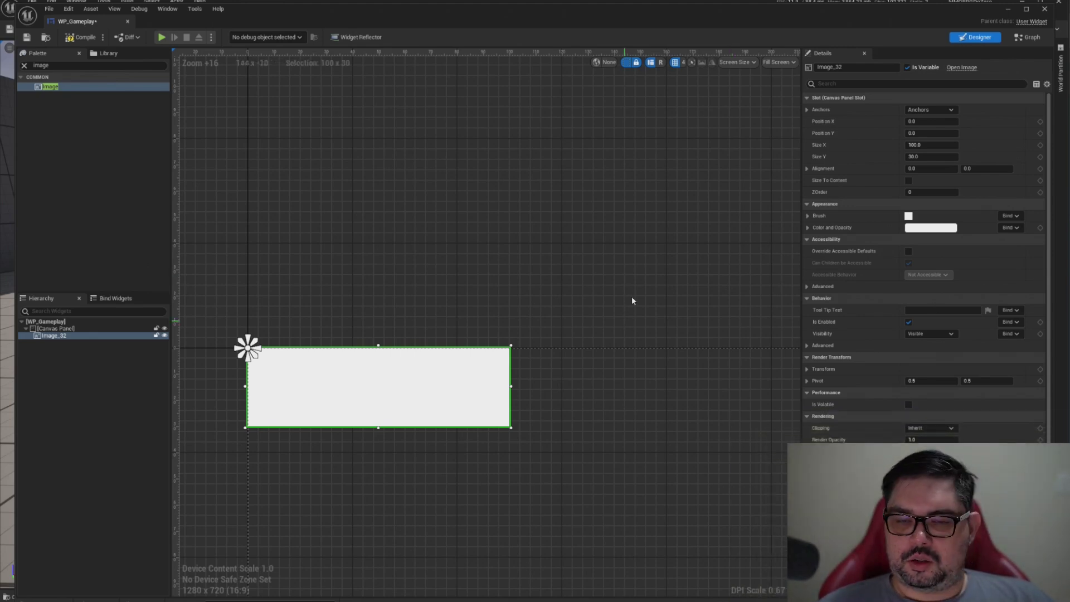
right_drag(570, 302, 655, 265)
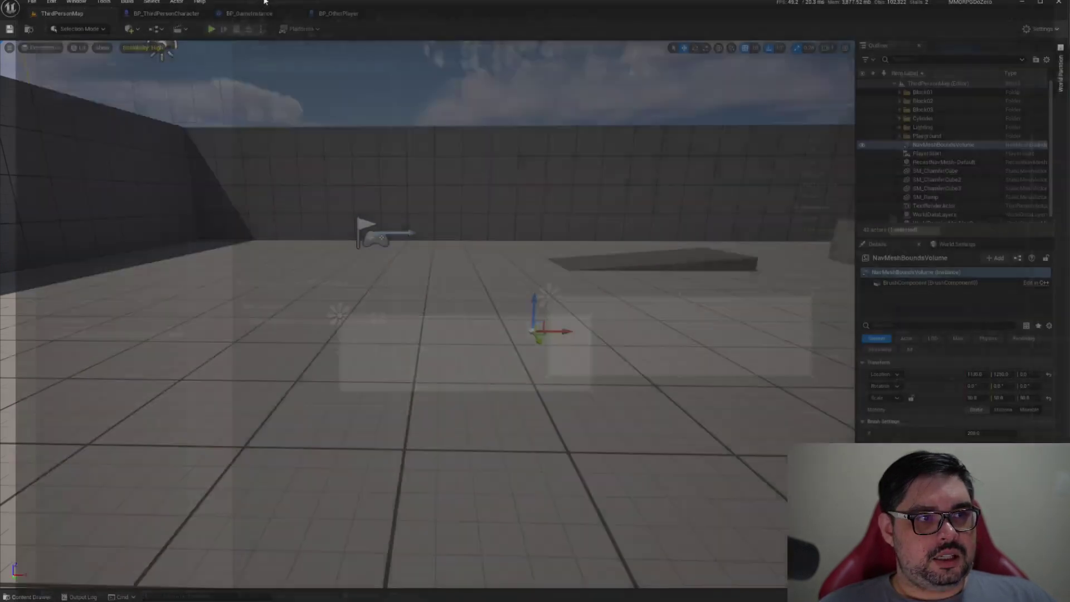
Step: Dock WP_Gameplay beside the other editor tabs, save it, and show the Image's Visibility options
drag(85, 21, 245, 14)
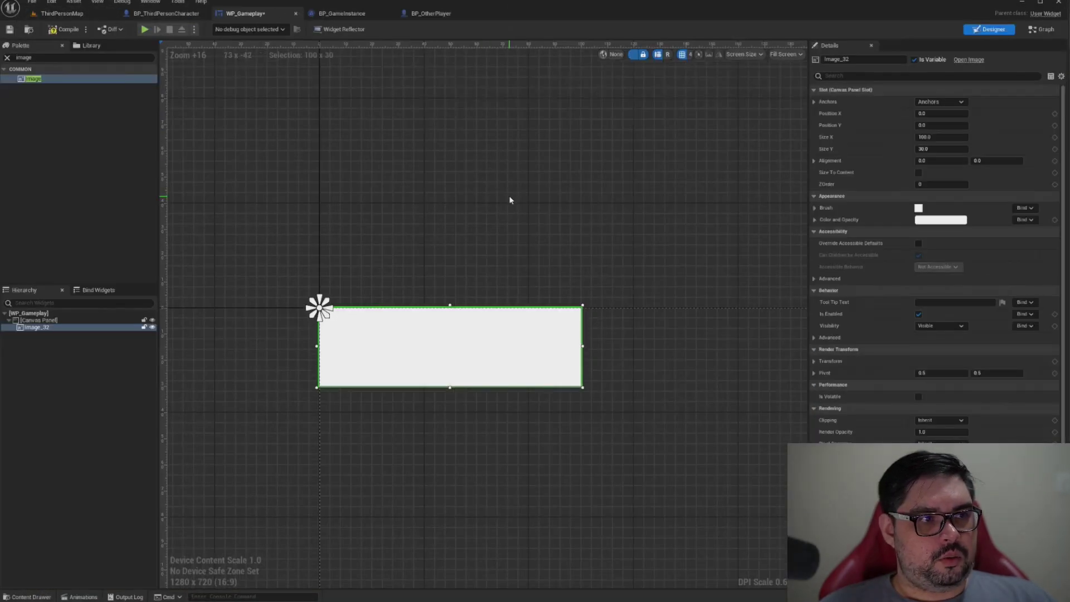
scroll(510, 200, up, 2)
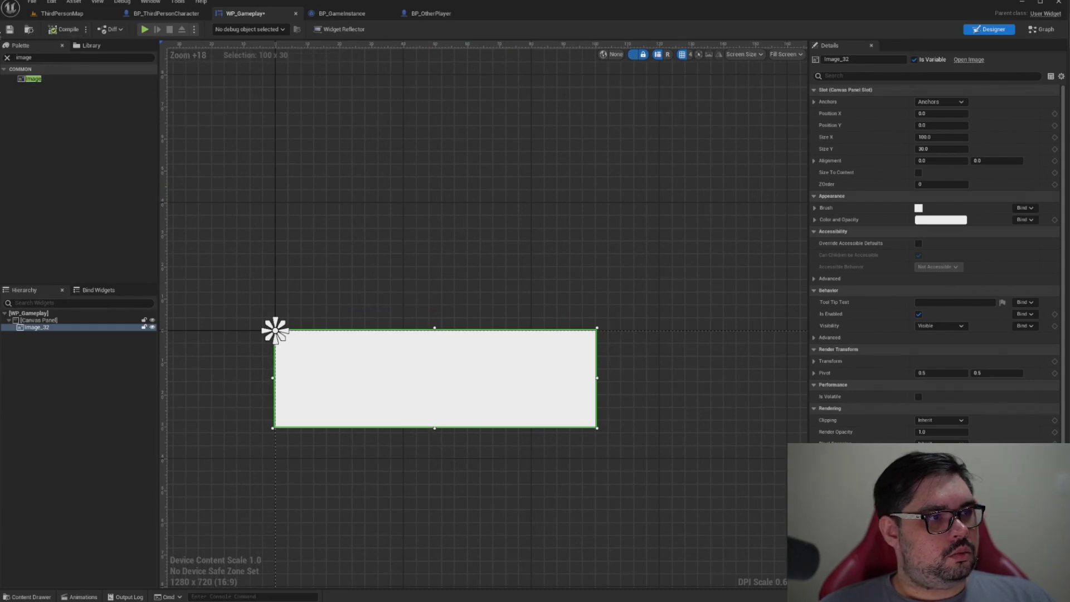
click(9, 31)
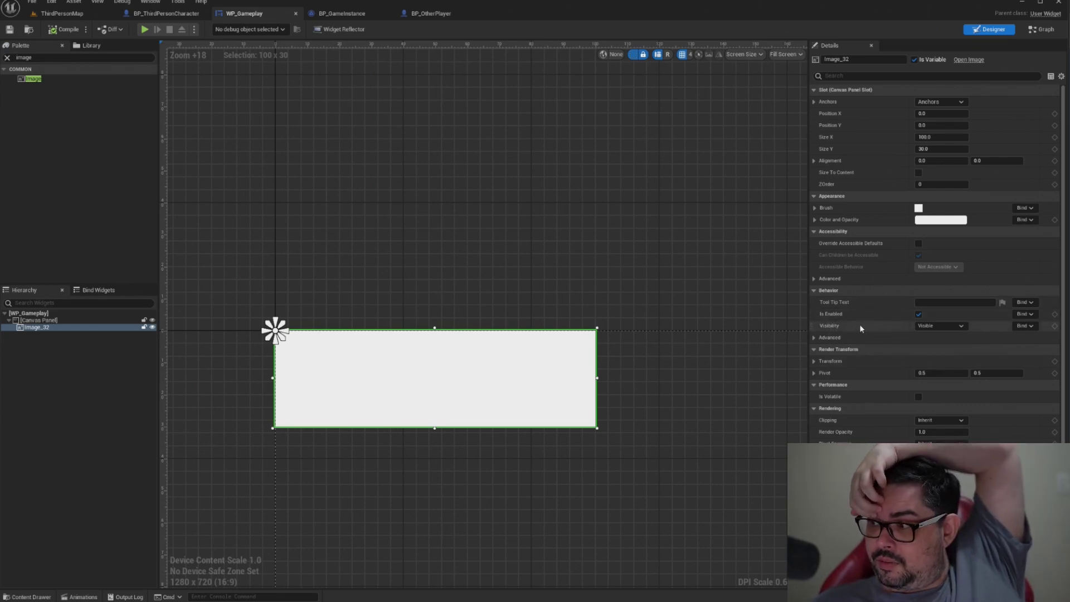
click(925, 327)
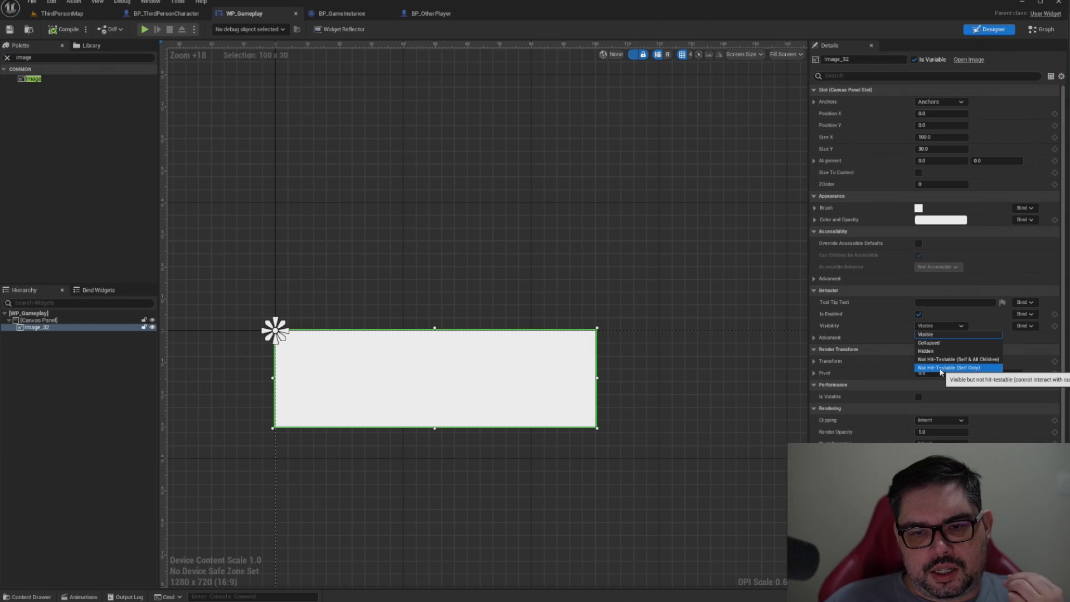
Step: Dismiss the Visibility dropdown, leaving Image_32 Visible, then pan and zoom the Designer canvas
click(667, 375)
right_drag(704, 382, 464, 304)
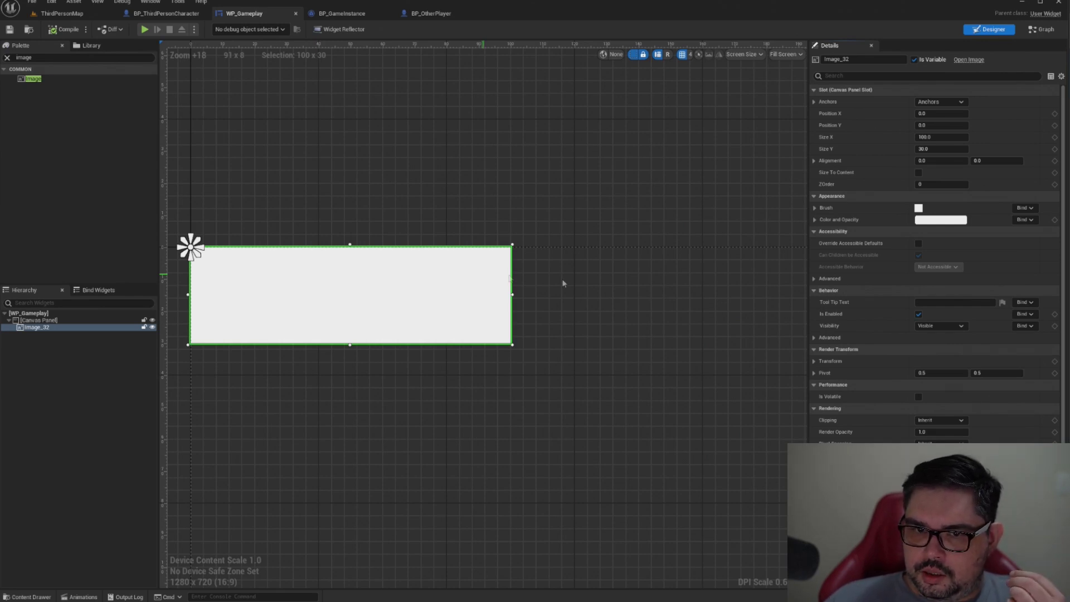
click(945, 327)
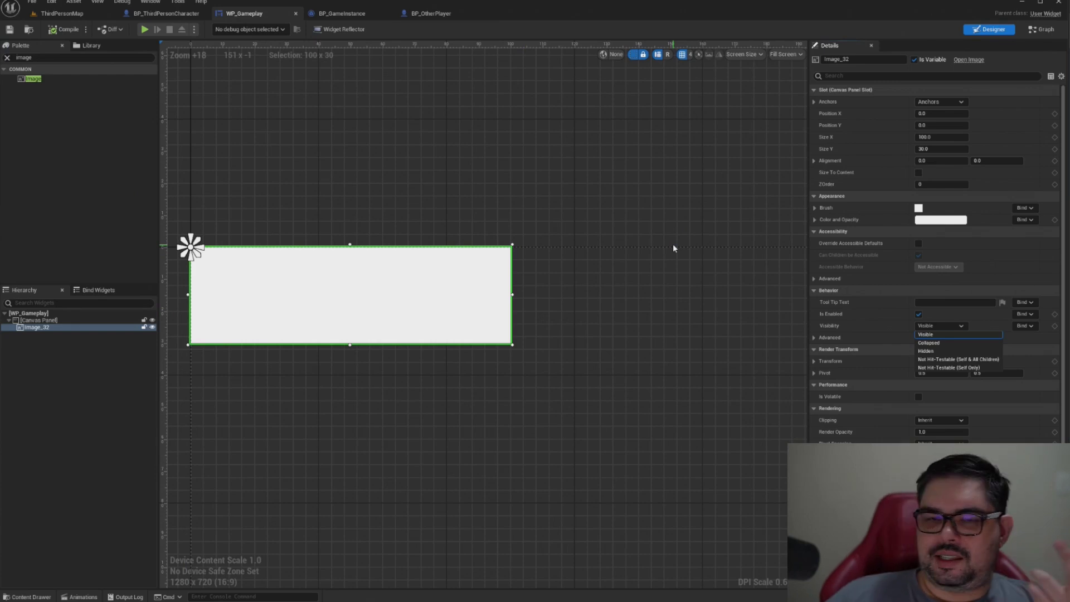
right_drag(558, 289, 657, 316)
scroll(658, 316, up, 2)
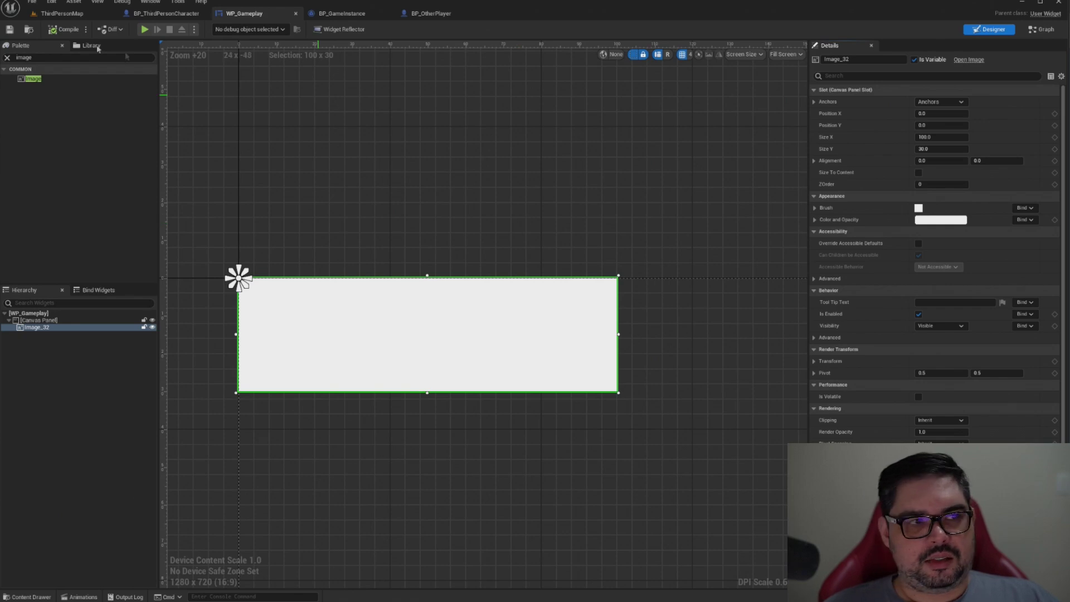
click(74, 19)
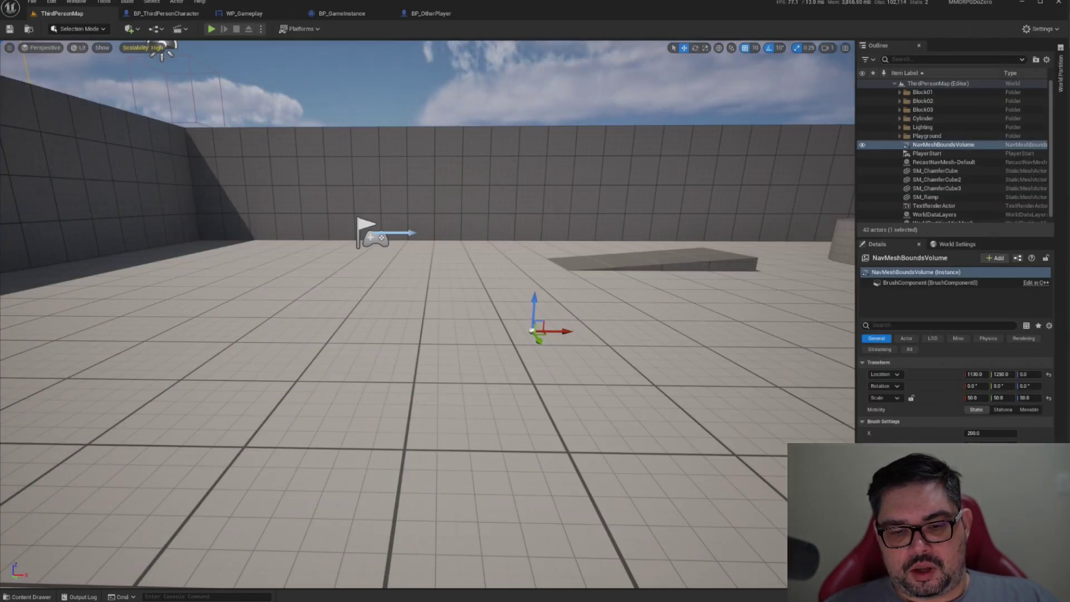
click(245, 13)
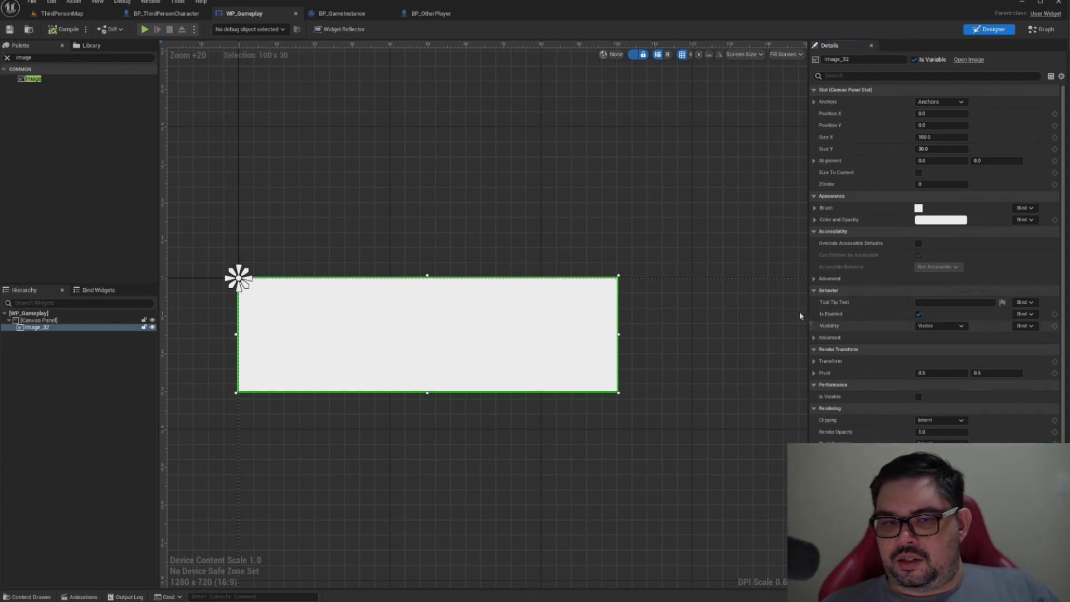
click(936, 329)
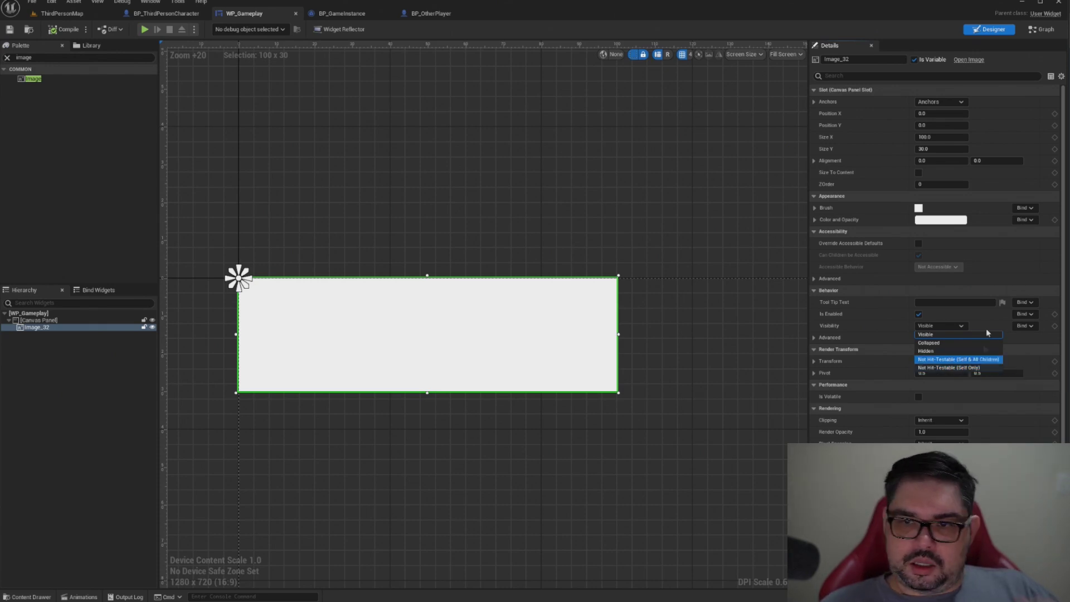
Step: Dismiss the Visibility dropdown and open BP_ThirdPersonCharacter from Content/ThirdPerson/Blueprints in the Content Drawer
click(363, 119)
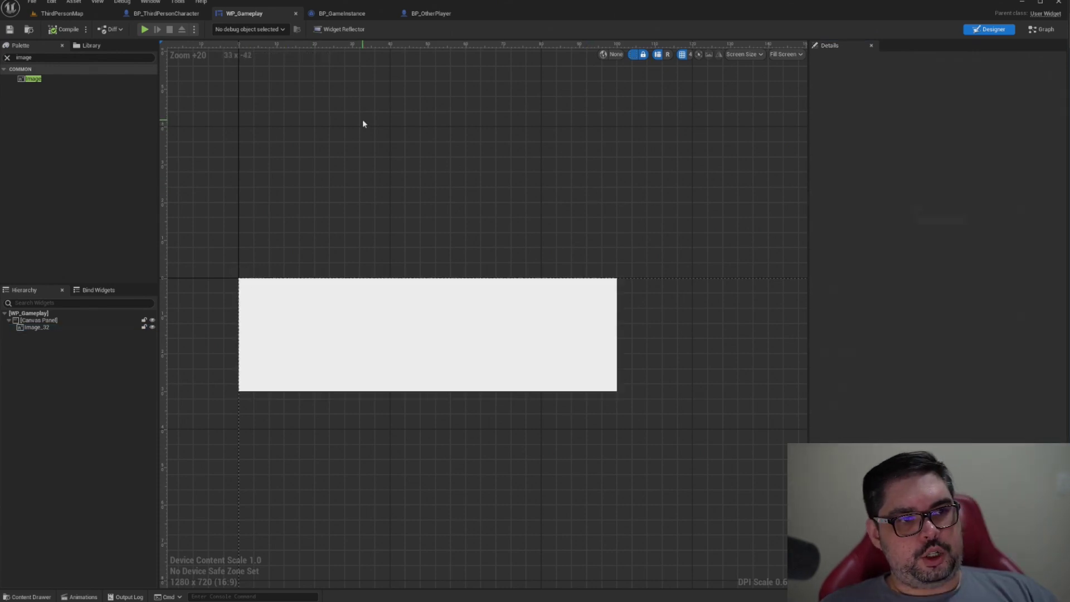
right_drag(569, 191, 574, 154)
key(ctrl+space)
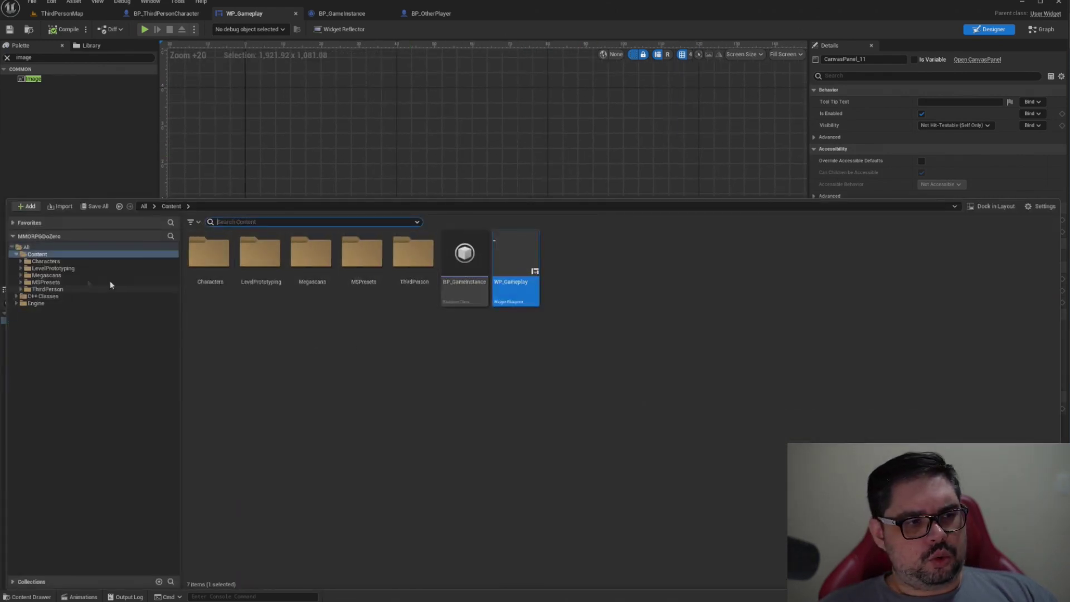
click(48, 261)
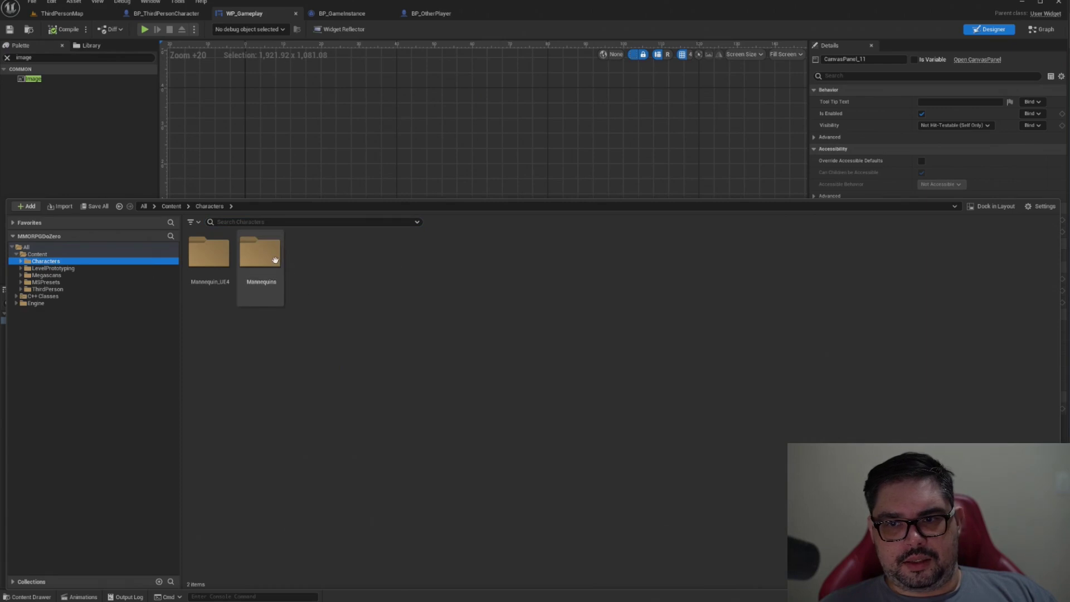
click(47, 288)
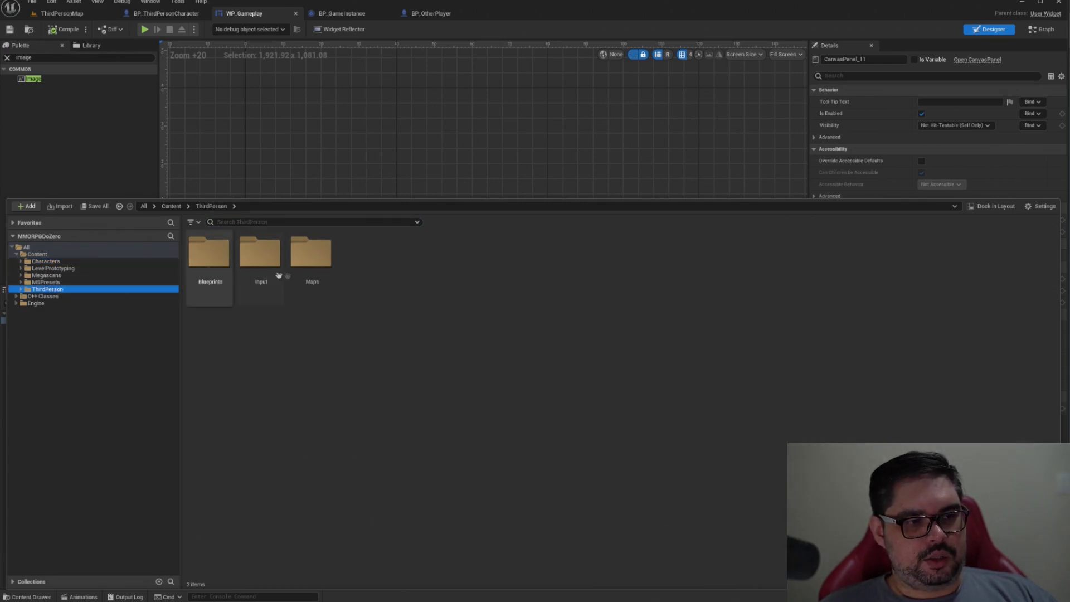
double_click(209, 254)
double_click(252, 262)
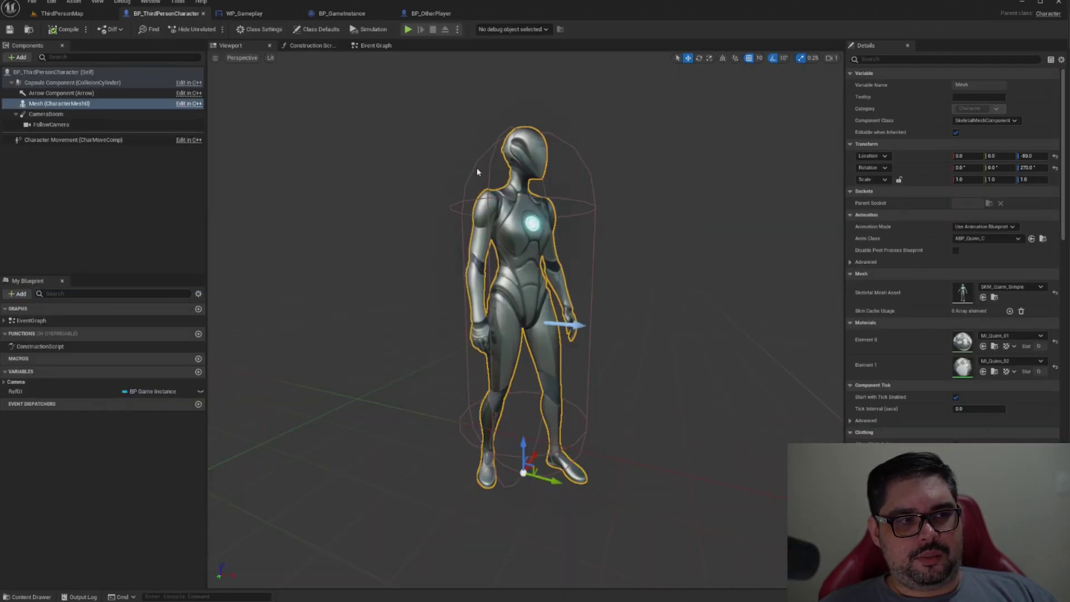
Step: Switch to the Event Graph and pan past the input sections to an empty area
click(363, 46)
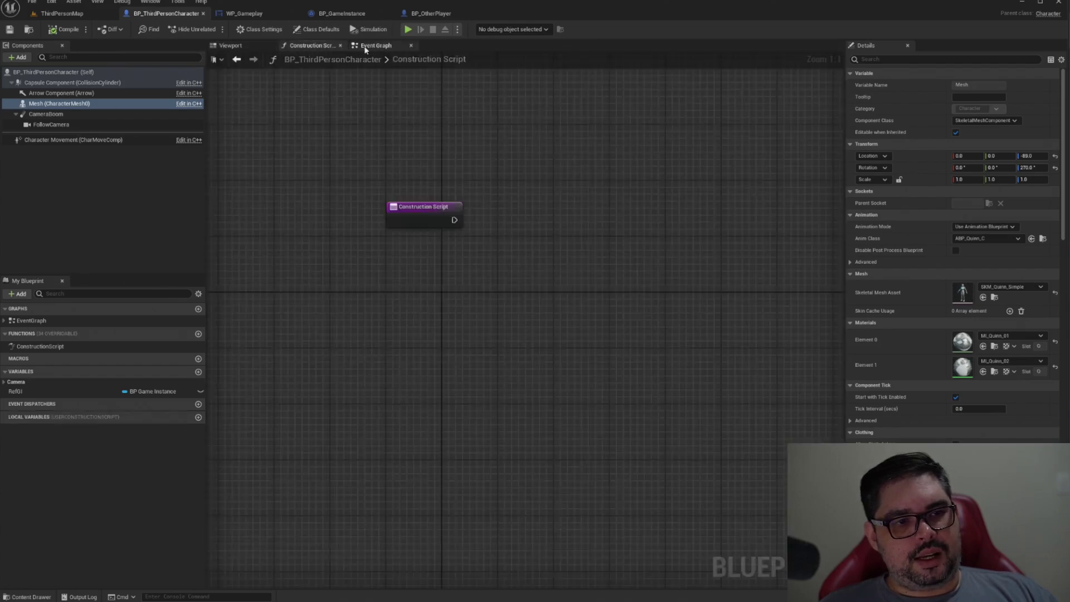
right_drag(270, 208, 271, 3)
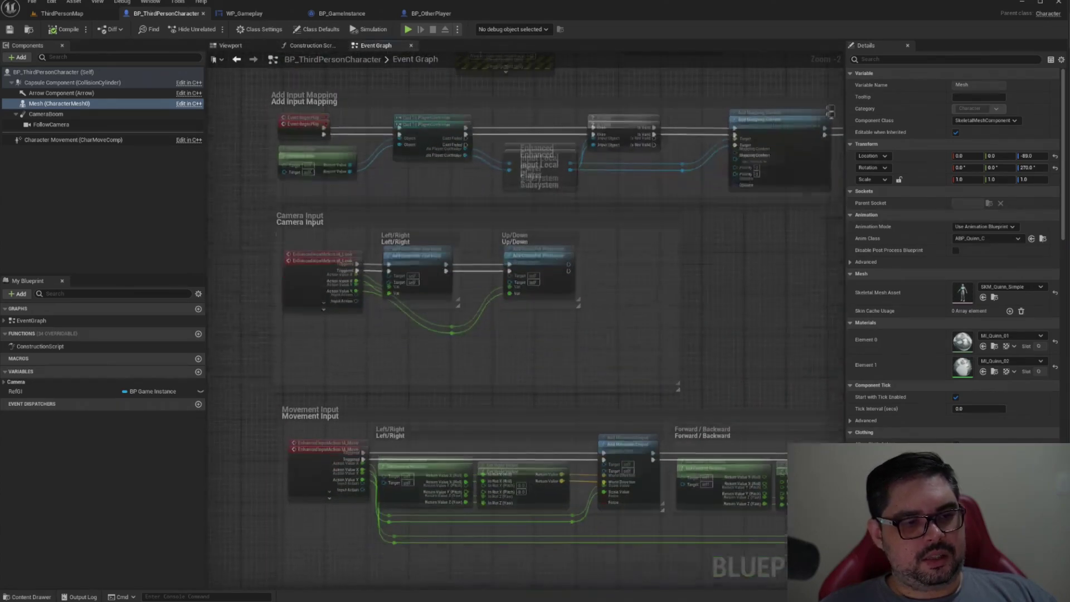
mouse_move(407, 362)
right_down()
mouse_move(426, 599)
mouse_move(434, 458)
right_up()
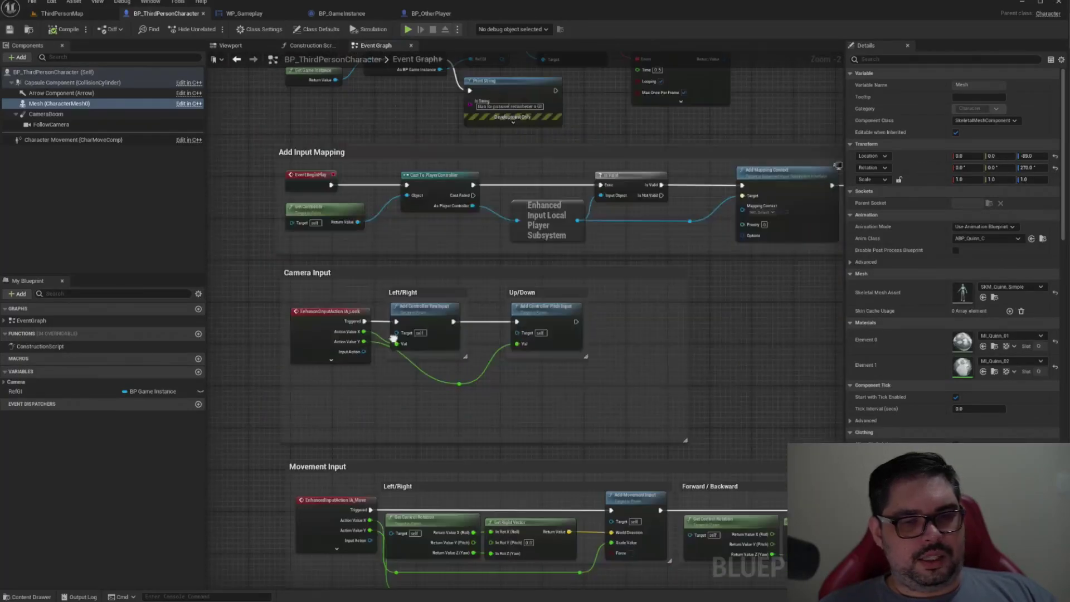
scroll(435, 458, up, 2)
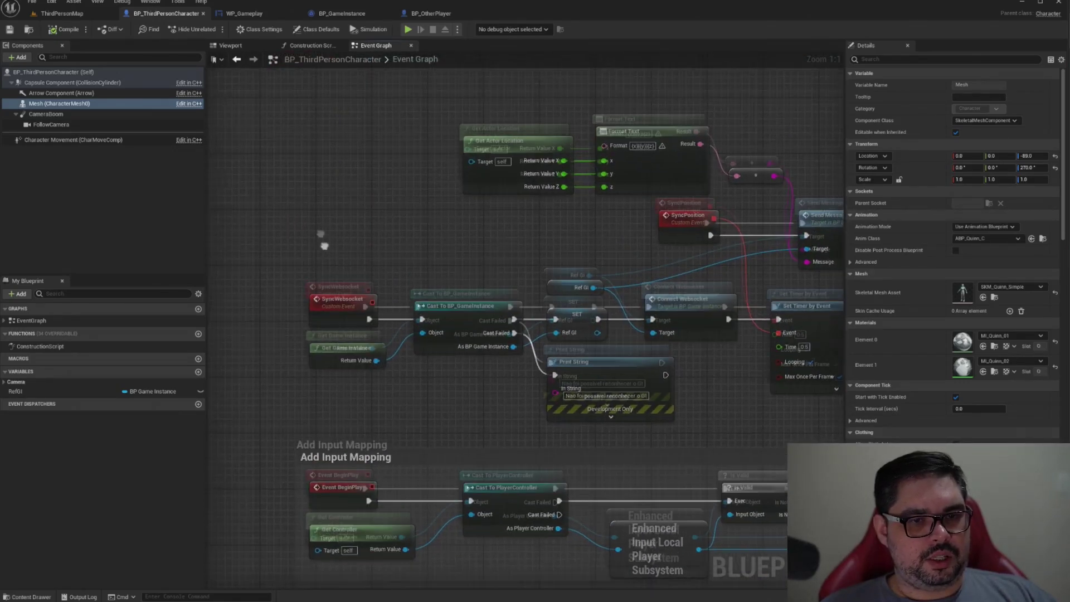
right_drag(427, 473, 427, 599)
Step: Add an Event Tick node there by searching 'tick', and position it
right_click(373, 288)
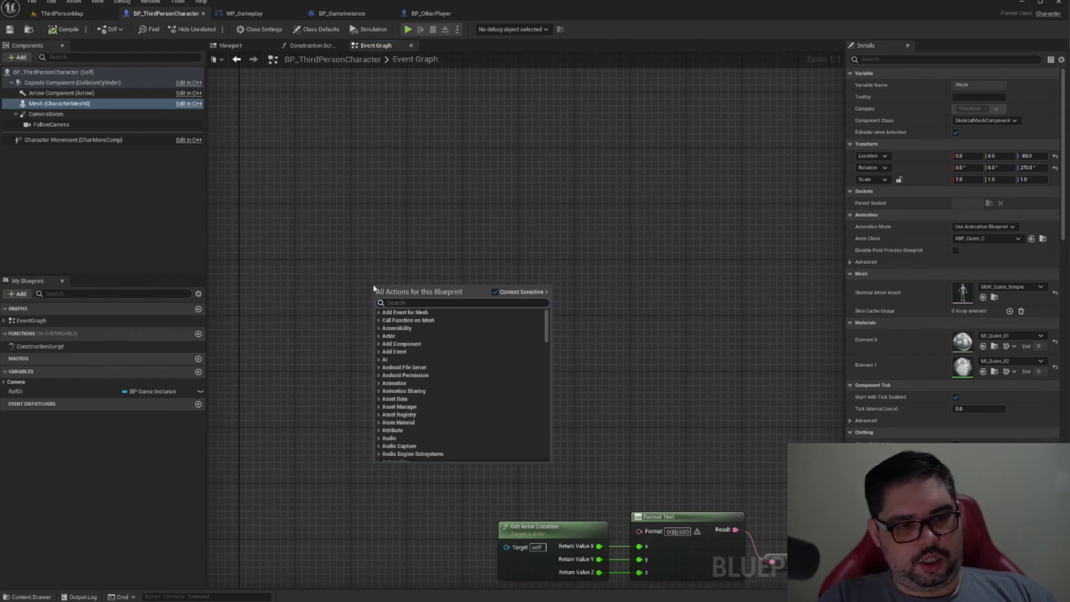
text(tick)
click(428, 418)
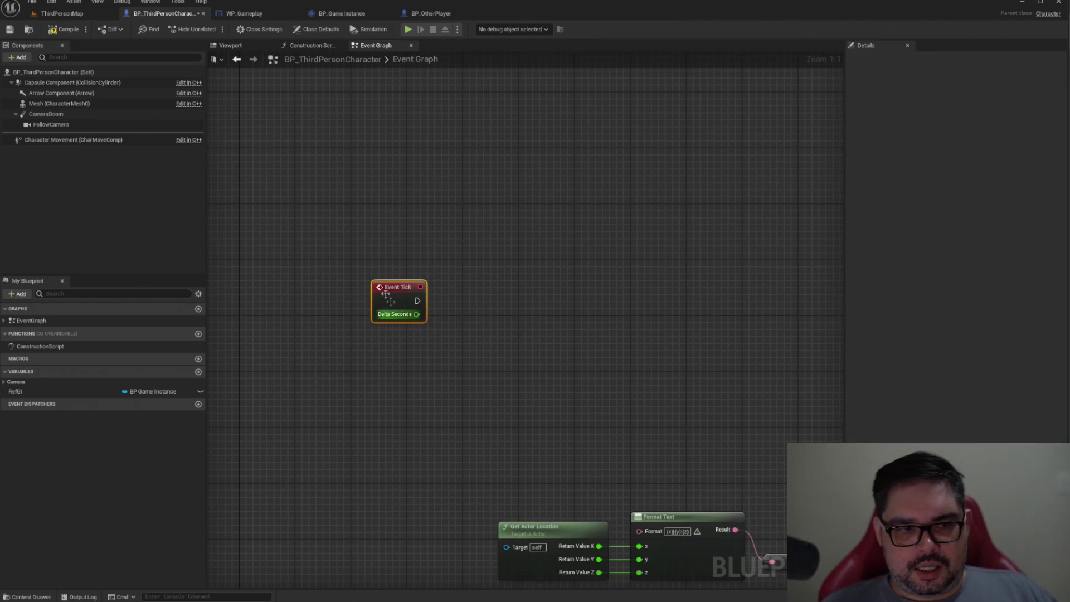
mouse_move(392, 291)
mouse_down()
mouse_move(392, 272)
mouse_move(373, 273)
mouse_up()
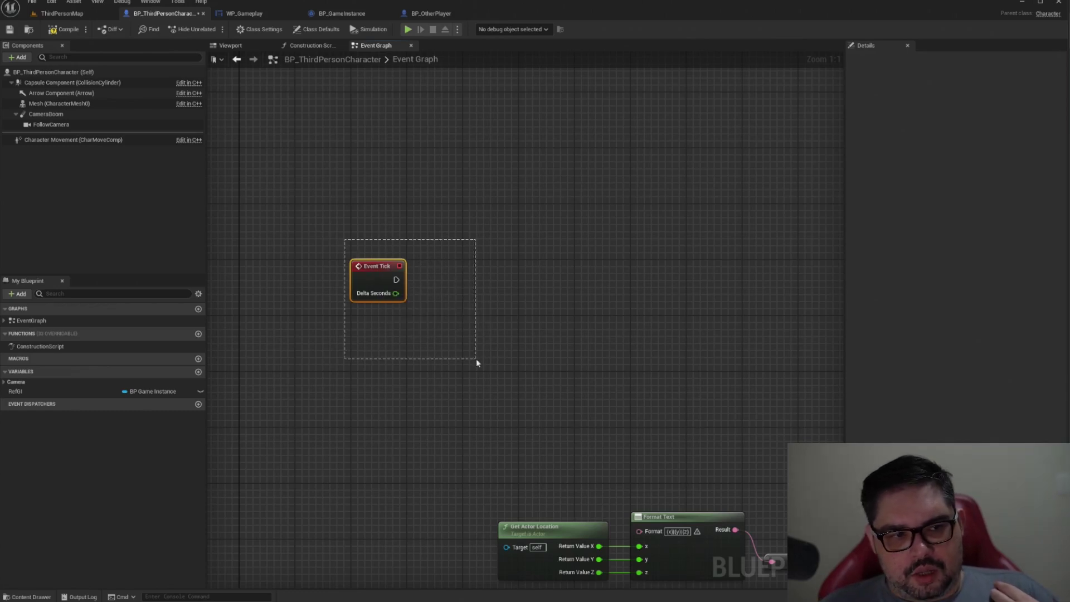
drag(476, 361, 476, 361)
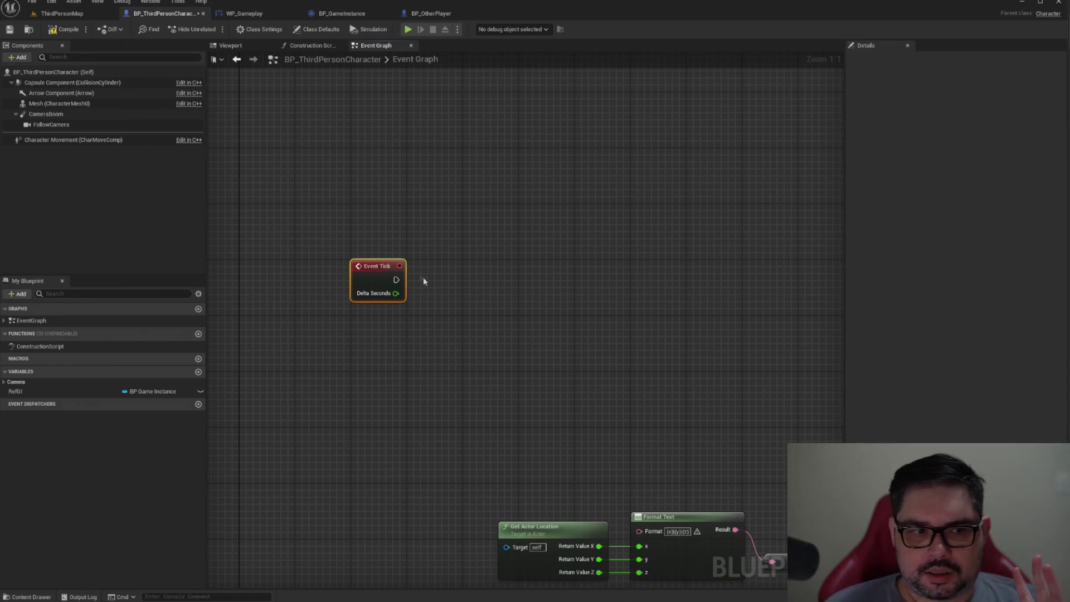
right_drag(373, 175, 404, 207)
Step: Add a Set Timer by Event node by searching 'event time' in the graph
right_click(393, 193)
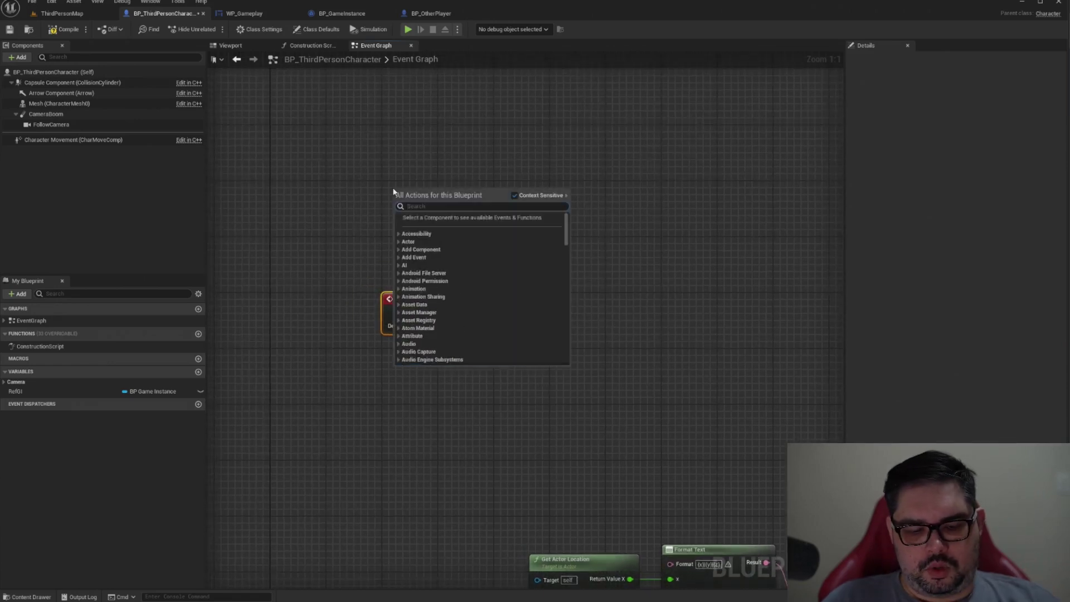
text(set event)
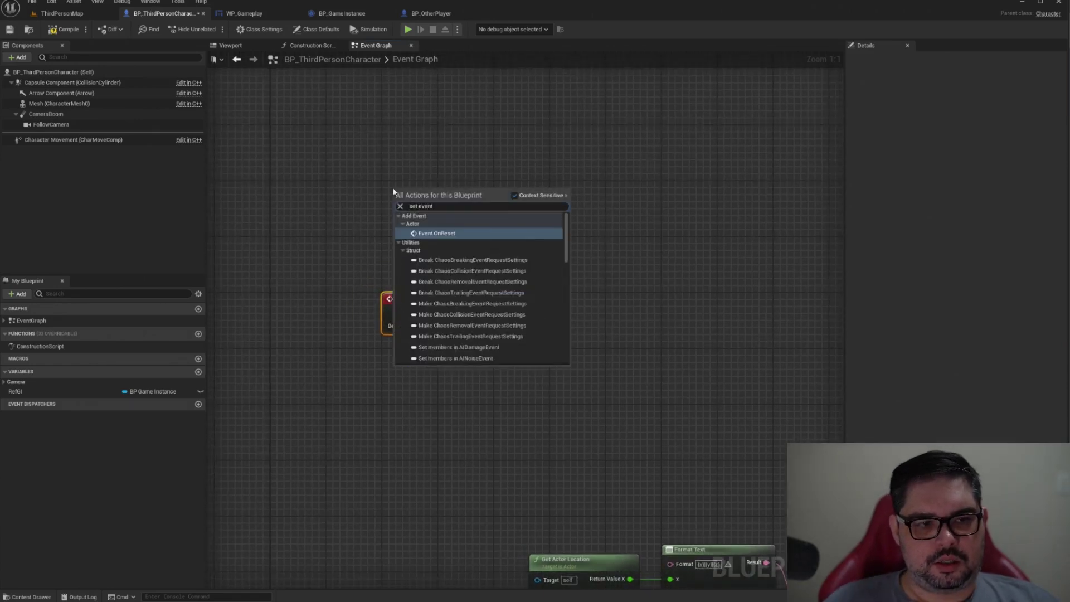
key(ctrl+a)
text(event)
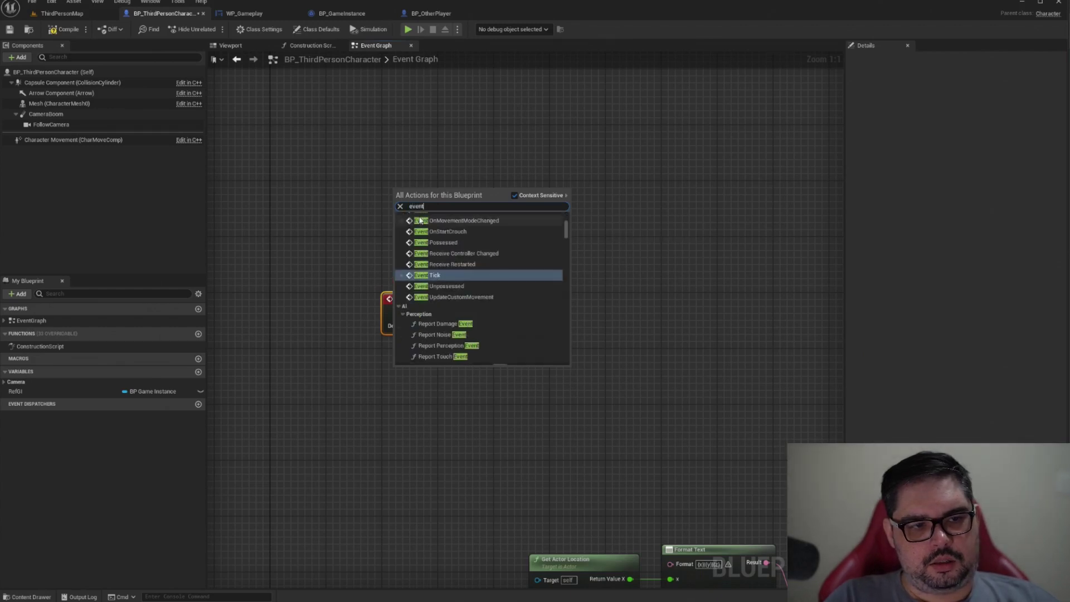
text( time)
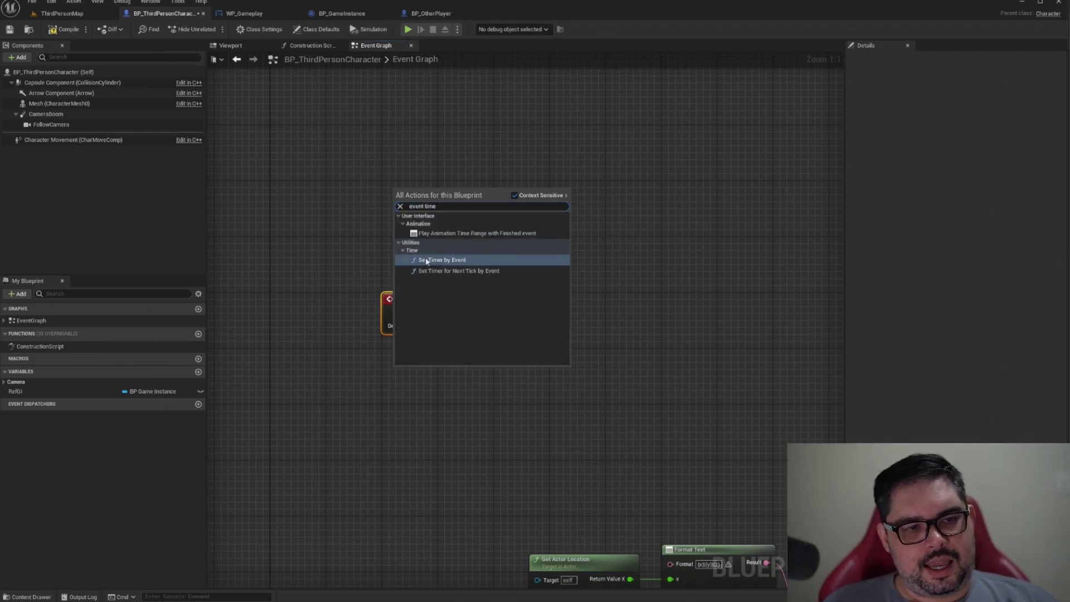
click(443, 261)
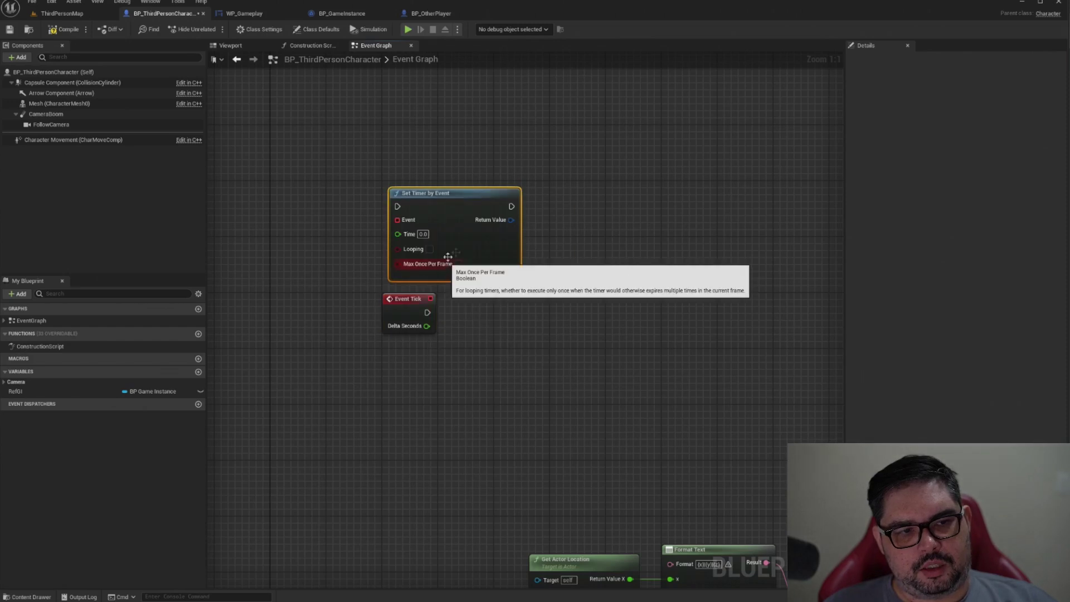
mouse_move(448, 195)
mouse_down()
mouse_move(456, 174)
mouse_move(421, 165)
mouse_move(514, 297)
mouse_up()
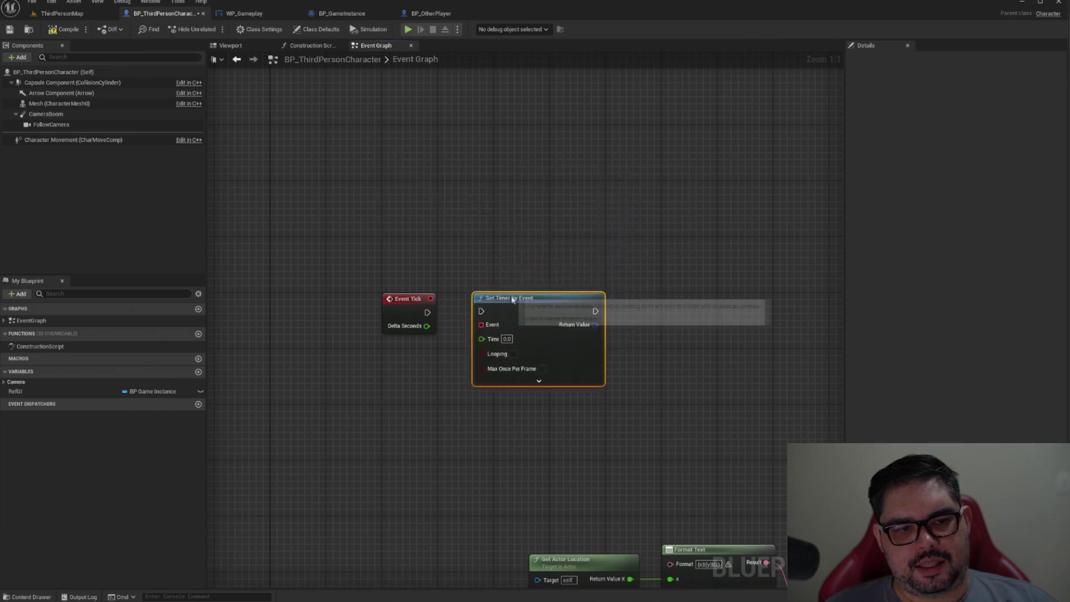
Step: Enable Looping and Max Once Per Frame on the timer, then rearrange it and Event Tick
click(520, 354)
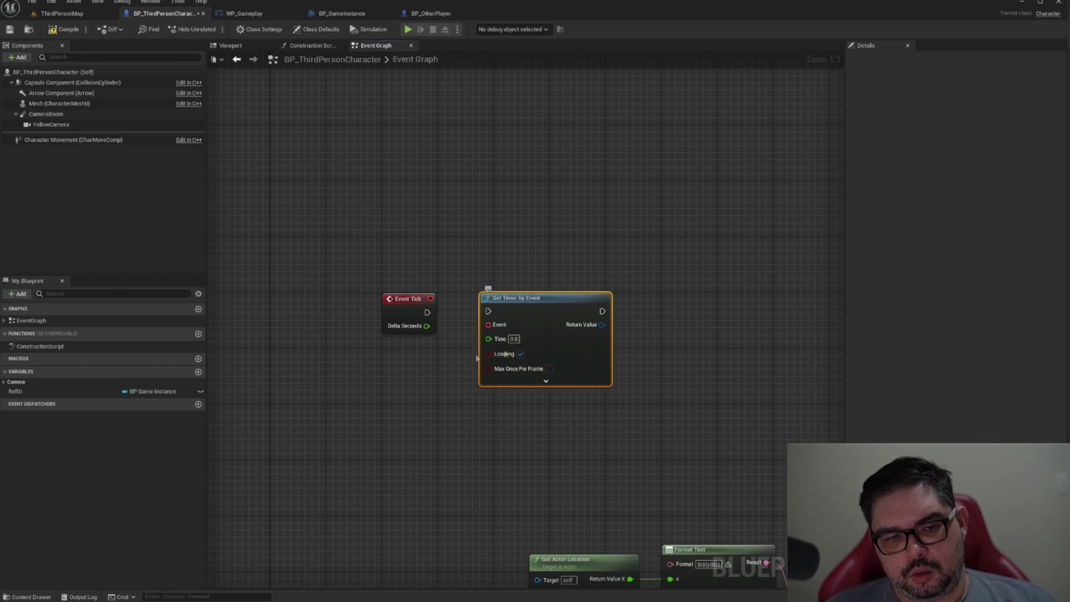
click(546, 381)
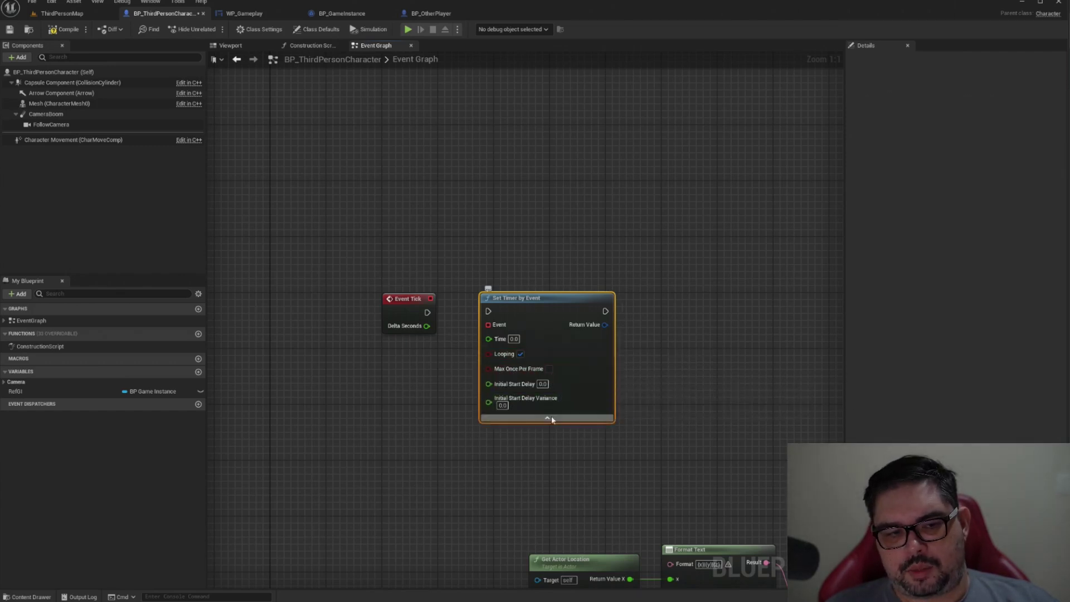
click(548, 417)
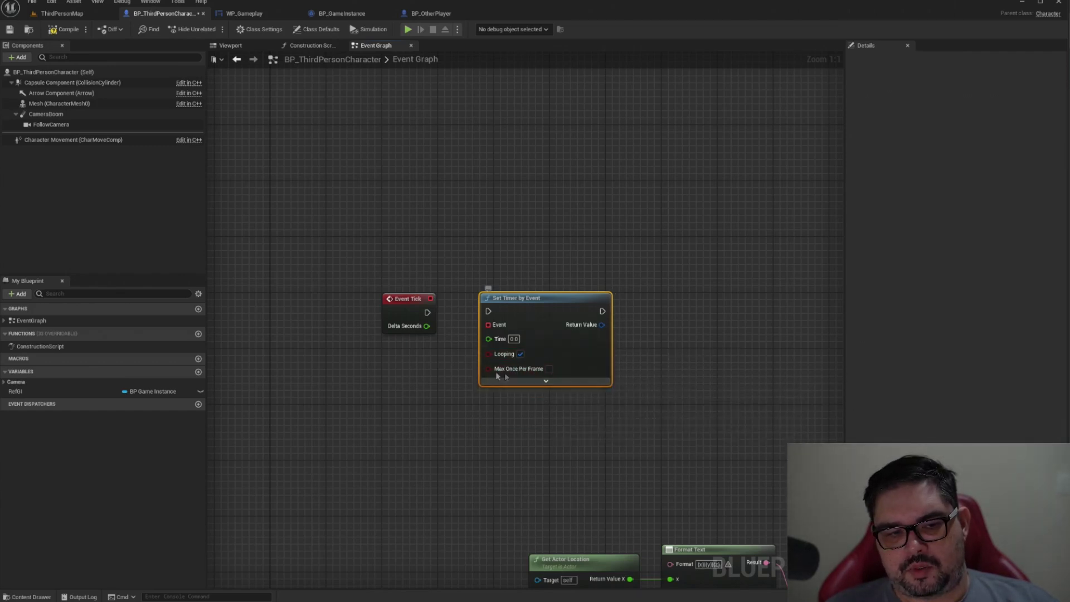
click(549, 369)
drag(349, 254, 427, 371)
drag(402, 310, 395, 436)
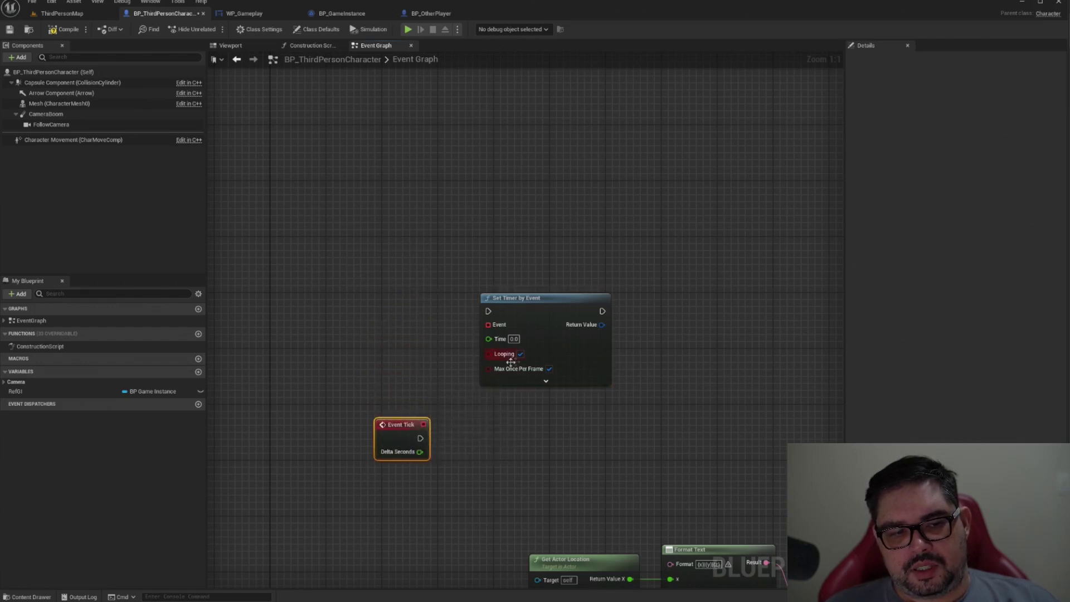
drag(484, 310, 462, 275)
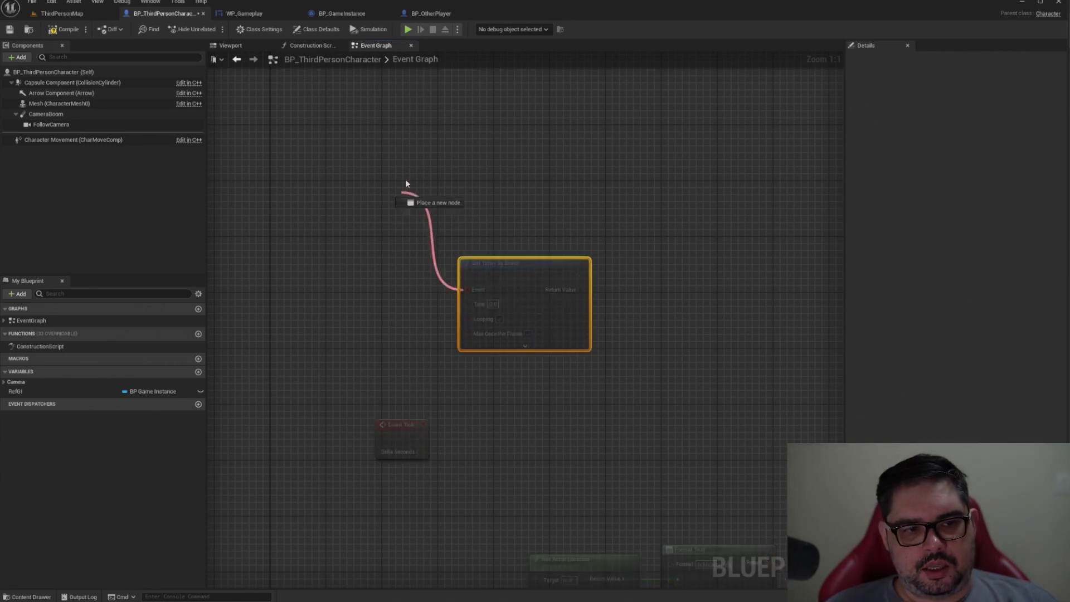
drag(471, 289, 405, 179)
Step: Create a custom event from the timer's Event pin and rename it CustomTick
text(cst)
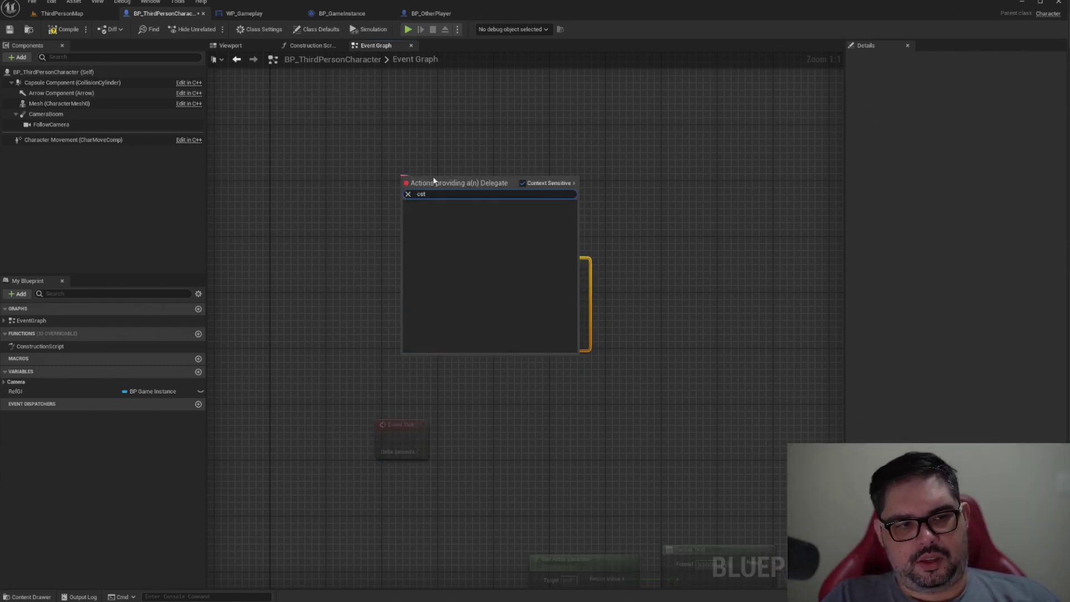
key(Return)
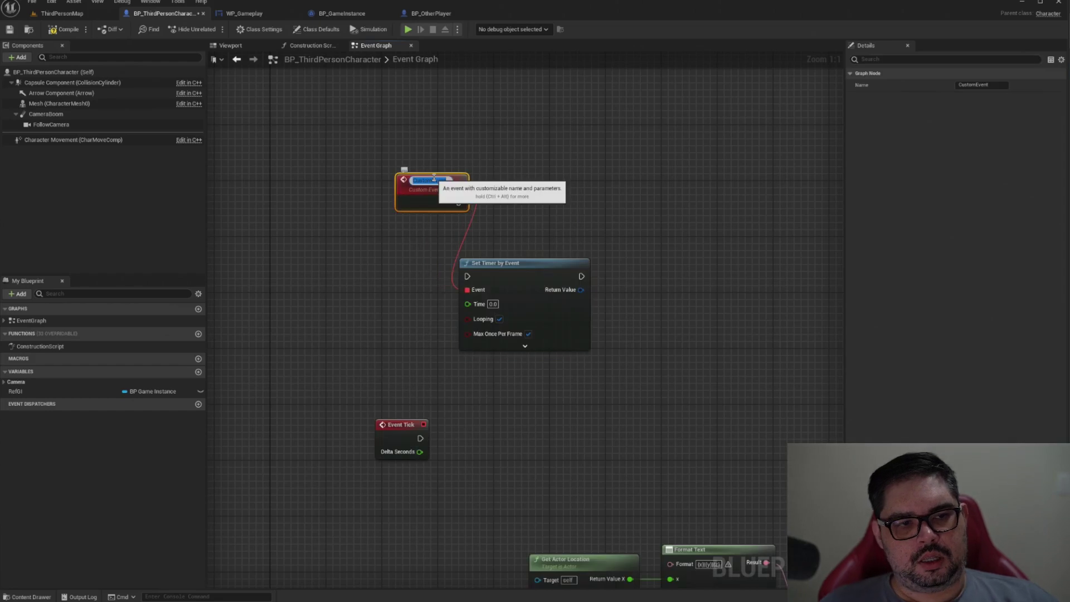
key(Return)
drag(435, 196, 406, 196)
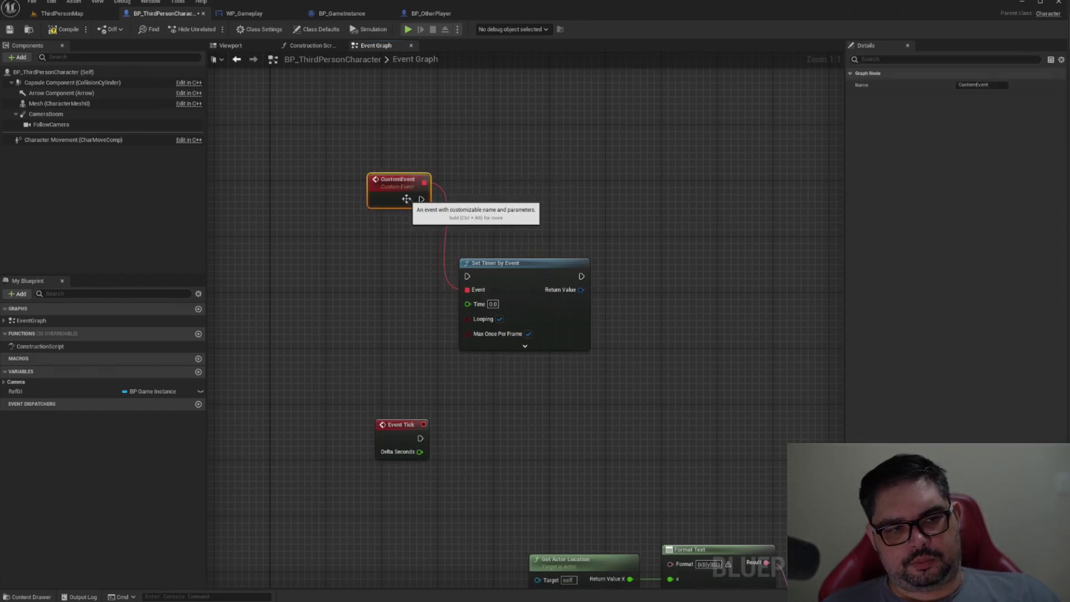
key(F2)
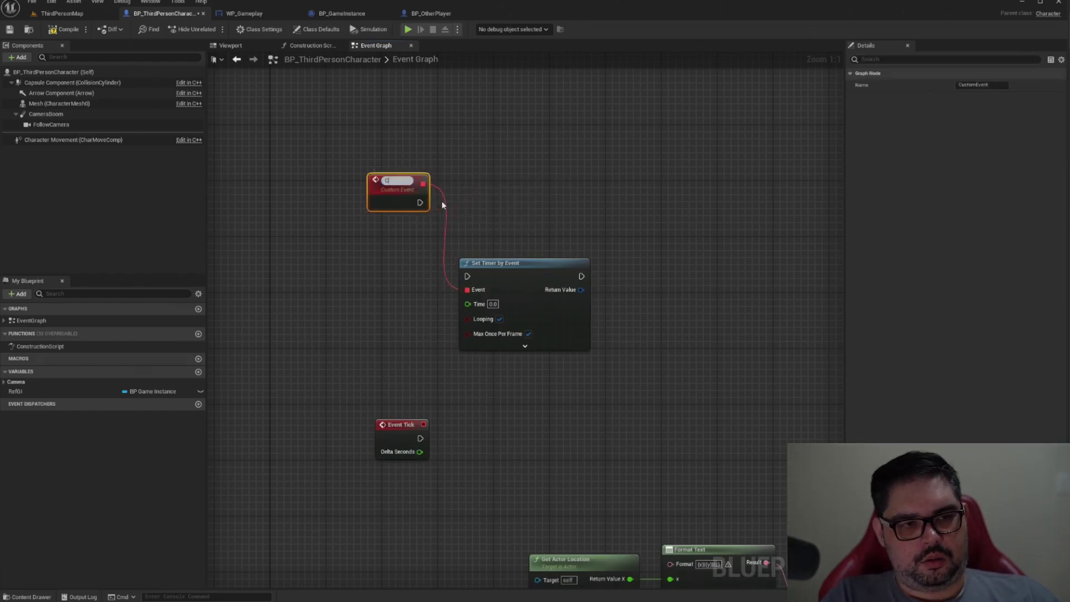
text(ustomTick)
key(Return)
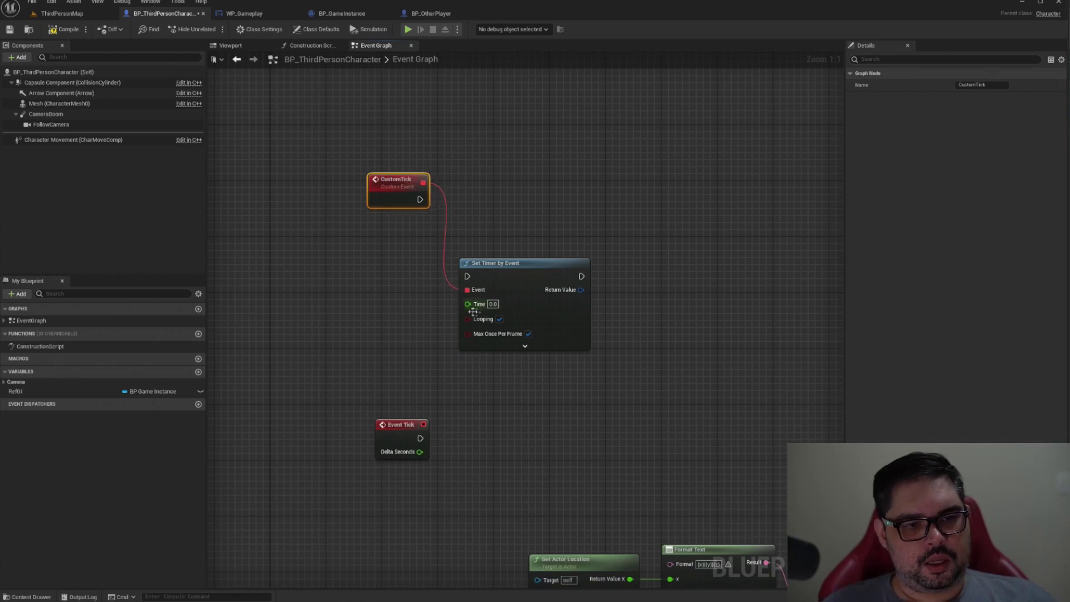
Step: Set the Set Timer by Event node's Time to 0.1
click(492, 304)
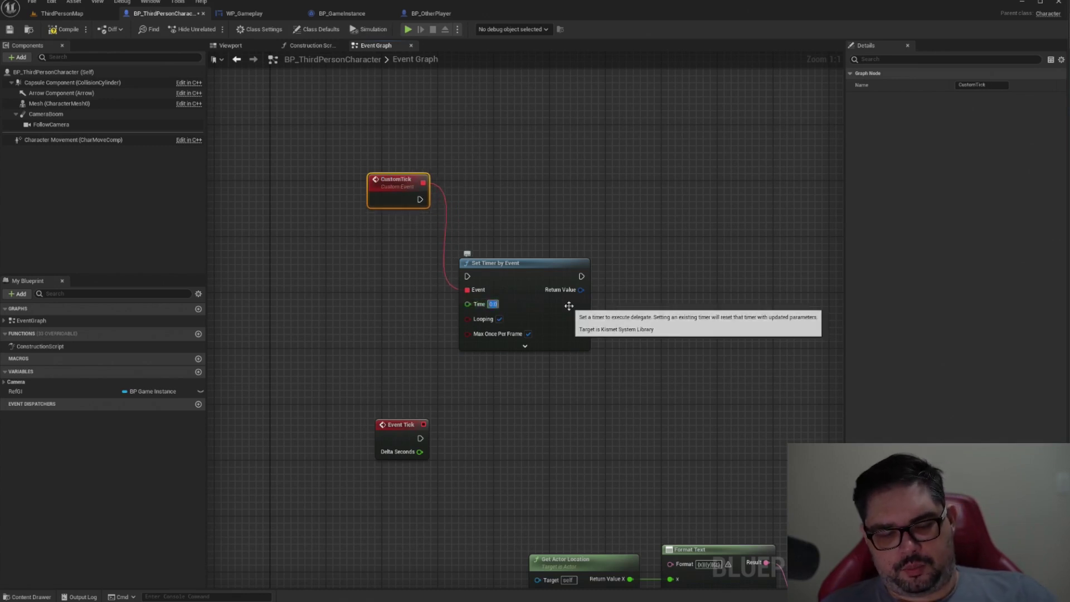
text(0.1)
click(375, 215)
Step: Nudge the CustomTick, Set Timer by Event and Event Tick nodes into a tidier layout
drag(381, 201, 394, 243)
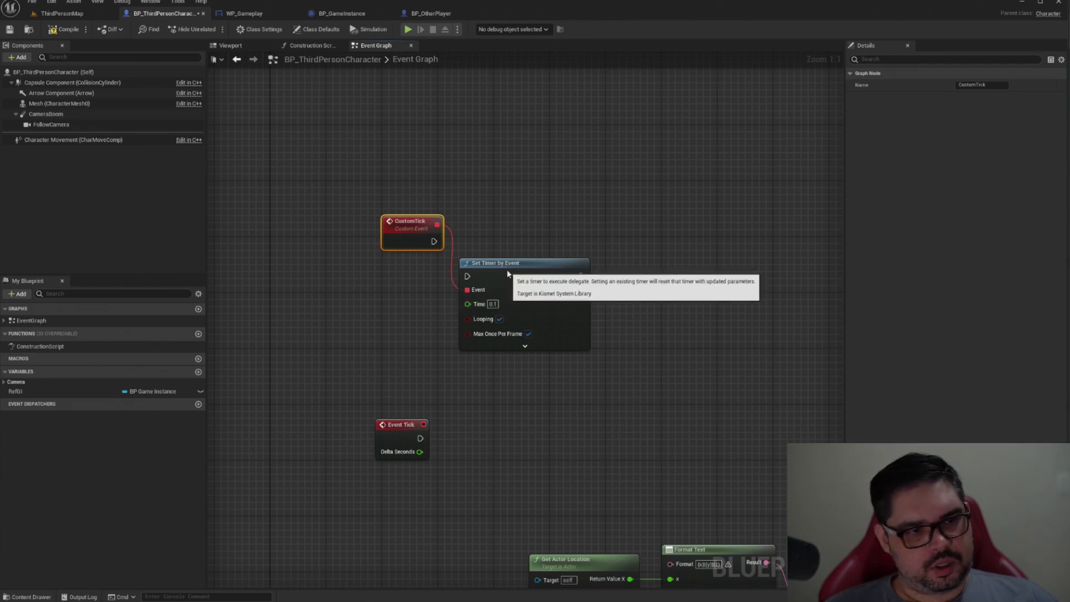
drag(503, 273, 524, 273)
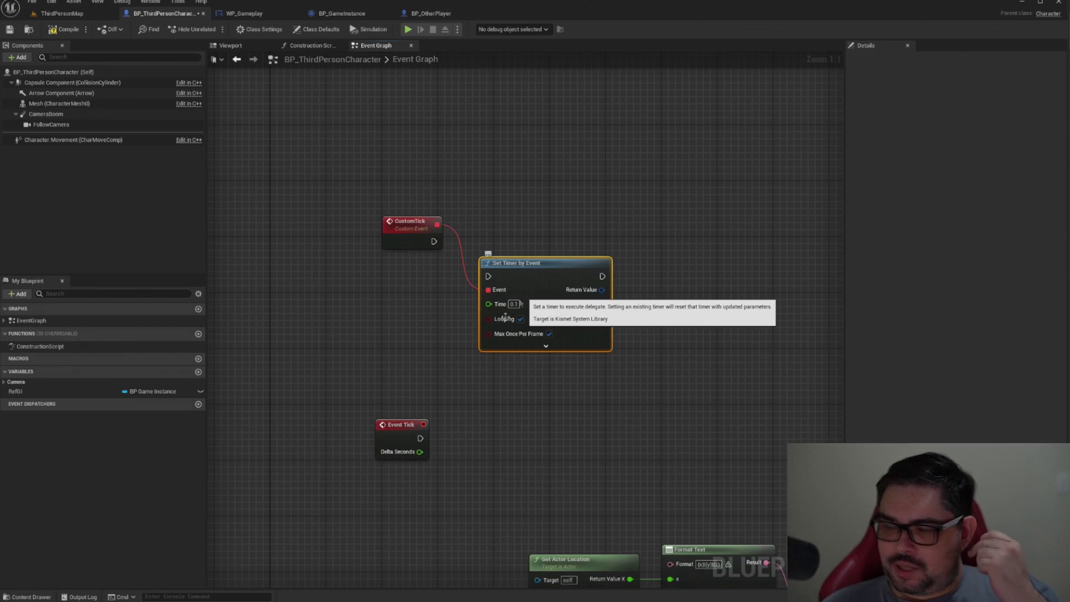
drag(397, 431, 404, 388)
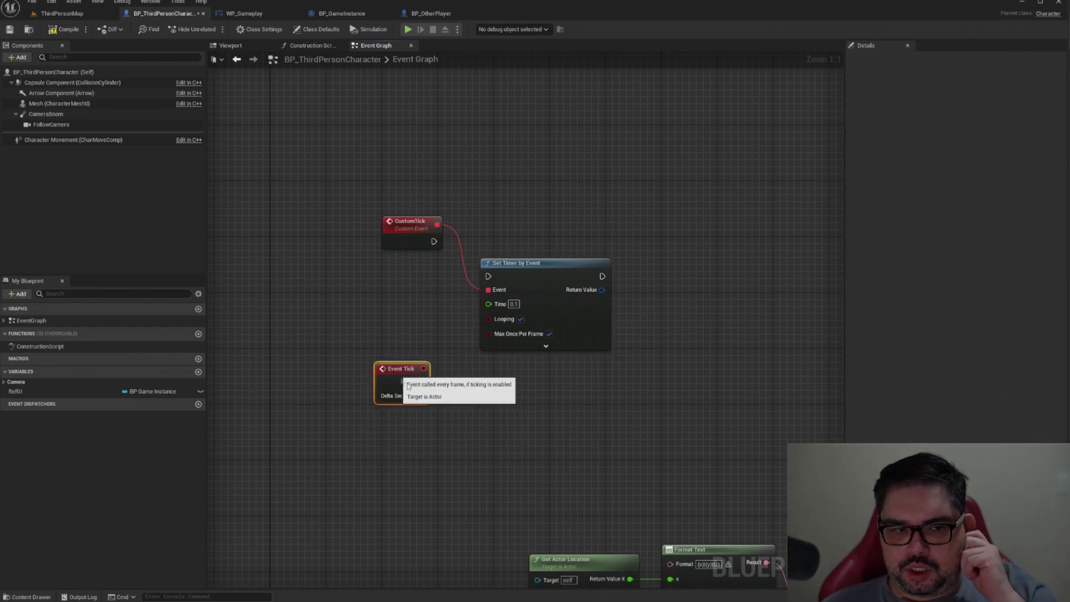
drag(346, 195, 555, 333)
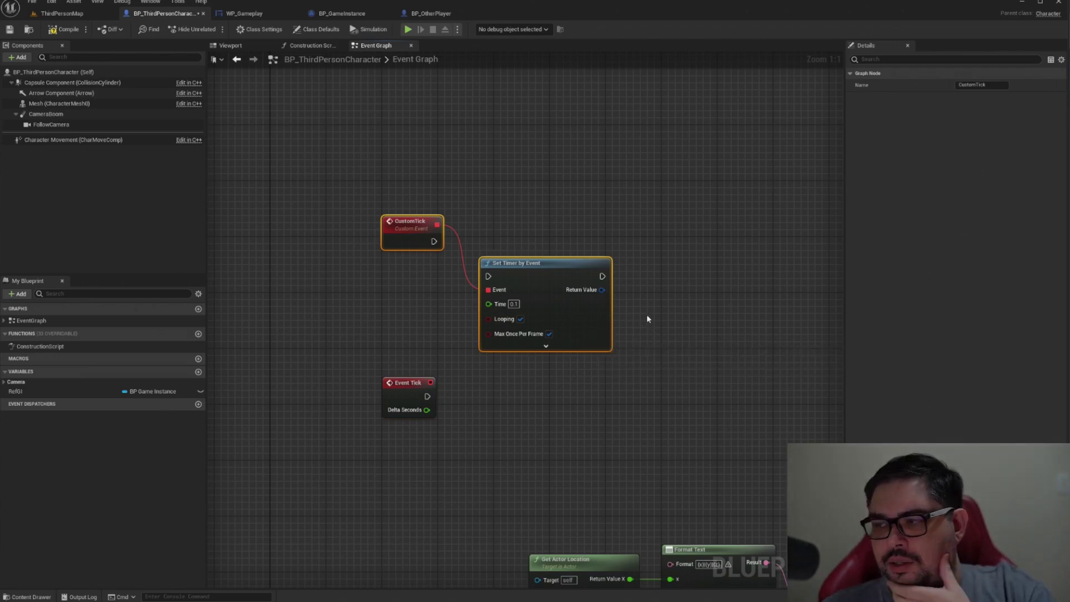
mouse_move(390, 319)
mouse_down()
mouse_move(429, 477)
mouse_move(398, 463)
mouse_move(423, 472)
mouse_up()
click(533, 397)
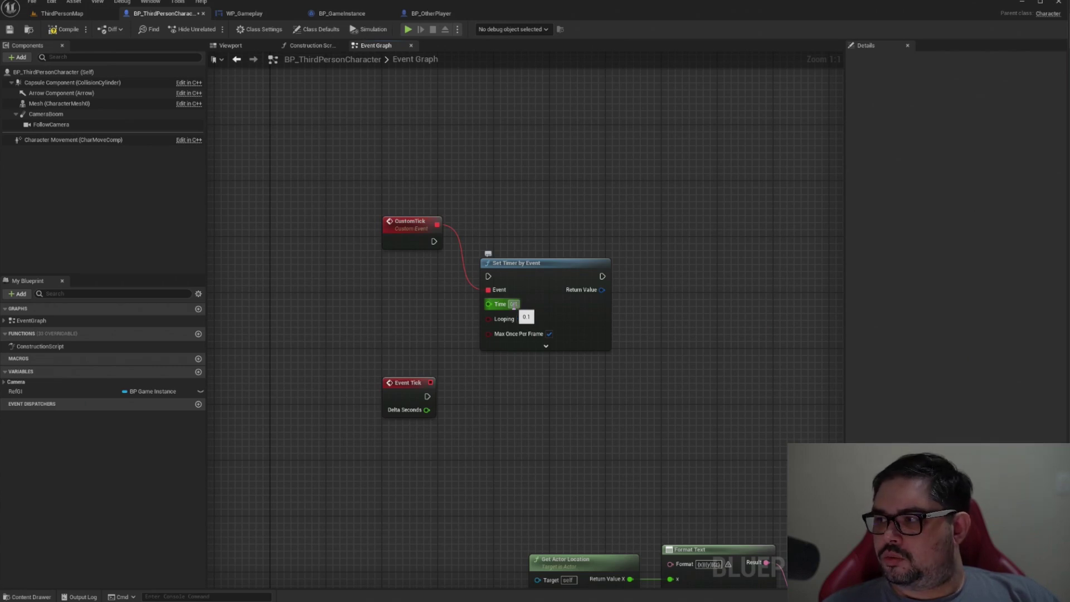
Step: Move the CustomTick node higher, above the Set Timer by Event node
drag(308, 170, 685, 367)
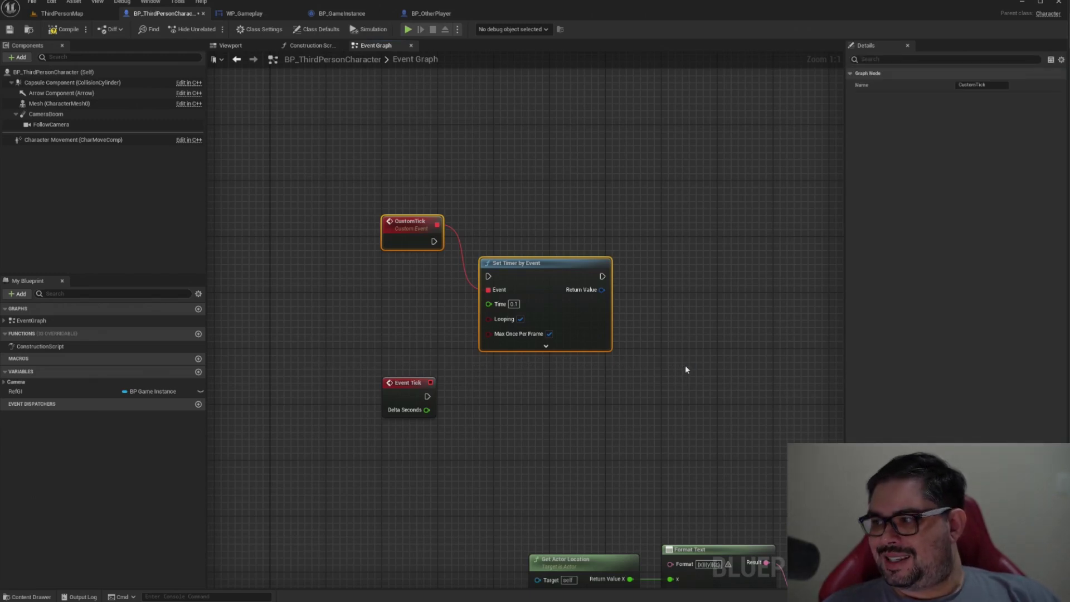
drag(362, 367, 463, 443)
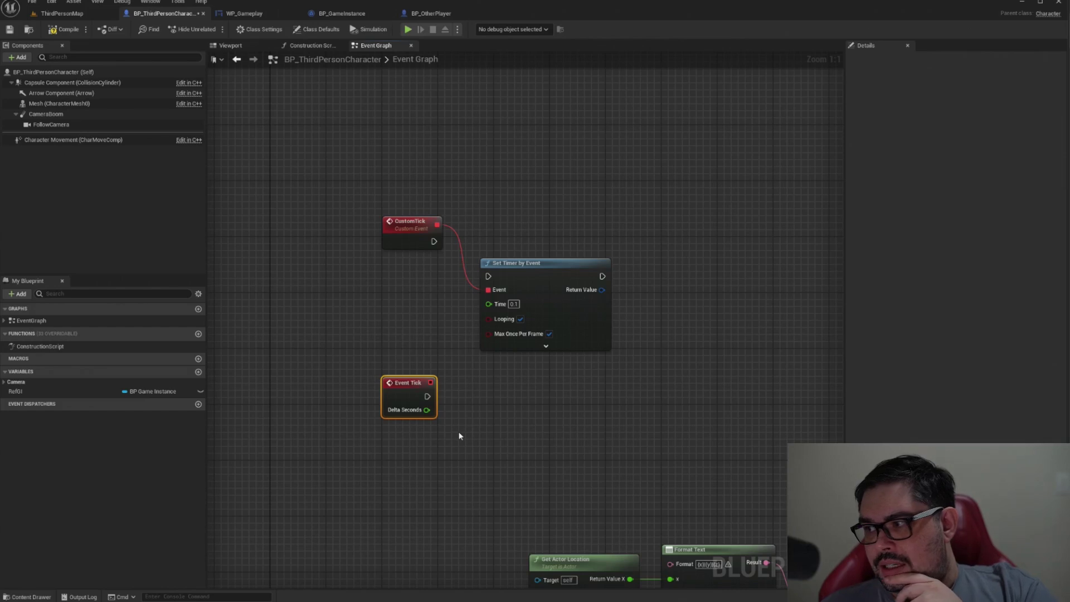
drag(346, 189, 671, 360)
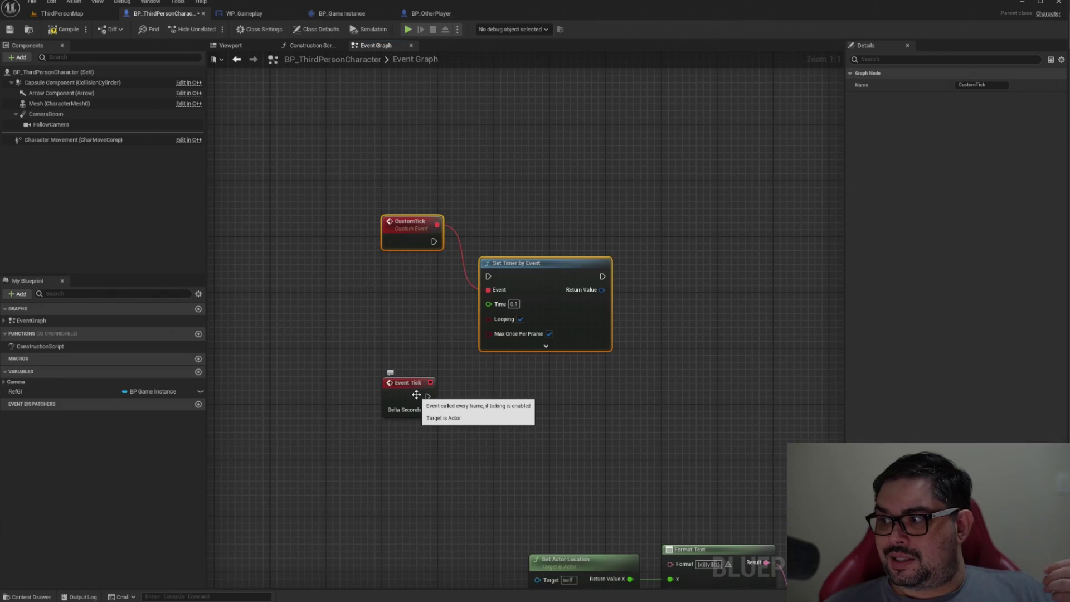
drag(346, 364, 386, 397)
drag(487, 466, 487, 466)
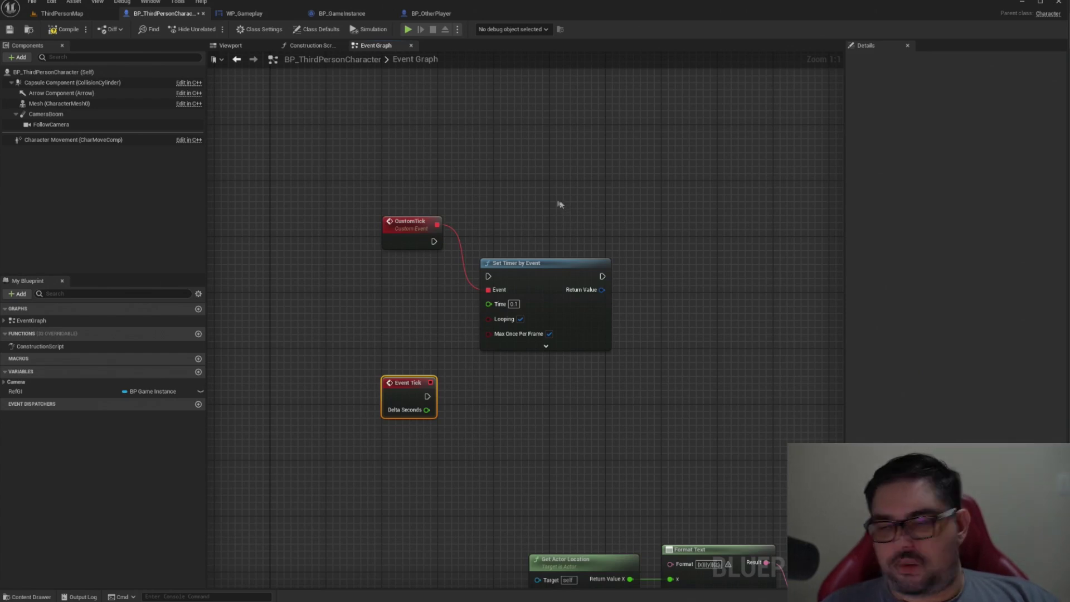
drag(406, 240, 406, 205)
drag(347, 133, 644, 367)
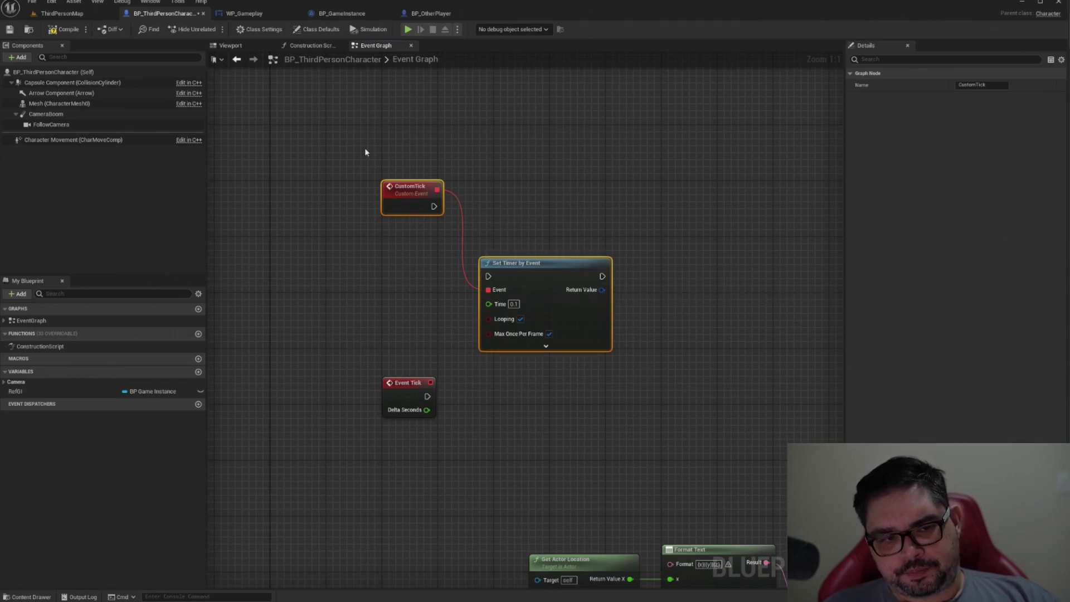
click(515, 175)
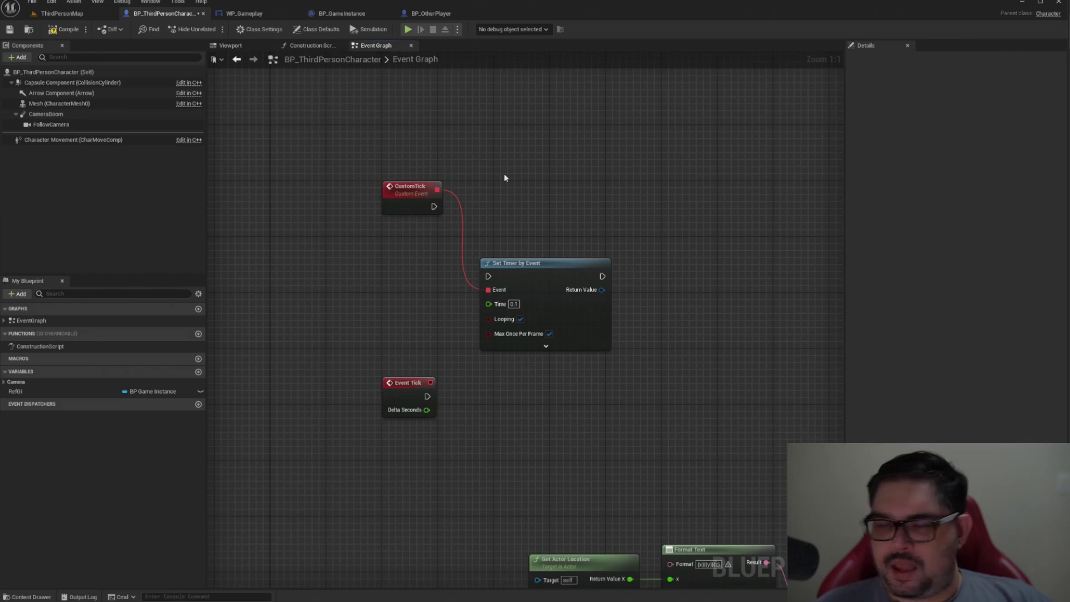
drag(310, 132, 641, 355)
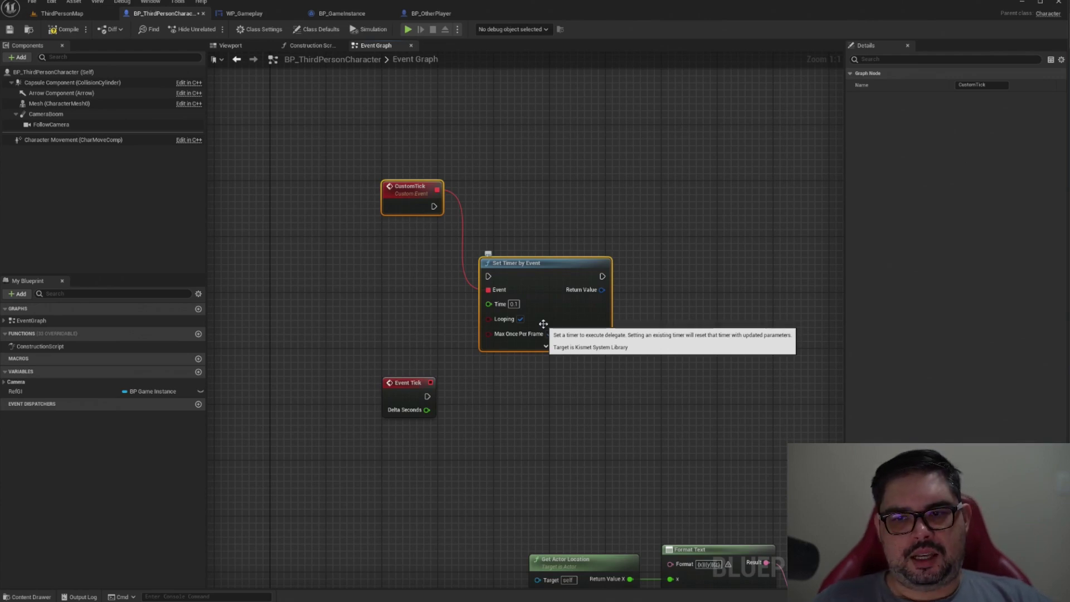
Step: Select only the Event Tick node, delete it, and clear the selection
drag(352, 149, 448, 278)
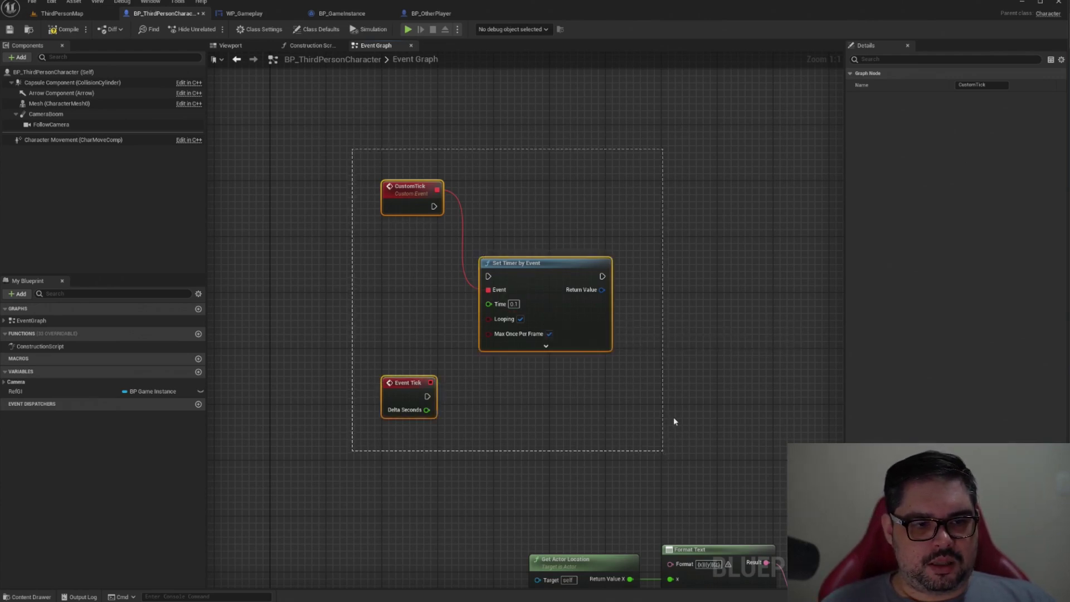
drag(563, 399, 715, 361)
drag(324, 343, 468, 470)
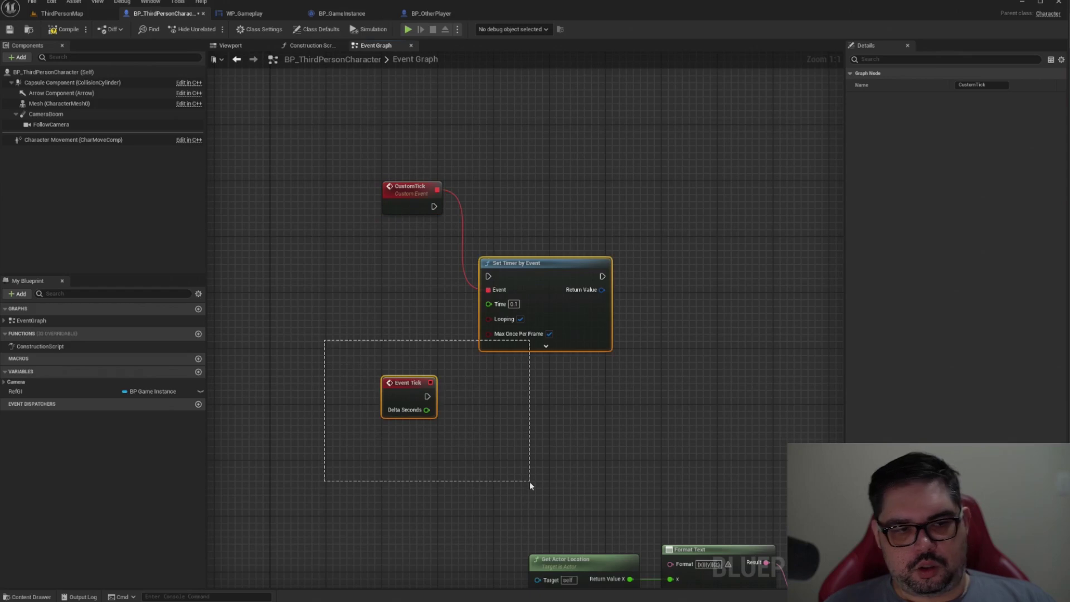
drag(345, 169, 622, 345)
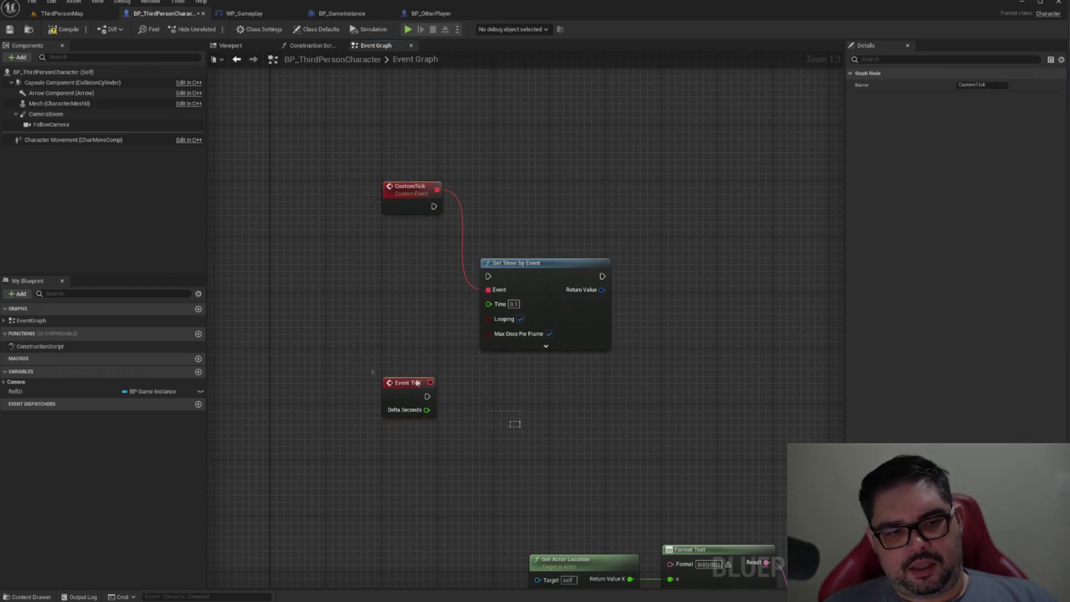
drag(462, 396, 339, 362)
key(Delete)
drag(361, 118, 667, 416)
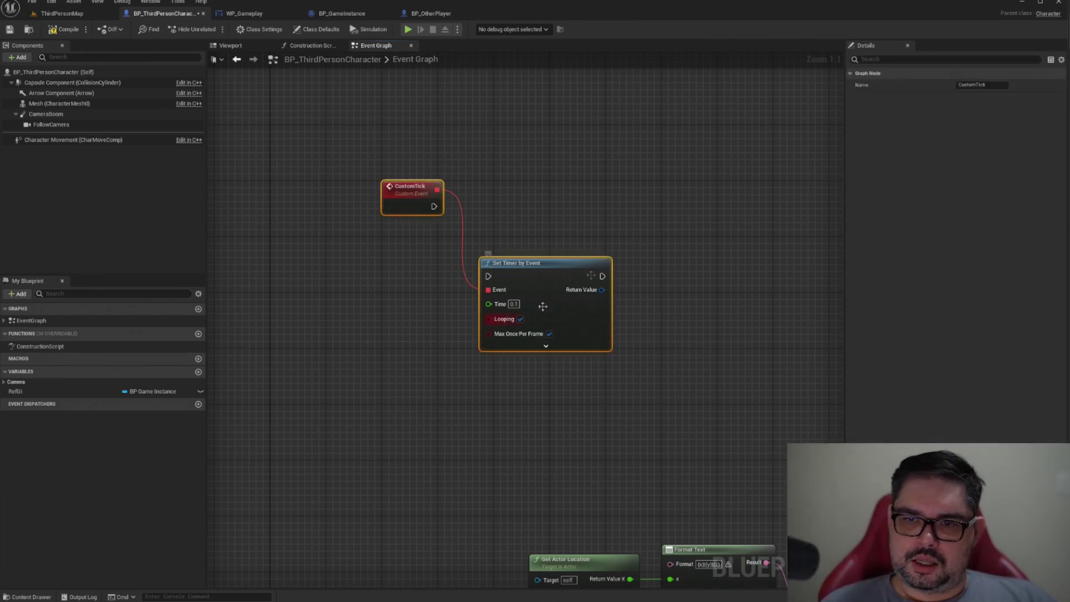
click(470, 115)
Step: Browse the Content Drawer to Characters > Mannequins > Meshes and open SKM_Manny
key(ctrl+space)
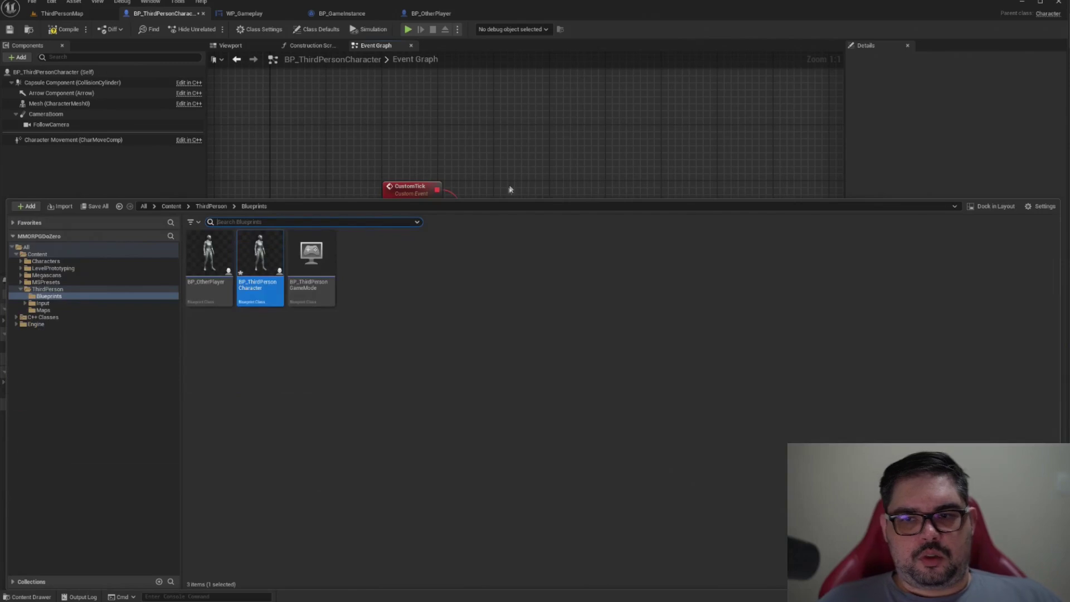
click(41, 274)
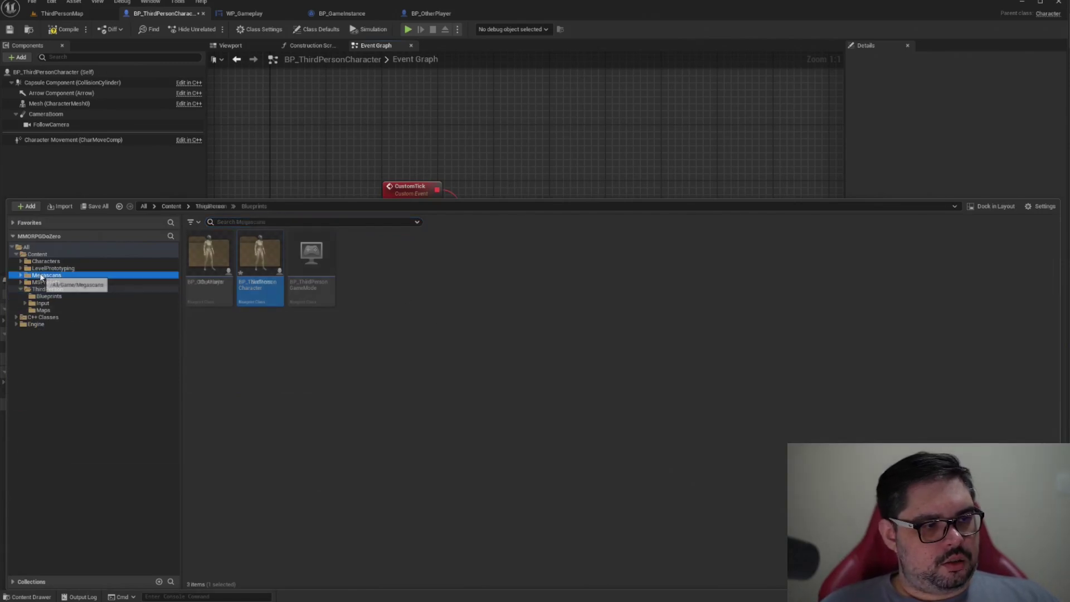
click(44, 261)
click(21, 261)
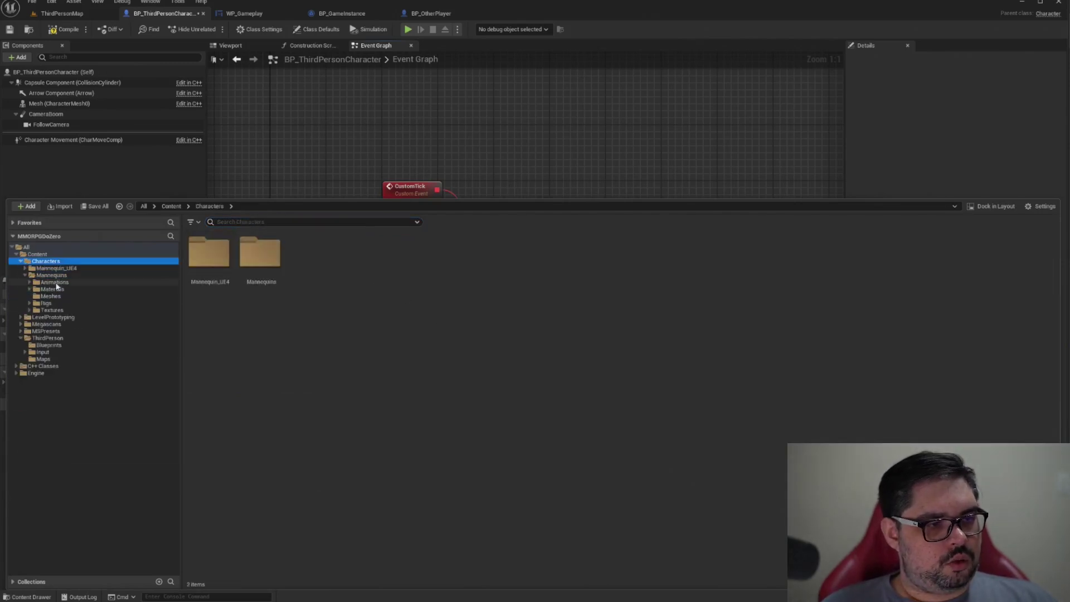
click(51, 275)
click(50, 296)
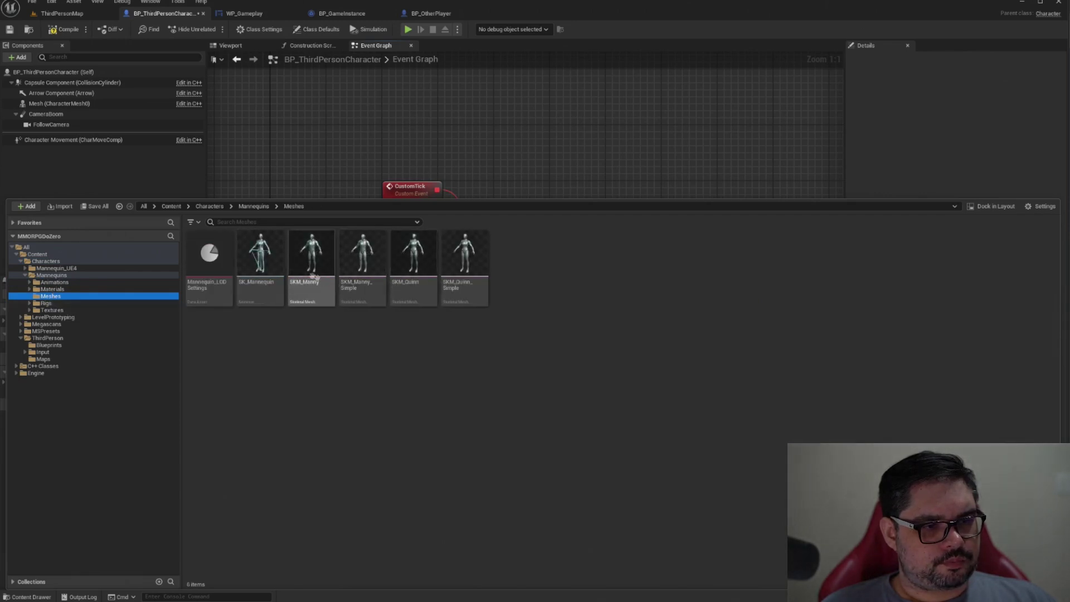
mouse_move(312, 276)
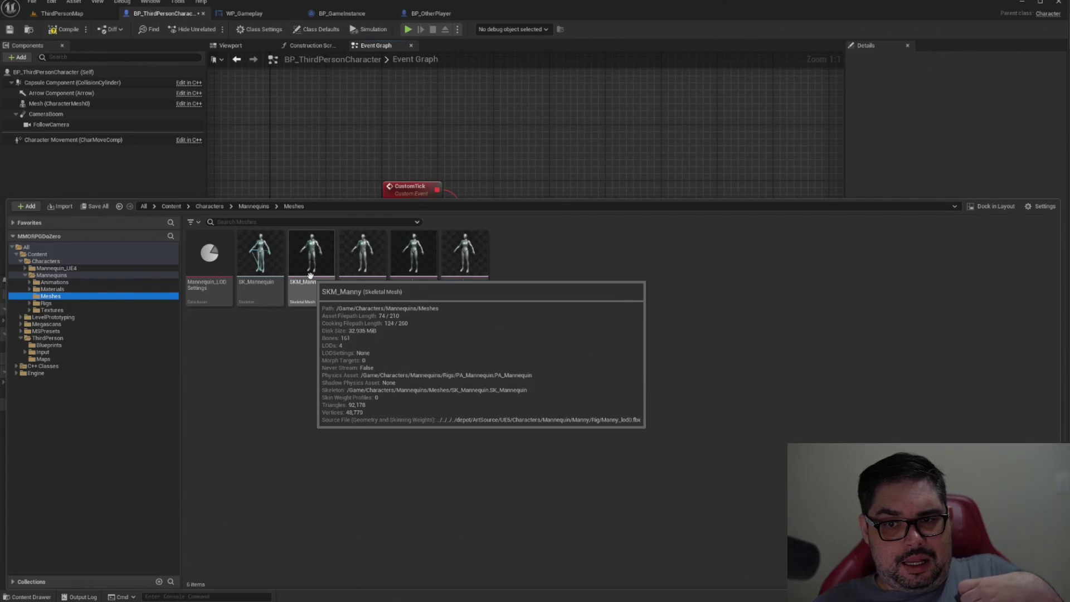
double_click(319, 279)
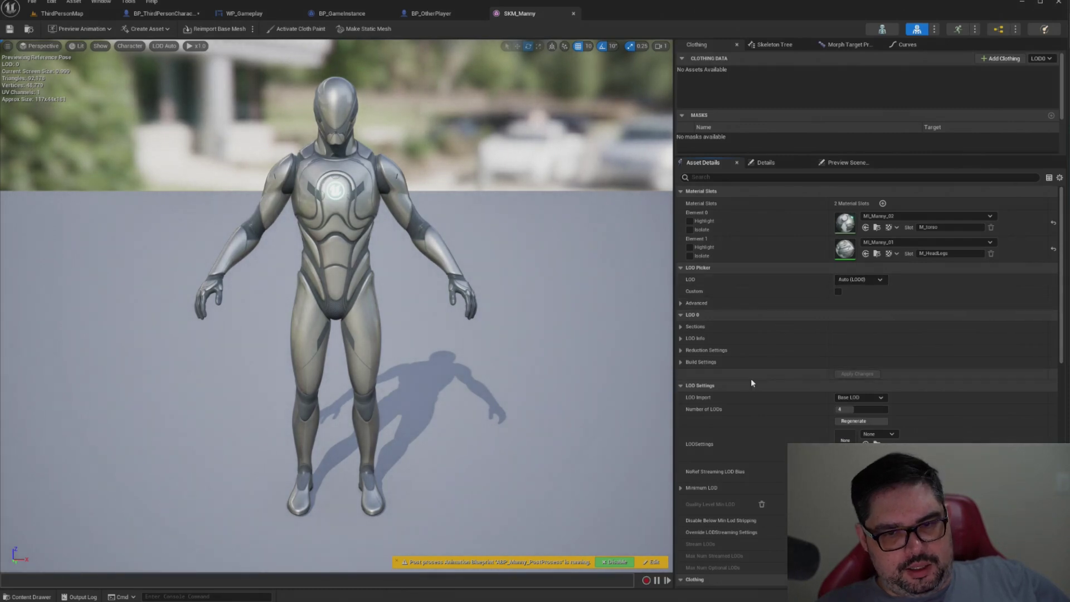
Step: Preview SKM_Manny at LOD 2, LOD 3 and LOD 0, then return to LOD Auto
scroll(758, 371, down, 3)
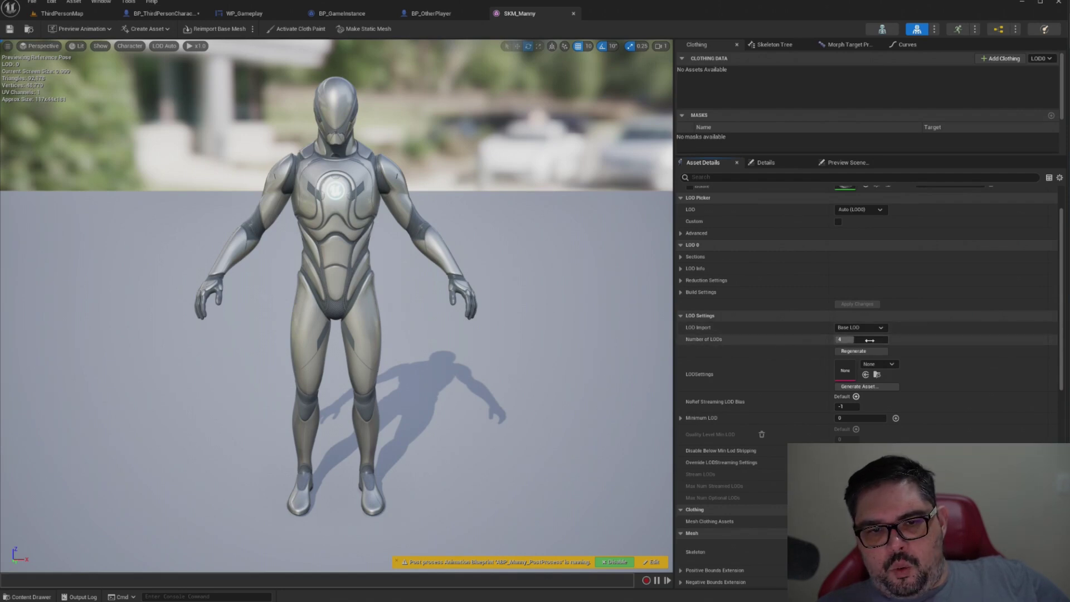
click(162, 47)
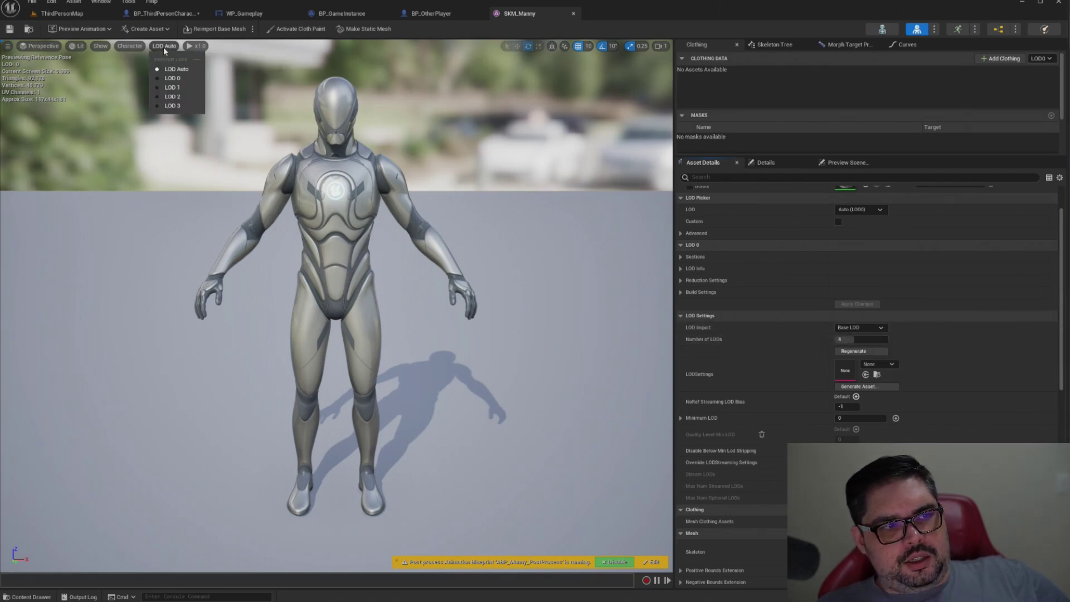
click(175, 98)
click(164, 46)
click(171, 106)
click(161, 46)
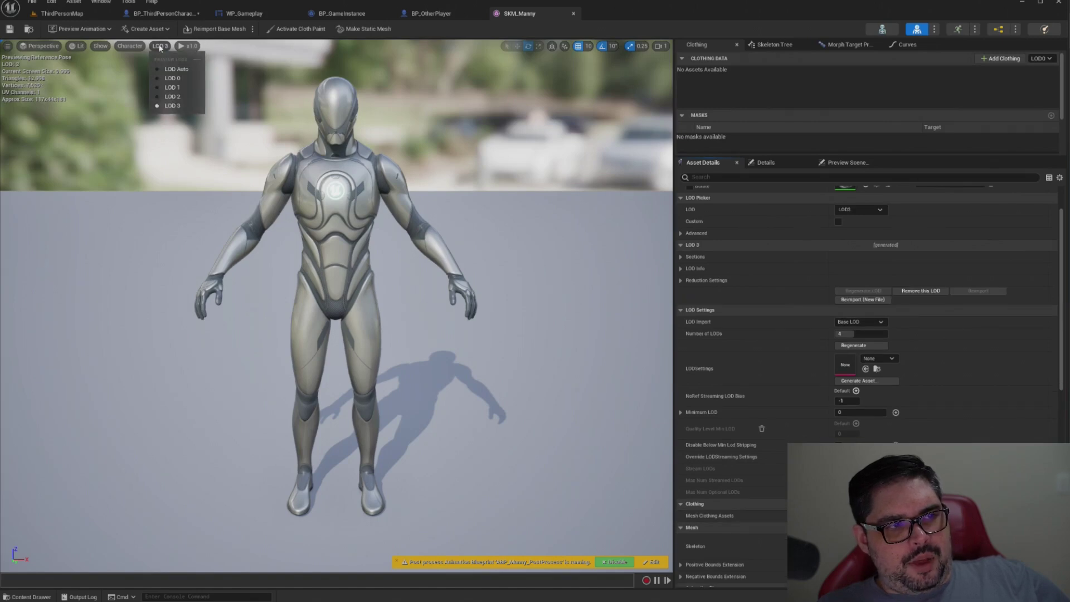
click(173, 73)
click(164, 45)
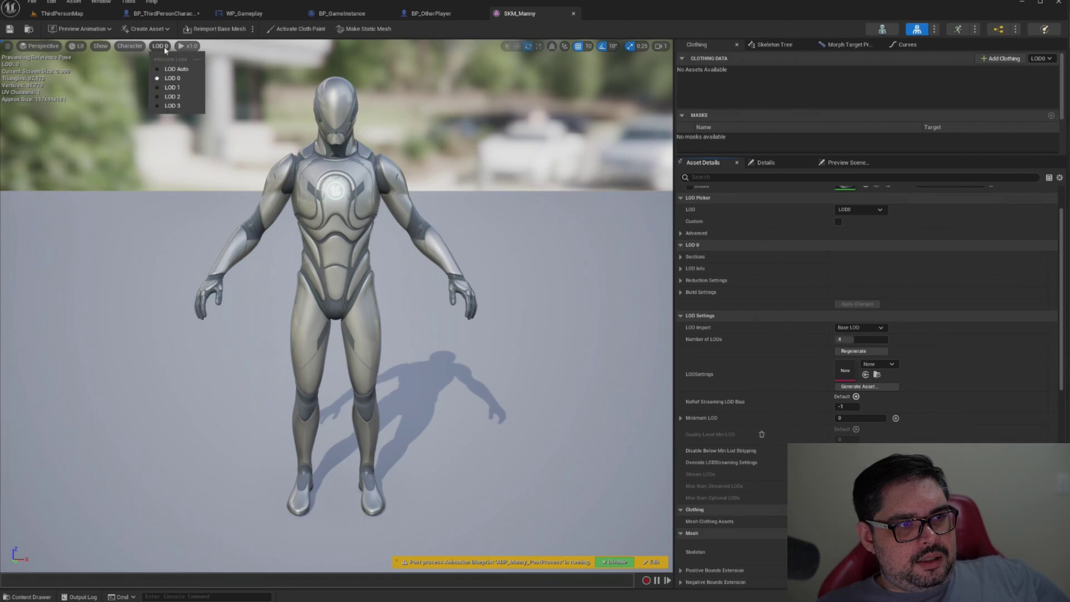
click(168, 66)
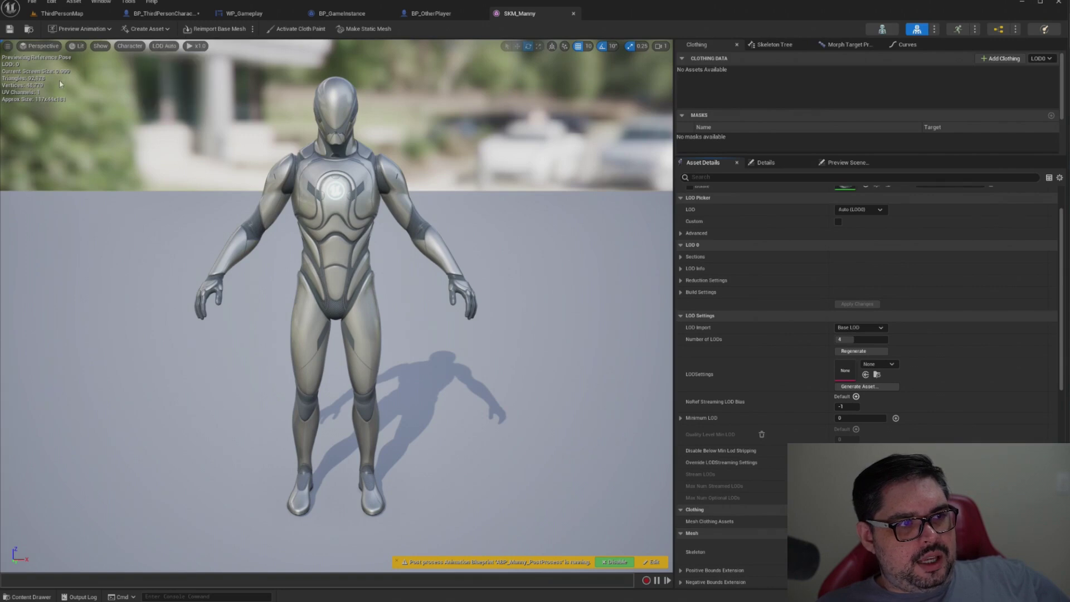
Step: Preview LOD 0 once more, then finish on LOD 3
click(164, 46)
click(174, 73)
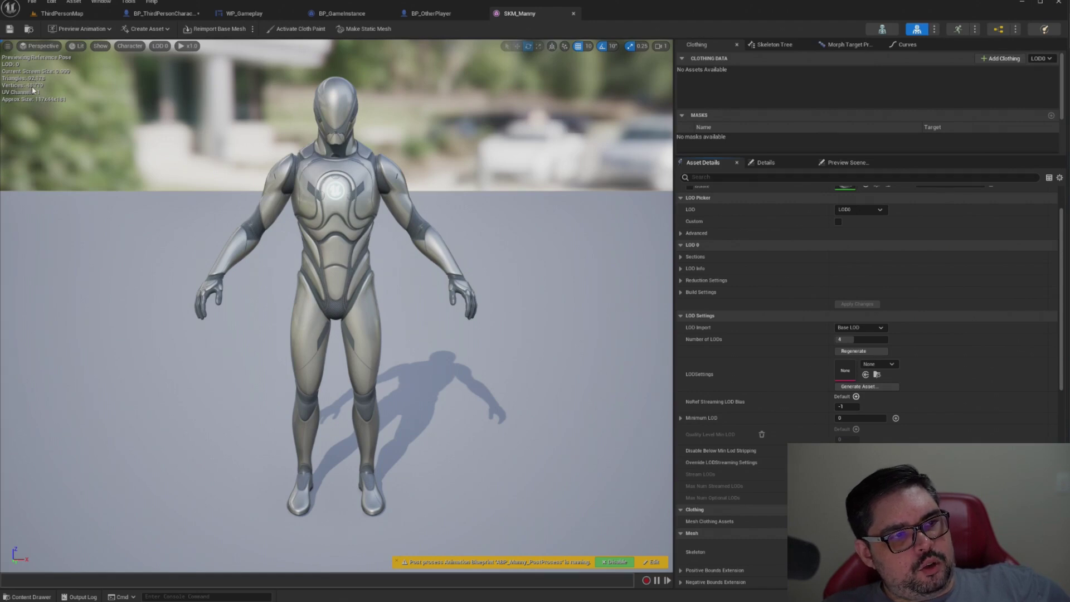
click(160, 48)
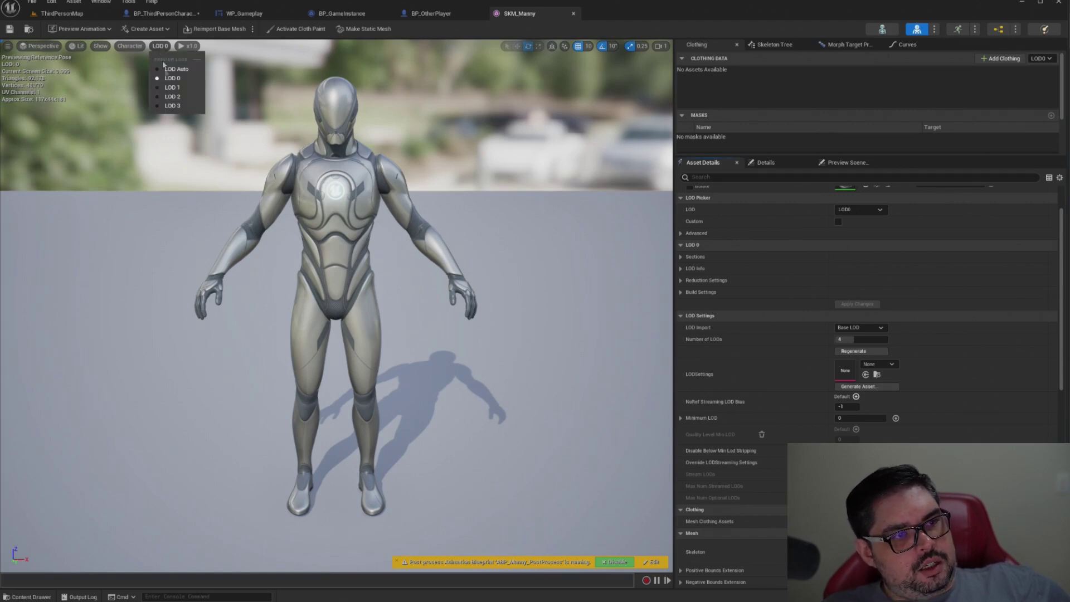
click(171, 107)
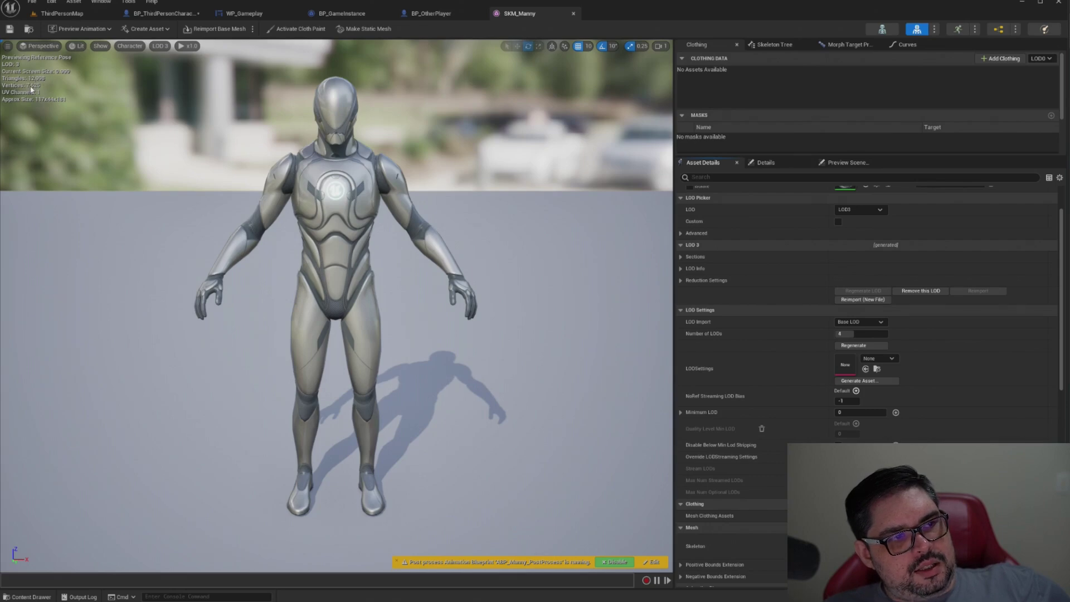
Step: Orbit around SKM_Manny and preview it at LOD 0, then LOD 1
scroll(32, 89, up, 3)
scroll(31, 89, up, 3)
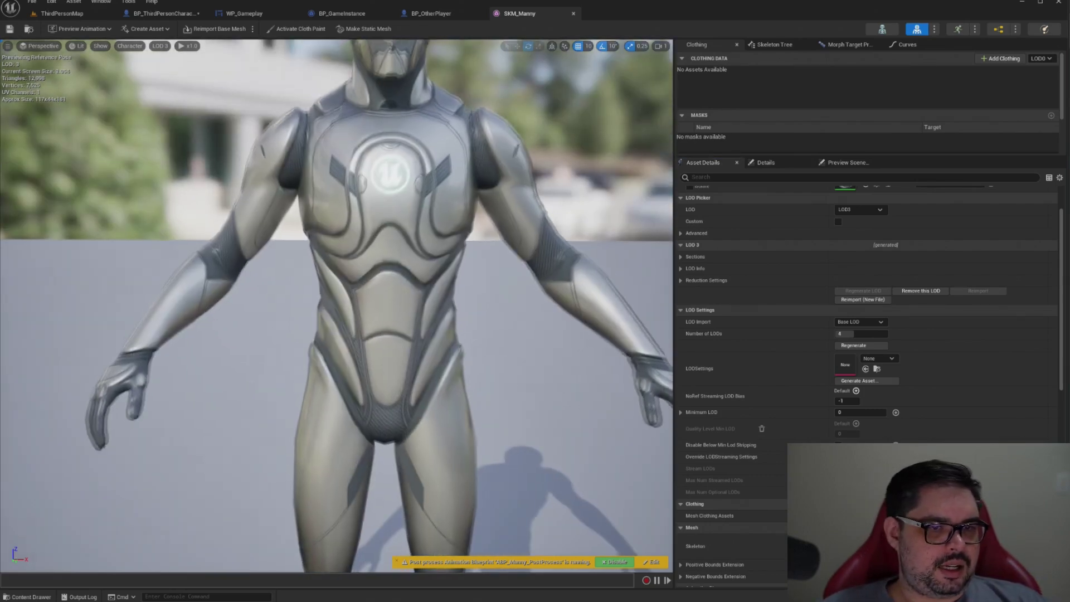
right_drag(334, 279, 312, 234)
mouse_move(334, 279)
right_down()
mouse_move(401, 267)
mouse_move(345, 278)
right_up()
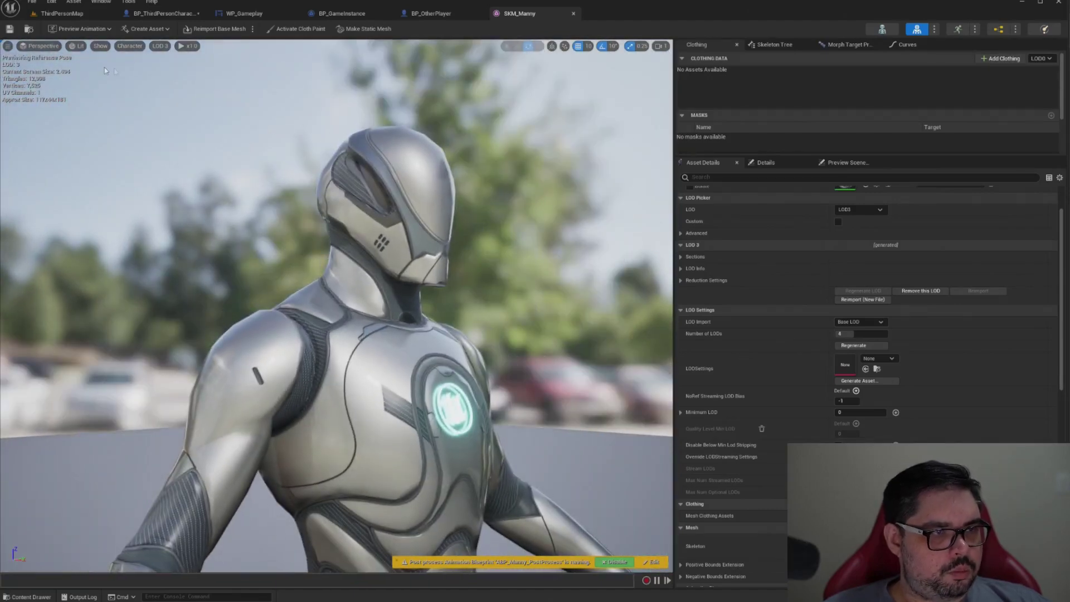
scroll(139, 53, up, 5)
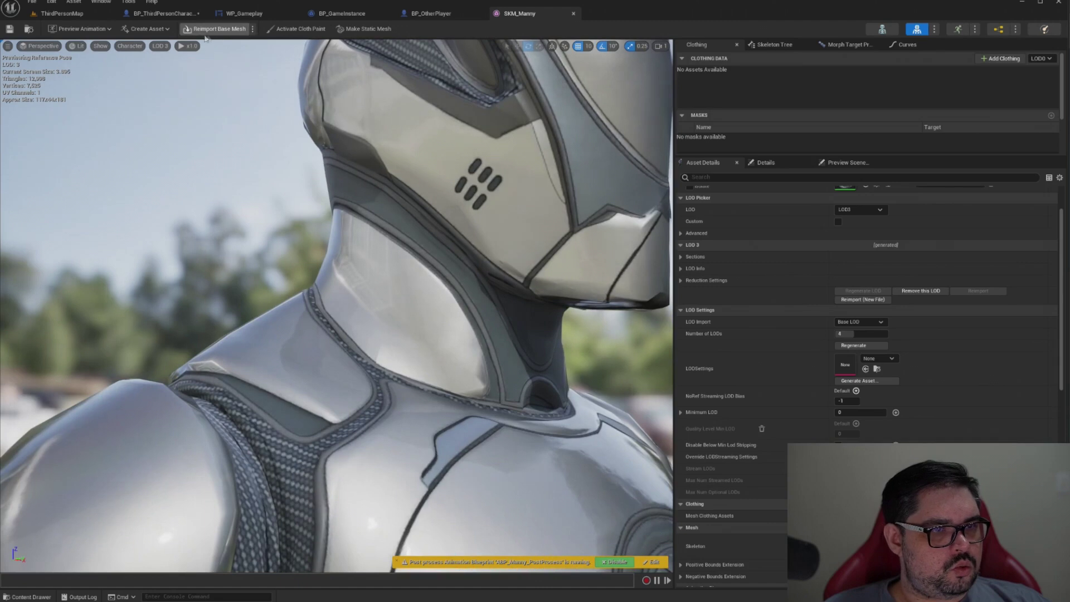
click(159, 46)
click(172, 73)
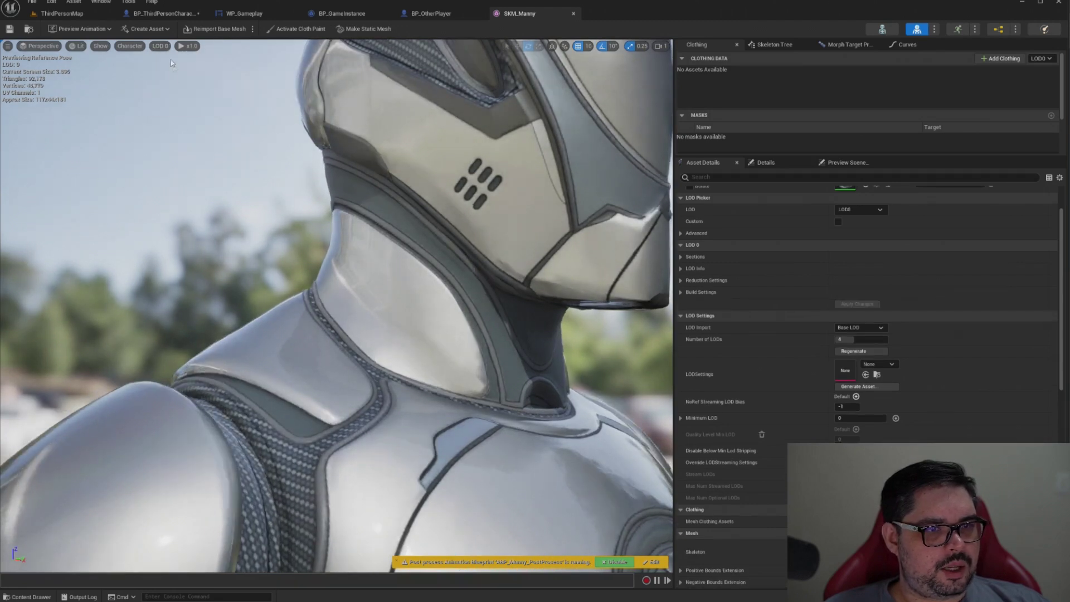
click(159, 48)
click(171, 84)
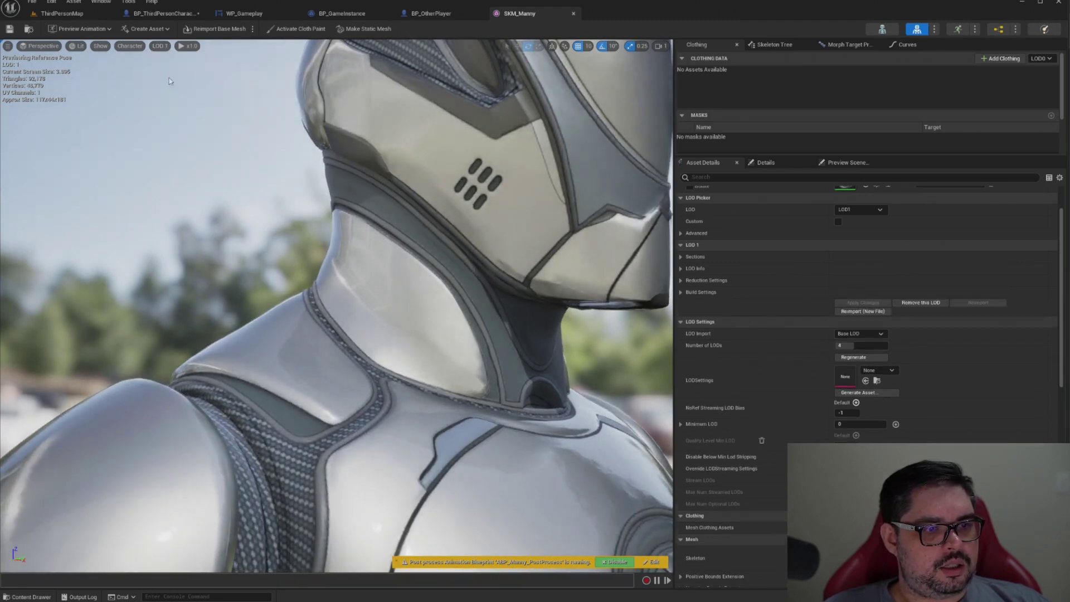
Step: Preview the mesh at LOD 2, then leave it on LOD 3 with the full body in view
click(159, 47)
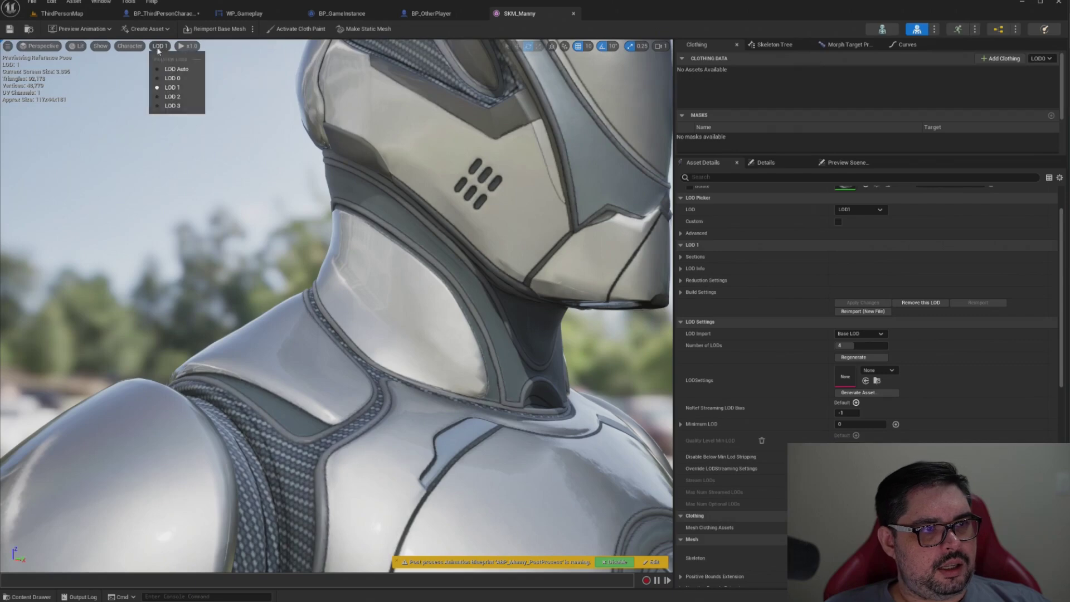
click(177, 97)
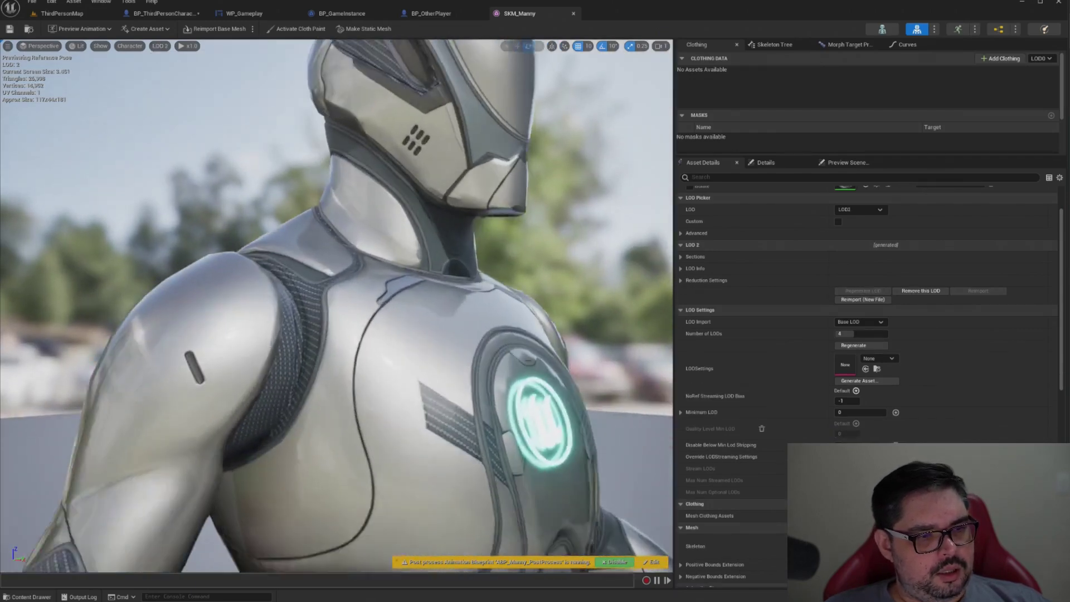
click(159, 46)
click(178, 108)
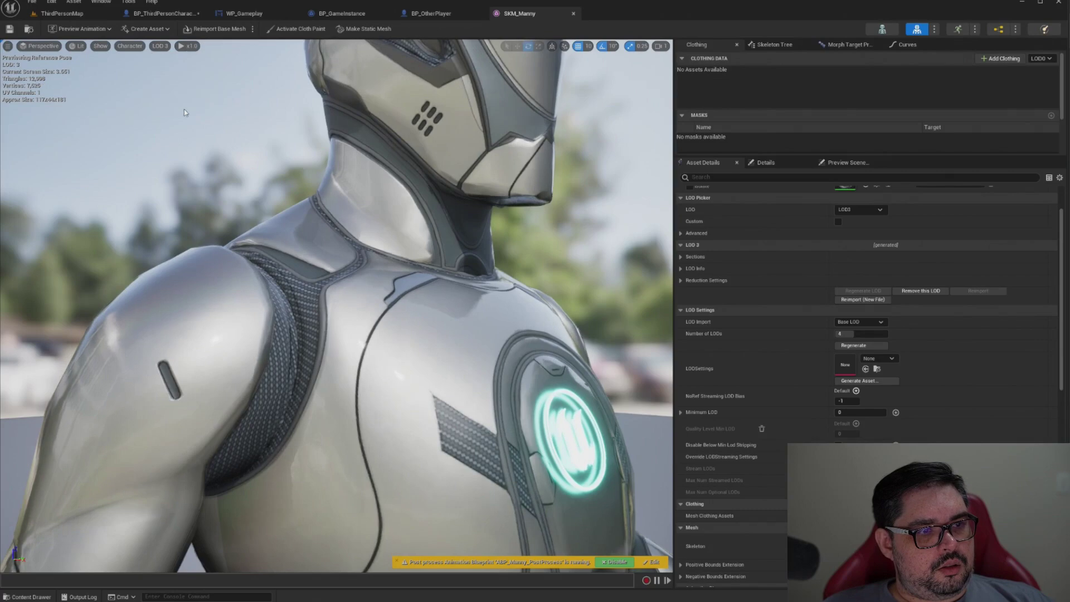
mouse_move(296, 197)
mouse_down()
mouse_move(295, 261)
mouse_move(335, 301)
mouse_move(357, 301)
mouse_up()
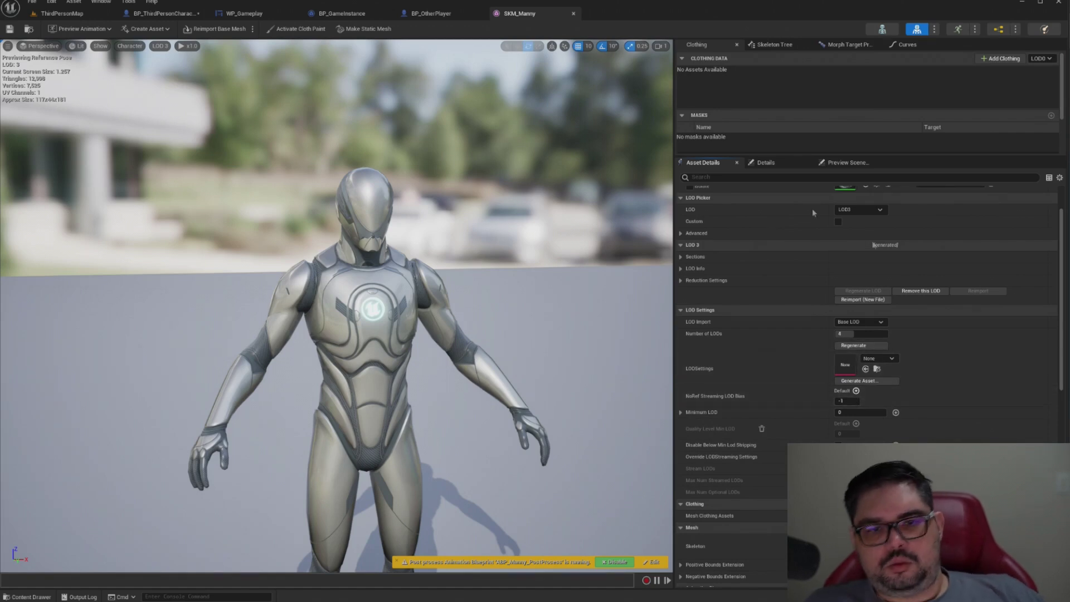
click(872, 209)
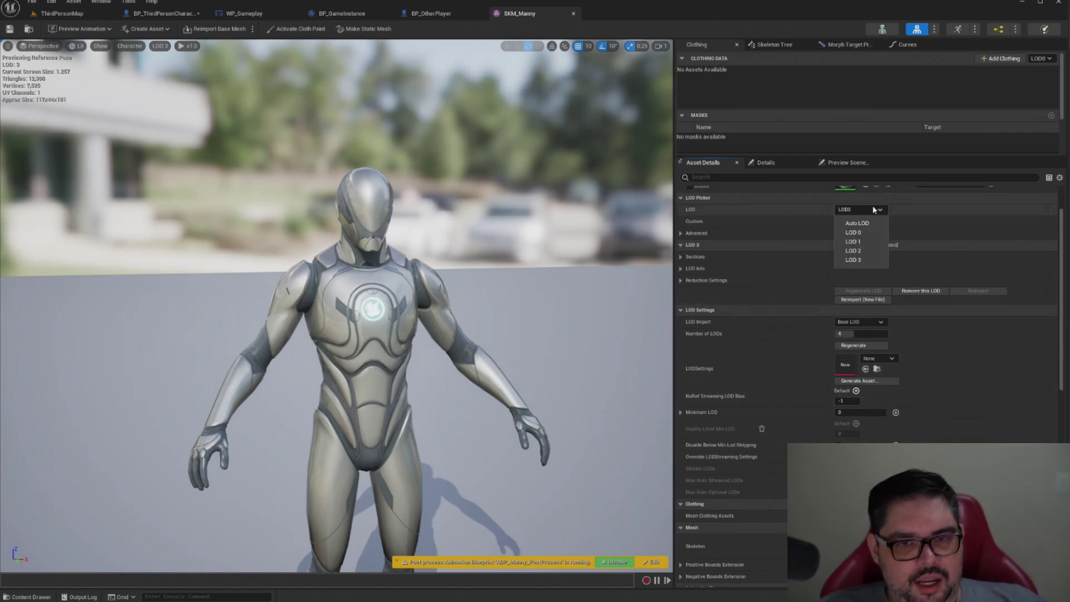
mouse_move(285, 191)
mouse_down()
mouse_move(284, 167)
mouse_move(312, 193)
mouse_up()
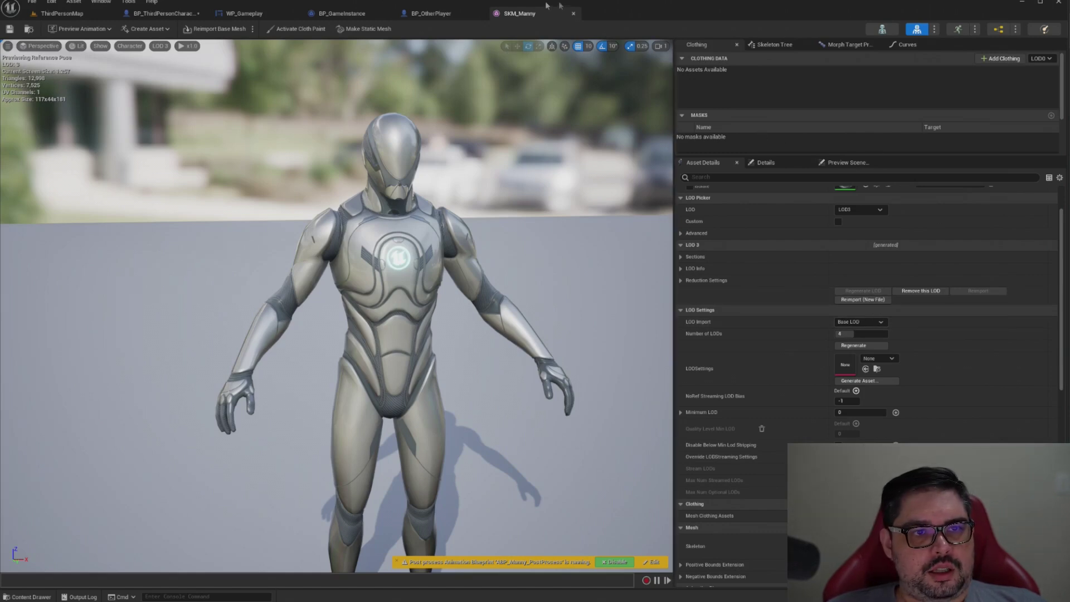
Step: Close the SKM_Manny editor, return to ThirdPersonMap, and select and focus the SM_Cube4 wall
click(574, 13)
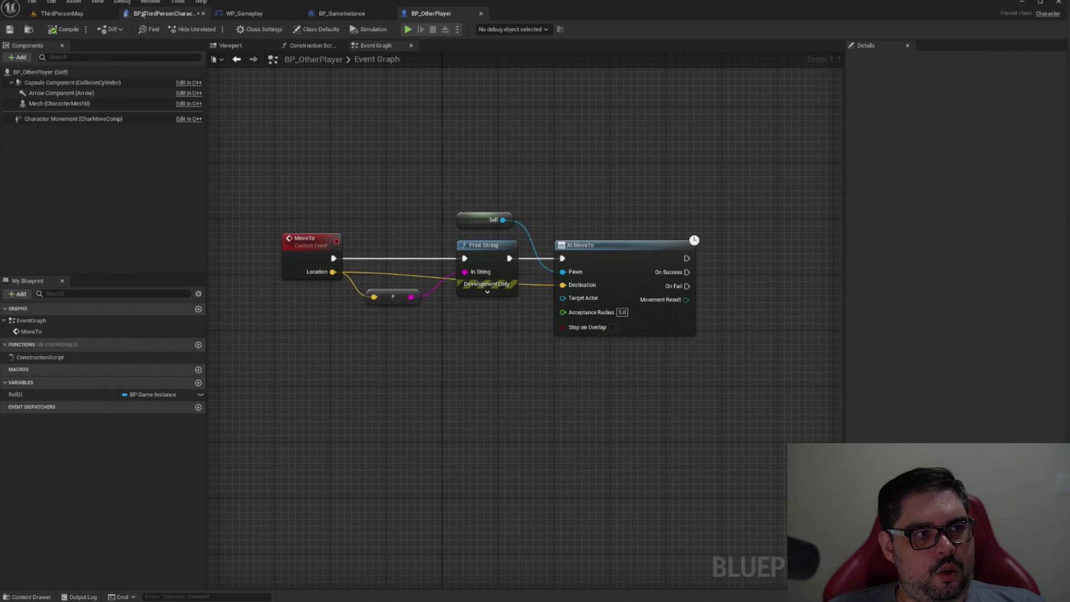
click(62, 13)
right_drag(391, 174, 502, 184)
click(557, 250)
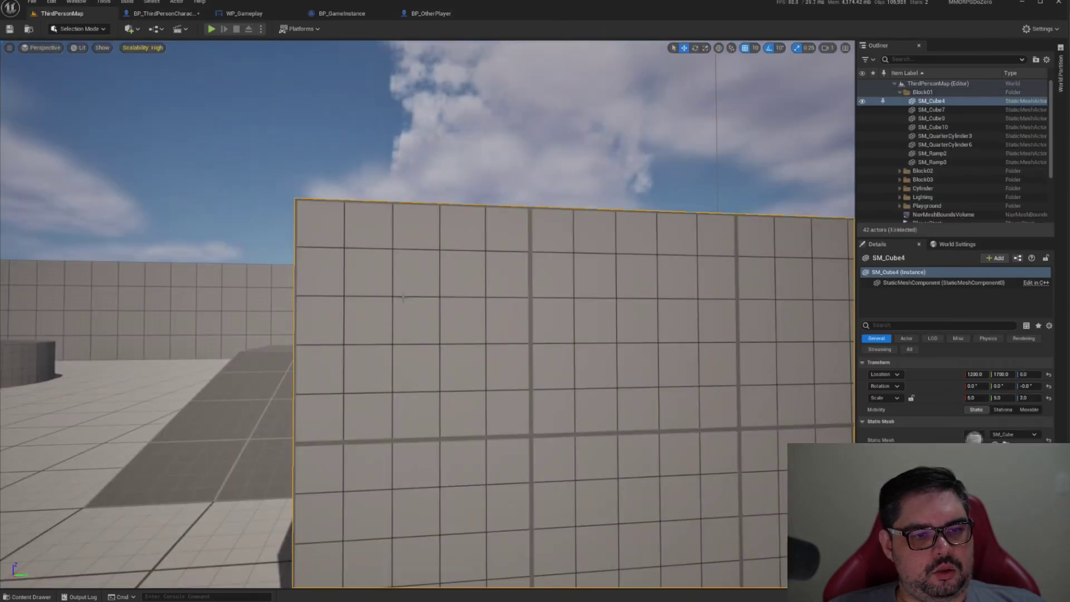
double_click(932, 100)
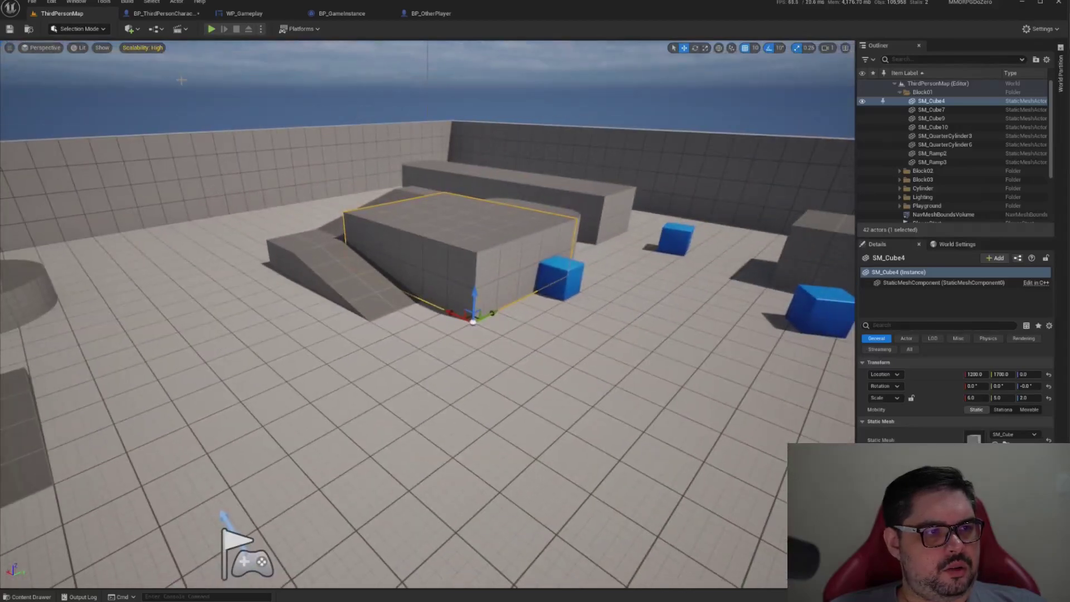
right_drag(618, 186, 364, 123)
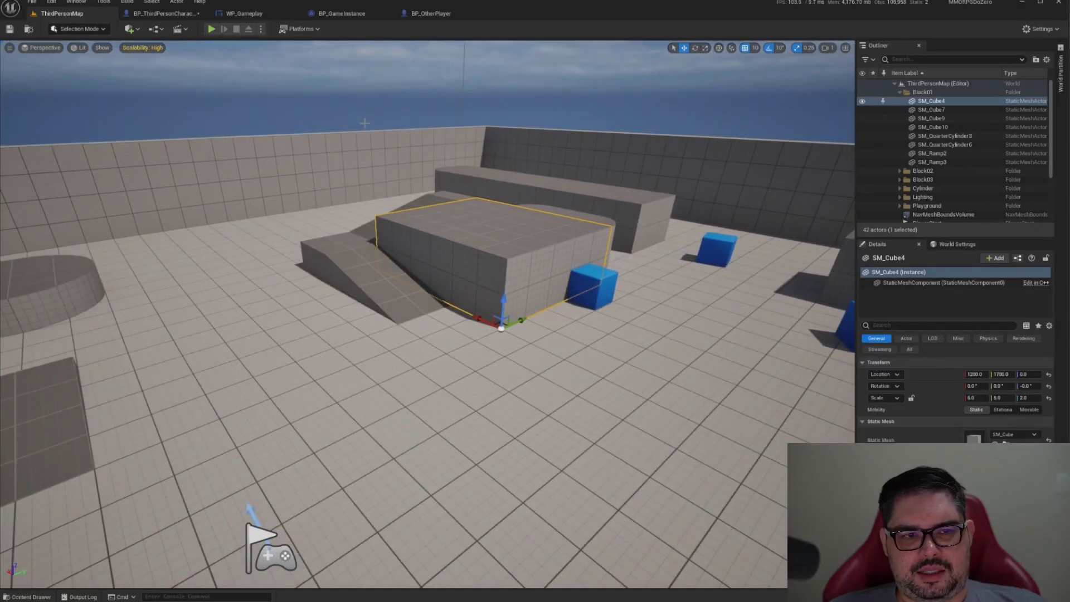
Step: Launch Quixel Bridge from the Quick Add content options
click(157, 29)
click(138, 30)
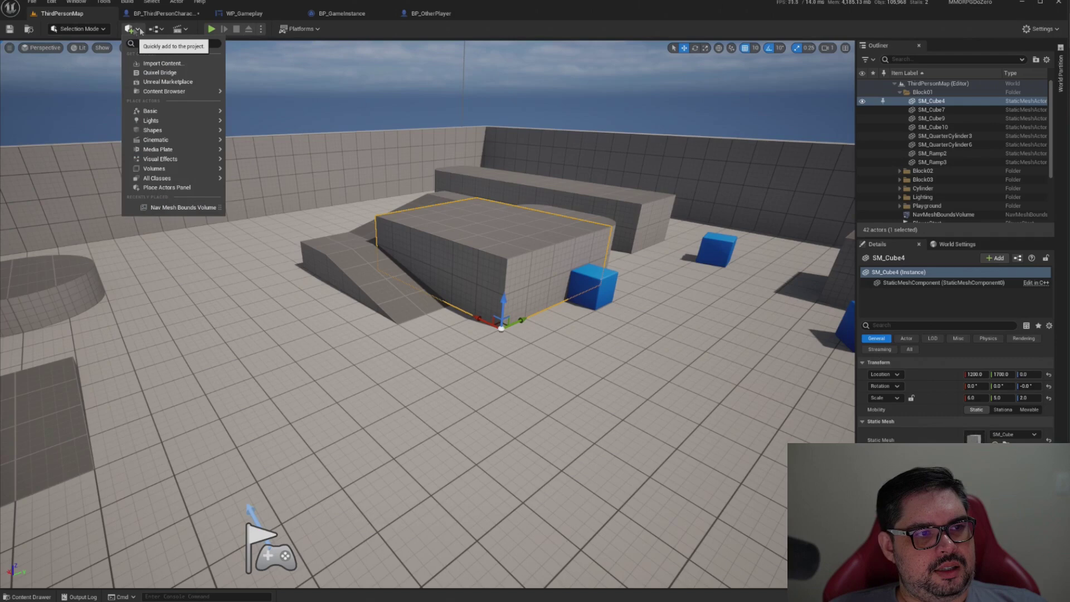
click(222, 73)
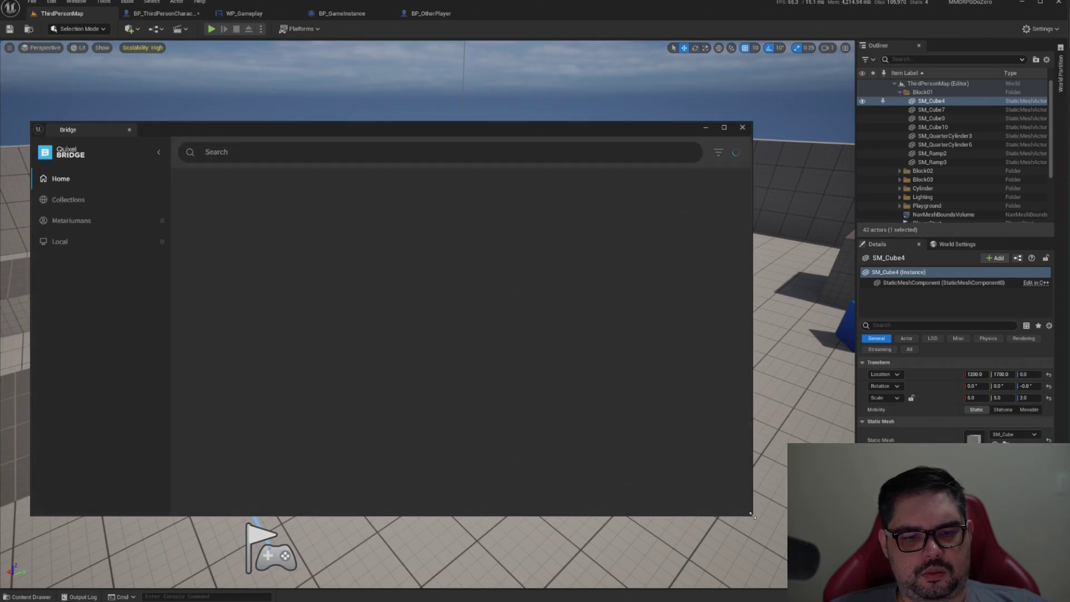
Step: Shrink the Bridge window and dismiss its login prompt
drag(711, 503, 466, 428)
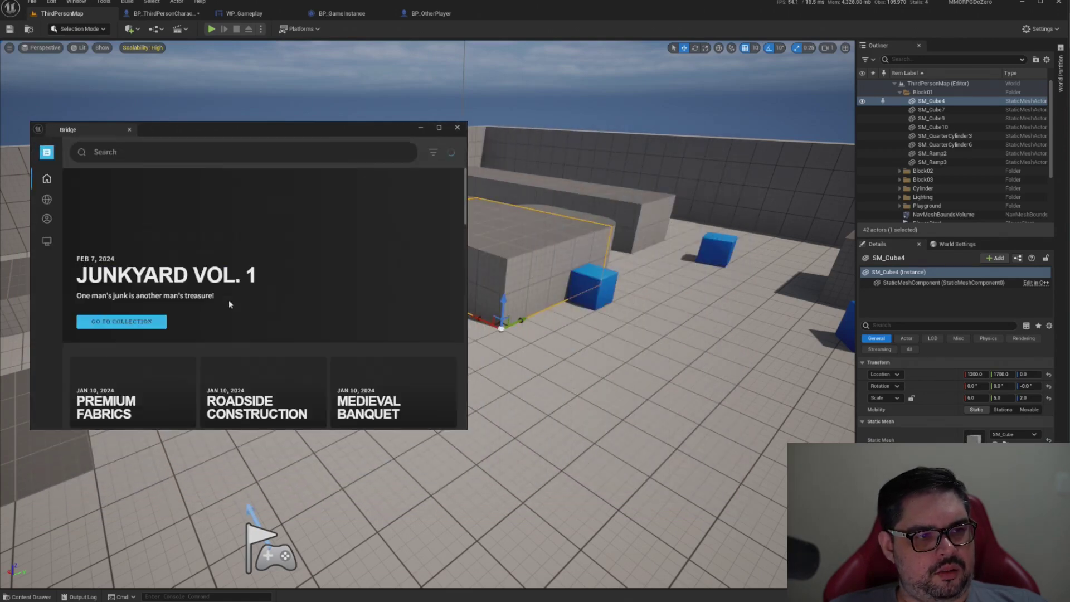
scroll(231, 288, down, 3)
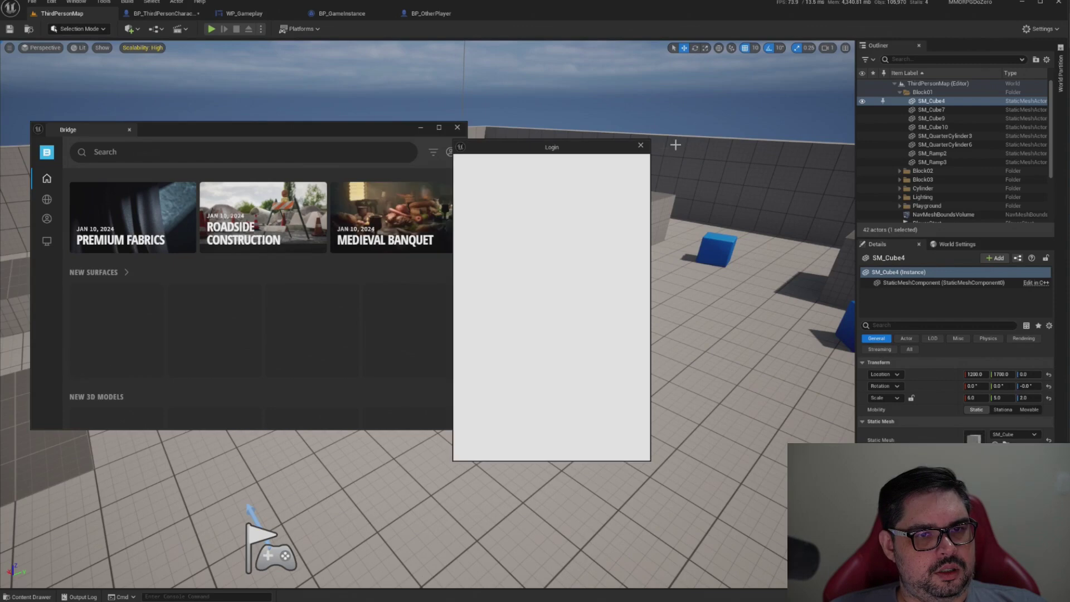
click(639, 147)
scroll(299, 334, up, 1)
Step: Browse 3D Assets > Historical, view the Japanese Old Stone Column, then minimize Bridge
mouse_move(47, 198)
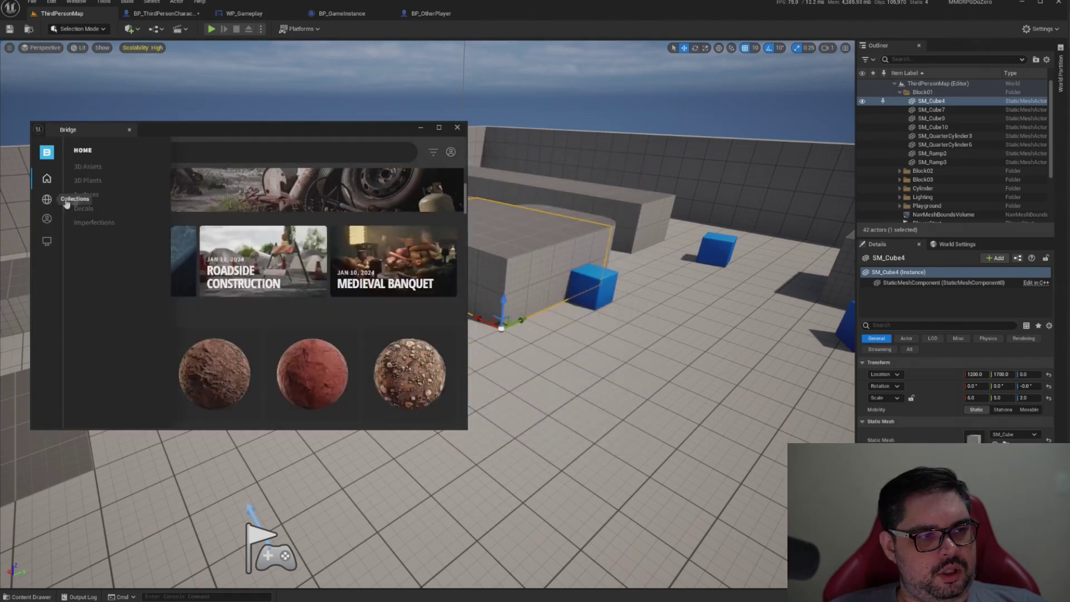
click(91, 167)
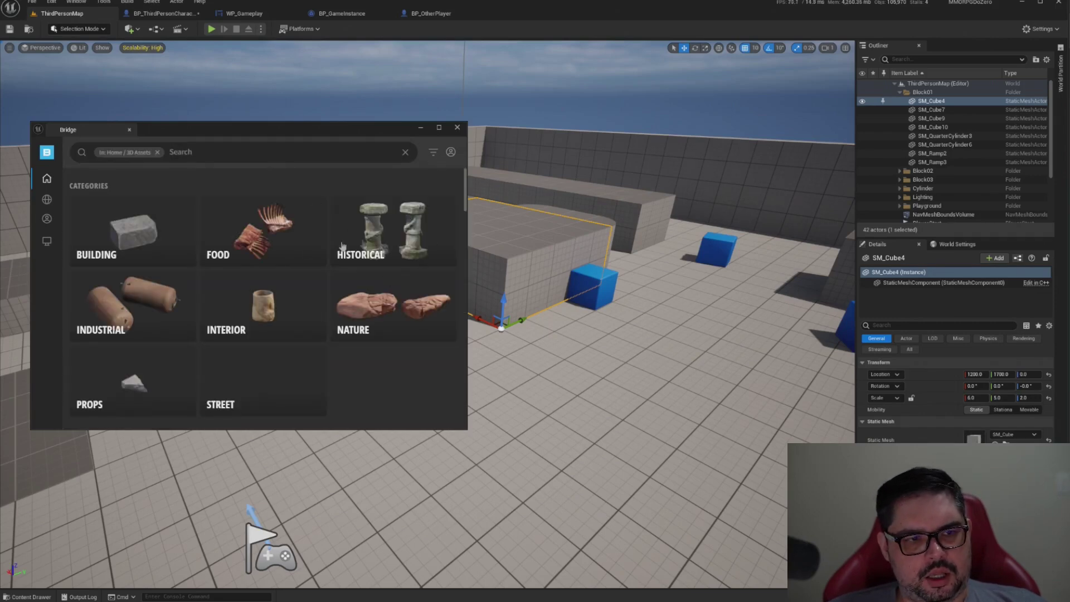
click(386, 237)
scroll(207, 306, down, 3)
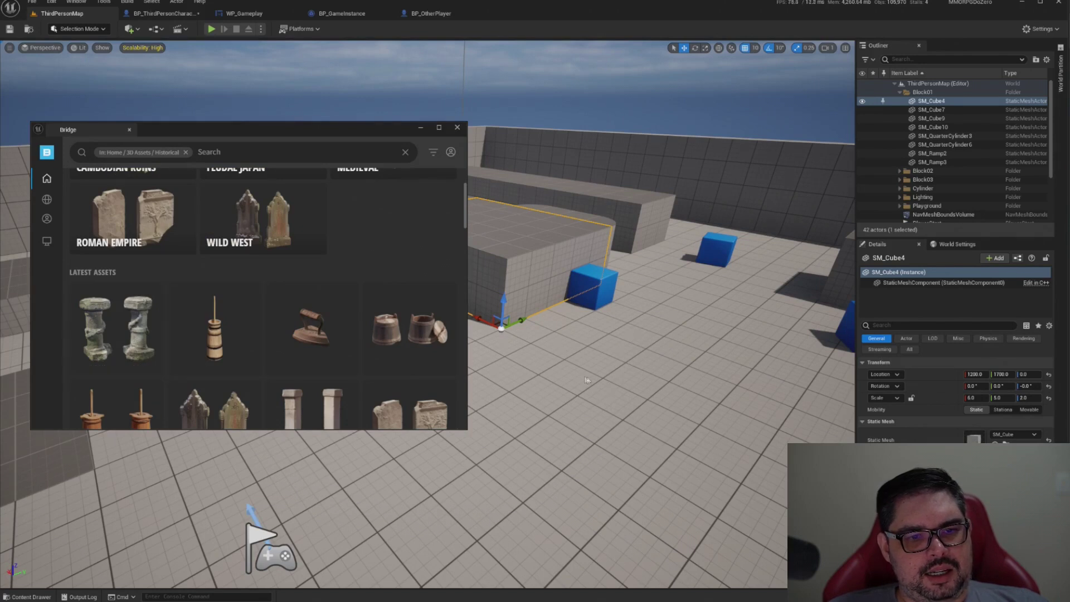
click(117, 328)
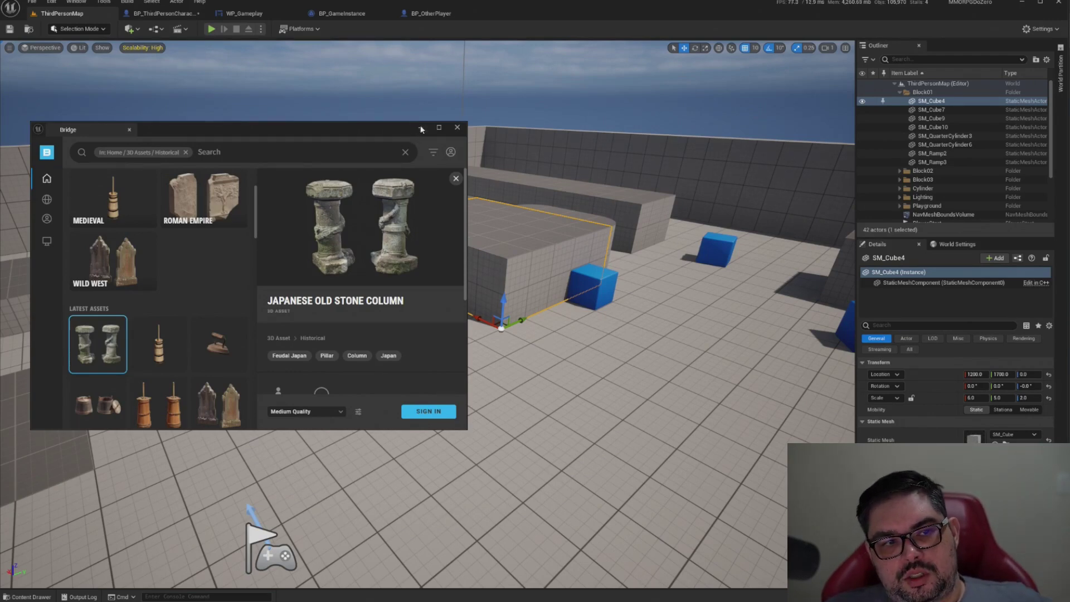
click(421, 129)
right_drag(431, 121, 412, 122)
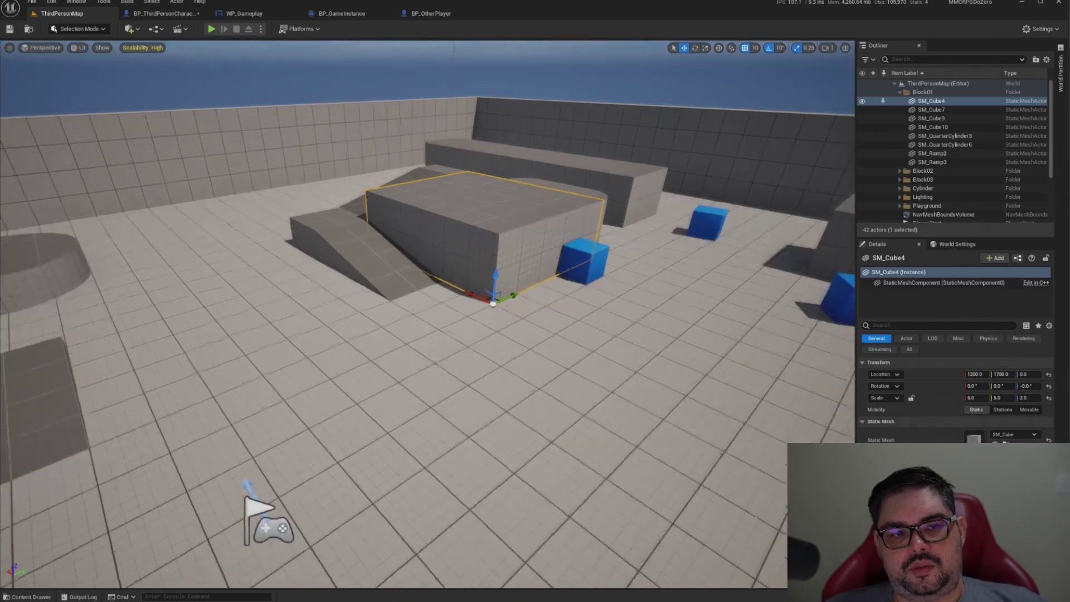
Step: Focus the view on the SM_Cube4 wall with F, then select the SM_SkySphere
key(f)
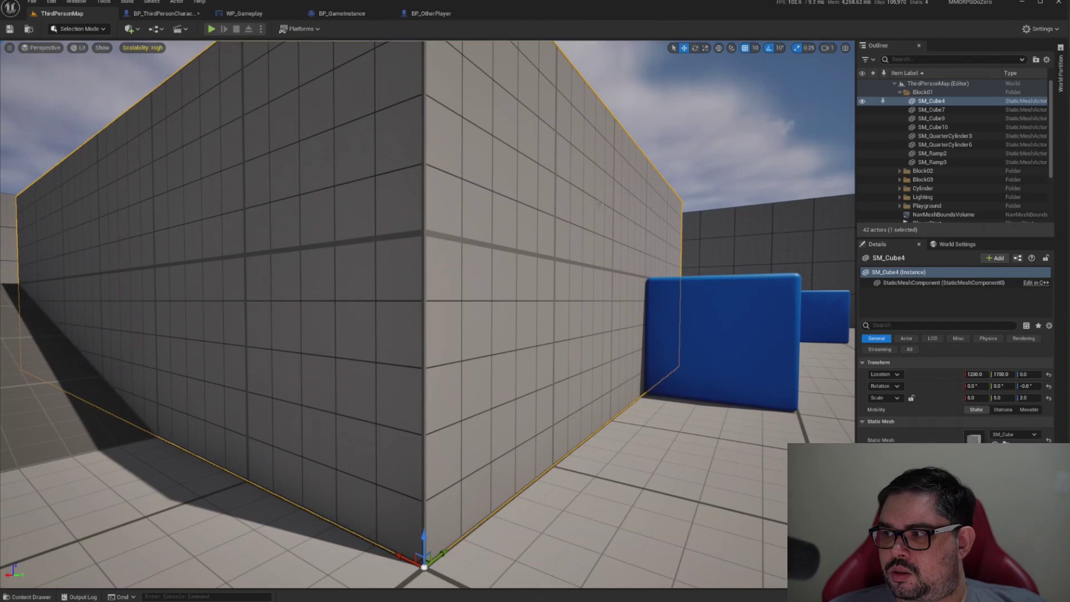
click(670, 159)
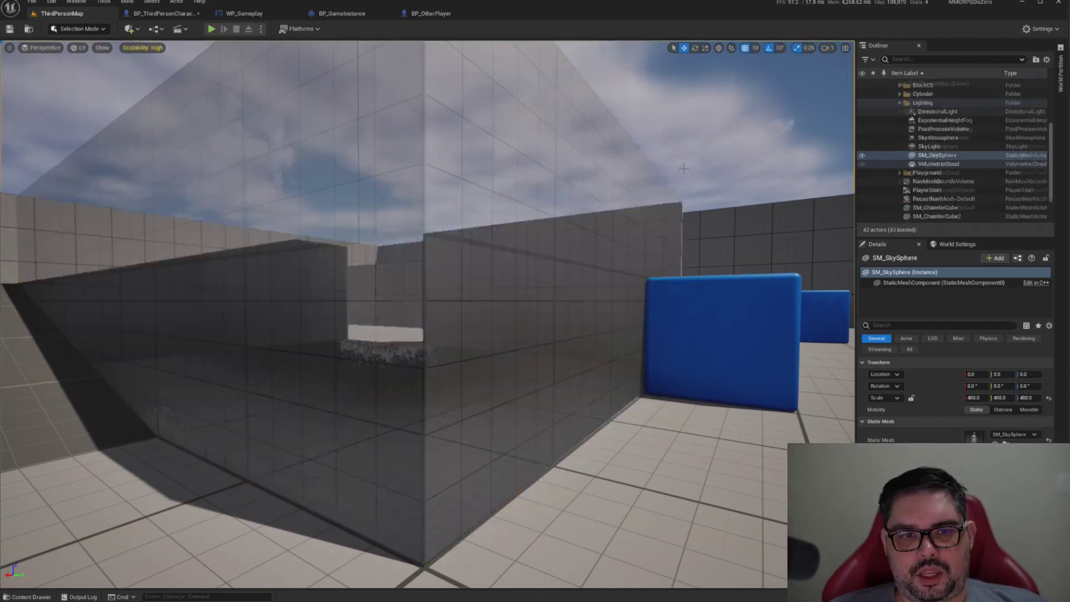
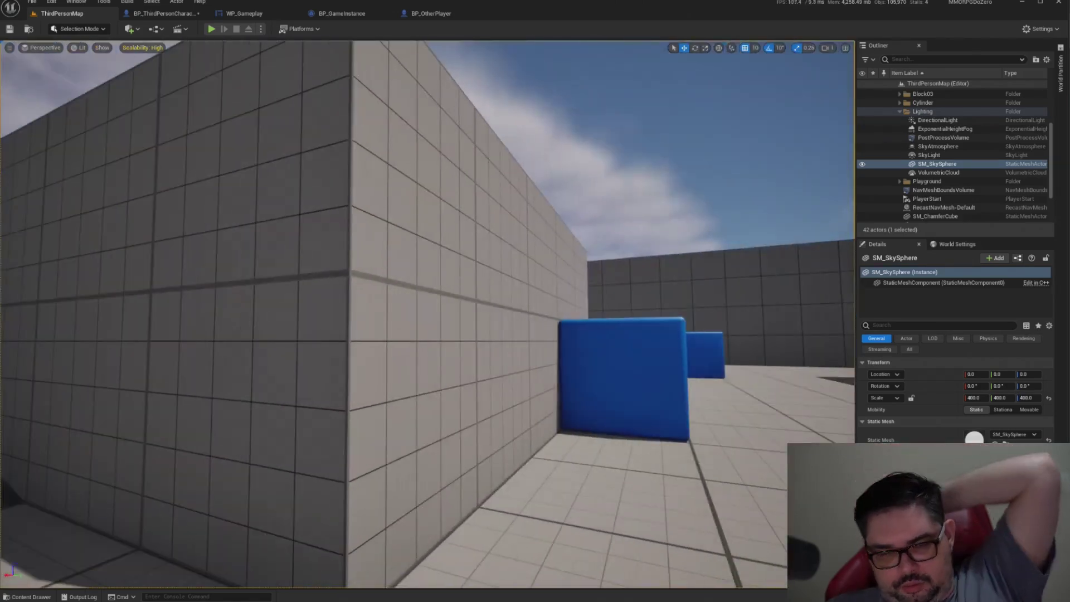
Step: Fly the camera back for a wide view of ThirdPersonMap and open Project Settings
right_drag(417, 232, 417, 231)
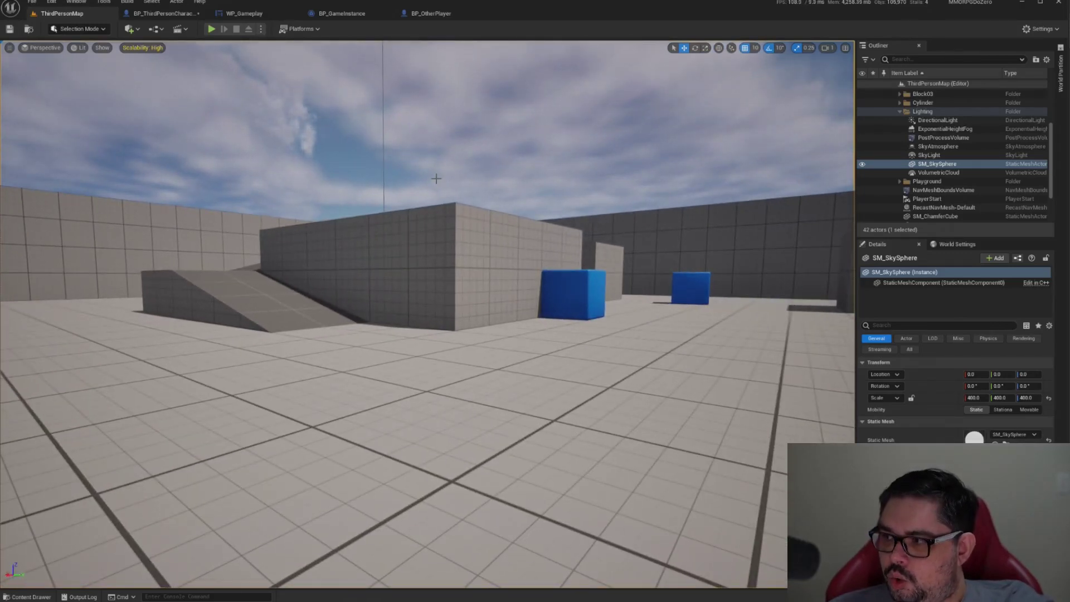
click(51, 2)
click(90, 140)
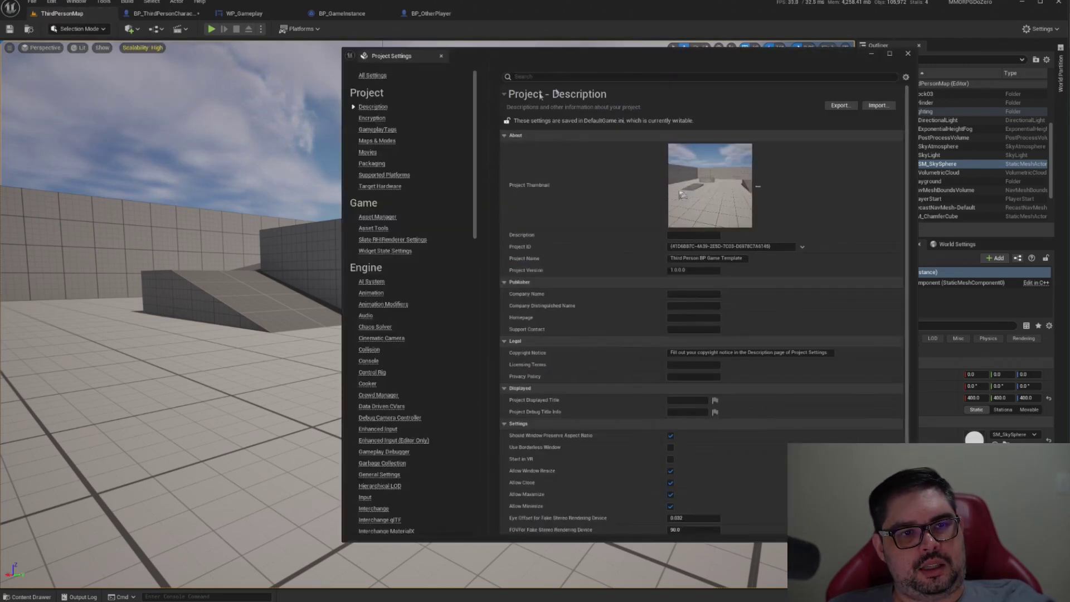
click(554, 77)
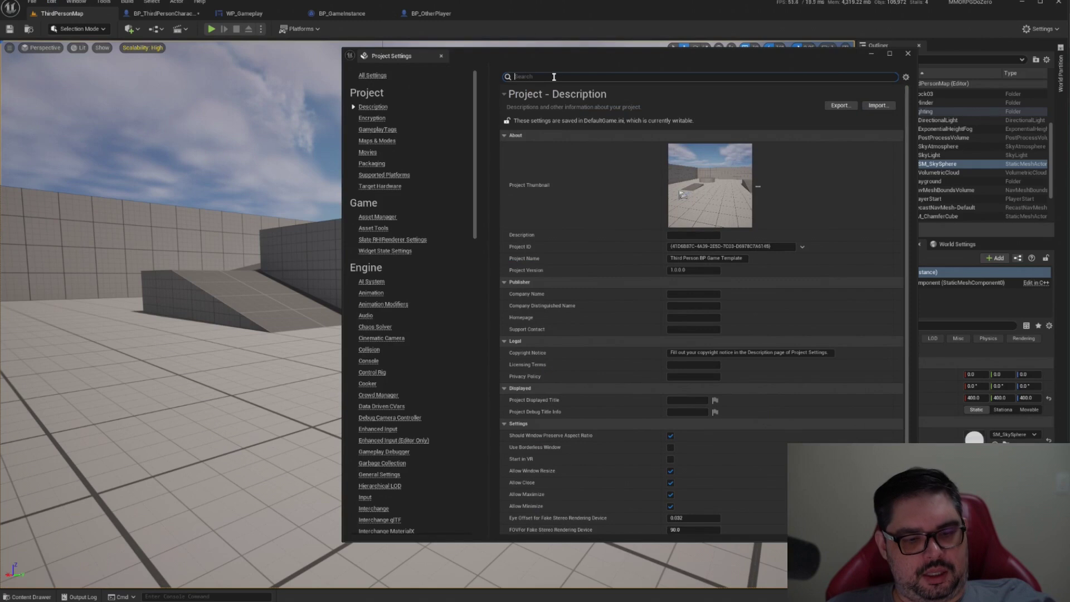
Step: Filter Project Settings by 'RHI' and expand the Windows Default RHI dropdown
text(RHI)
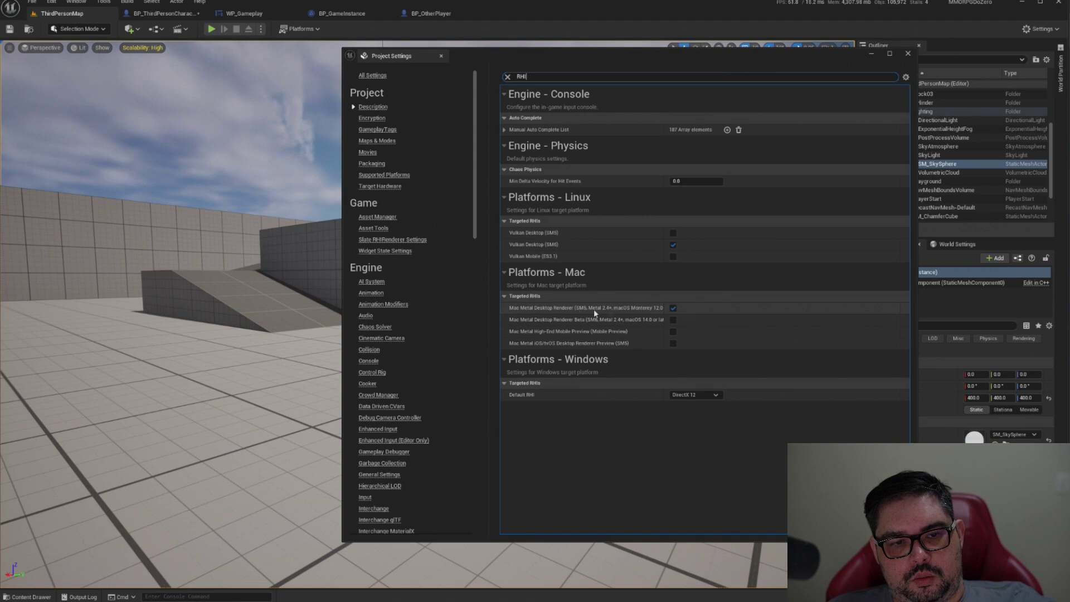
click(705, 396)
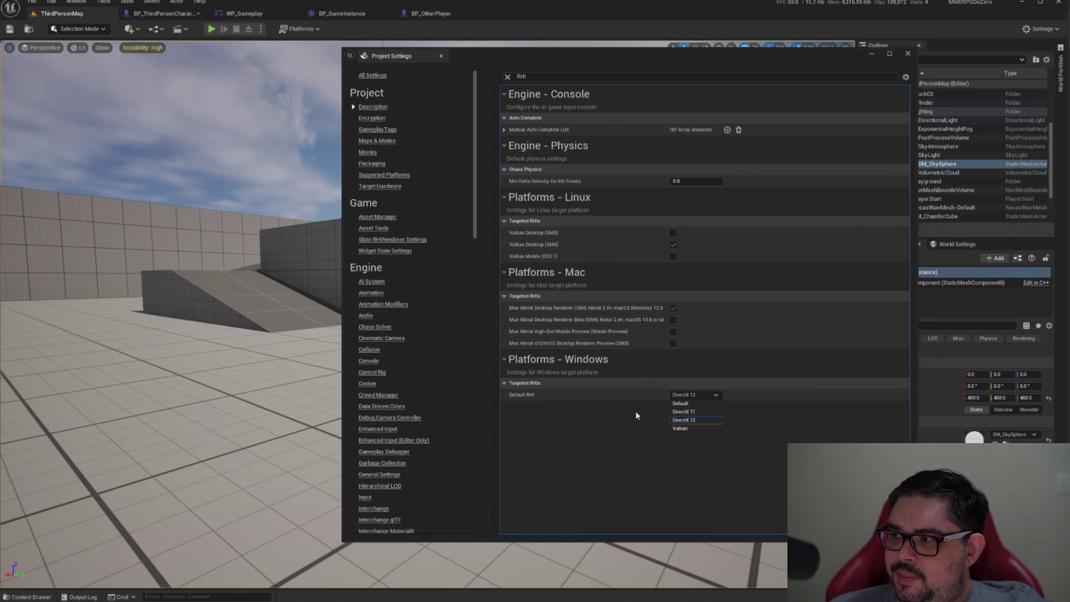
Step: Leave the Windows Default RHI on DirectX 12 and close Project Settings
click(616, 434)
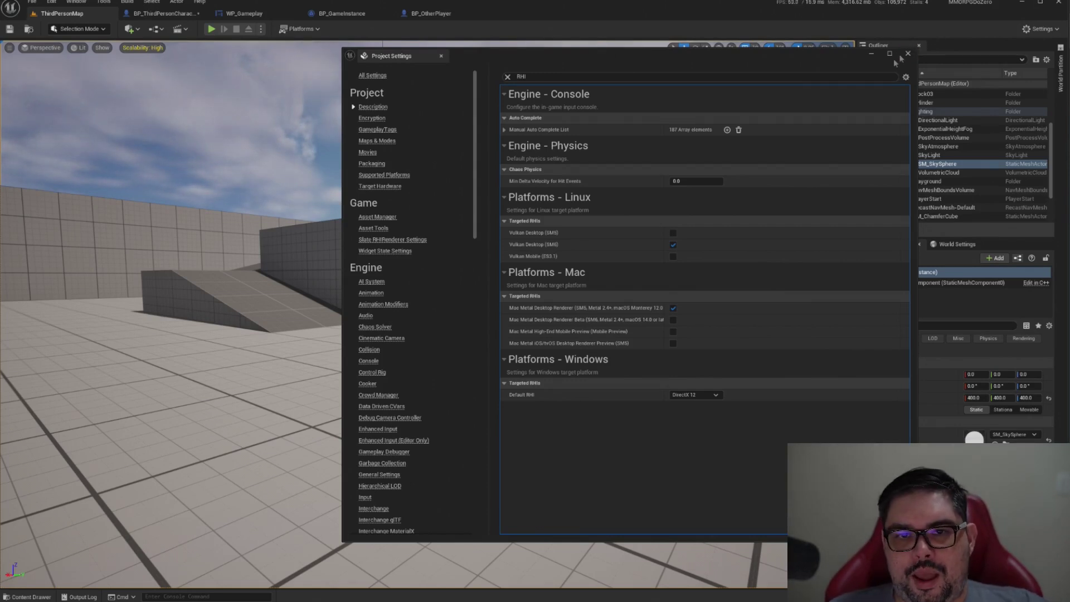
click(905, 55)
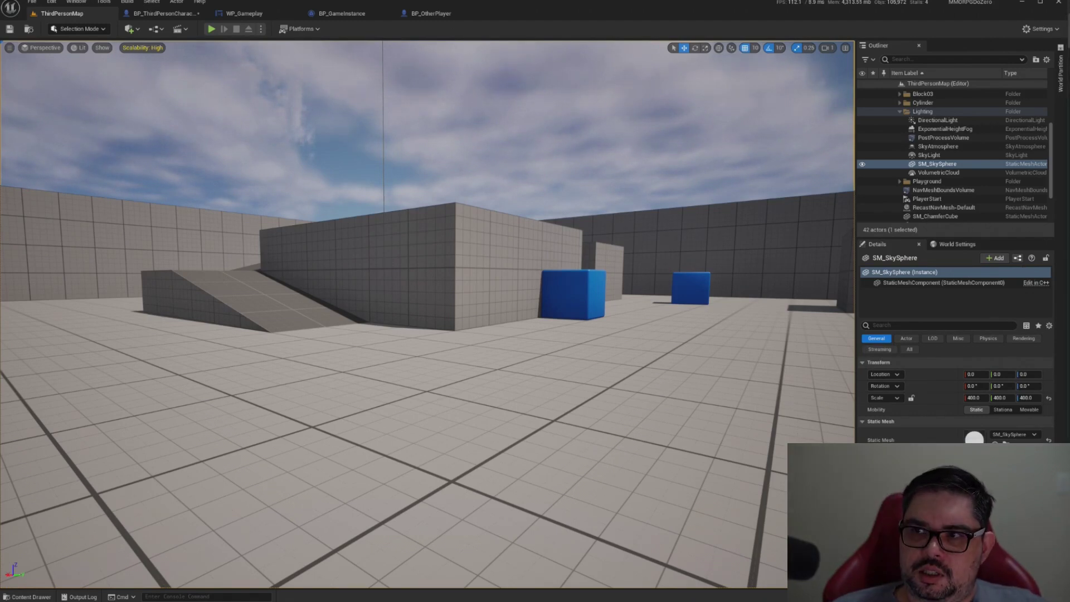
Step: Bring up Chrome on a new Google tab over the editor
key(super+1)
Step: Search Google for 'dlss unreal'
drag(568, 30, 566, 30)
click(560, 50)
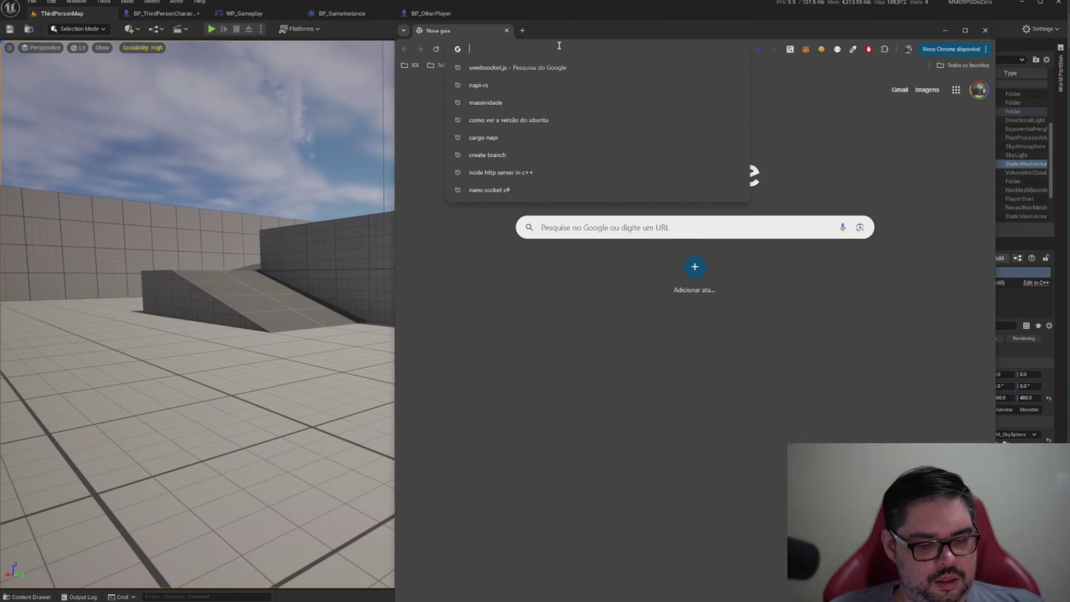
text(dlss)
key(Return)
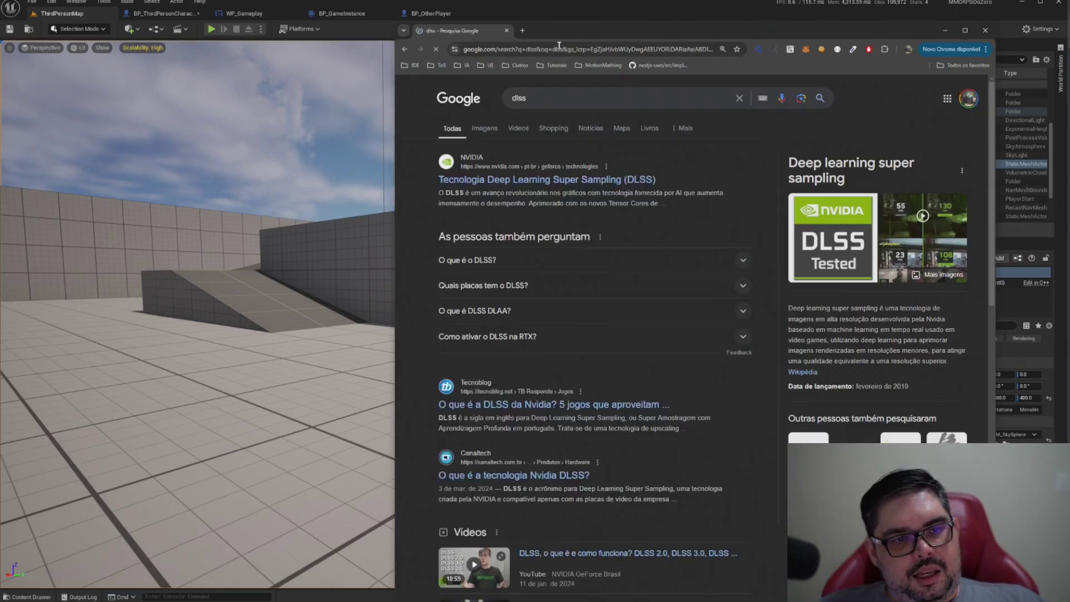
click(570, 97)
text(engine)
key(Return)
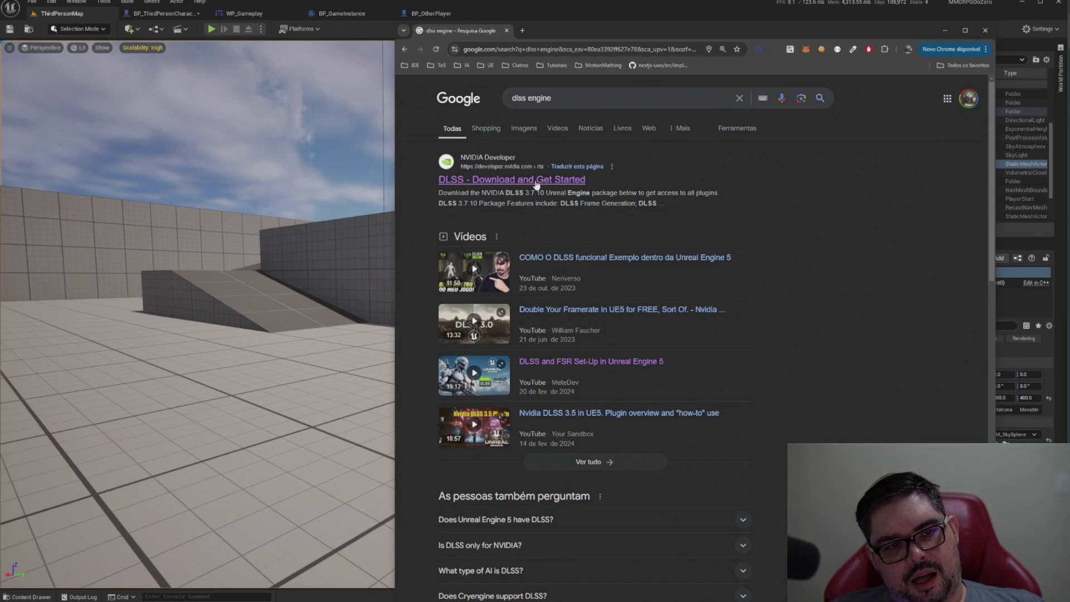
double_click(534, 99)
text(unreal)
key(Return)
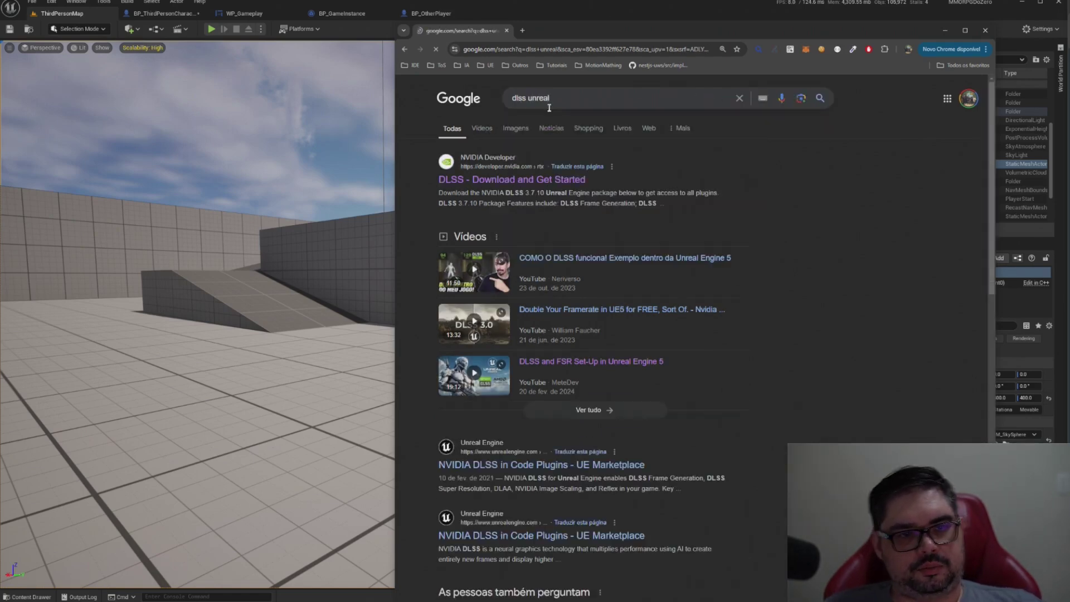
Step: Open NVIDIA's DLSS Get Started page and agree to its licence terms
click(486, 179)
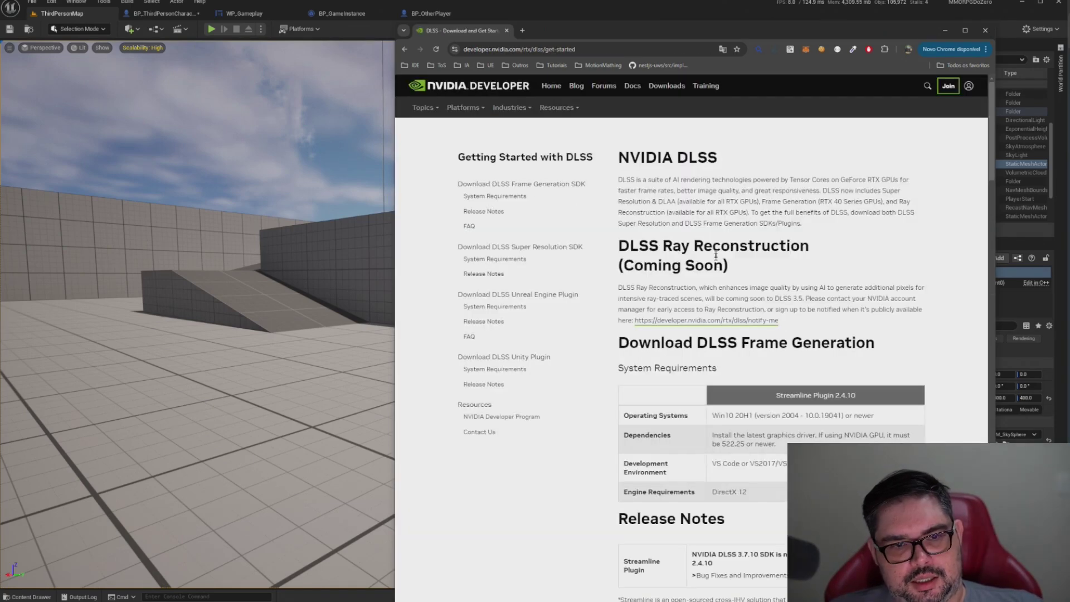
scroll(715, 256, down, 4)
scroll(716, 255, down, 8)
scroll(716, 254, down, 2)
scroll(717, 252, down, 6)
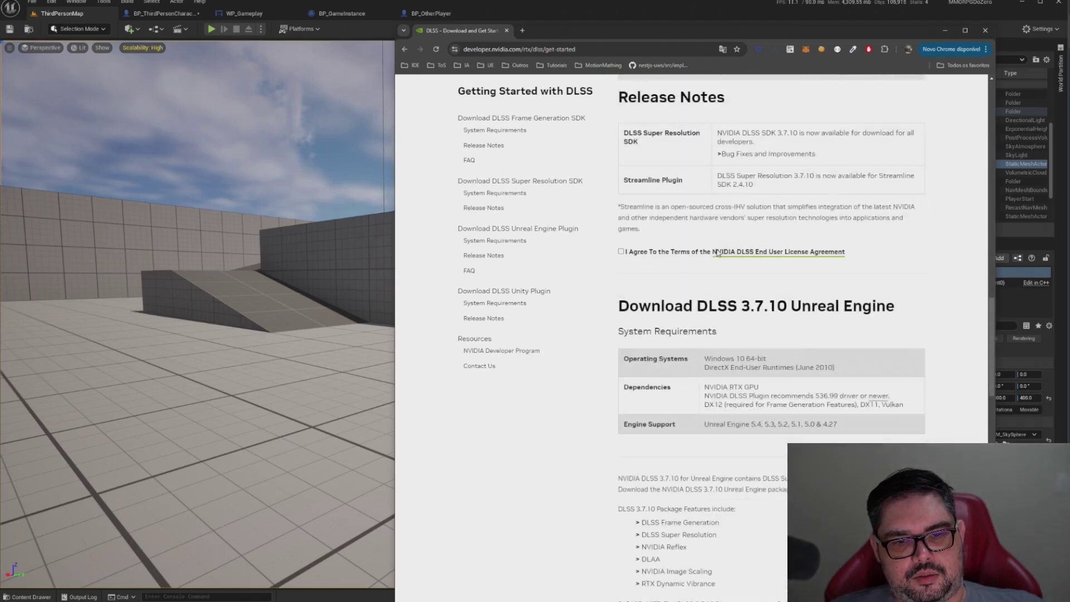
scroll(718, 254, down, 5)
scroll(794, 267, up, 4)
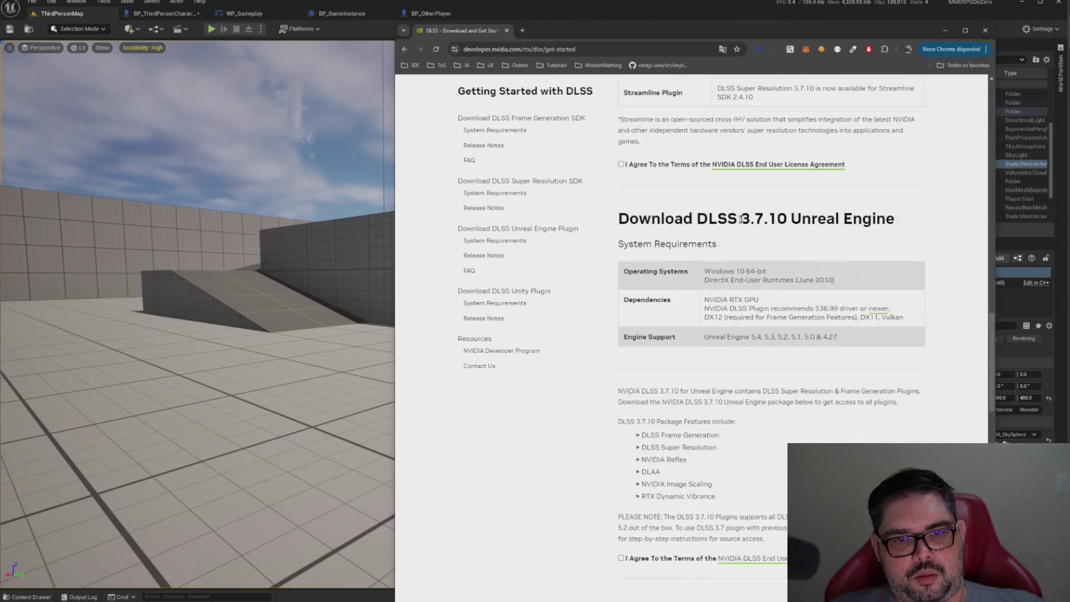
scroll(767, 271, down, 5)
scroll(766, 271, up, 3)
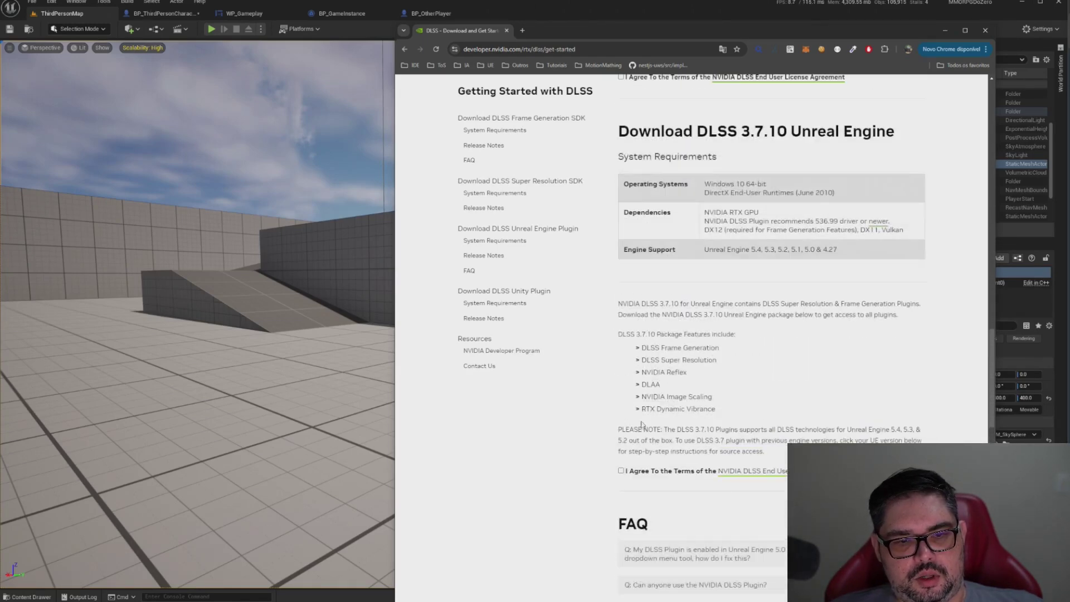
click(622, 471)
scroll(613, 424, down, 3)
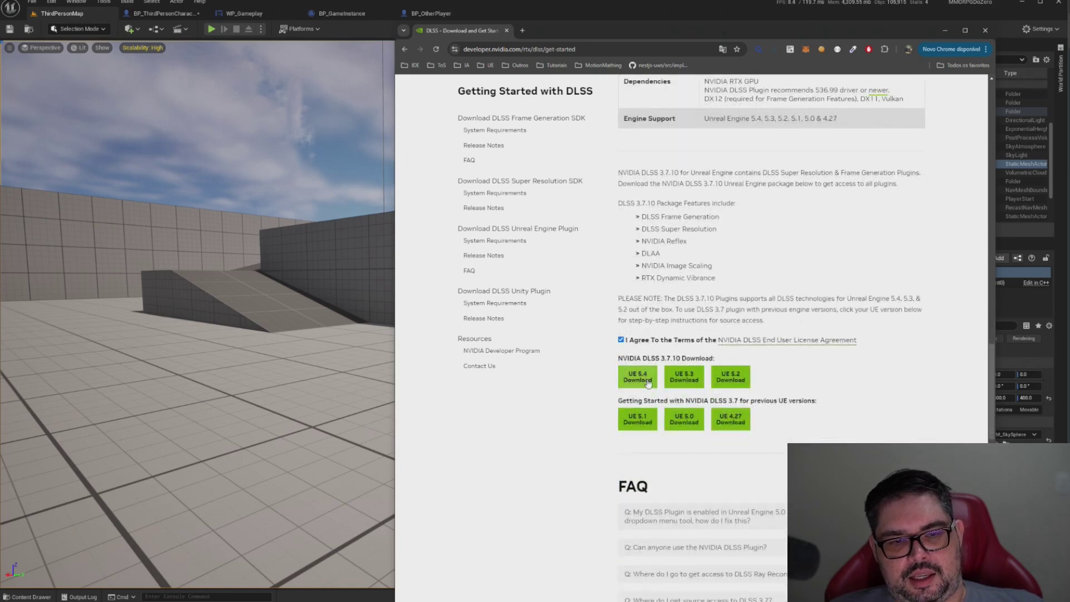
Step: Start the DLSS plugin download for UE 5.4, then open a new tab
click(645, 379)
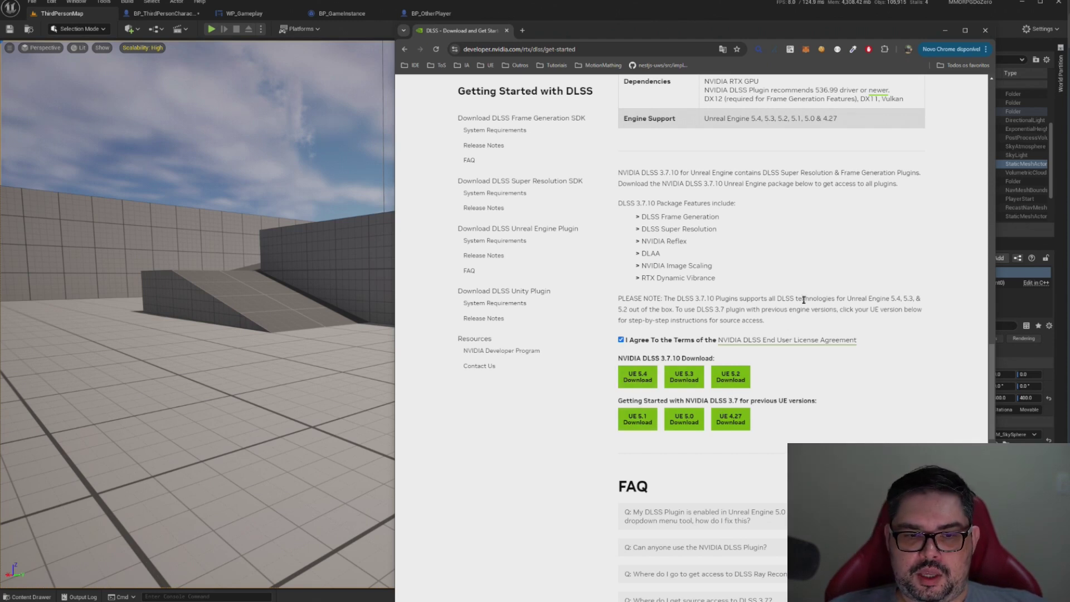
scroll(803, 301, down, 3)
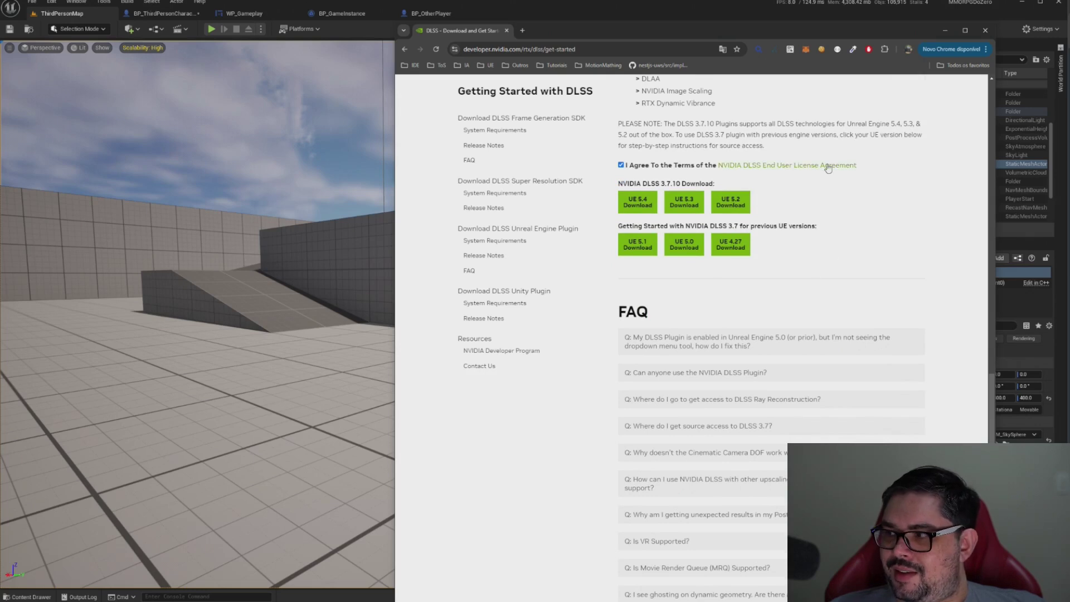
click(523, 31)
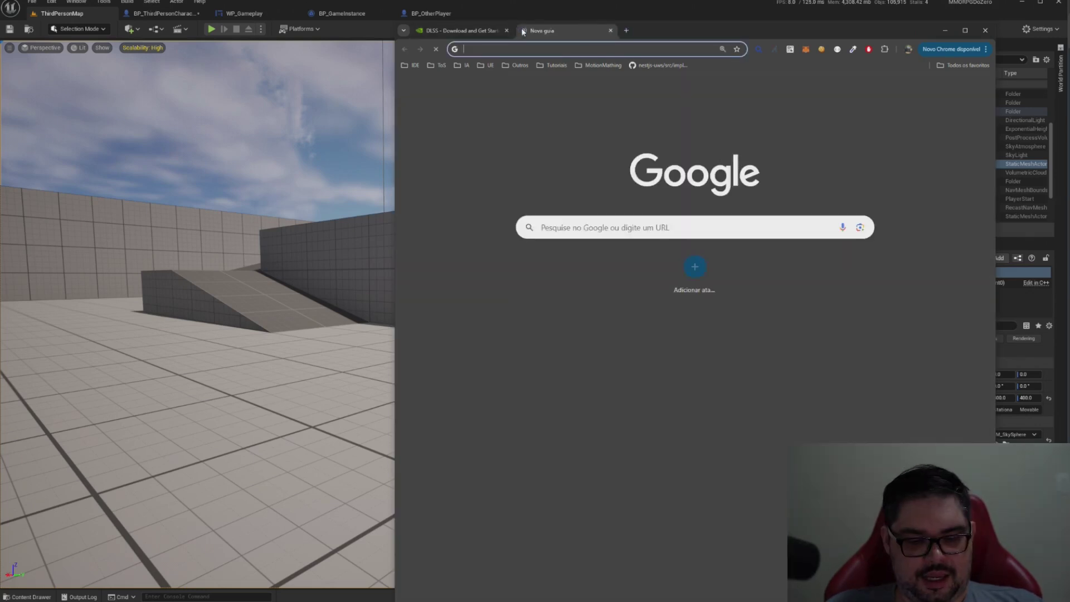
Step: Search 'fsr' and read AMD's FidelityFX Super Resolution page
text(fs)
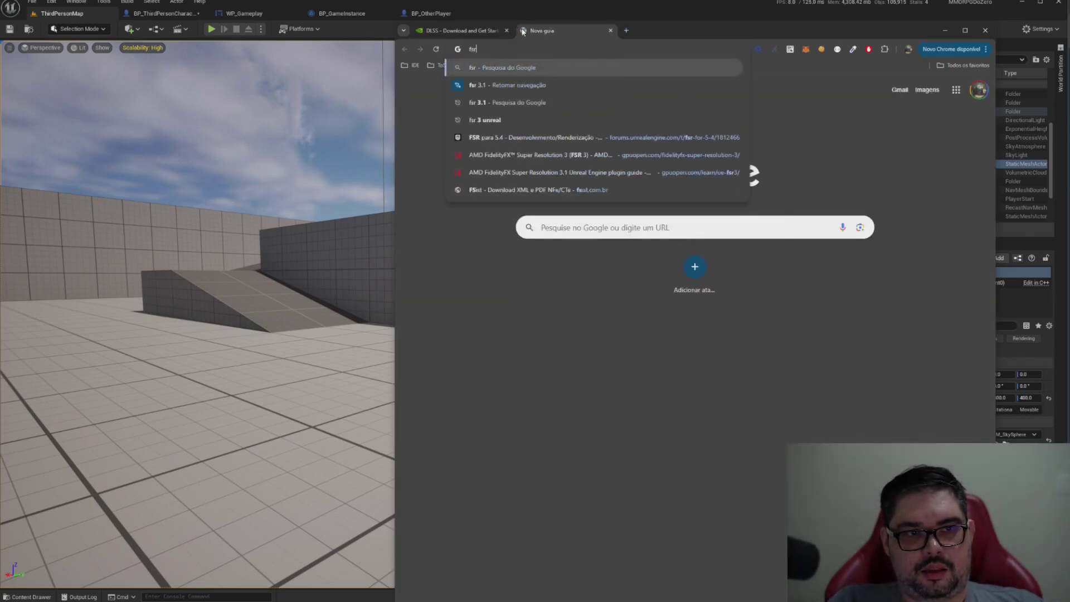
text(r)
key(Return)
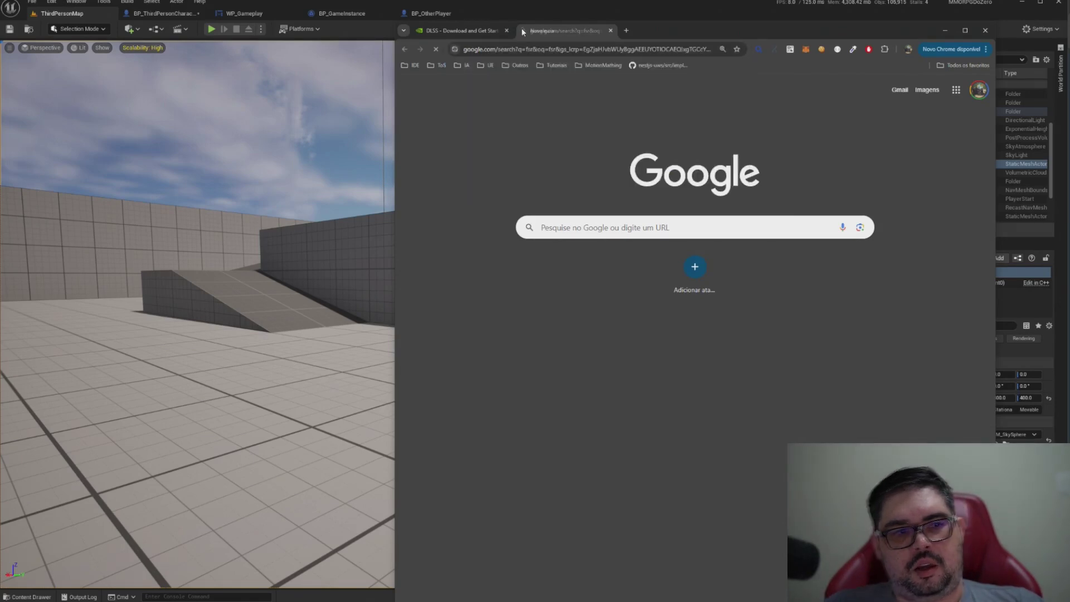
click(503, 188)
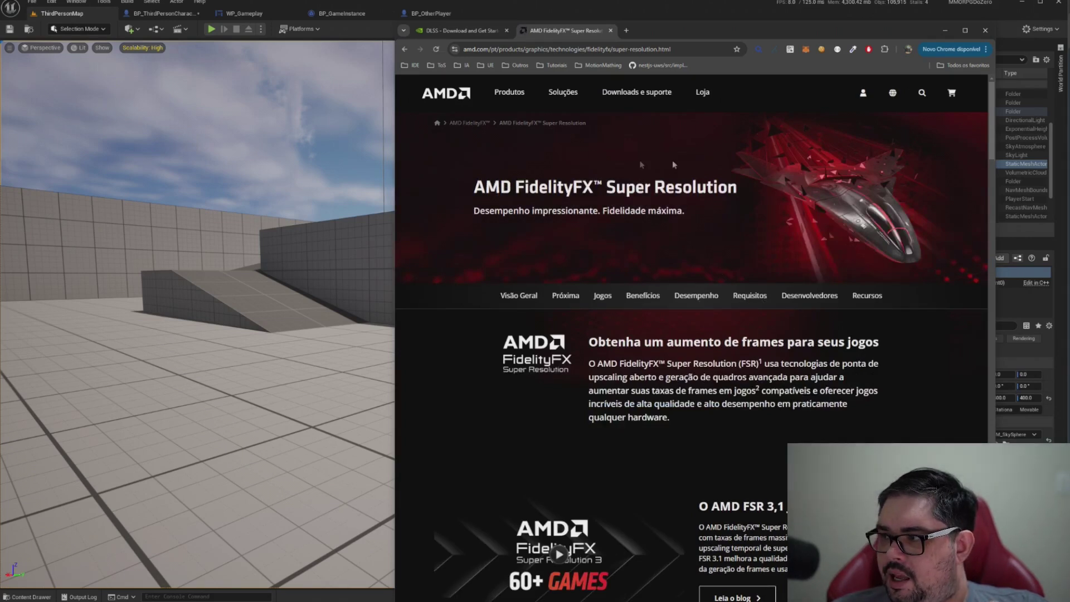
scroll(647, 229, down, 9)
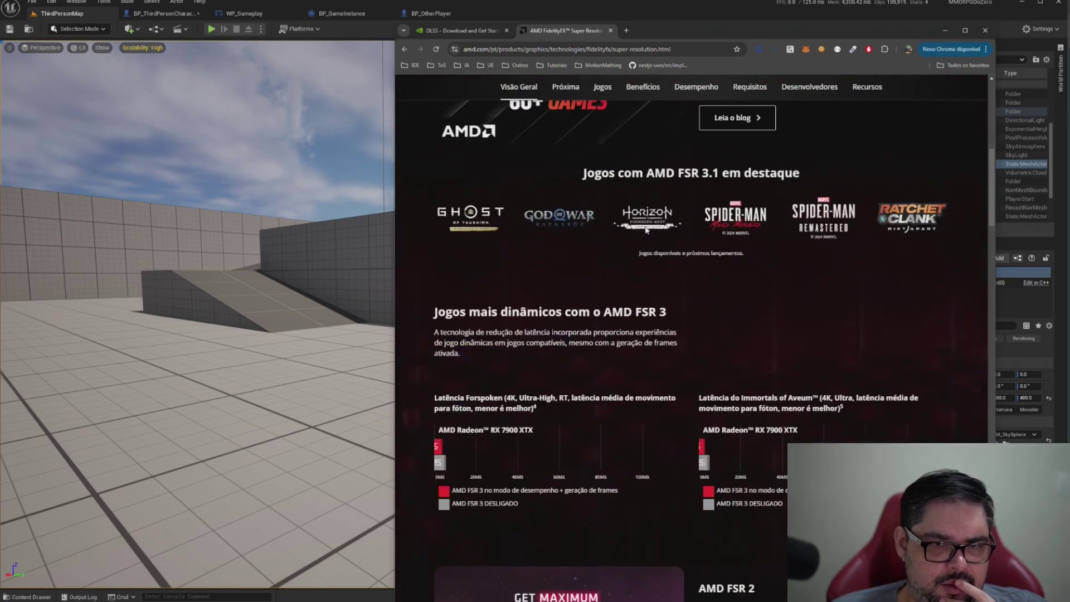
scroll(646, 230, up, 2)
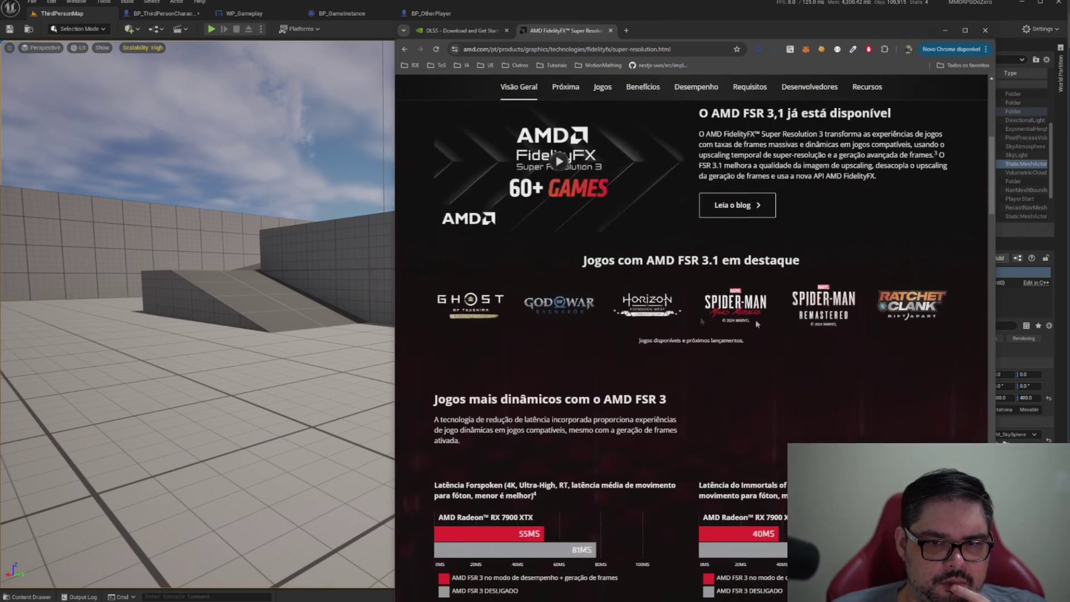
scroll(511, 306, down, 4)
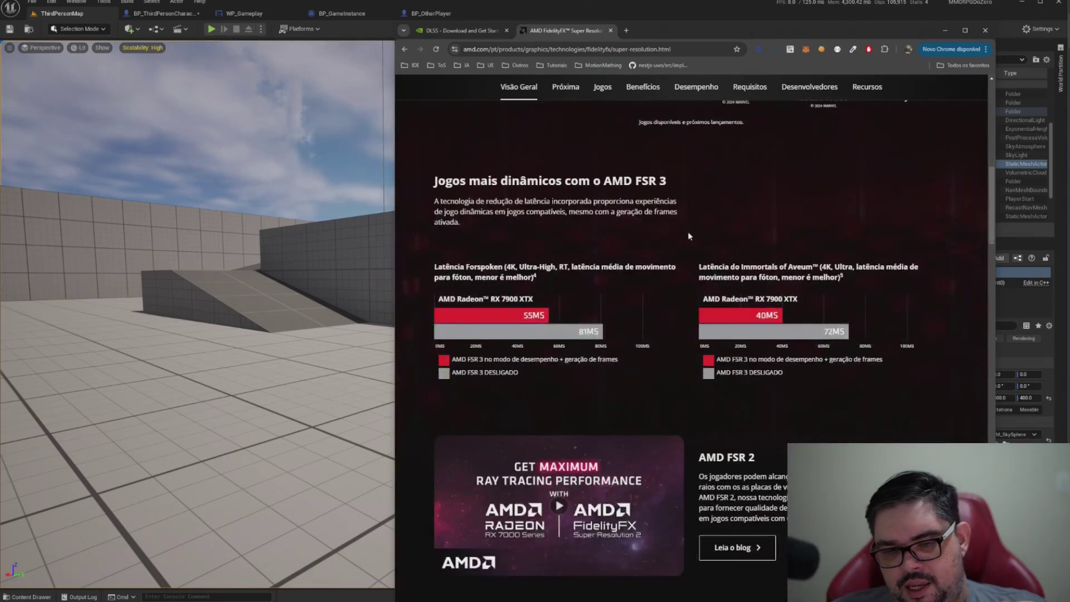
scroll(688, 232, up, 2)
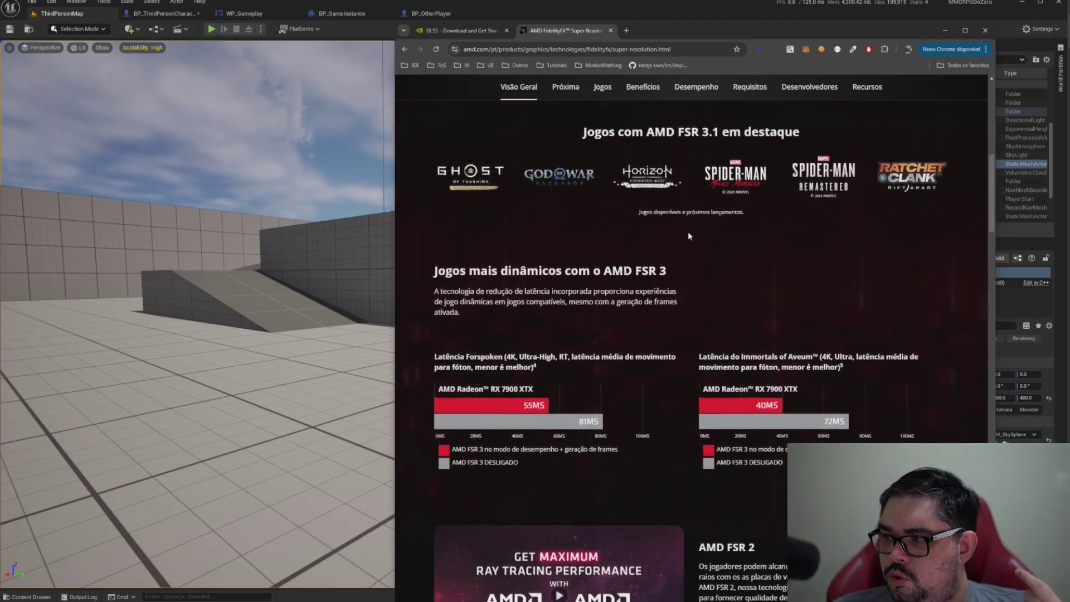
scroll(688, 235, up, 2)
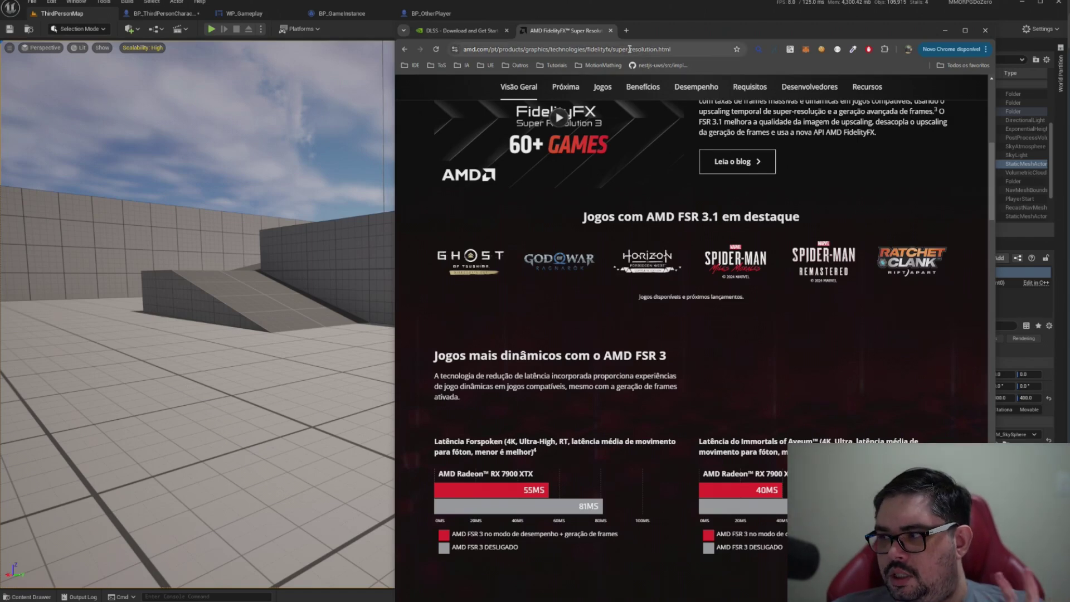
Step: Close the FSR tab and Chrome, returning to the ThirdPersonMap level editor
click(609, 31)
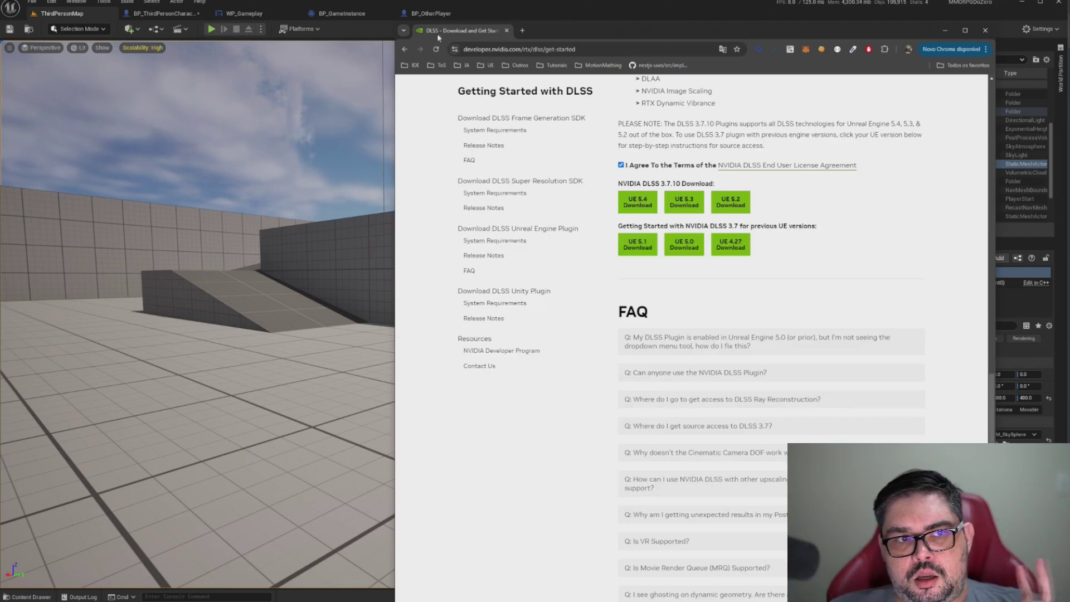
click(507, 32)
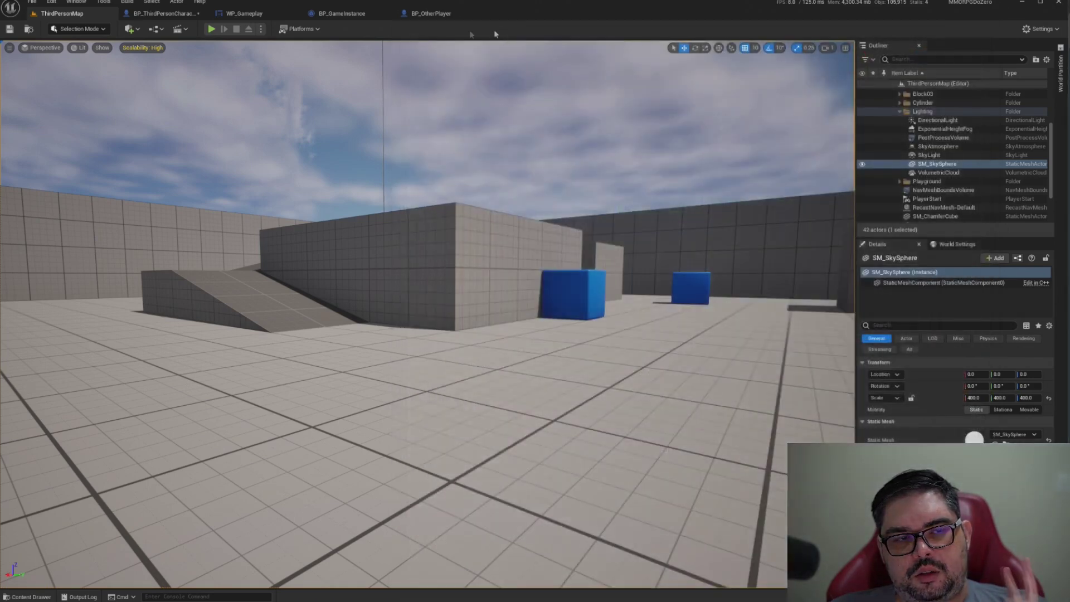
click(165, 14)
click(59, 13)
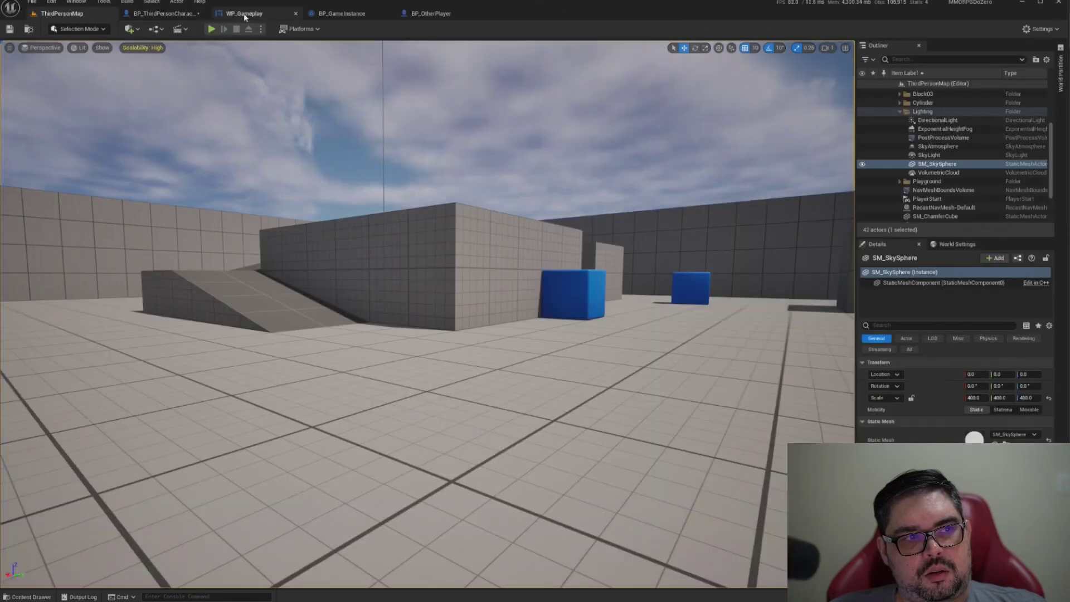
Step: Open BP_GameInstance's Recive Message graph and remove an accidentally added Get Command Line node
click(245, 17)
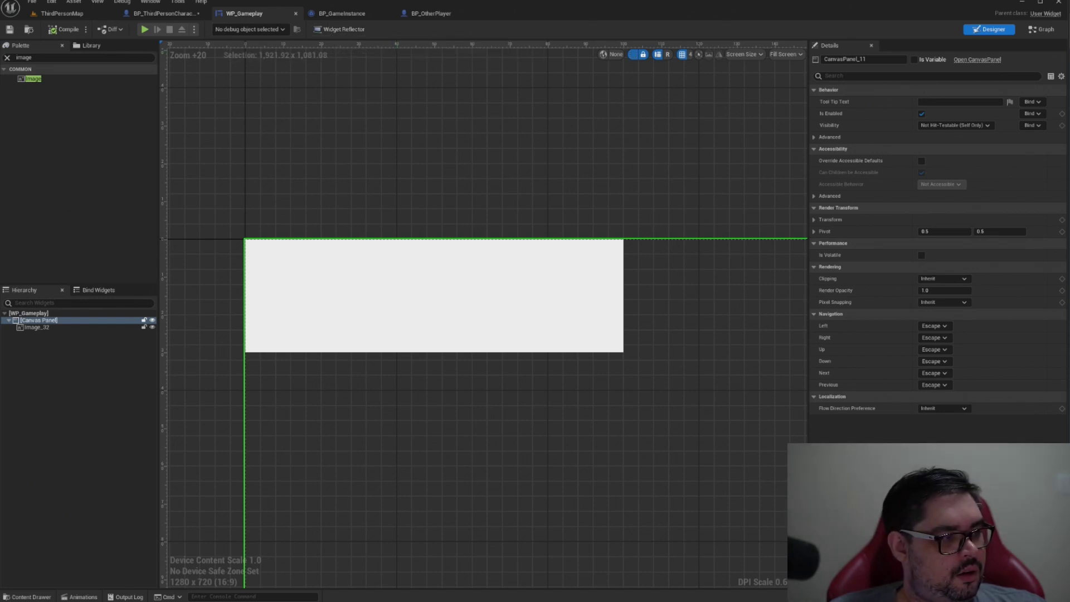
click(333, 15)
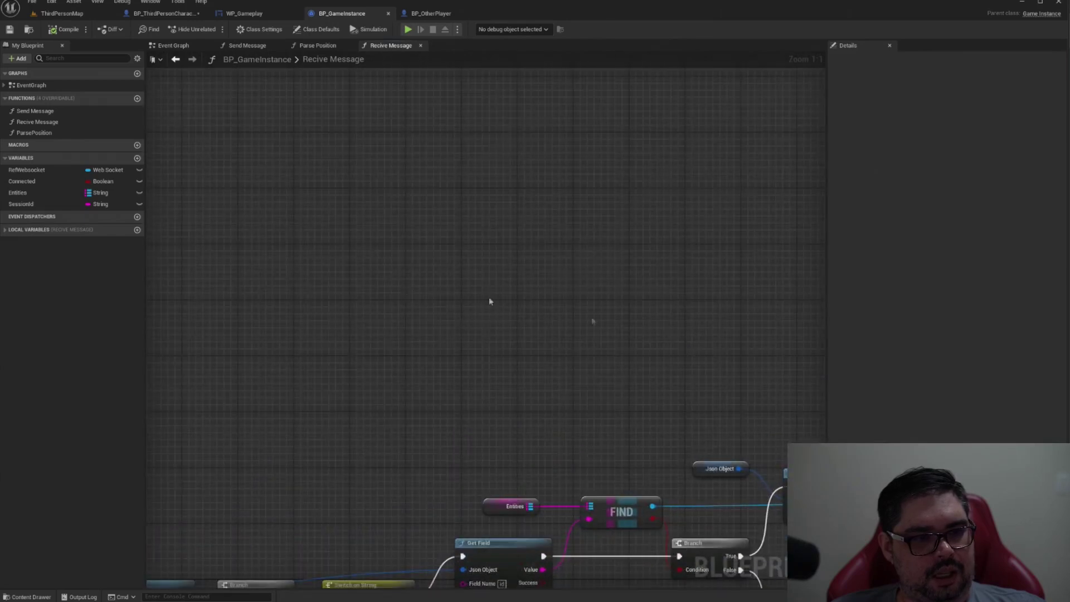
right_click(406, 207)
text(comm)
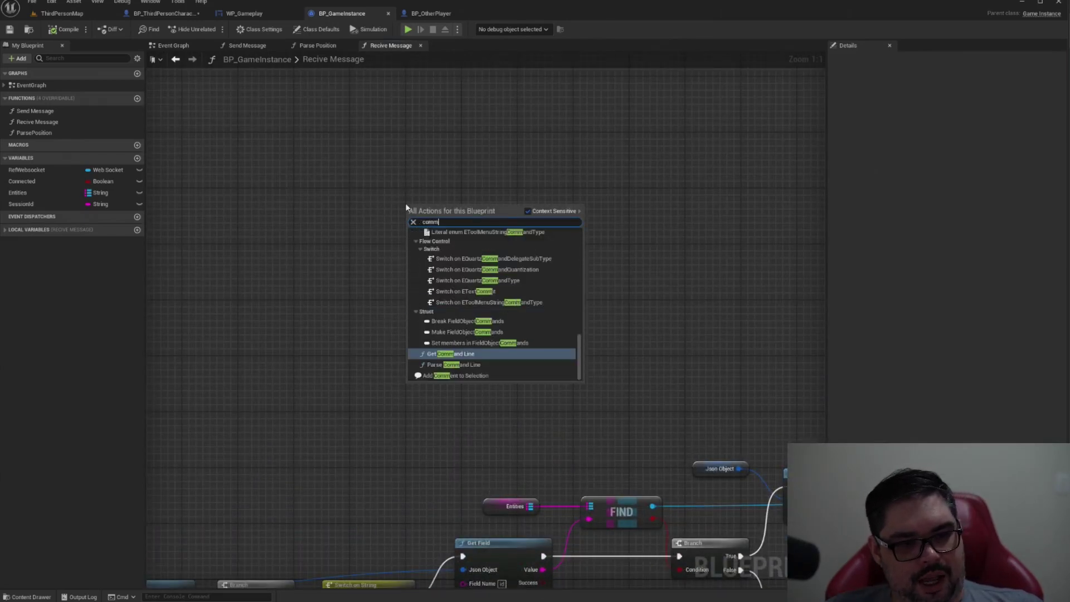
key(Return)
click(450, 219)
key(Delete)
Step: Add an Execute Console Command node to the Recive Message graph
right_click(398, 217)
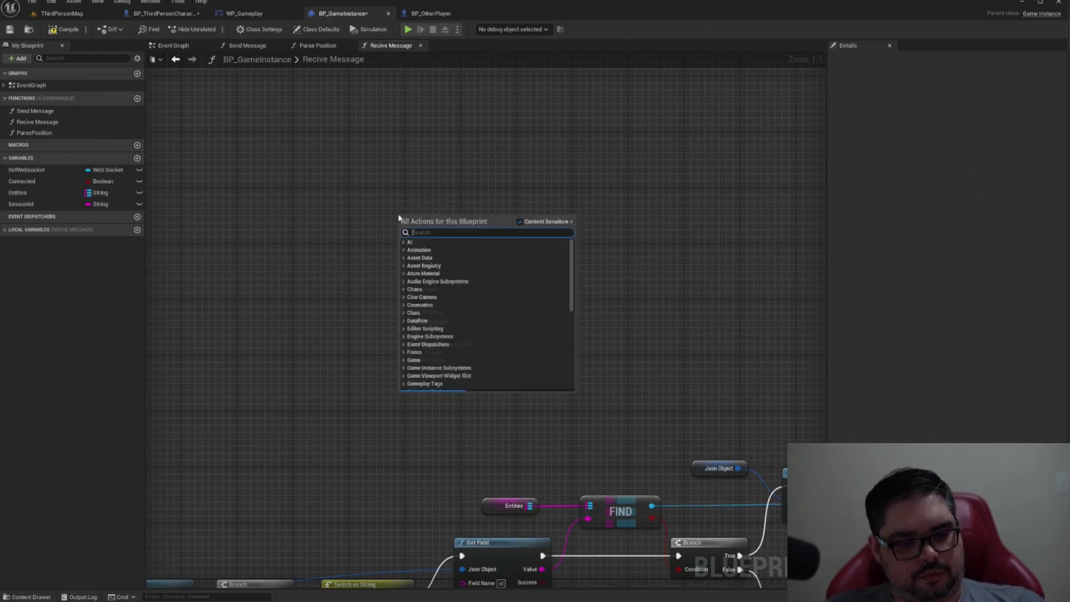
text(command)
key(Down)
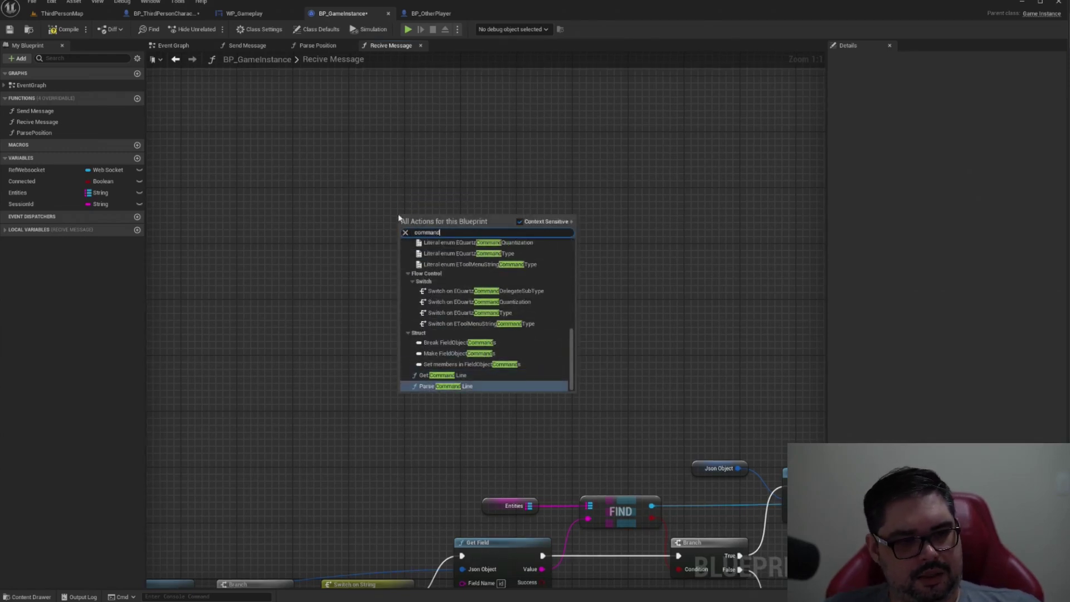
scroll(510, 324, up, 5)
scroll(492, 315, up, 5)
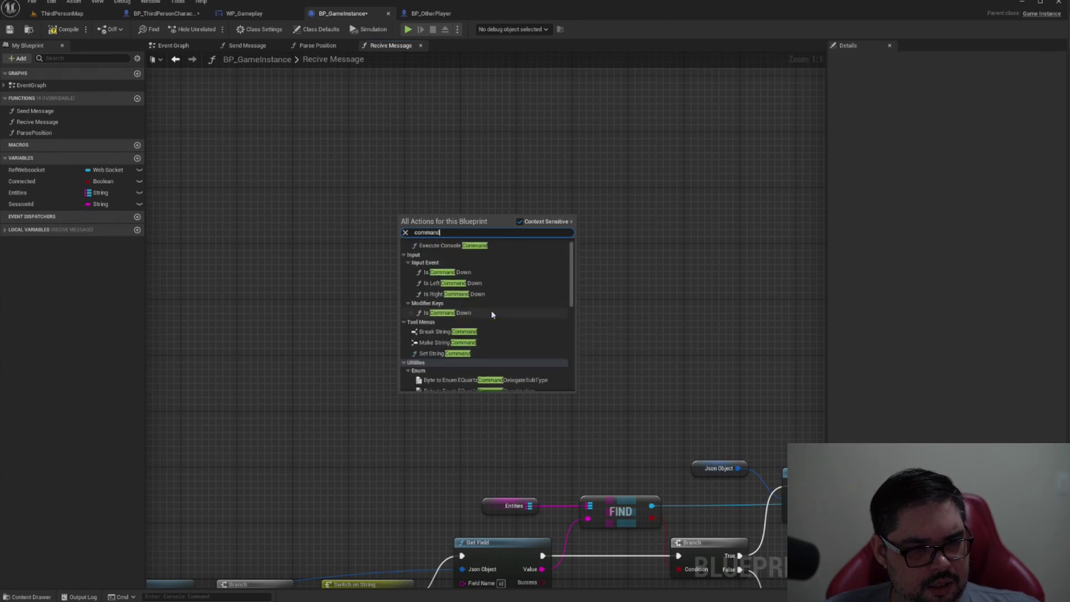
click(447, 246)
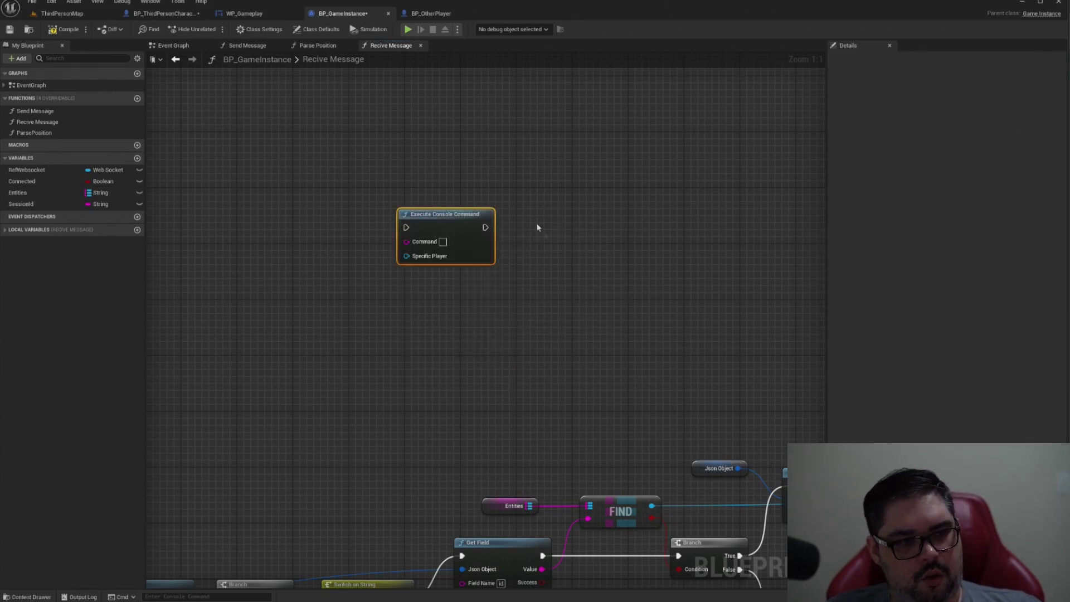
right_drag(530, 222, 624, 382)
right_drag(539, 401, 444, 298)
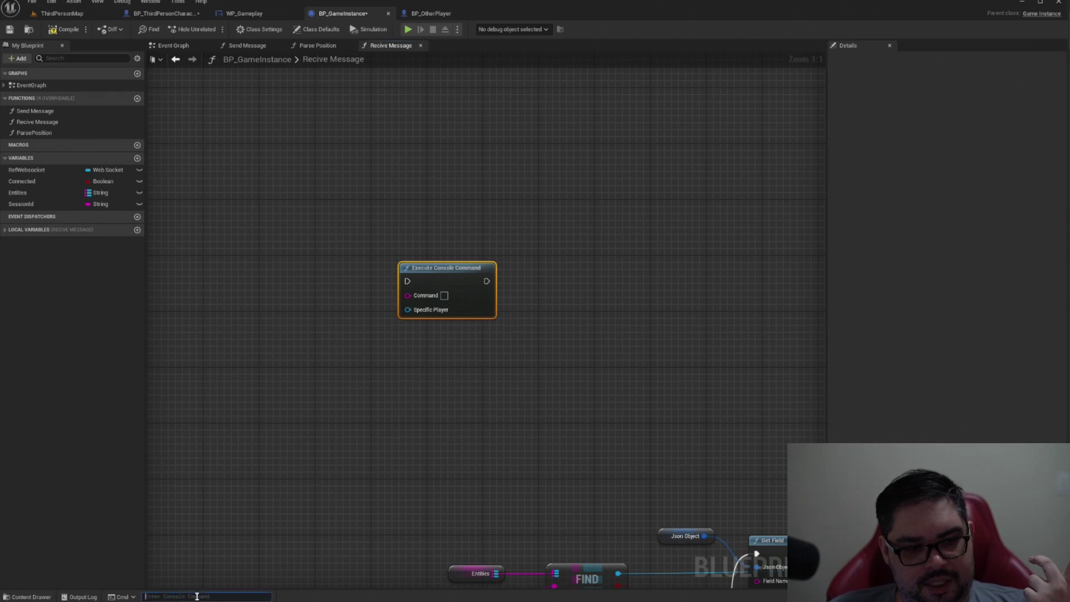
Step: Find and select r.ScreenPercentage in the console command suggestions for 'screen'
text(screen)
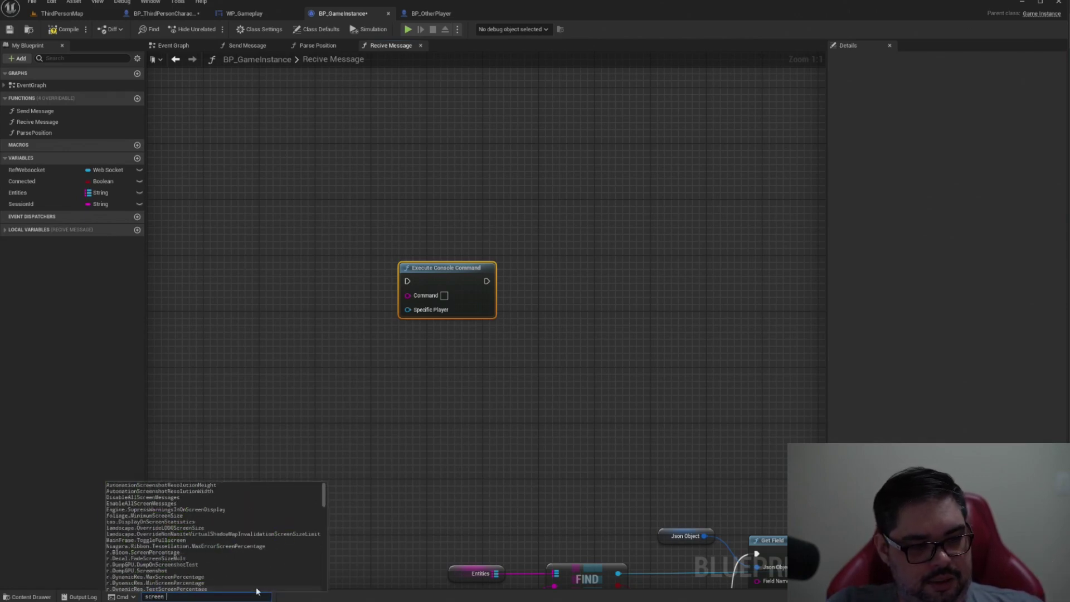
text( porce)
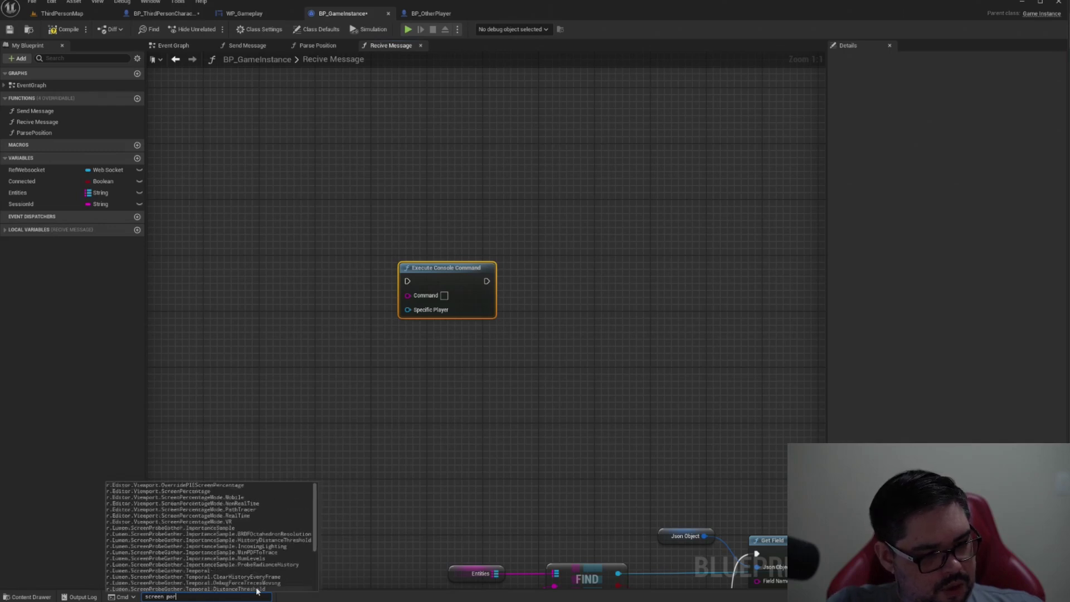
key(BackSpace)
key(BackSpace)
key(BackSpace)
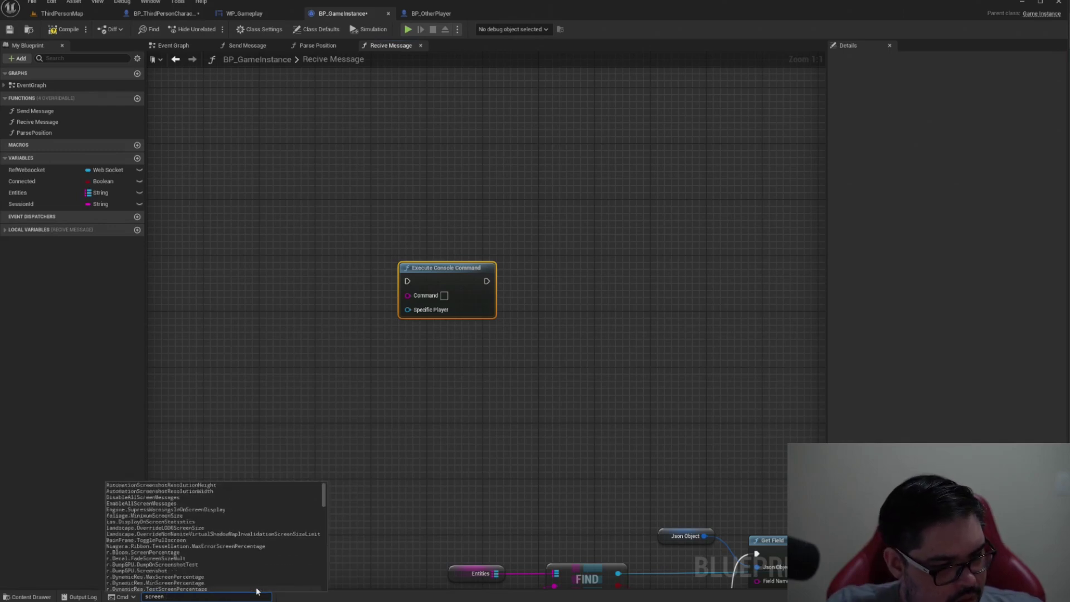
scroll(239, 538, down, 5)
scroll(239, 536, down, 5)
scroll(223, 526, down, 5)
scroll(221, 529, down, 5)
scroll(222, 530, down, 5)
scroll(269, 500, down, 5)
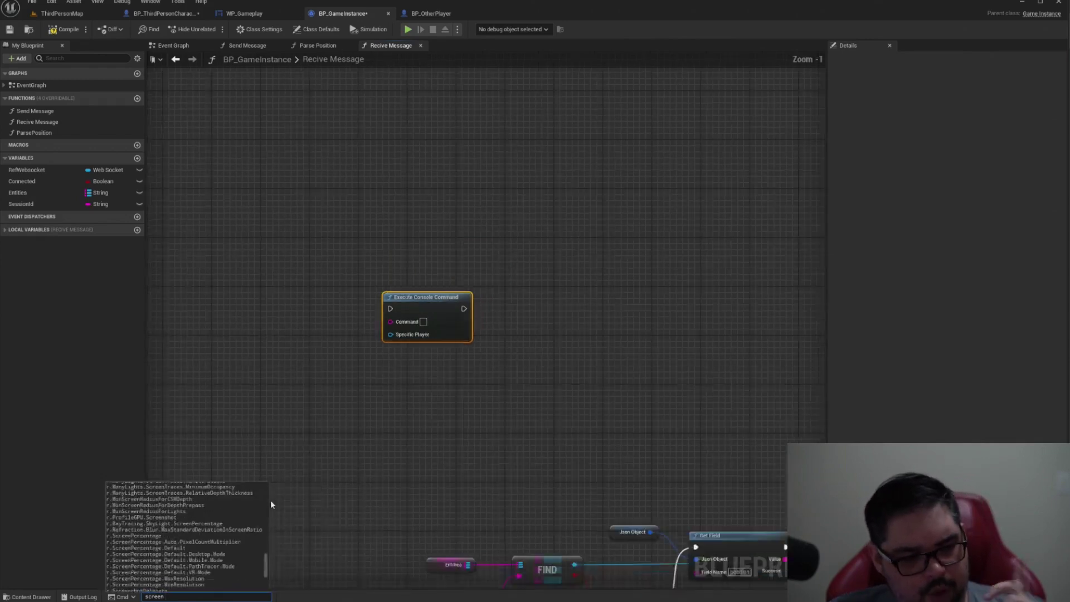
scroll(256, 440, up, 3)
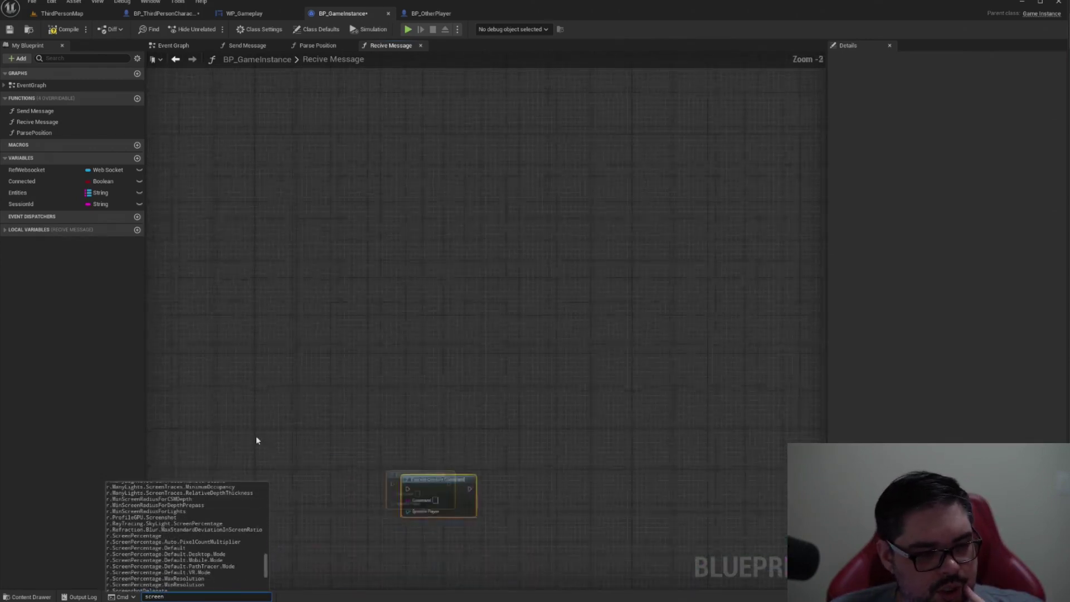
click(129, 536)
Step: Copy r.ScreenPercentage and paste it into the node's Command pin
right_drag(368, 497, 378, 383)
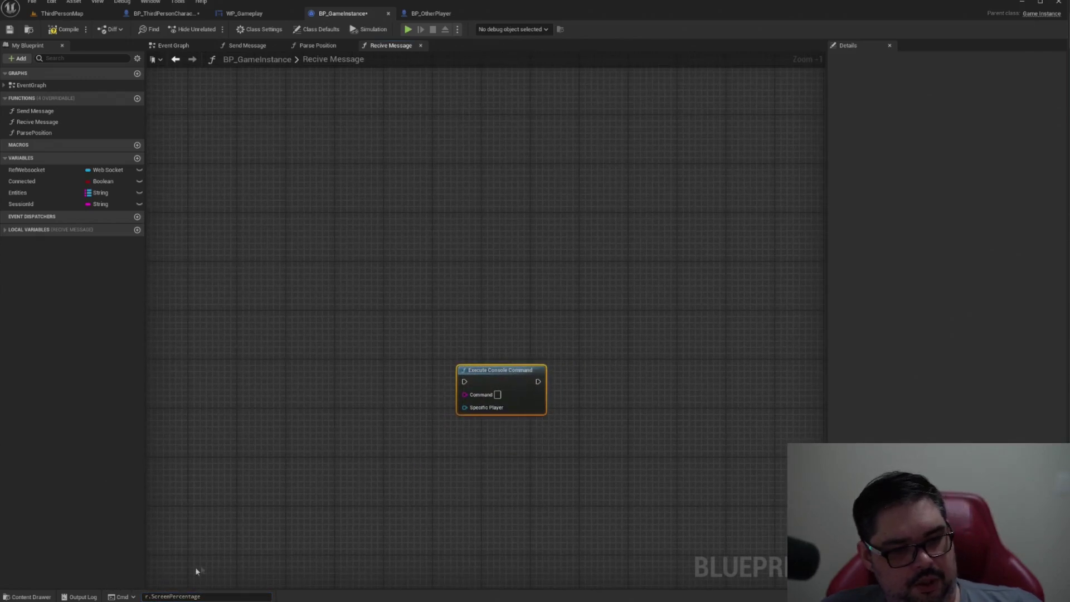
key(ctrl+a)
key(ctrl+c)
click(498, 395)
key(ctrl+v)
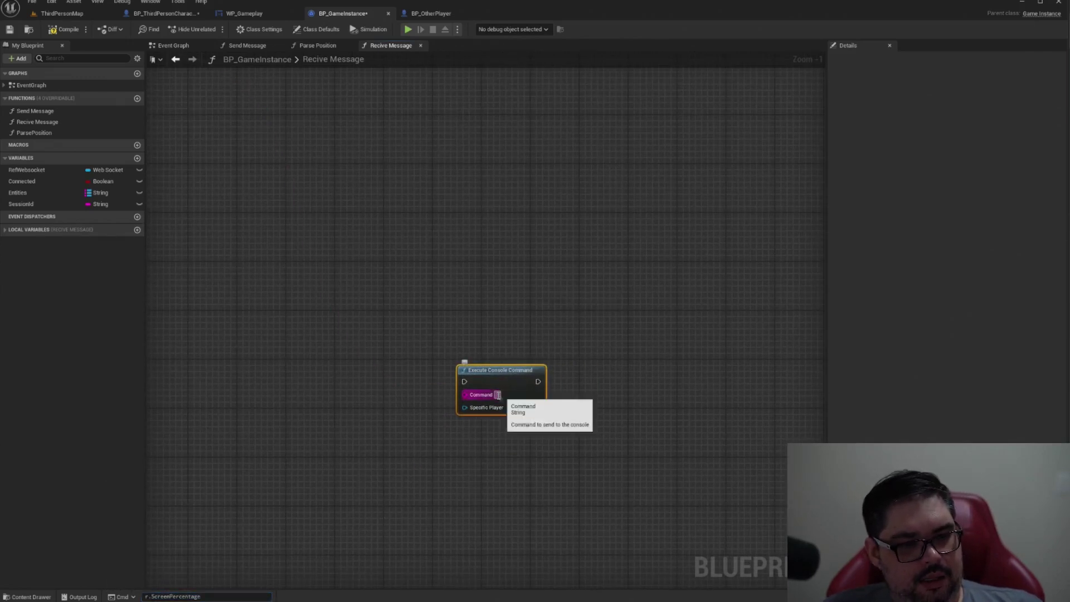
right_drag(548, 459, 556, 539)
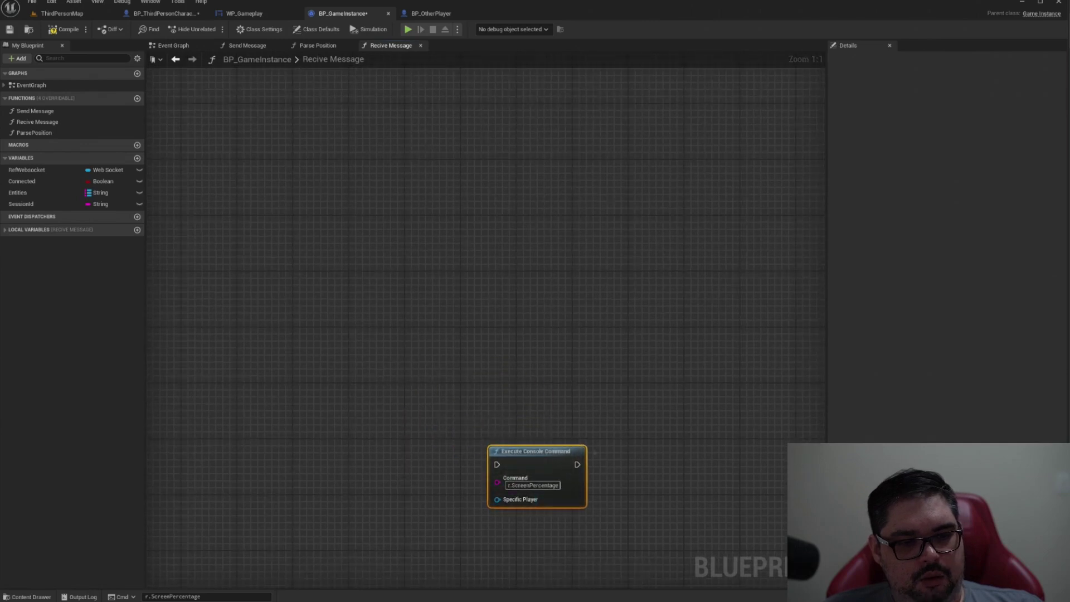
right_drag(593, 448, 516, 303)
scroll(516, 304, up, 1)
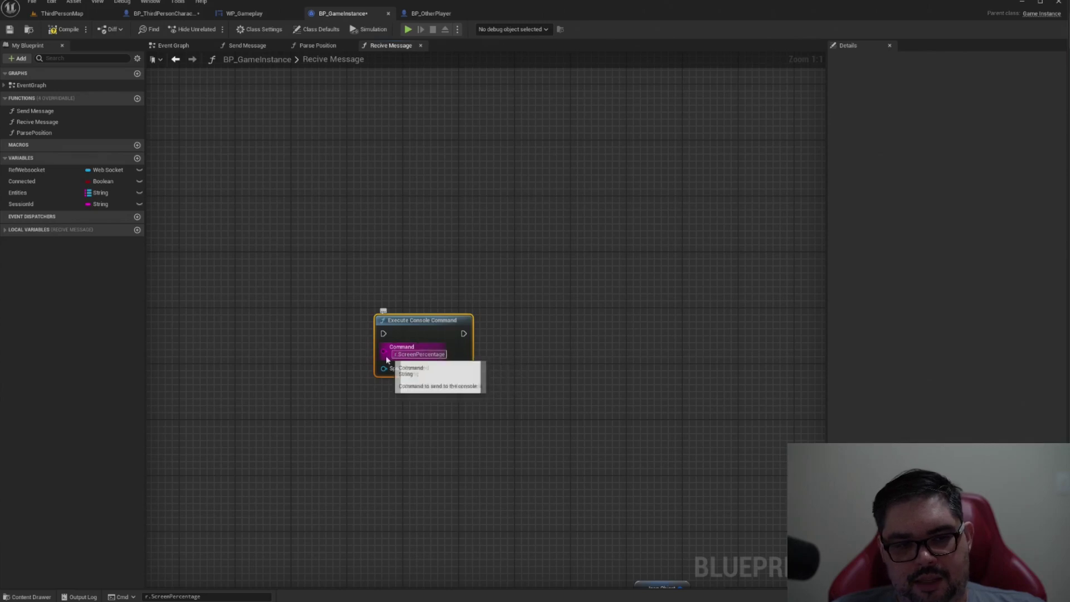
Step: Change the node's Command value to 'r.ScreenPercentage 50'
click(418, 354)
key(BackSpace)
key(ctrl+v)
text(50)
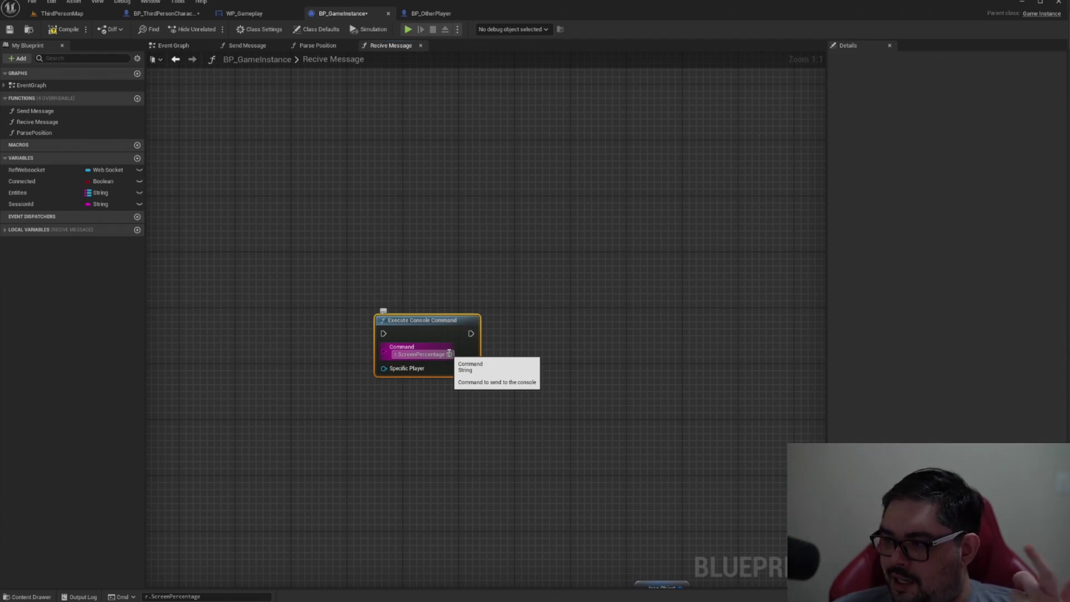
click(449, 353)
text(50)
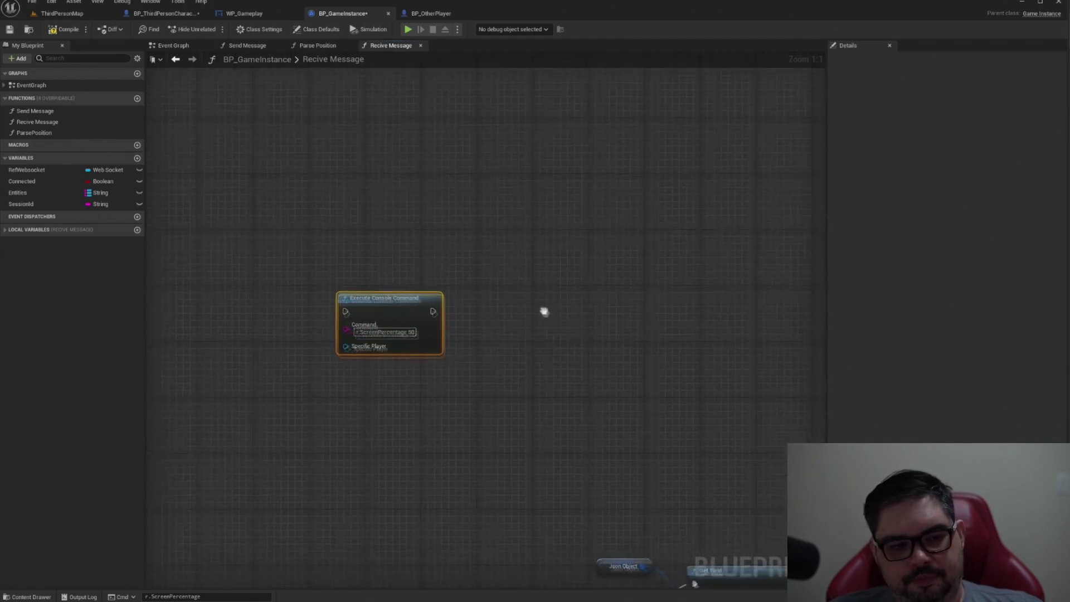
Step: Delete the Execute Console Command node and switch to BP_ThirdPersonCharacter's Event Graph
right_drag(567, 329, 532, 294)
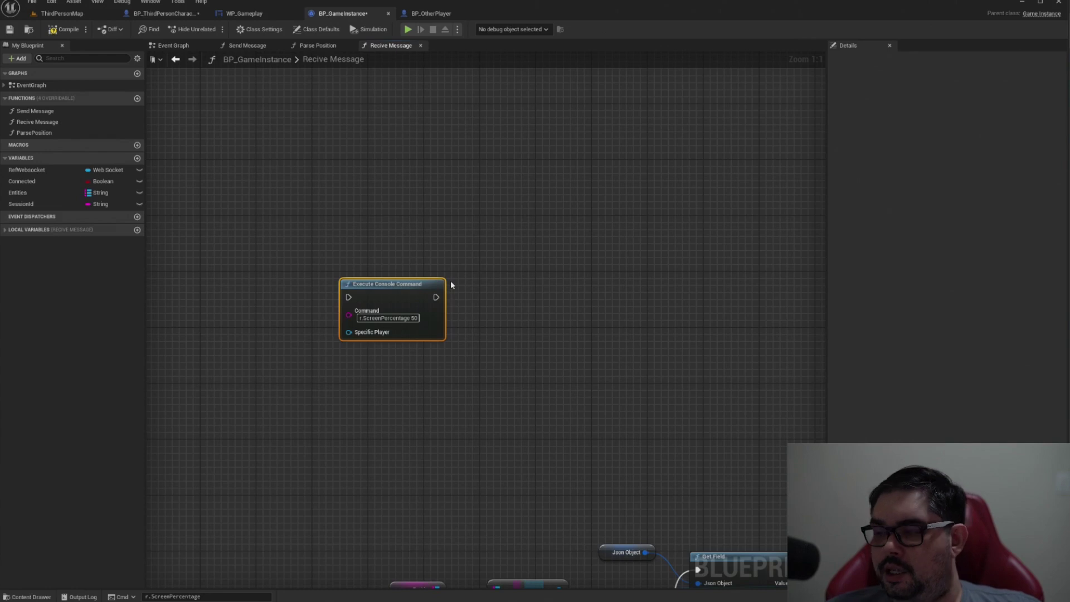
drag(311, 222, 468, 357)
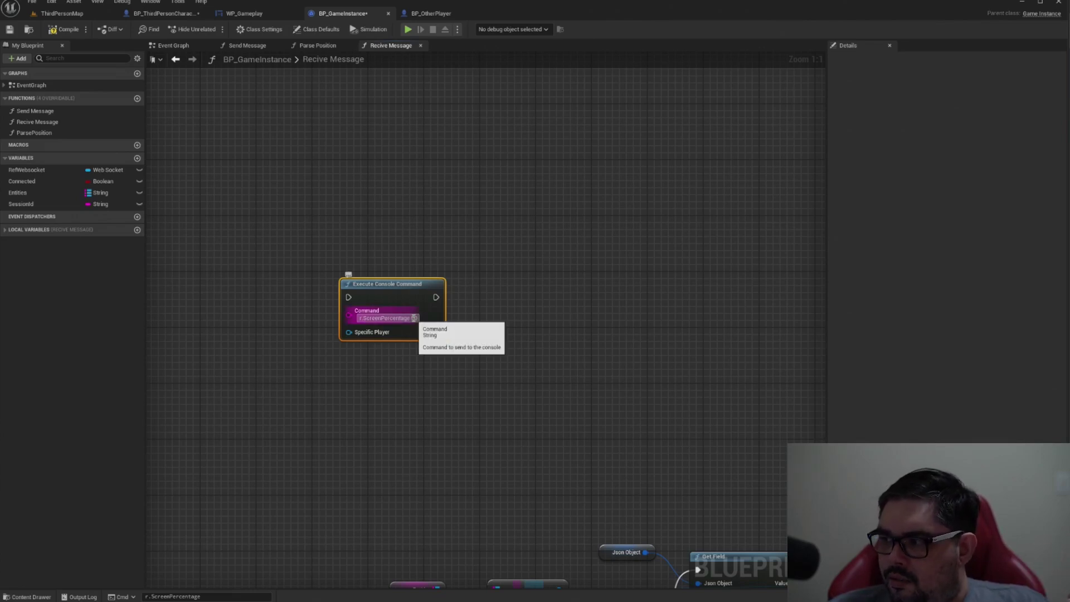
drag(286, 245, 507, 374)
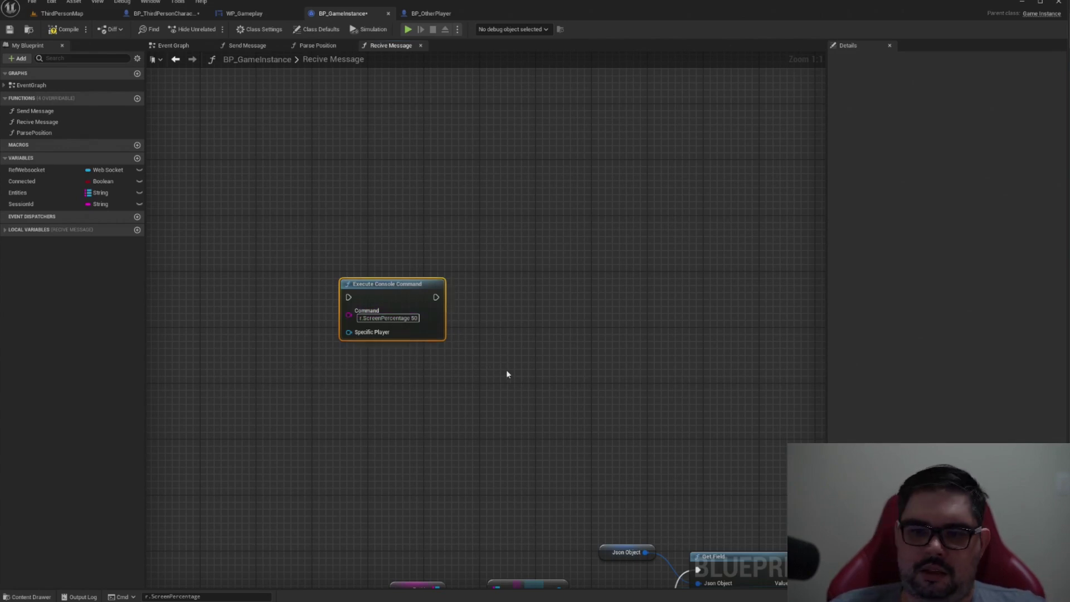
key(Delete)
key(alt+Tab)
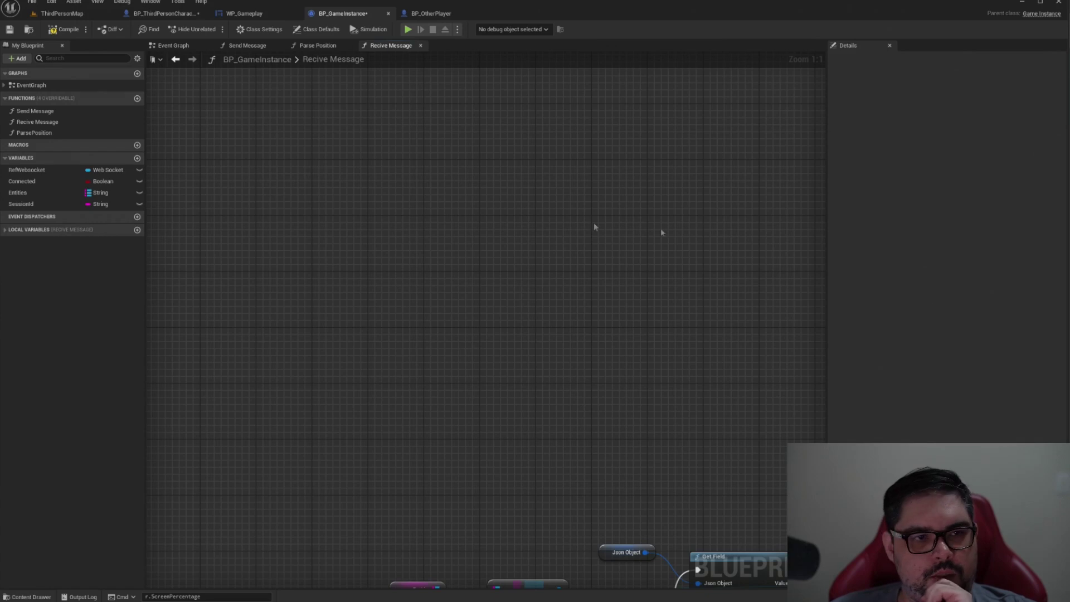
click(165, 13)
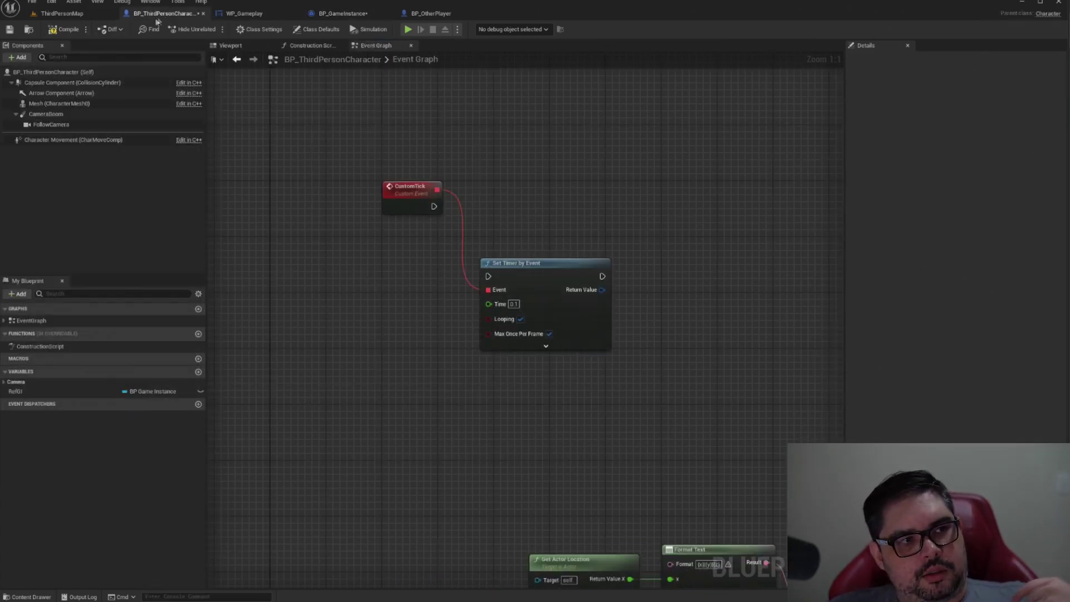
Step: From the ThirdPersonMap level, open BP_ThirdPersonCharacter in the ThirdPerson Blueprints folder for editing
click(58, 13)
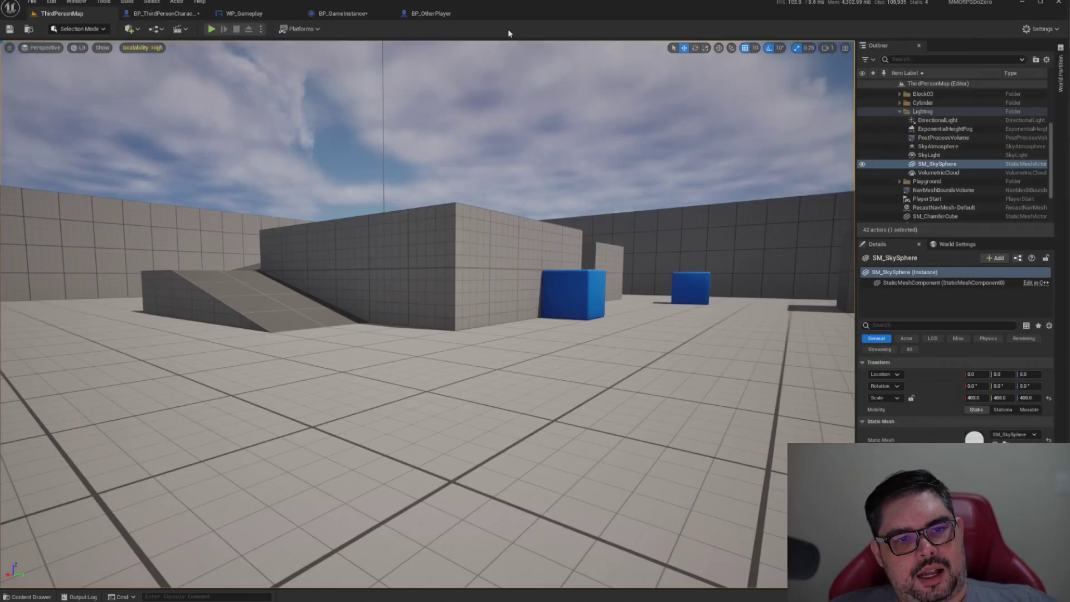
key(ctrl+space)
mouse_move(305, 329)
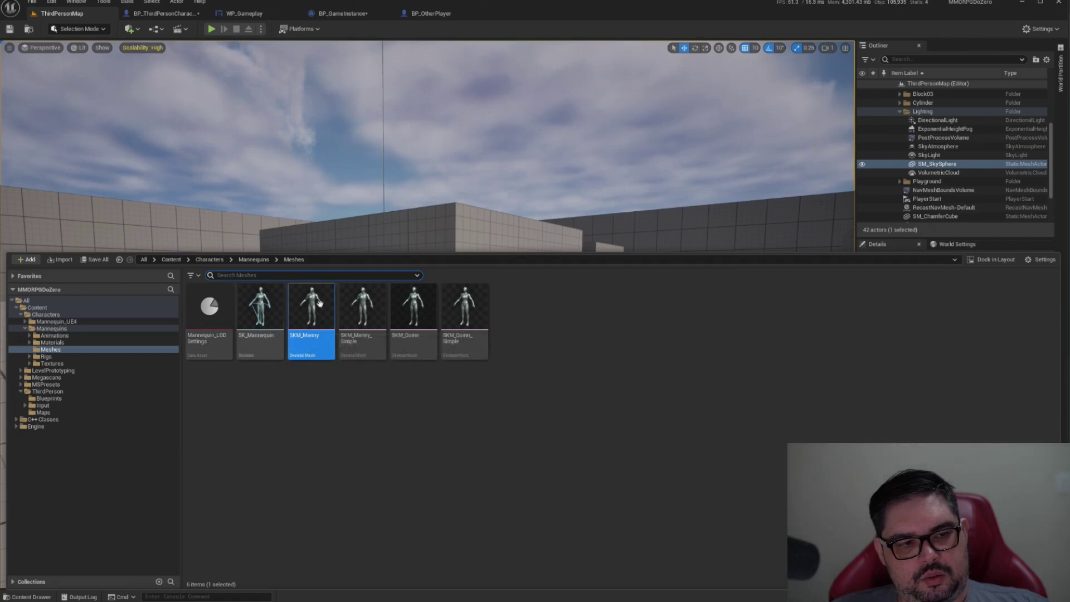
click(48, 399)
double_click(253, 339)
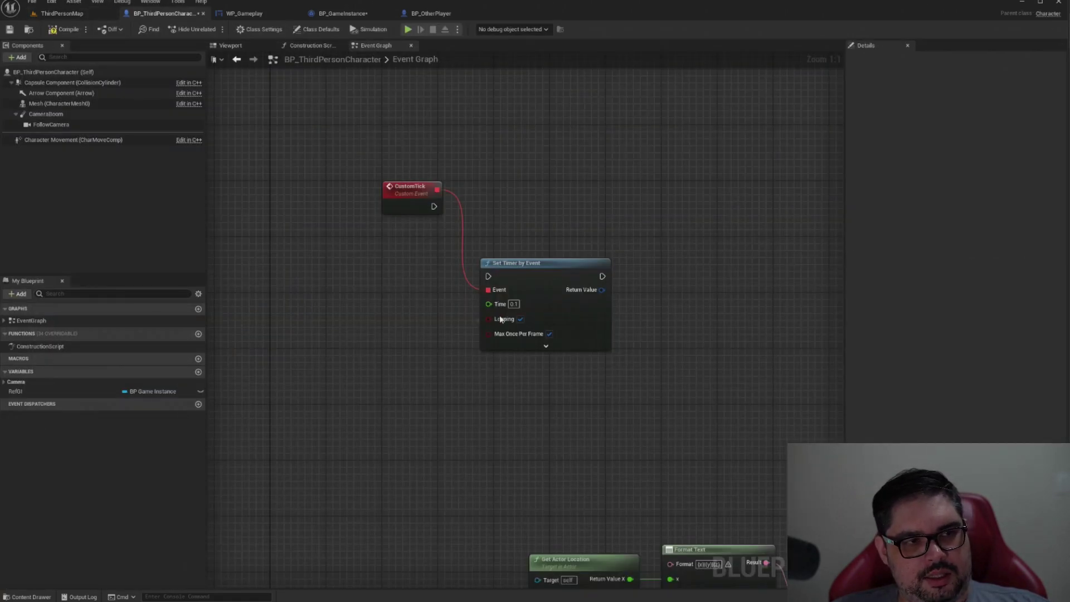
Step: In the Viewport preview, orbit the character, select its mesh, then show the Construction Script graph
click(238, 47)
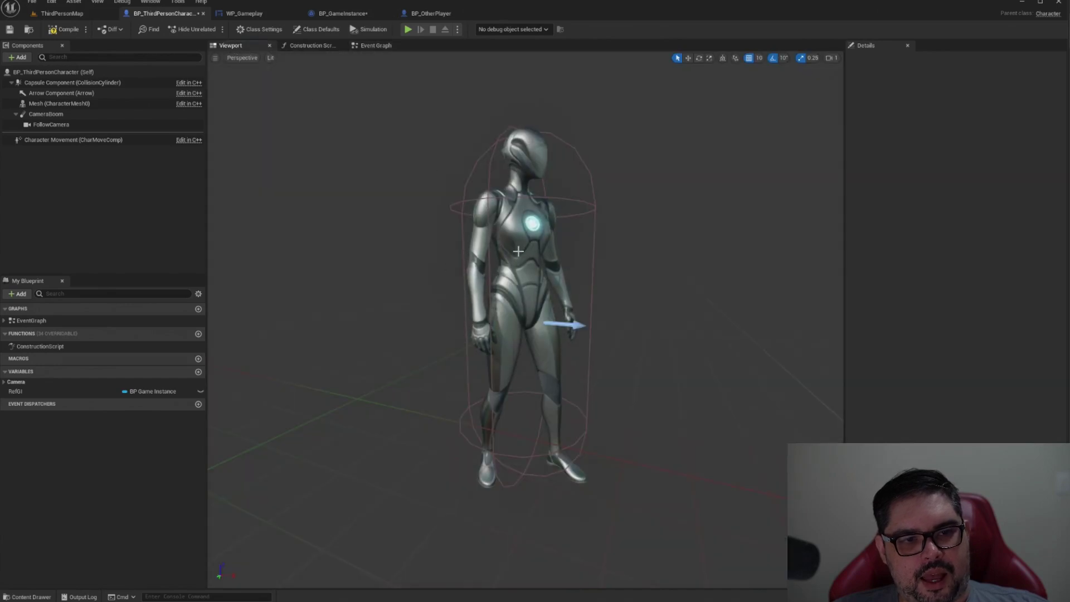
right_drag(518, 243, 552, 210)
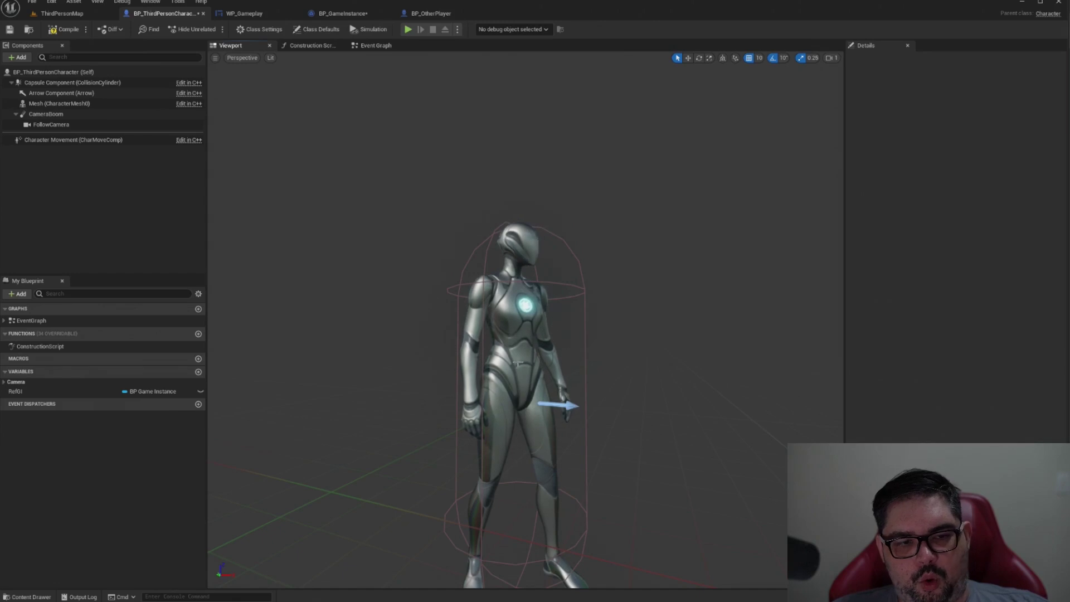
right_drag(535, 250, 558, 265)
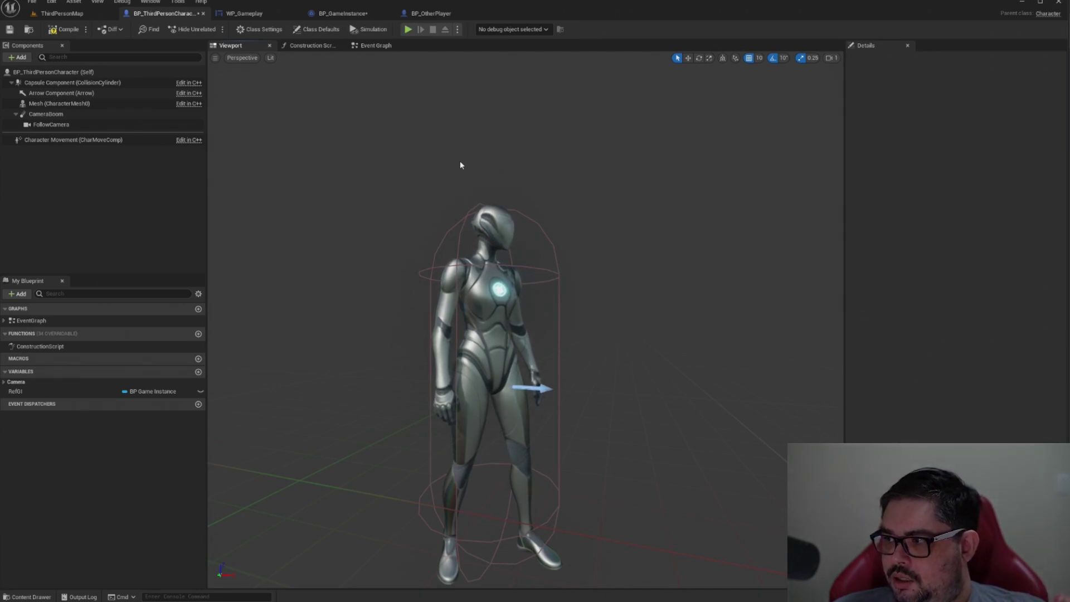
click(493, 277)
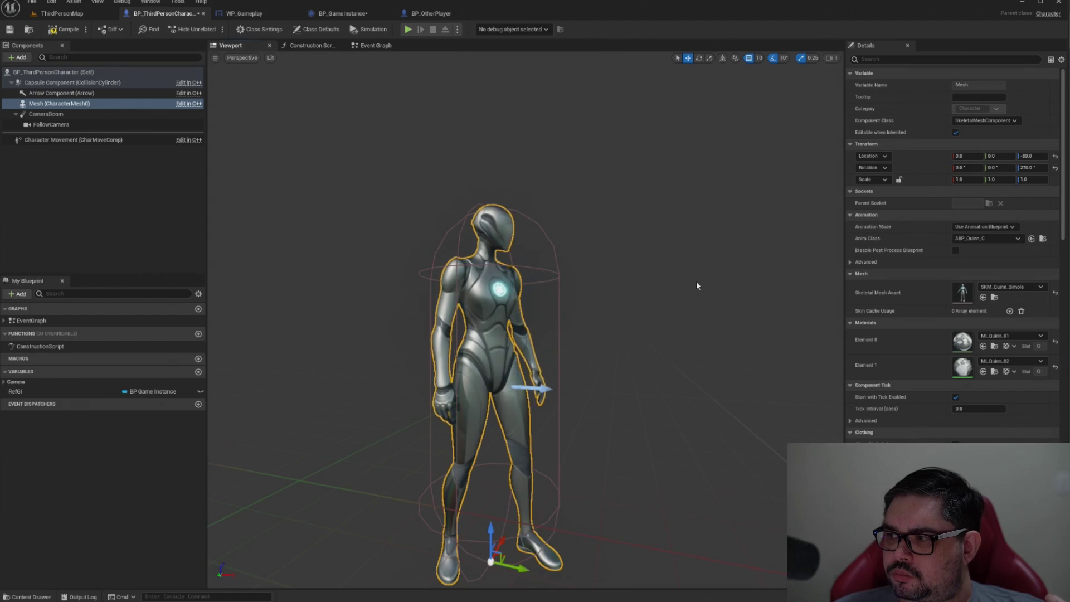
click(309, 45)
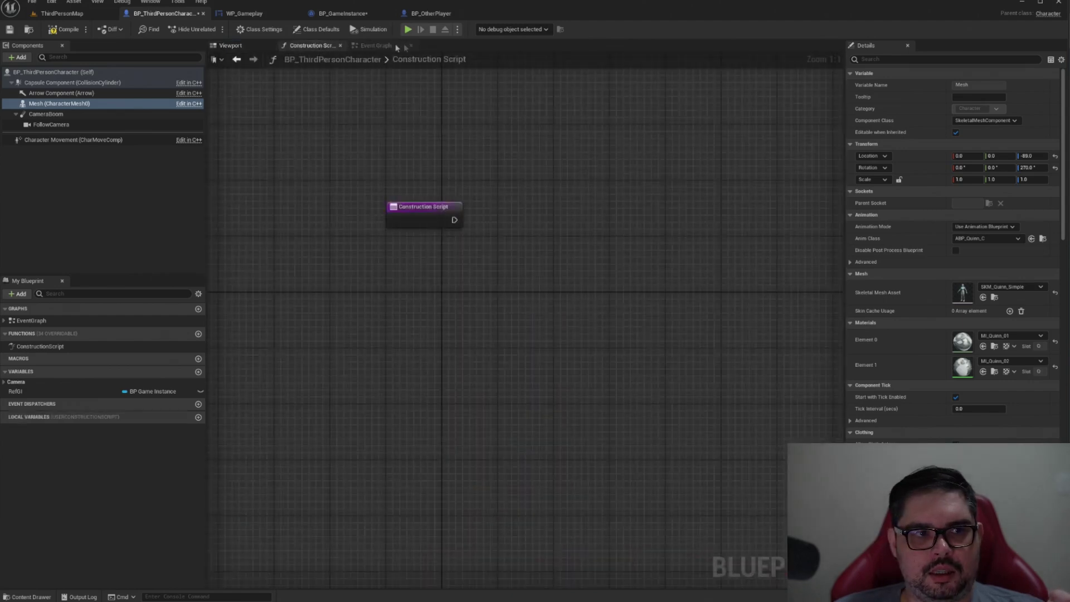
Step: In the Event Graph, add a Set Leader Pose Component node fed by Mesh into New Leader Bone Component
double_click(31, 320)
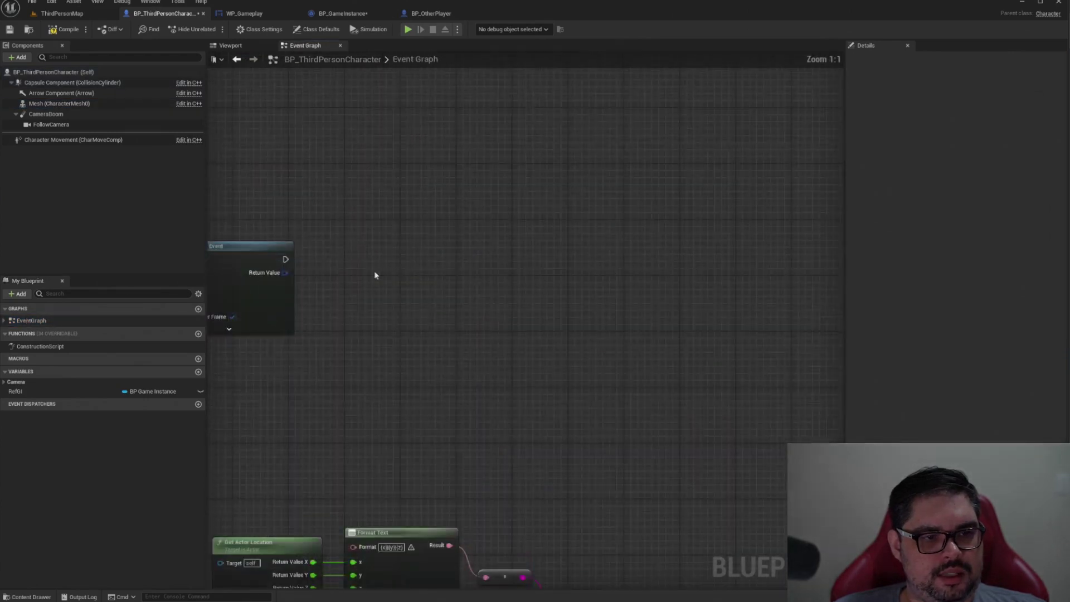
right_click(446, 270)
text(set lea)
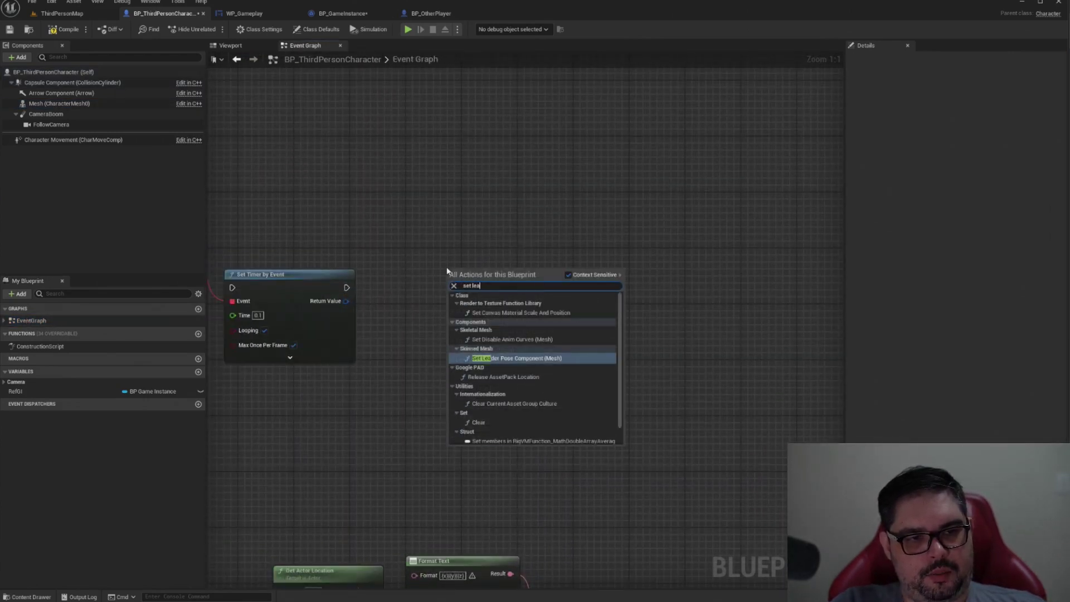
text(der)
key(Return)
drag(341, 226, 430, 258)
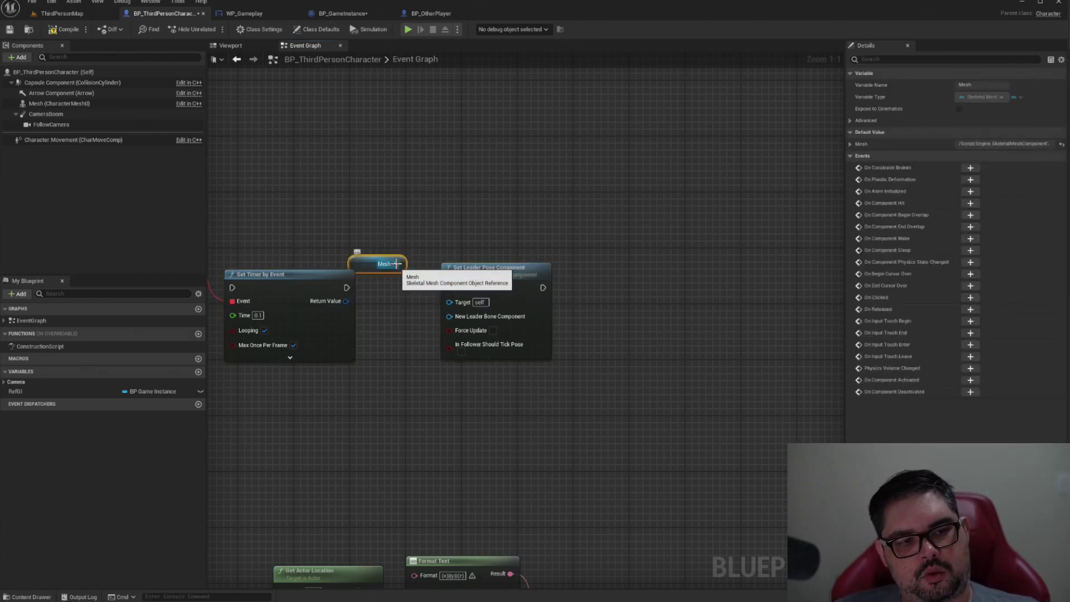
ctrl+drag(395, 264, 449, 316)
Step: Delete the custom tick event, timer, Mesh and leader pose nodes, then return to the Viewport
right_drag(419, 235, 564, 294)
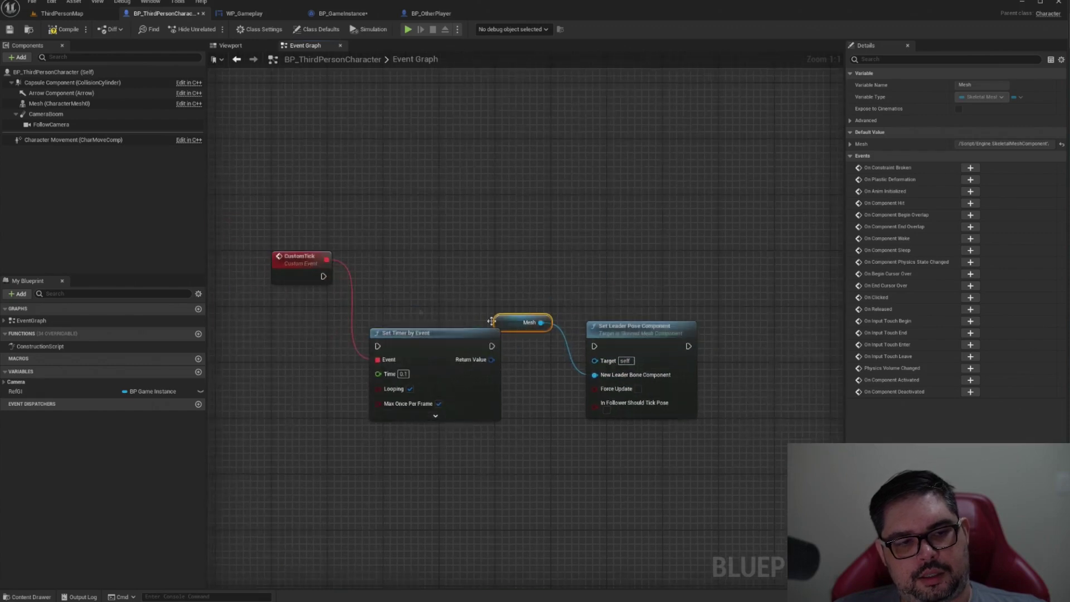
drag(274, 215, 428, 433)
key(Delete)
drag(456, 282, 679, 426)
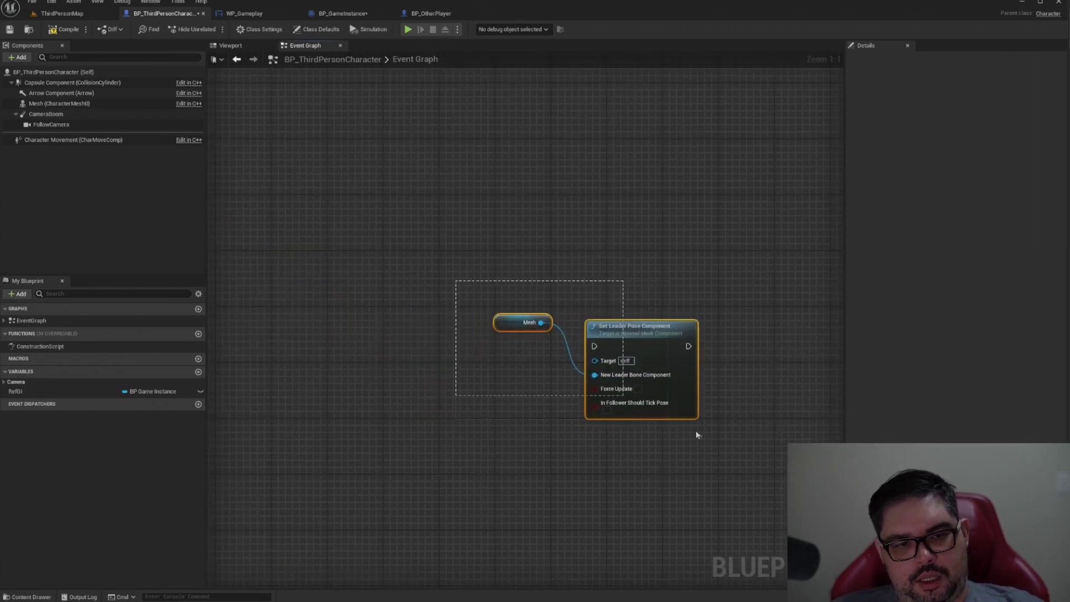
key(Delete)
click(228, 46)
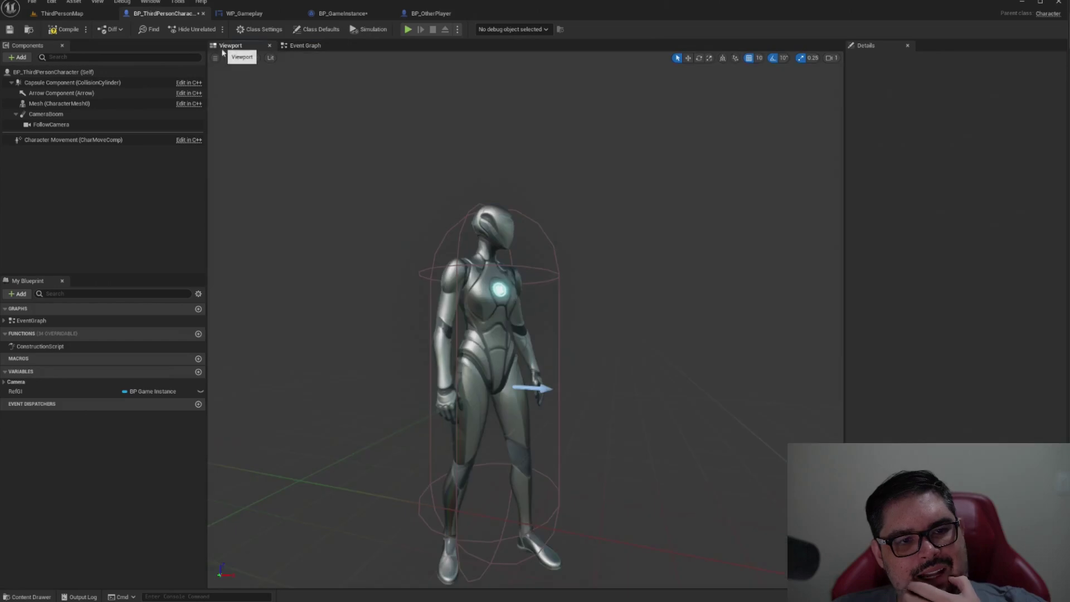
Step: Select Mesh (CharacterMesh0) to show its skeletal mesh and two material elements, then switch to the Magic Merge page
click(56, 104)
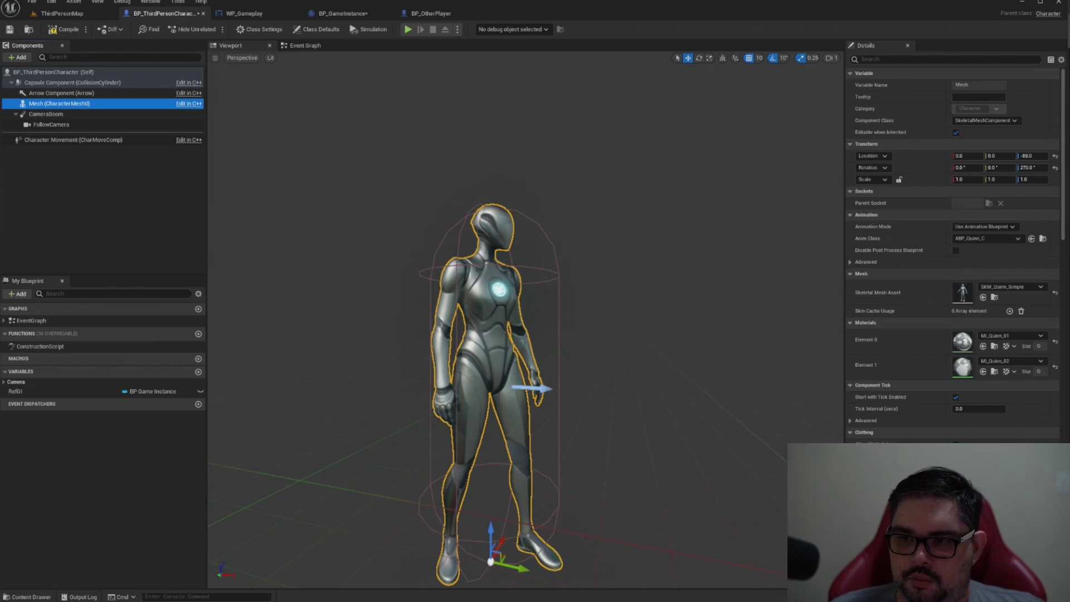
key(alt+Tab)
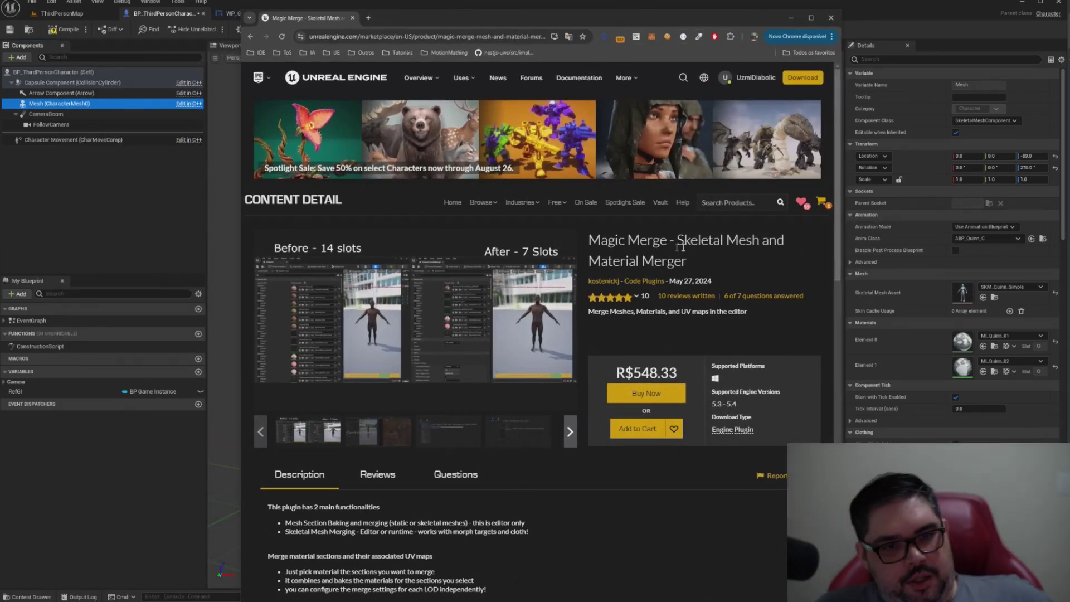
Step: On the Magic Merge page, enlarge the before-and-after screenshot and highlight the Runtime version description
scroll(673, 199, down, 1)
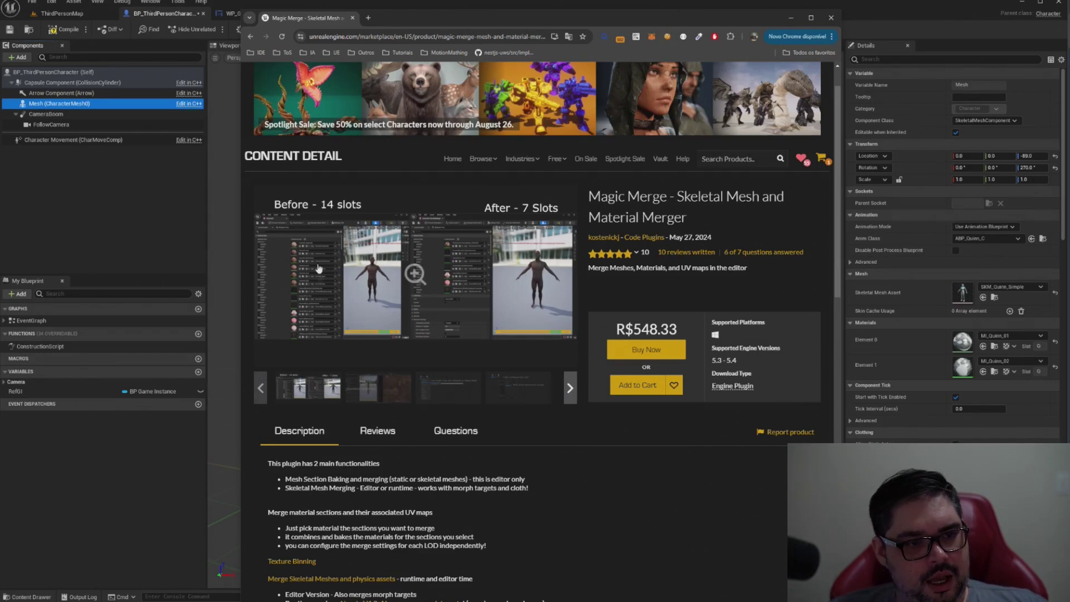
click(335, 282)
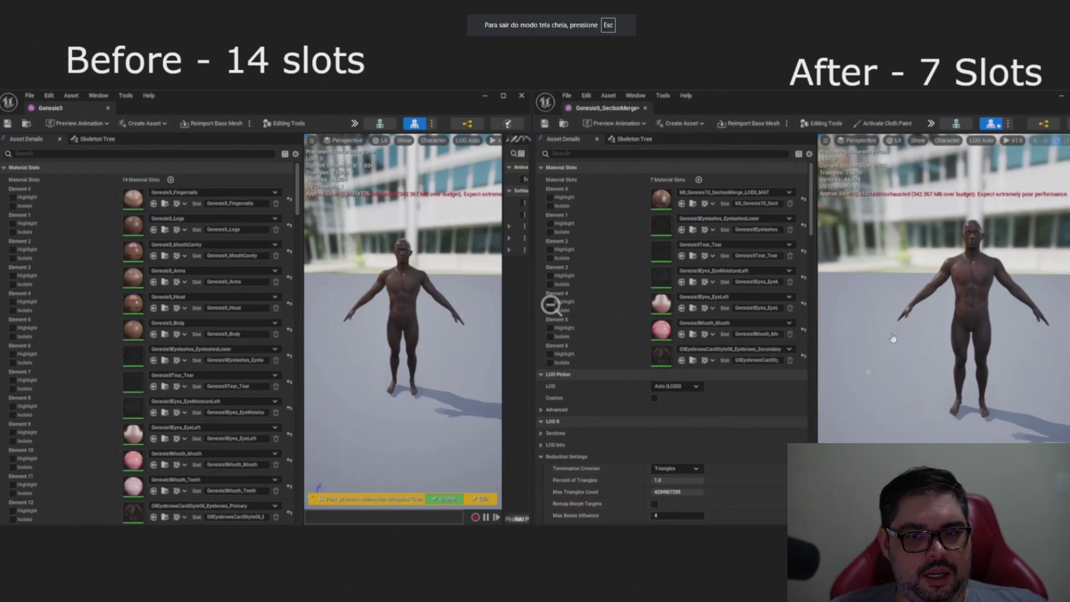
key(Escape)
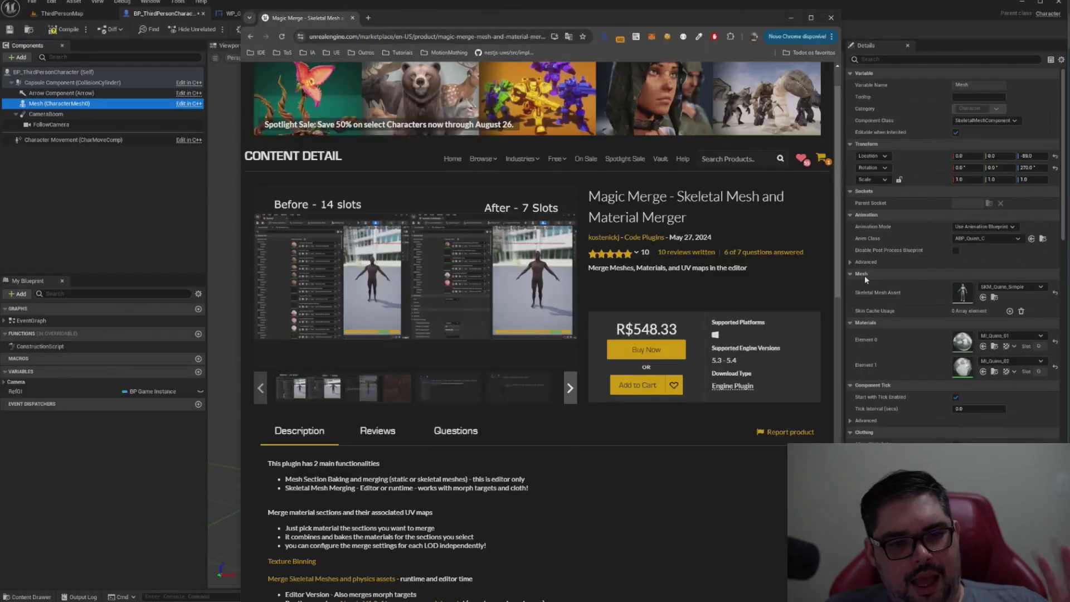
scroll(798, 263, down, 5)
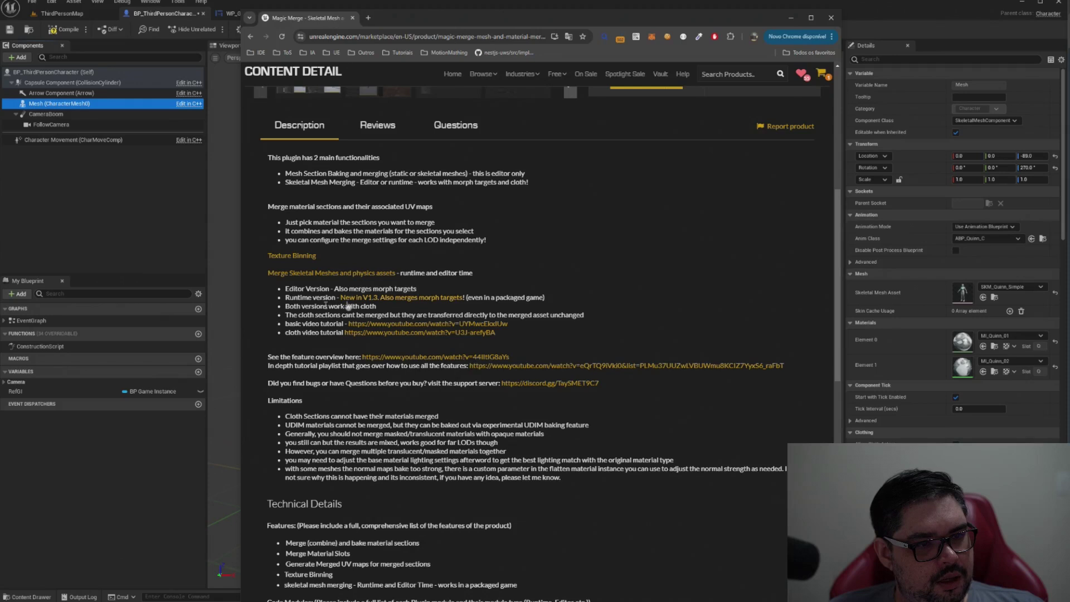
drag(284, 298, 335, 298)
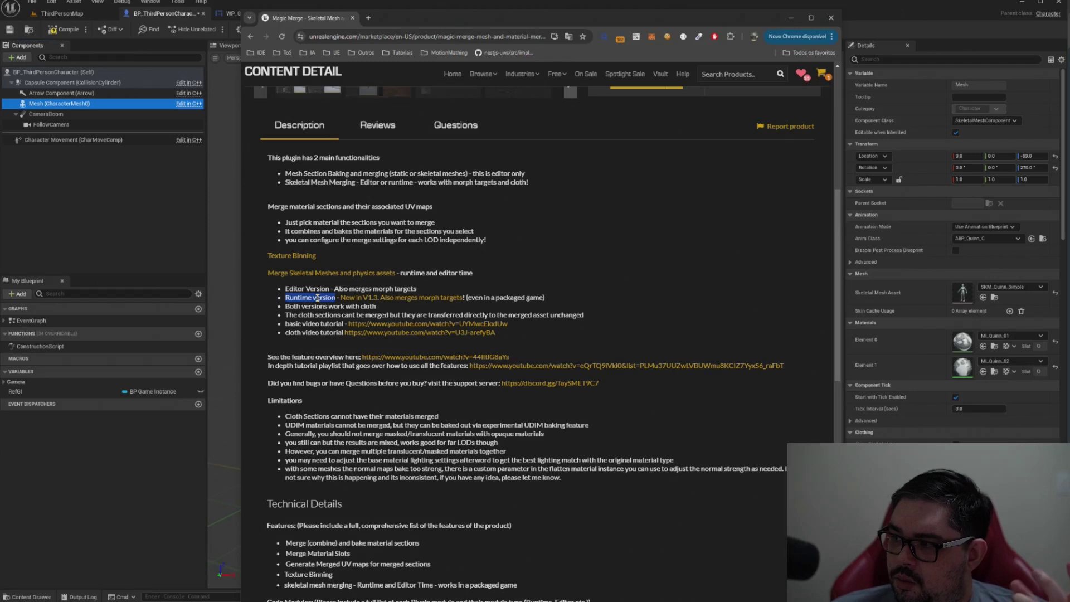
click(280, 301)
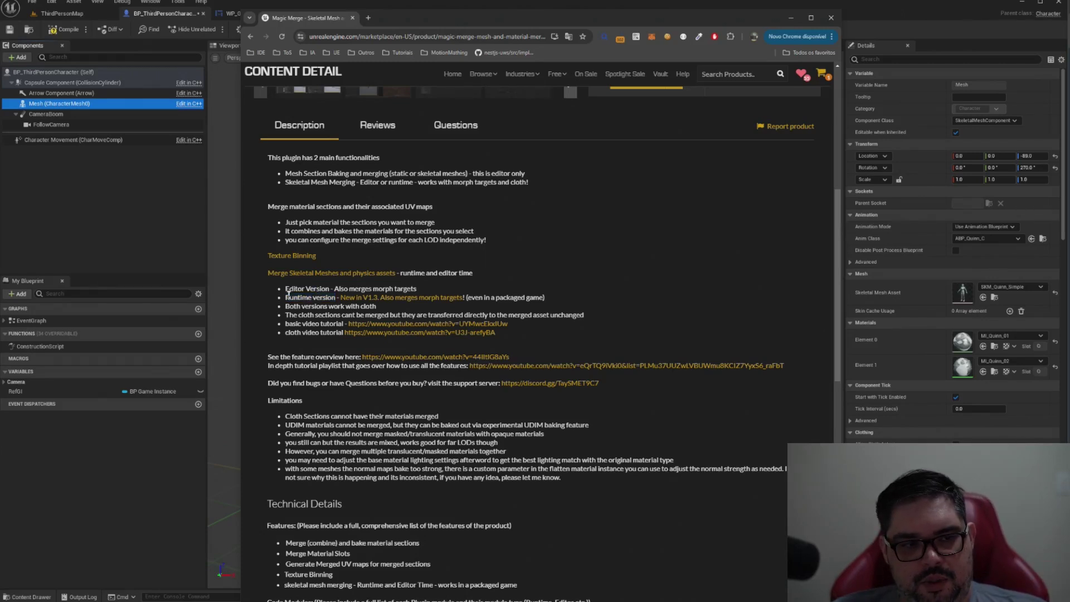
drag(286, 297, 546, 299)
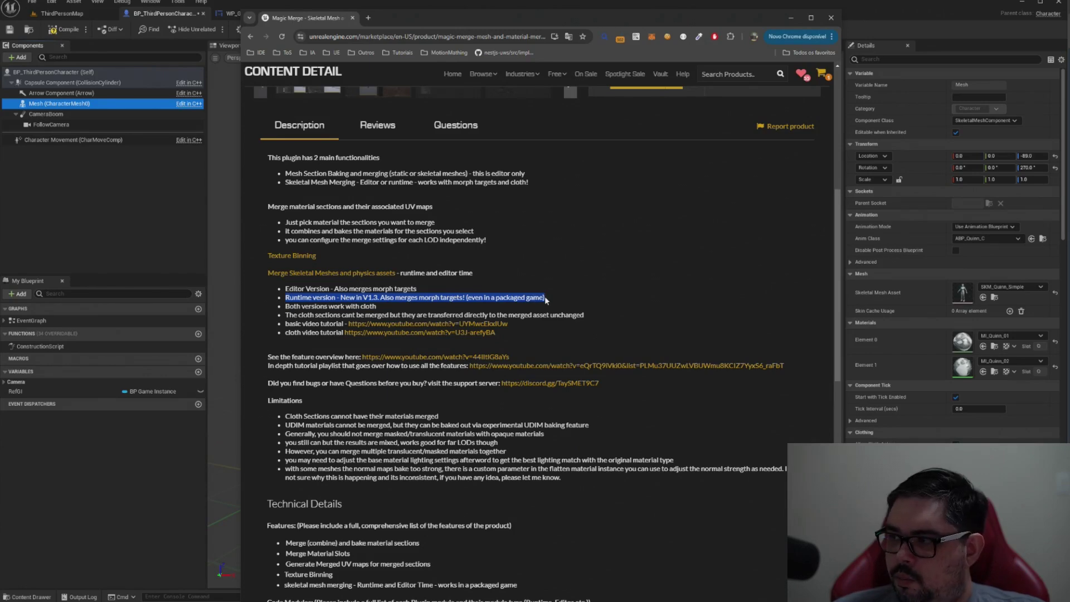
scroll(642, 337, up, 6)
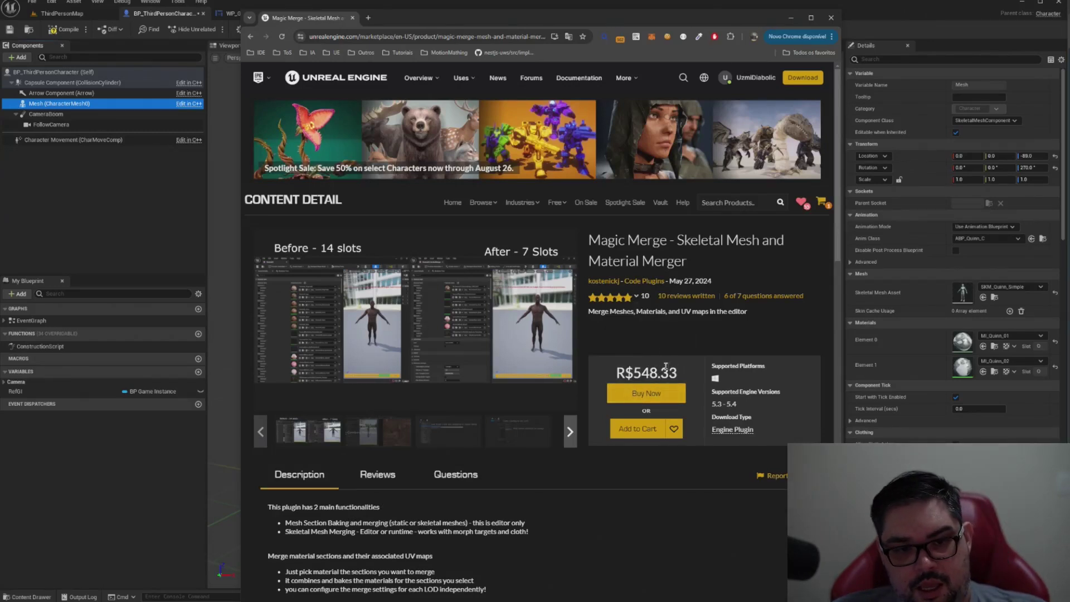
drag(680, 372, 615, 372)
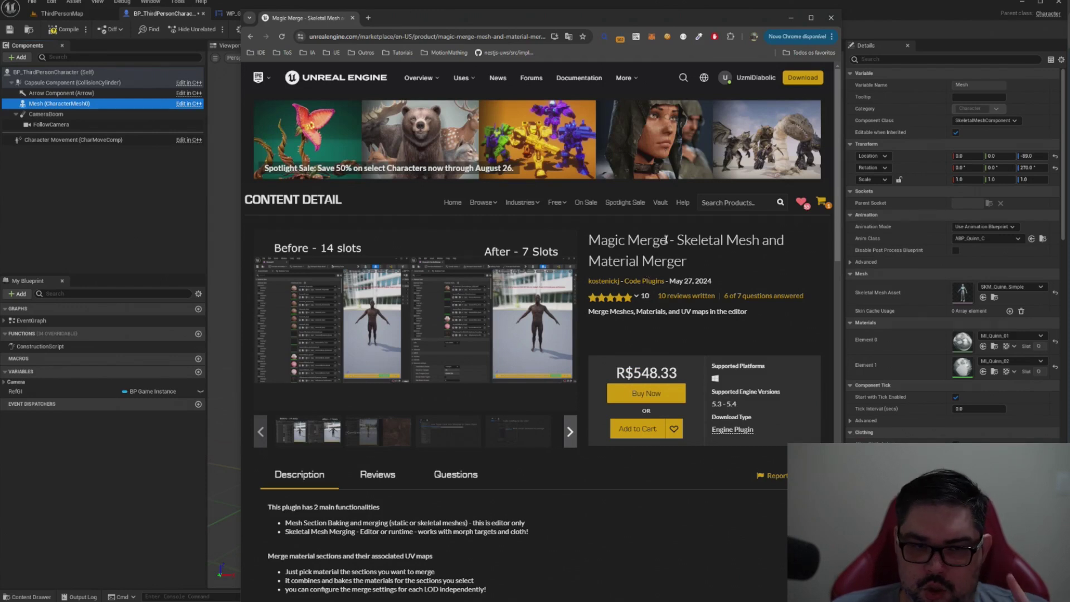
drag(595, 240, 669, 241)
triple_click(595, 240)
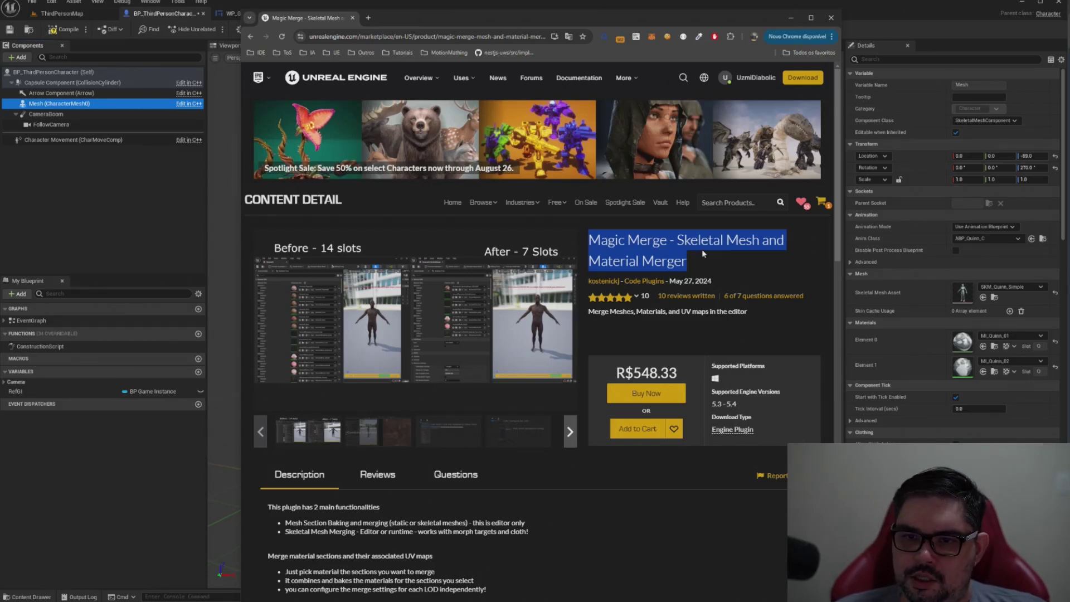
click(670, 252)
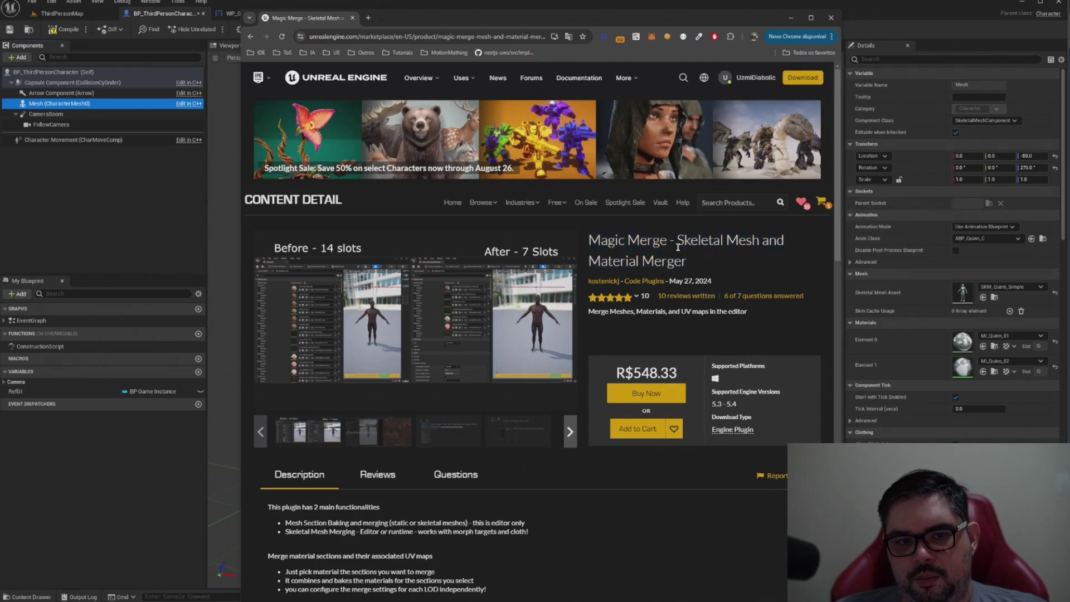
drag(690, 240, 759, 242)
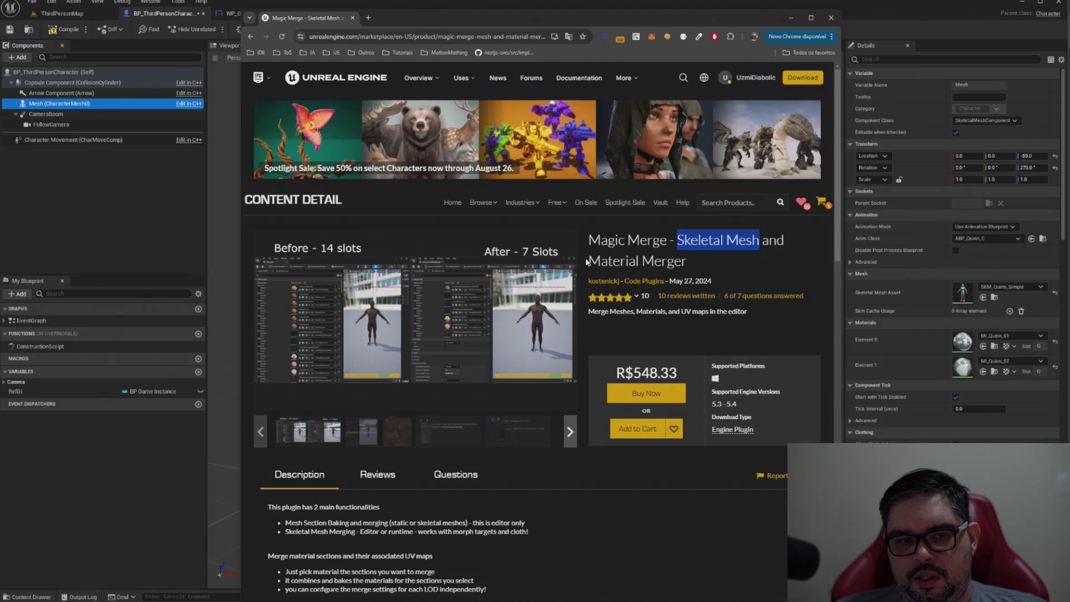
drag(587, 262, 704, 270)
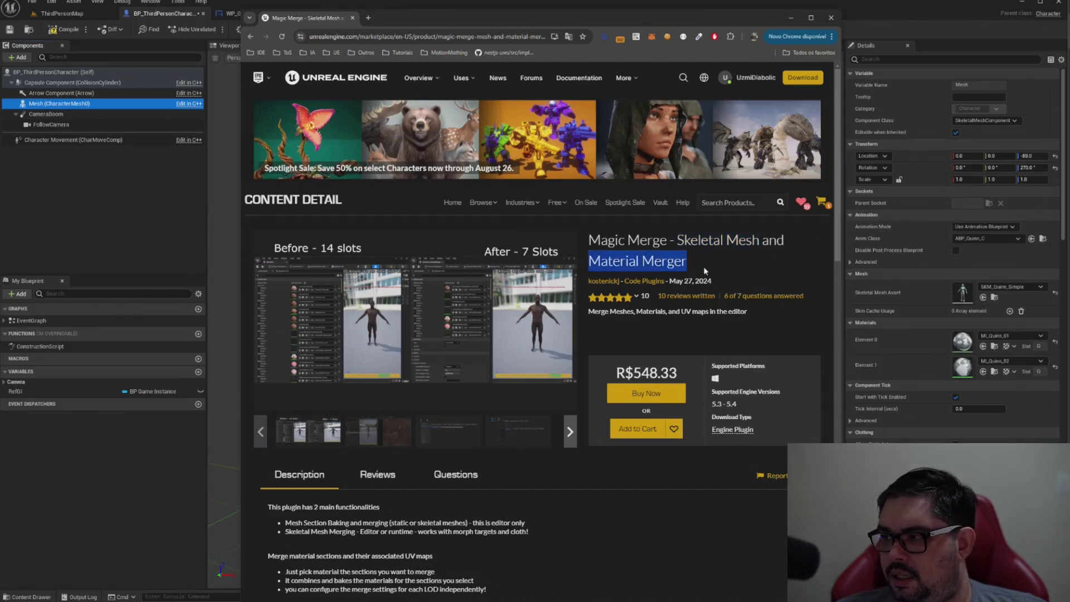
drag(703, 266, 626, 241)
click(687, 258)
drag(598, 241, 680, 261)
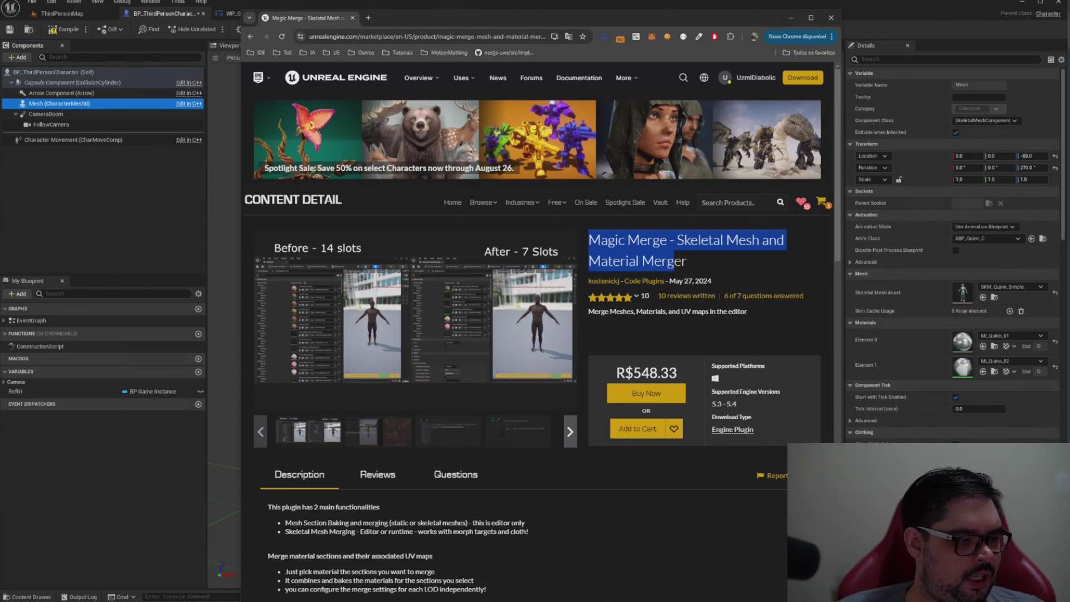
drag(614, 372, 711, 369)
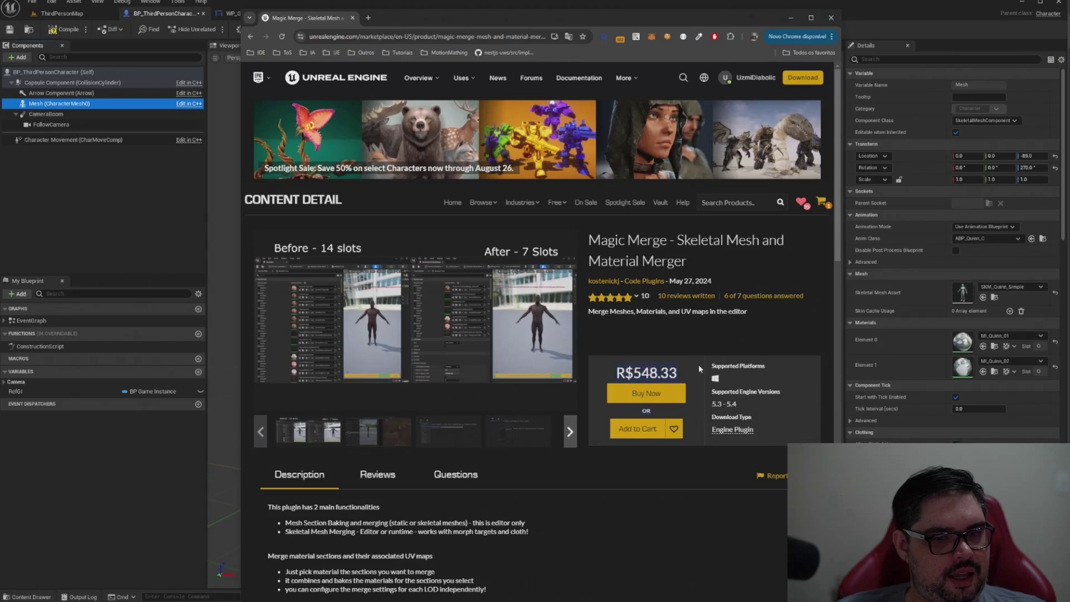
click(700, 368)
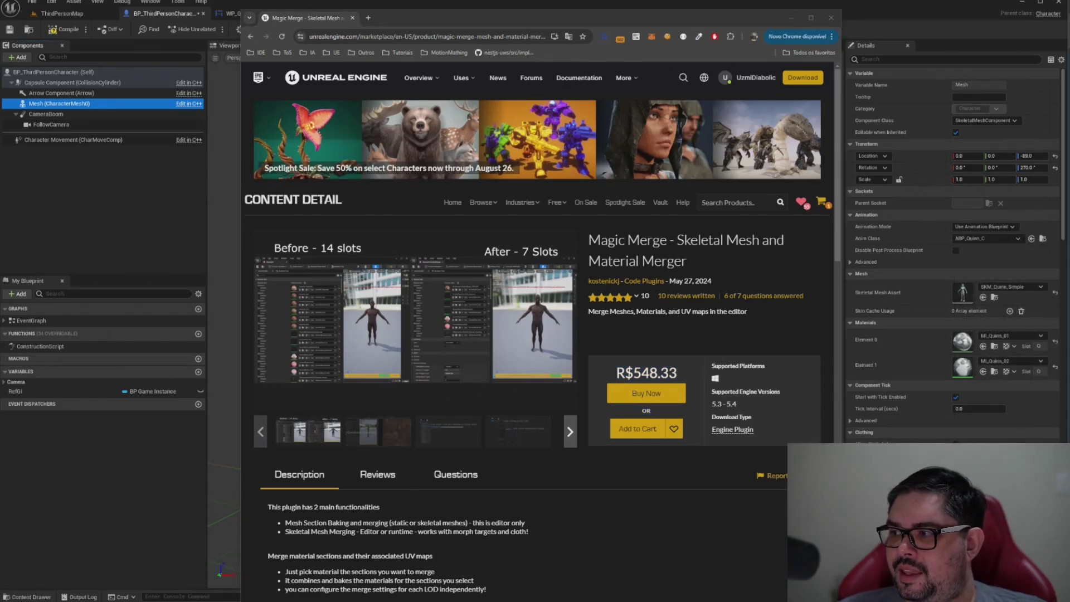
click(832, 20)
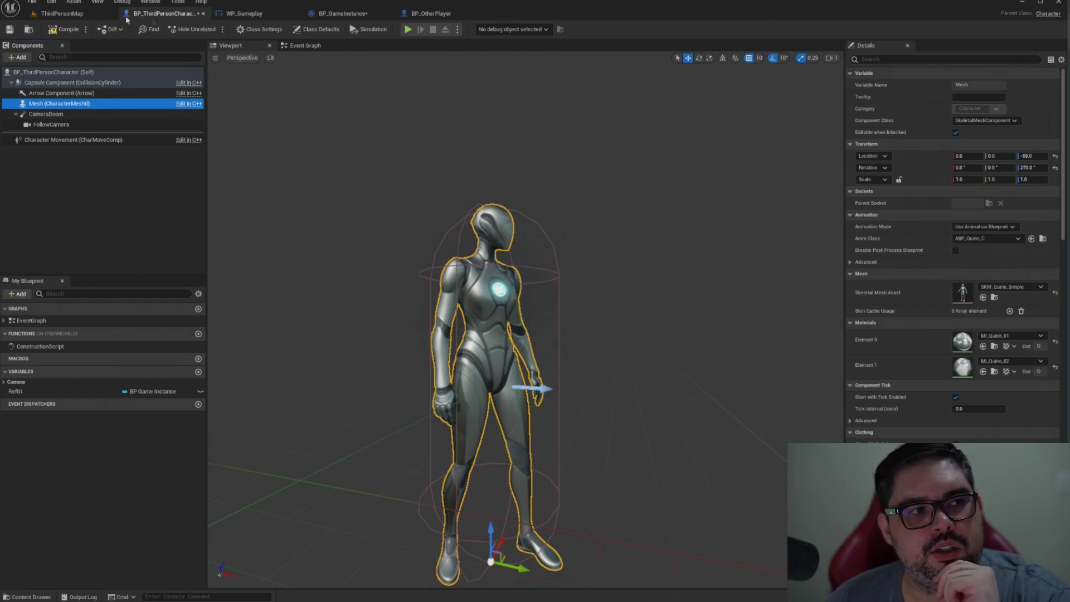
Step: Switch back to the ThirdPersonMap level and briefly open then close the viewport settings options
click(61, 13)
click(1041, 28)
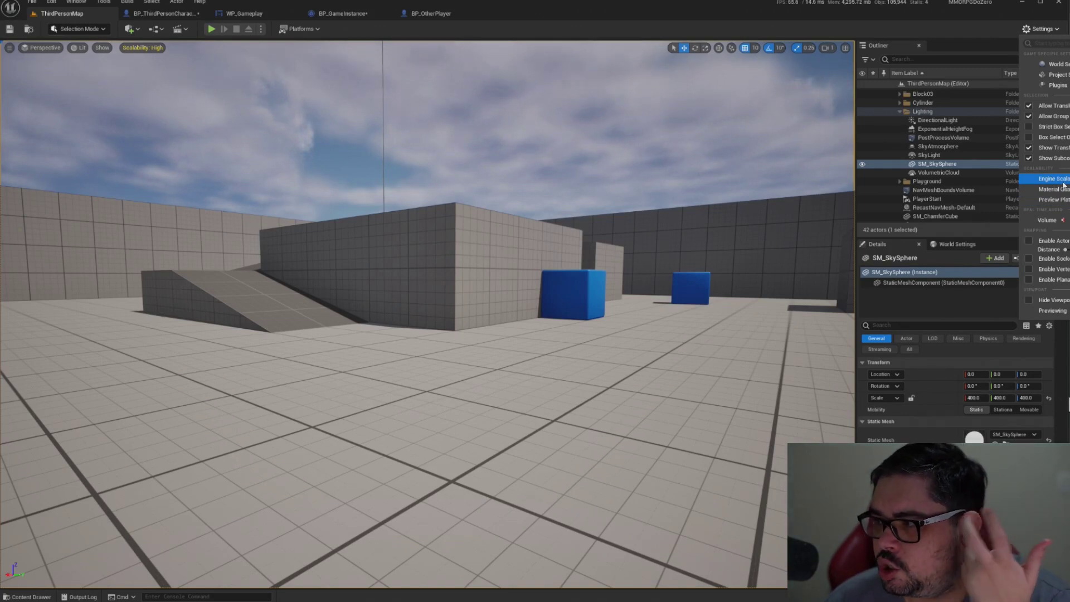
click(577, 9)
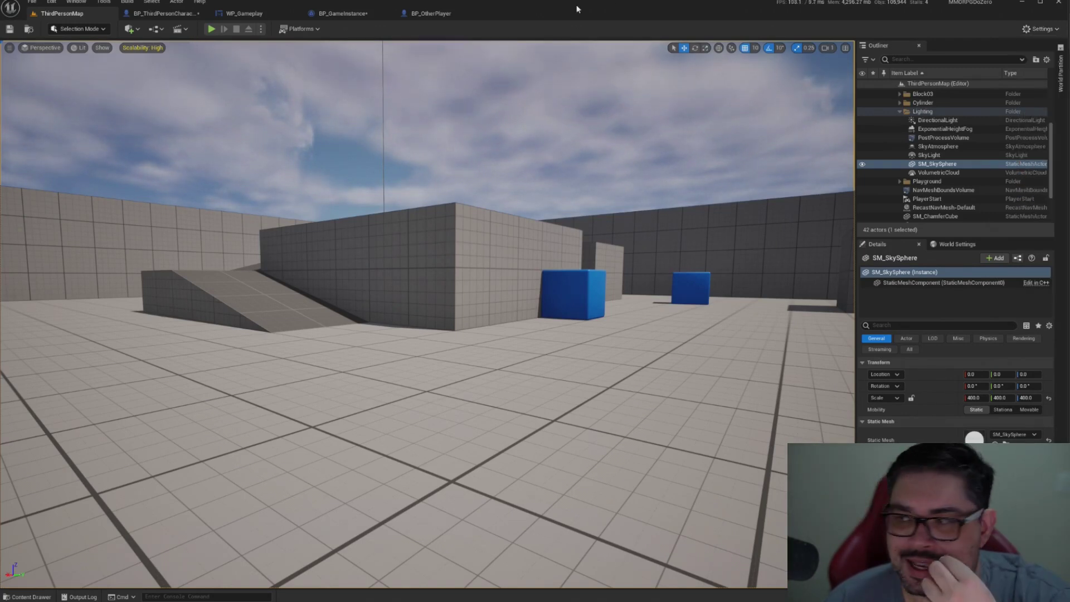